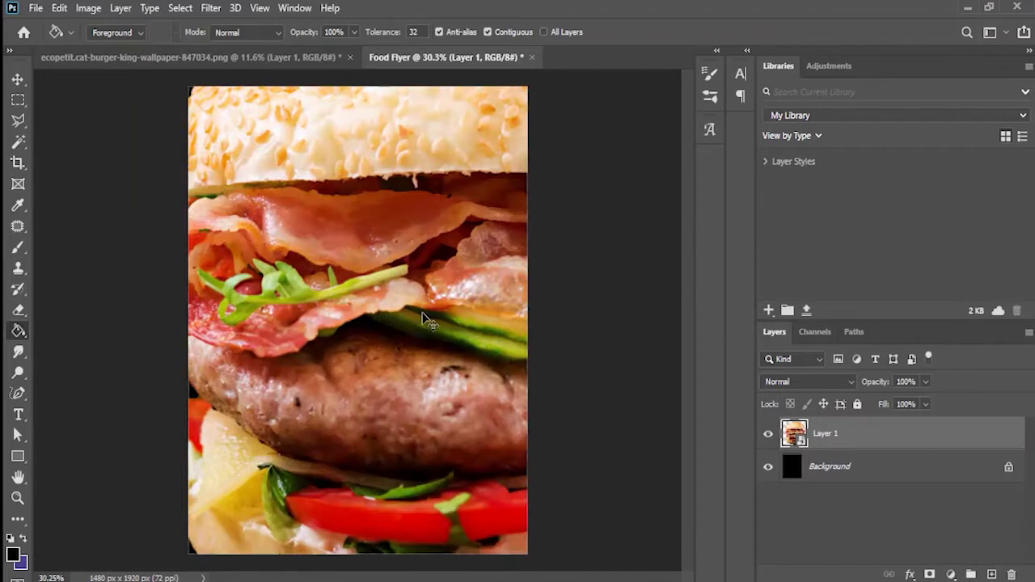
Step: Scale the burger layer down to about 22.5% and place it just below the middle of the black canvas
{"action": "key", "text": "ctrl+t"}
{"action": "key", "text": "ctrl+0"}
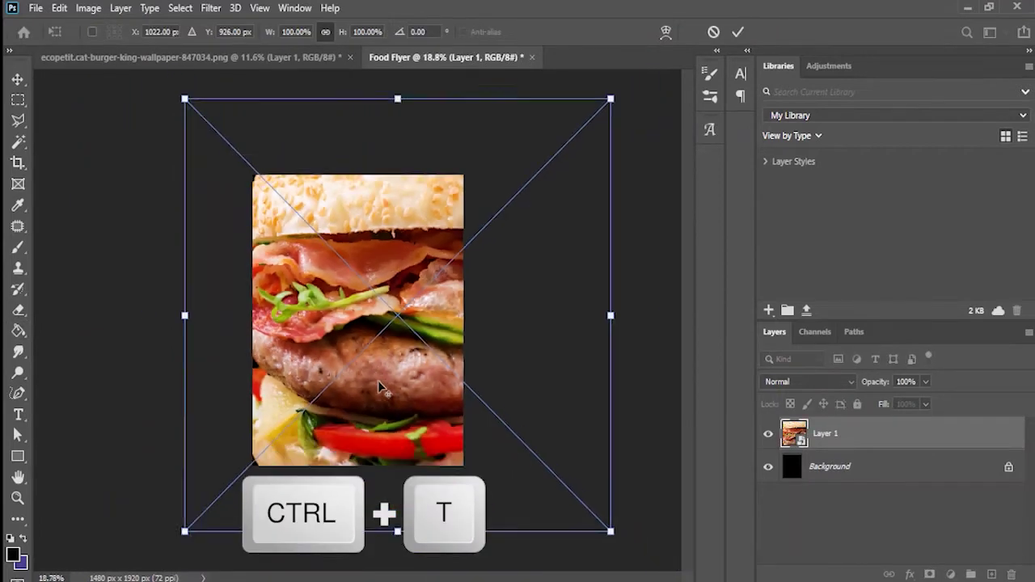
{"action": "key", "text": "ctrl+minus"}
{"action": "left_click_drag", "start_coordinate": [548, 152], "coordinate": [335, 370]}
{"action": "left_click_drag", "start_coordinate": [294, 404], "coordinate": [360, 326]}
{"action": "key", "text": "ctrl+0"}
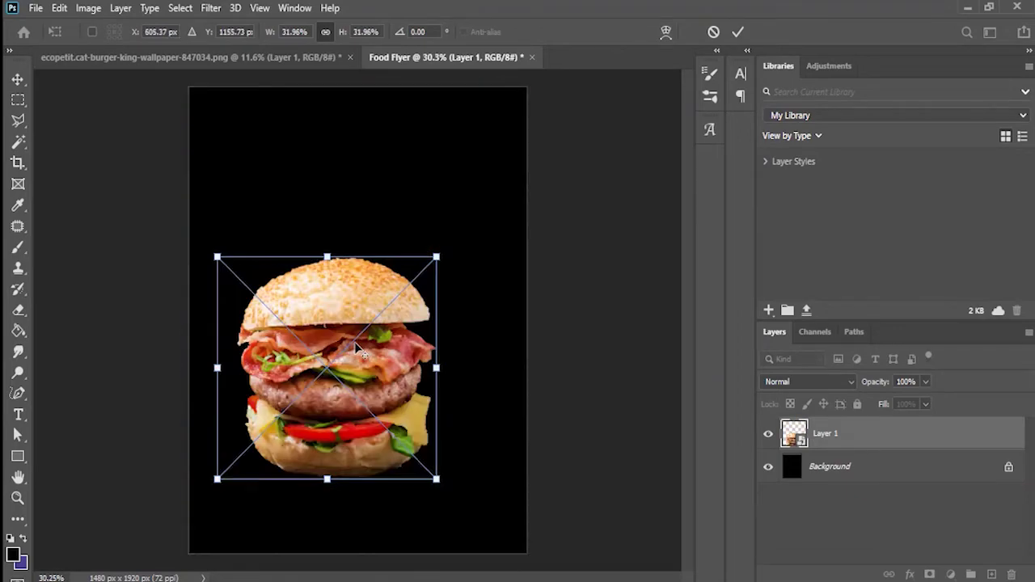
{"action": "left_click_drag", "start_coordinate": [334, 403], "coordinate": [345, 346]}
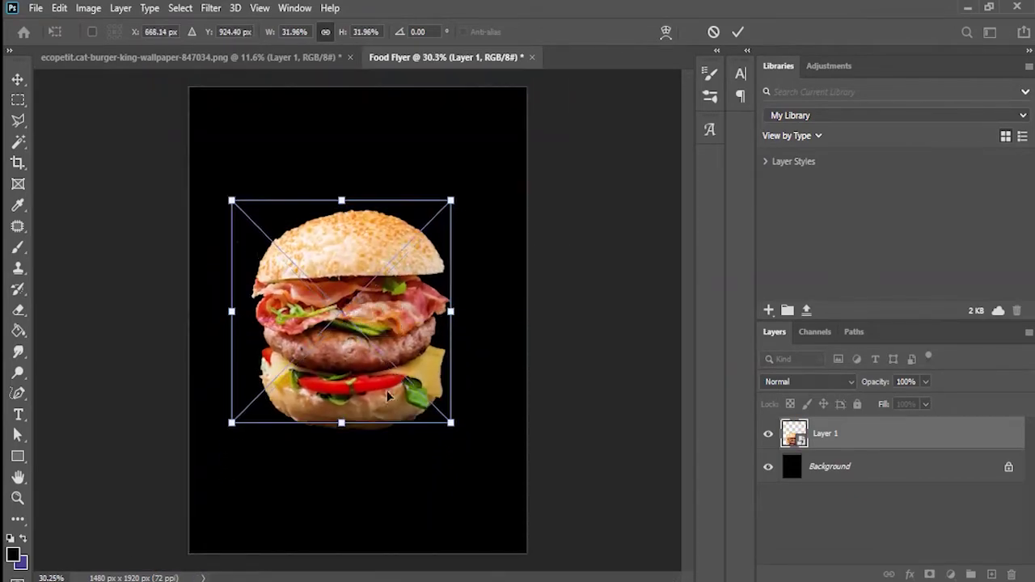
{"action": "left_click_drag", "start_coordinate": [448, 423], "coordinate": [403, 376]}
{"action": "left_click_drag", "start_coordinate": [332, 312], "coordinate": [383, 391]}
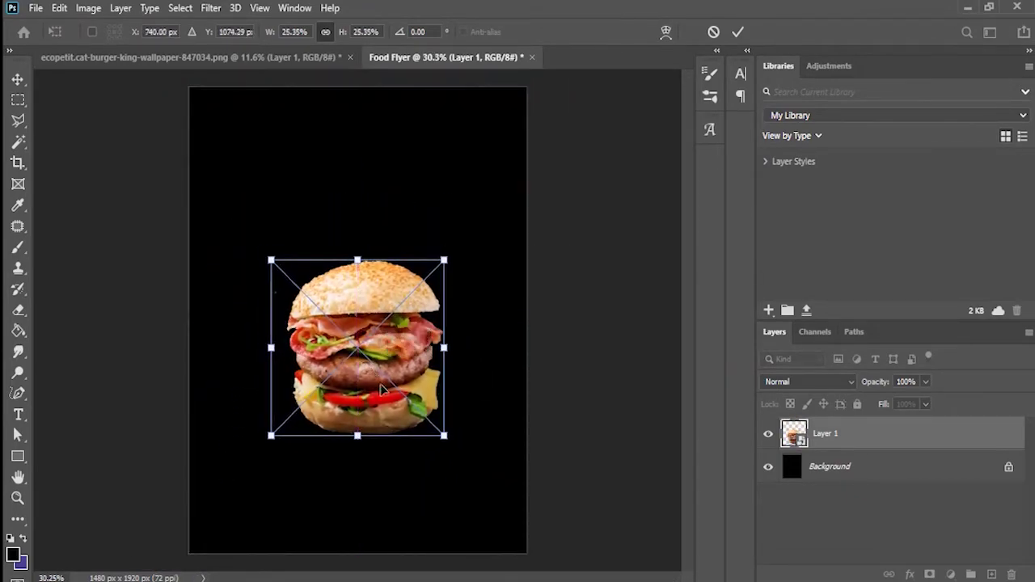
{"action": "left_click_drag", "start_coordinate": [447, 438], "coordinate": [428, 415]}
{"action": "left_click_drag", "start_coordinate": [373, 353], "coordinate": [381, 365]}
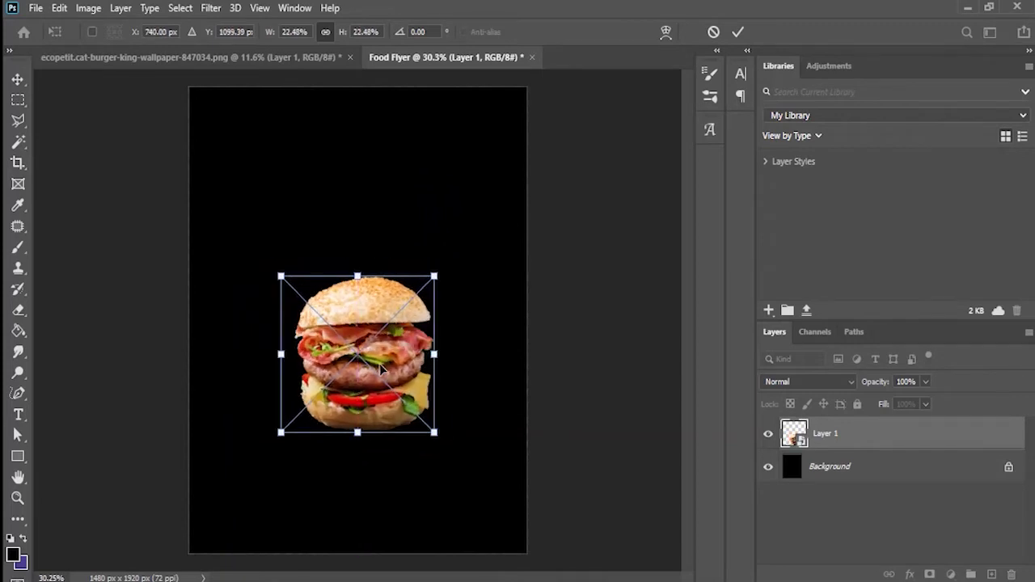
{"action": "key", "text": "Return"}
{"action": "key", "text": "g"}
Step: Convert the burger layer to a smart object and shift the burger slightly left on the canvas
{"action": "right_click", "coordinate": [842, 433]}
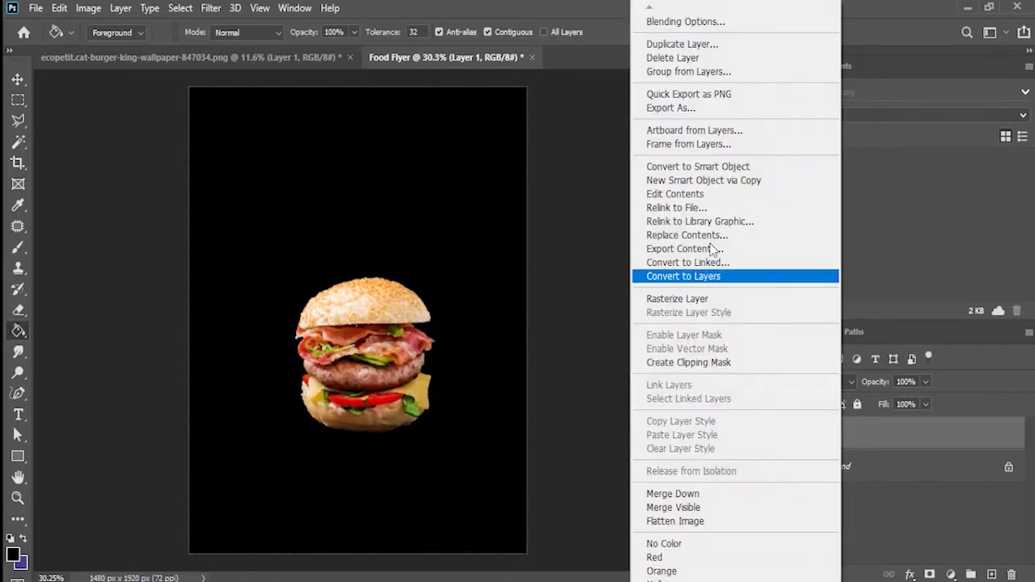
{"action": "left_click", "coordinate": [688, 167]}
{"action": "left_click", "coordinate": [360, 389]}
{"action": "left_click", "coordinate": [509, 233]}
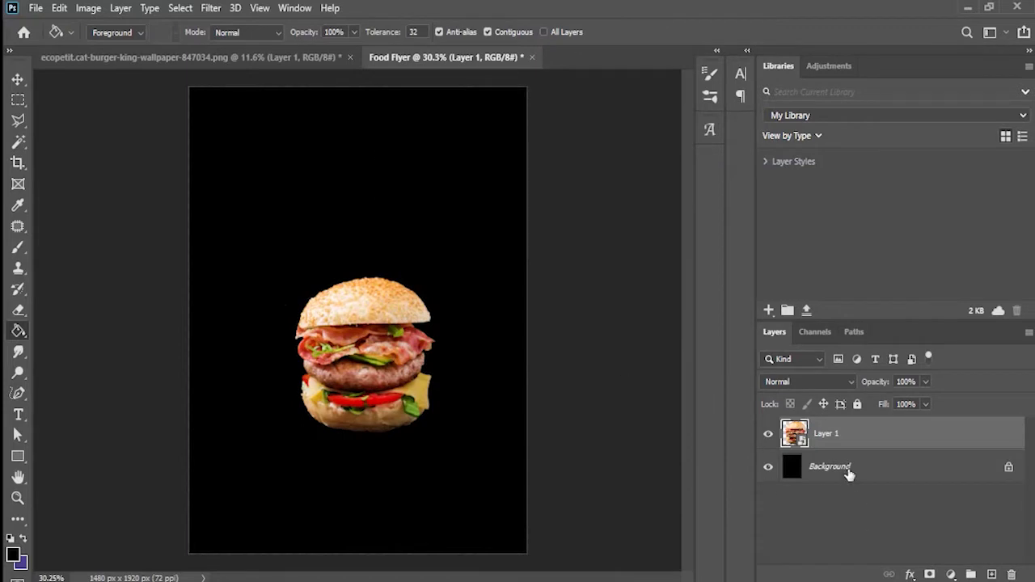
{"action": "left_click", "coordinate": [848, 474]}
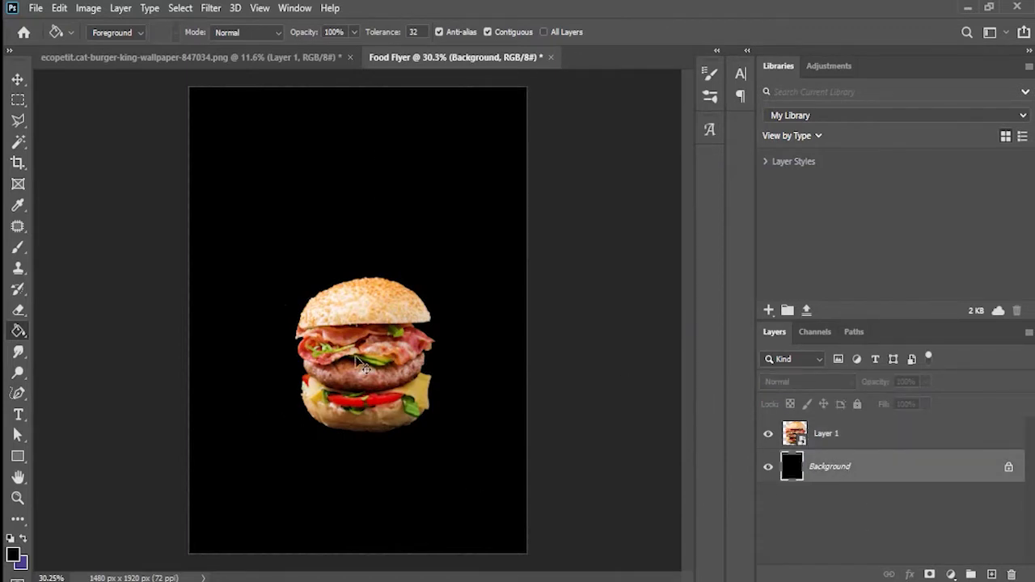
{"action": "left_click_drag", "start_coordinate": [361, 365], "coordinate": [346, 365]}
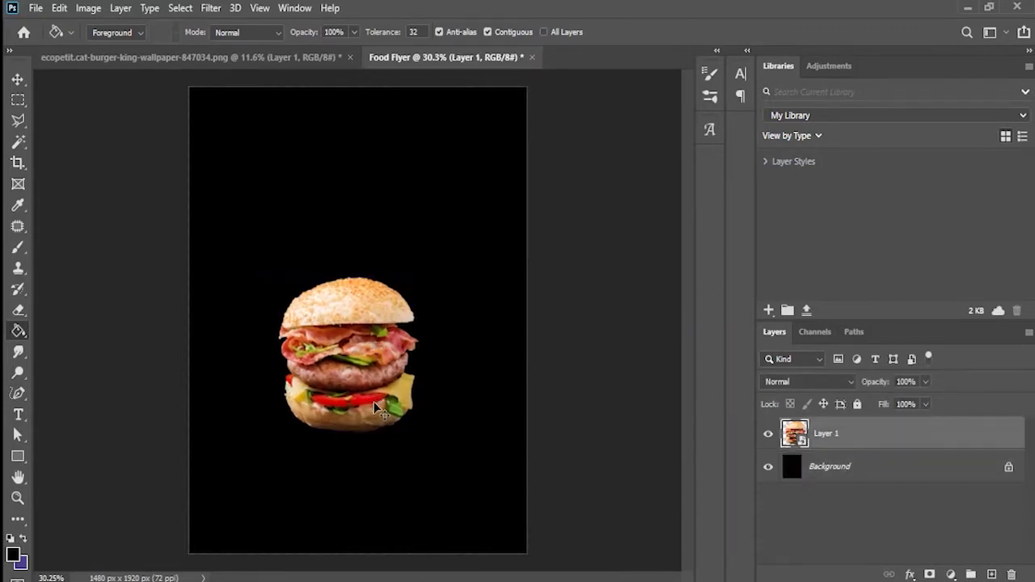
Step: Scale the burger smart object down further from its lower-right corner
{"action": "key", "text": "ctrl+t"}
{"action": "left_click_drag", "start_coordinate": [418, 432], "coordinate": [364, 386]}
{"action": "key", "text": "Return"}
{"action": "key", "text": "g"}
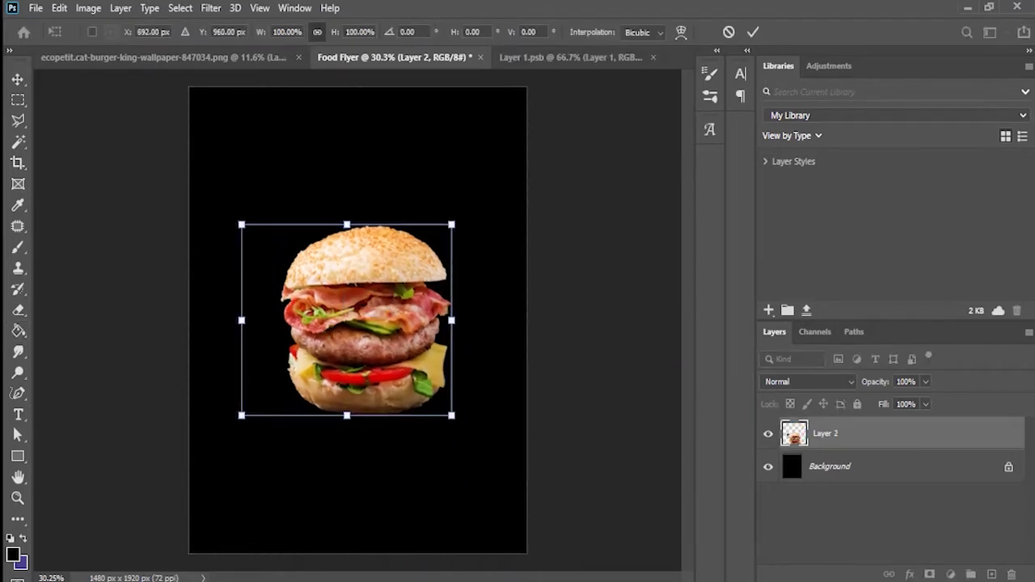
Step: Apply the transform of Layer 2 and duplicate that burger layer under the name "Refelaction"
{"action": "key", "text": "Return"}
{"action": "key", "text": "m"}
{"action": "right_click", "coordinate": [847, 437]}
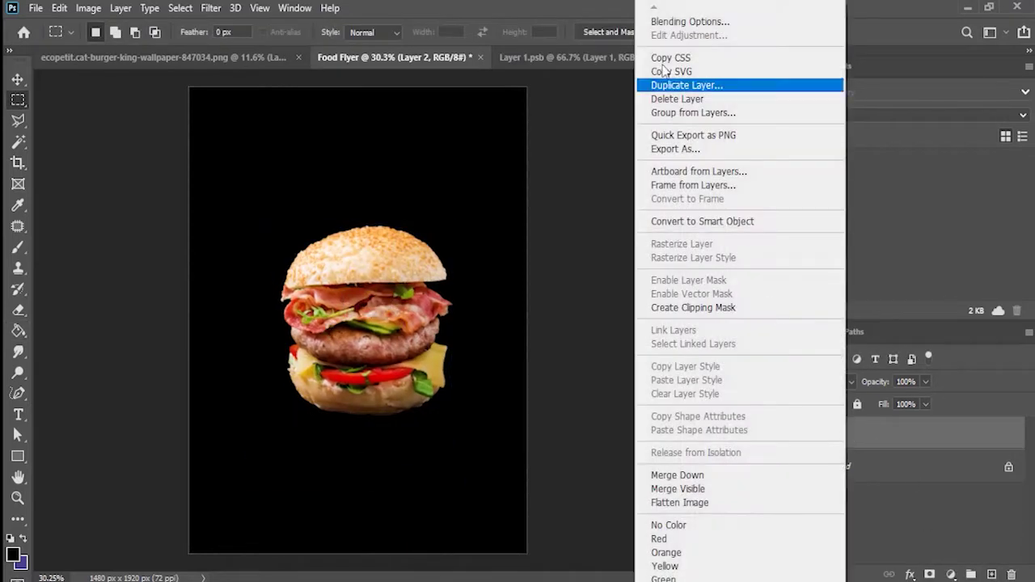
{"action": "left_click", "coordinate": [680, 83]}
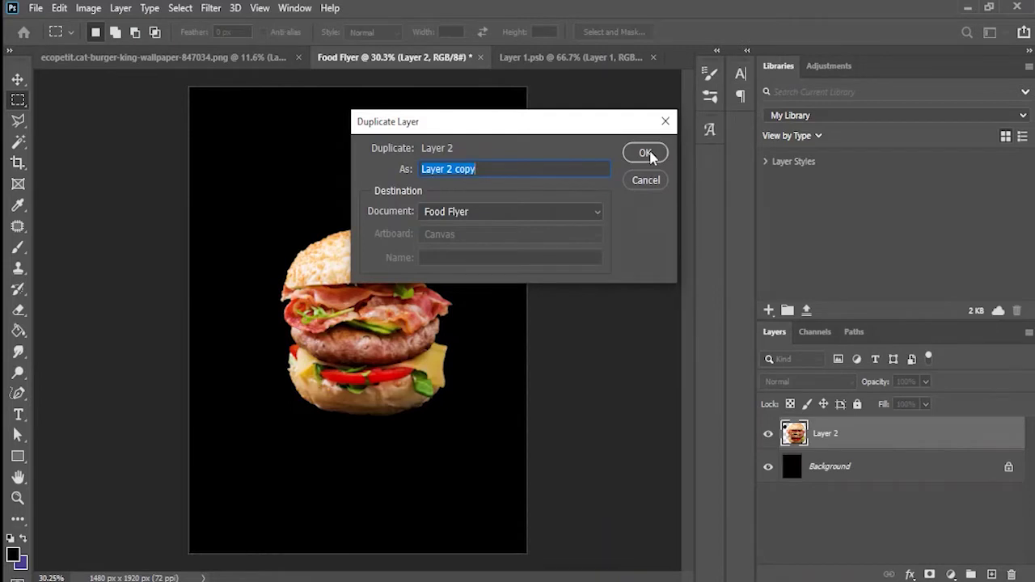
{"action": "type", "text": "Refelaction"}
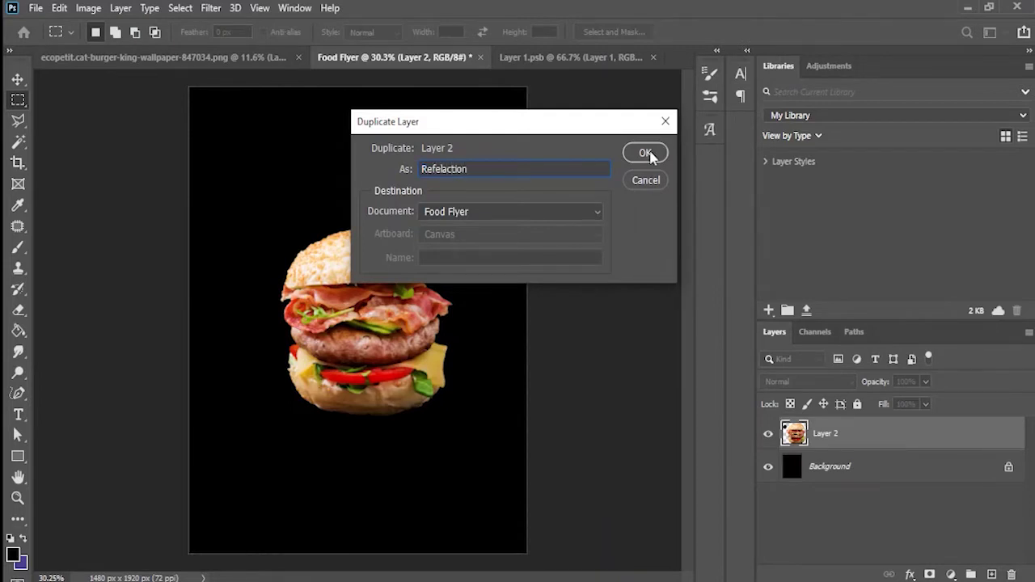
{"action": "left_click", "coordinate": [650, 152]}
Step: Flip the Refelaction layer vertically and move it straight down so it mirrors the burger from its base
{"action": "key", "text": "ctrl+t"}
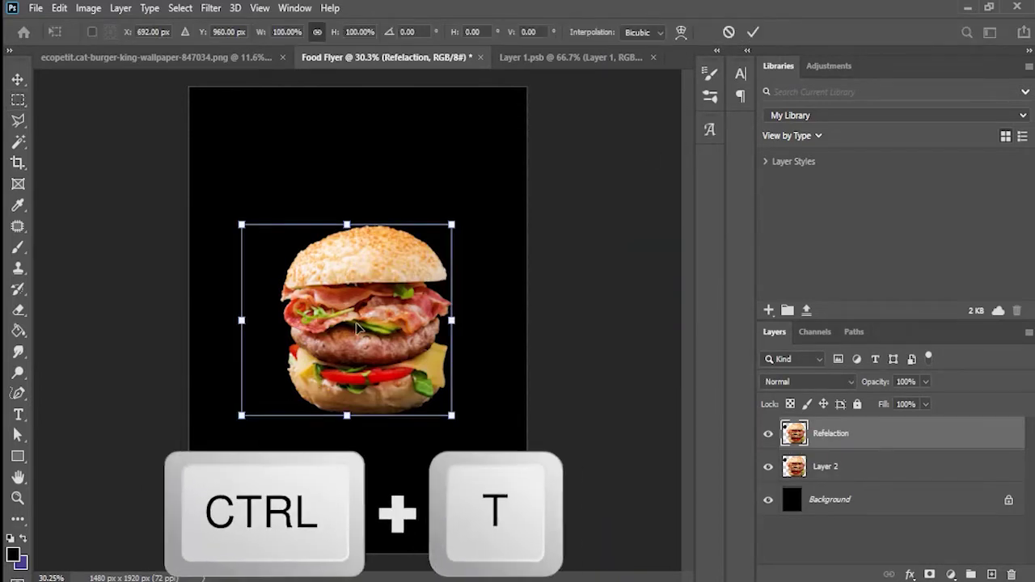
{"action": "right_click", "coordinate": [359, 320]}
{"action": "left_click", "coordinate": [374, 314]}
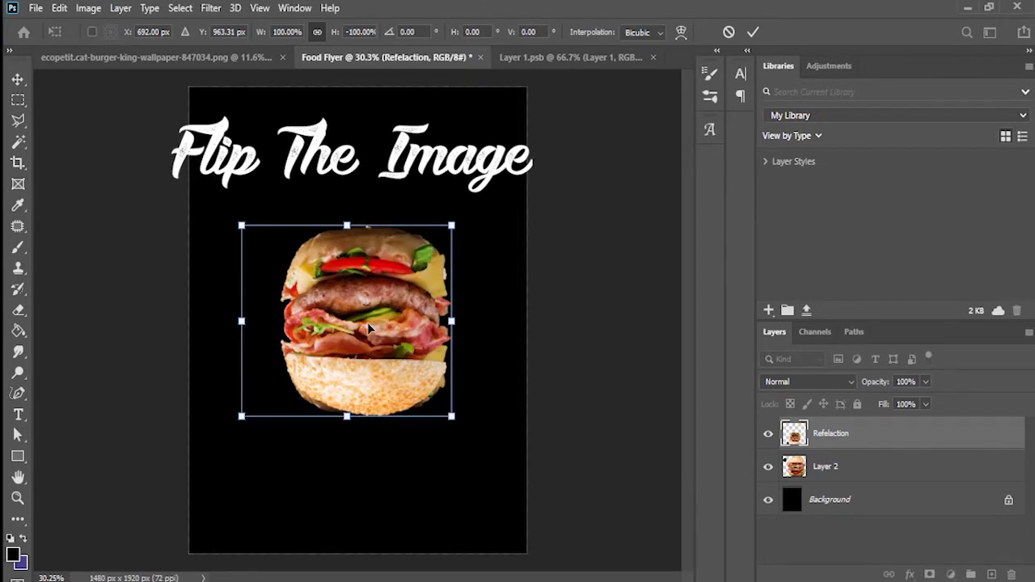
{"action": "key", "text": "Down"}
{"action": "key", "text": "Down"}
{"action": "key", "text": "Down"}
{"action": "key", "text": "Down"}
{"action": "key", "text": "Down"}
{"action": "key", "text": "Down"}
{"action": "key", "text": "Down"}
{"action": "left_click_drag", "start_coordinate": [368, 324], "coordinate": [396, 440]}
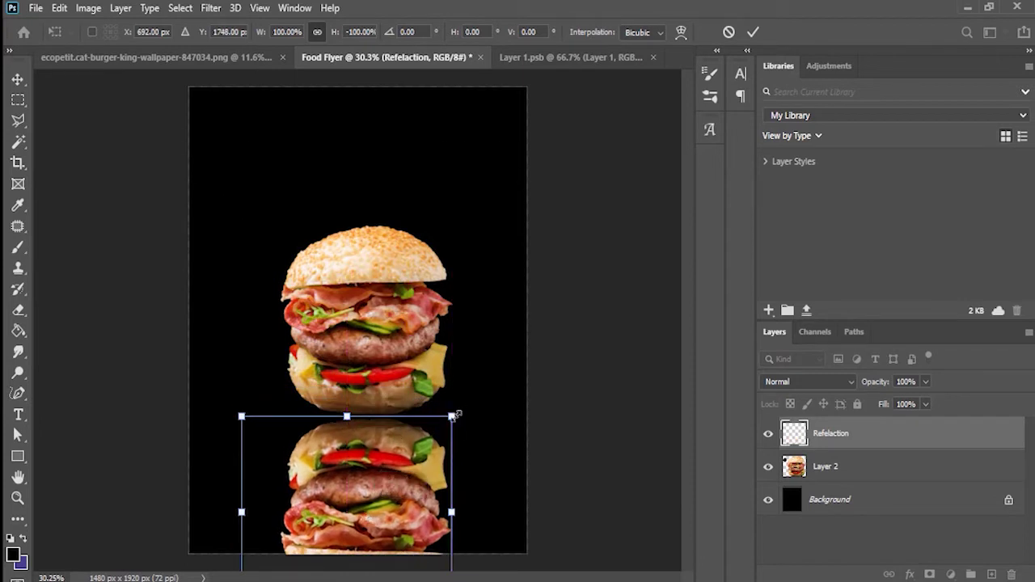
Step: Enlarge the flipped burger to about 104% so it meets the upper burger, and set its layer opacity to 15%
{"action": "left_click_drag", "start_coordinate": [456, 415], "coordinate": [460, 408]}
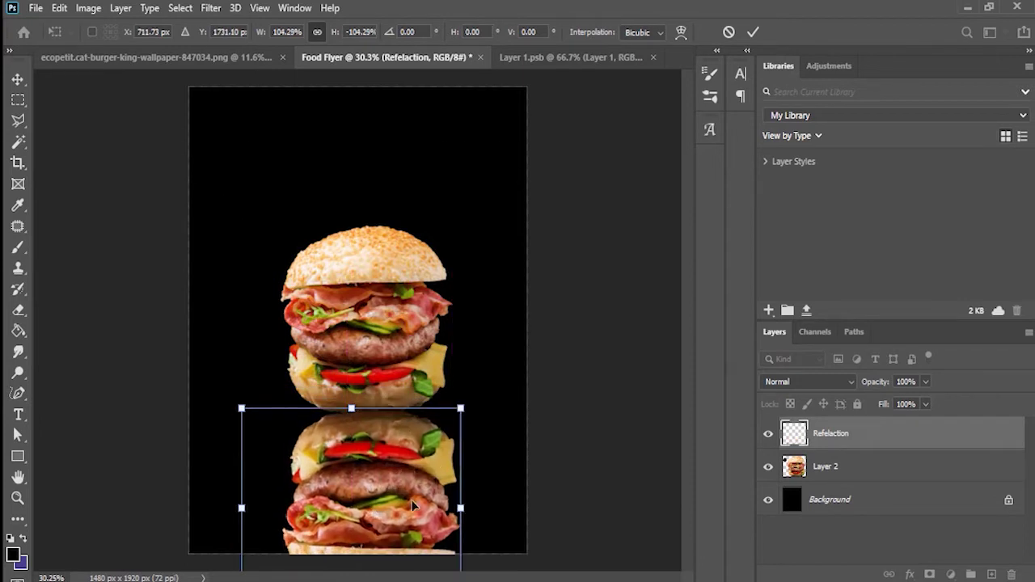
{"action": "key", "text": "Return"}
{"action": "key", "text": "m"}
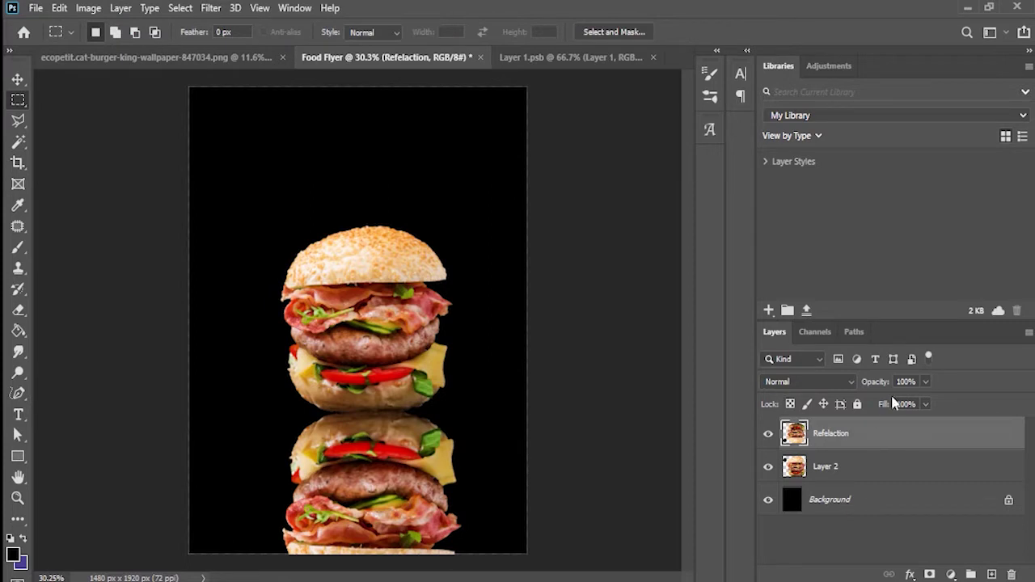
{"action": "left_click_drag", "start_coordinate": [926, 382], "coordinate": [869, 406]}
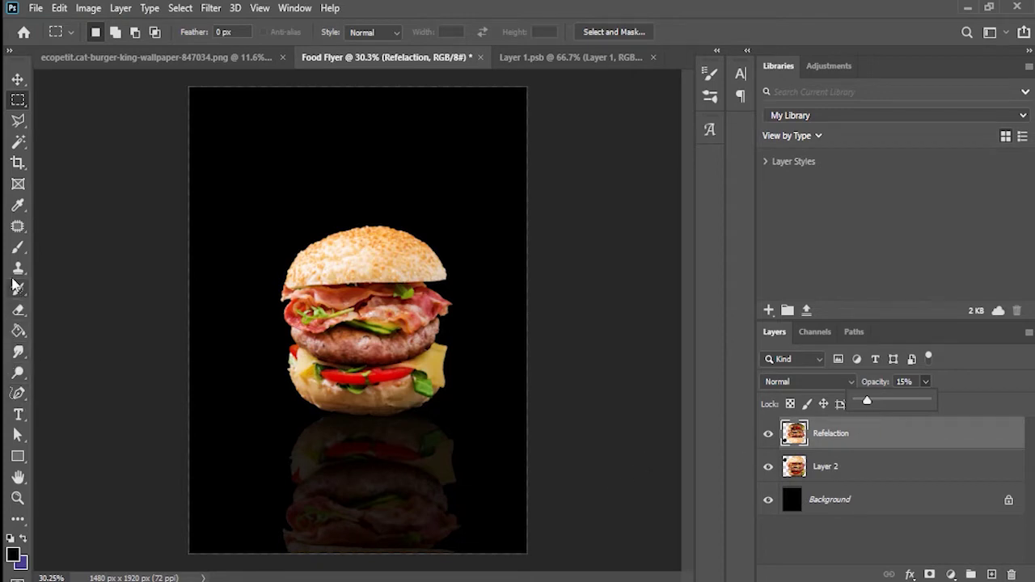
Step: Paint black over the lower part of the Refelaction layer with a soft round 155 px brush and lower its opacity to 10%
{"action": "left_click", "coordinate": [18, 248]}
{"action": "left_click", "coordinate": [849, 500]}
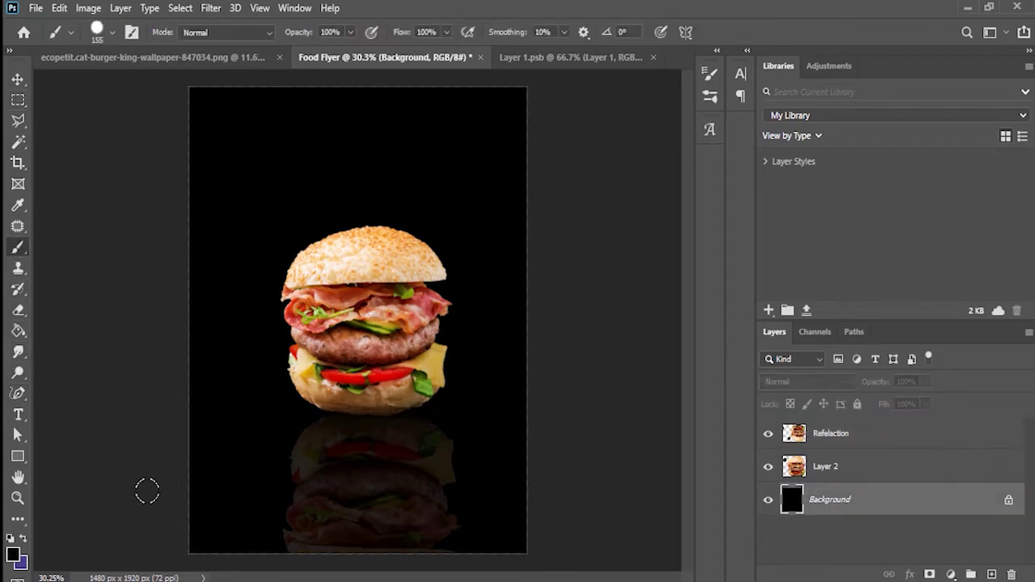
{"action": "left_click", "coordinate": [871, 441]}
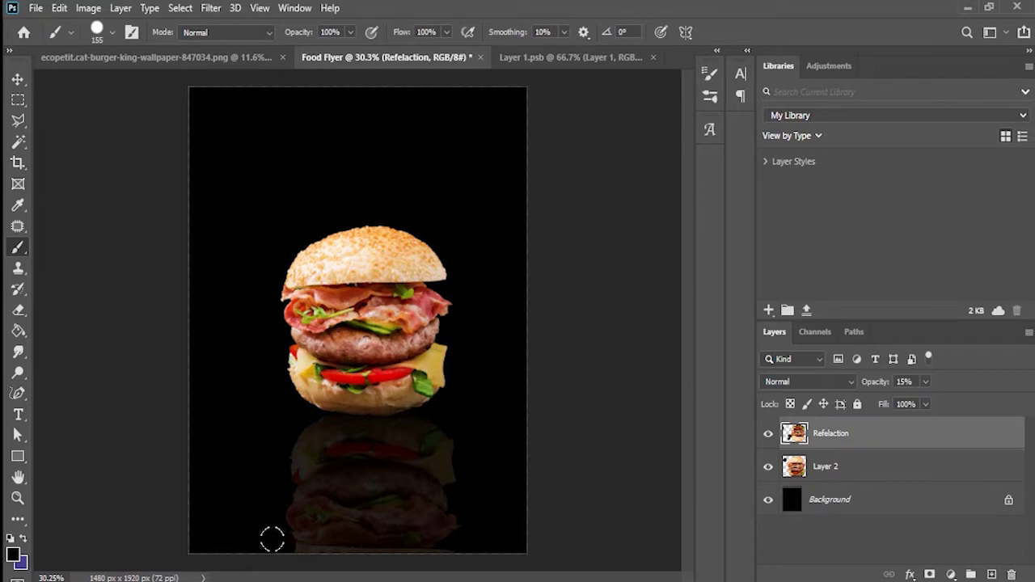
{"action": "left_click", "coordinate": [111, 34]}
{"action": "left_click", "coordinate": [32, 149]}
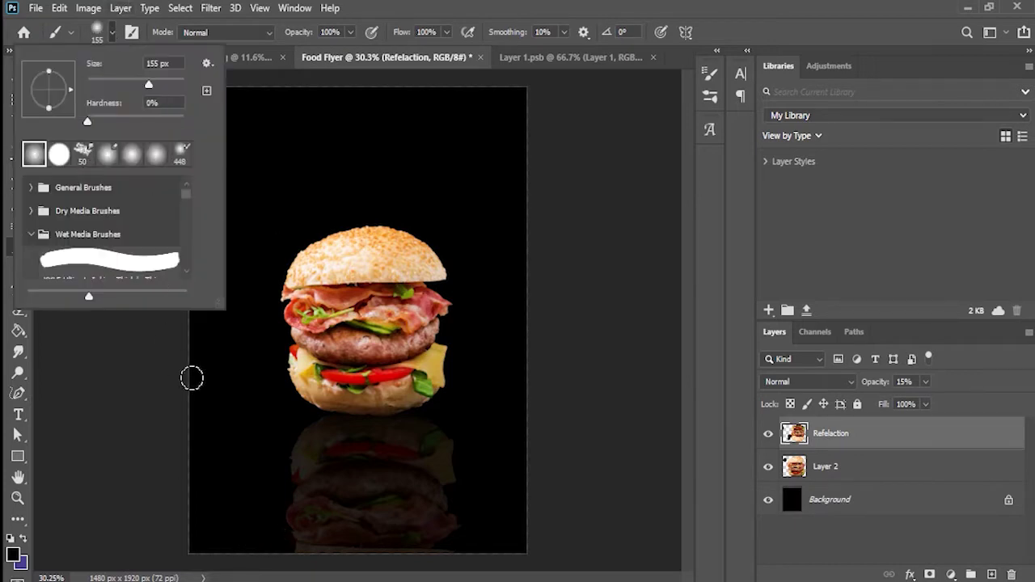
{"action": "mouse_move", "coordinate": [341, 553]}
{"action": "left_mouse_down"}
{"action": "mouse_move", "coordinate": [381, 561]}
{"action": "mouse_move", "coordinate": [279, 535]}
{"action": "mouse_move", "coordinate": [514, 546]}
{"action": "mouse_move", "coordinate": [312, 535]}
{"action": "mouse_move", "coordinate": [453, 513]}
{"action": "mouse_move", "coordinate": [369, 541]}
{"action": "mouse_move", "coordinate": [262, 513]}
{"action": "left_mouse_up"}
{"action": "mouse_move", "coordinate": [322, 533]}
{"action": "left_mouse_down"}
{"action": "mouse_move", "coordinate": [262, 506]}
{"action": "mouse_move", "coordinate": [297, 532]}
{"action": "mouse_move", "coordinate": [393, 539]}
{"action": "mouse_move", "coordinate": [281, 520]}
{"action": "mouse_move", "coordinate": [389, 534]}
{"action": "mouse_move", "coordinate": [365, 536]}
{"action": "mouse_move", "coordinate": [422, 568]}
{"action": "left_mouse_up"}
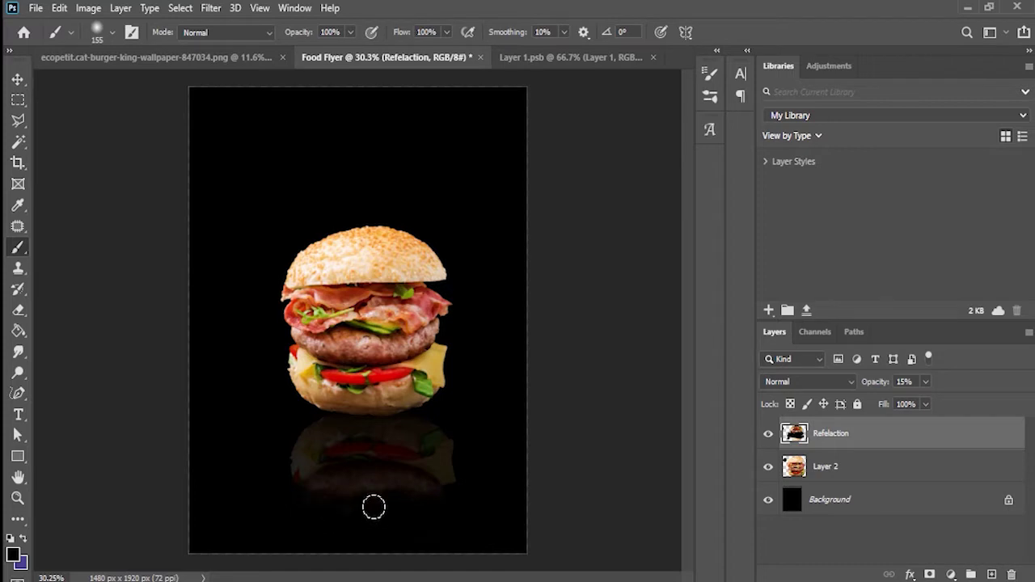
{"action": "left_click_drag", "start_coordinate": [926, 405], "coordinate": [977, 425]}
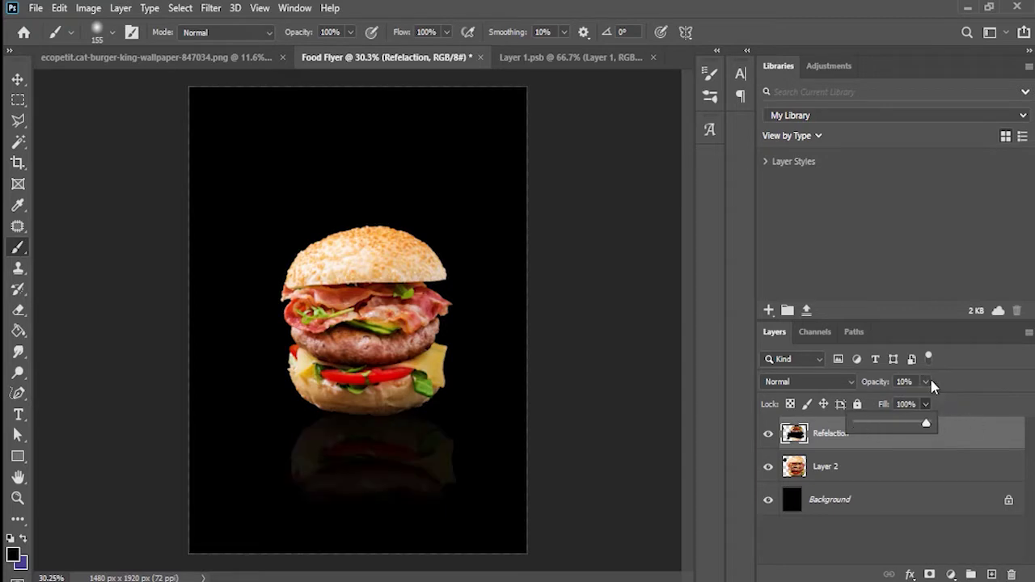
{"action": "left_click", "coordinate": [786, 564]}
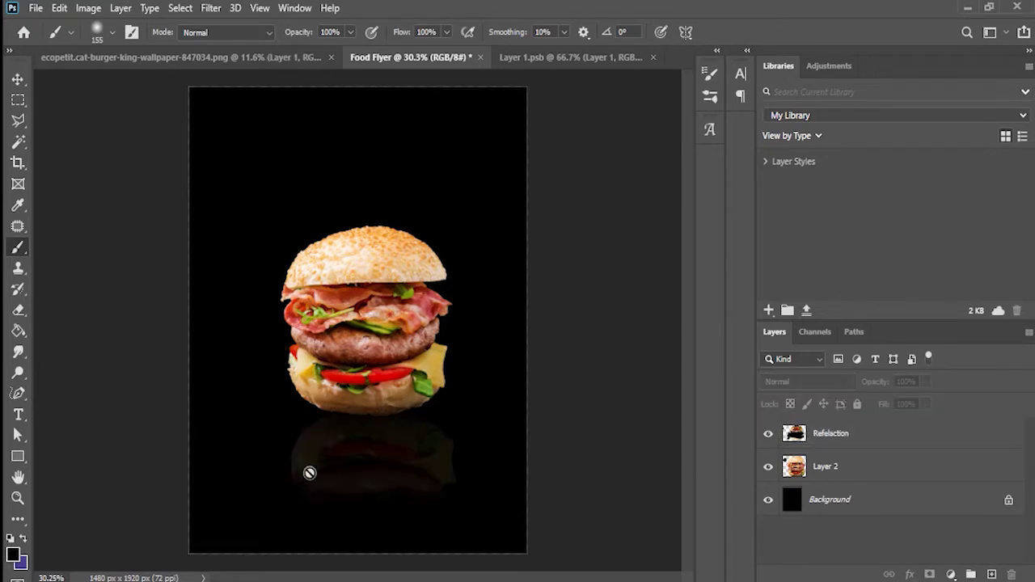
Step: Add a new layer and paint one black dab over the burger with a soft brush of about 1102 px
{"action": "left_click", "coordinate": [993, 574]}
{"action": "left_click", "coordinate": [71, 33]}
{"action": "left_click", "coordinate": [113, 32]}
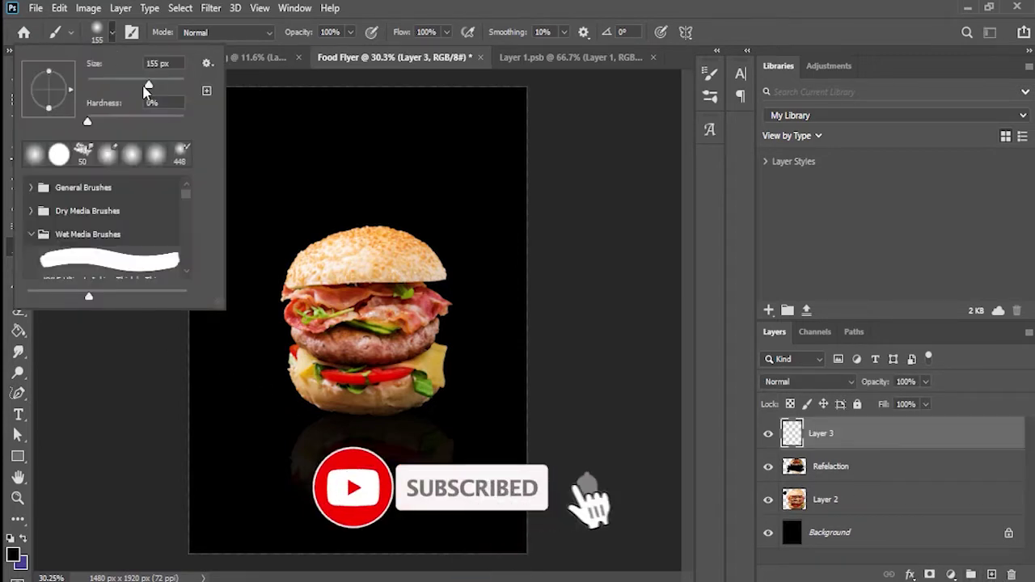
{"action": "left_click_drag", "start_coordinate": [148, 85], "coordinate": [175, 84]}
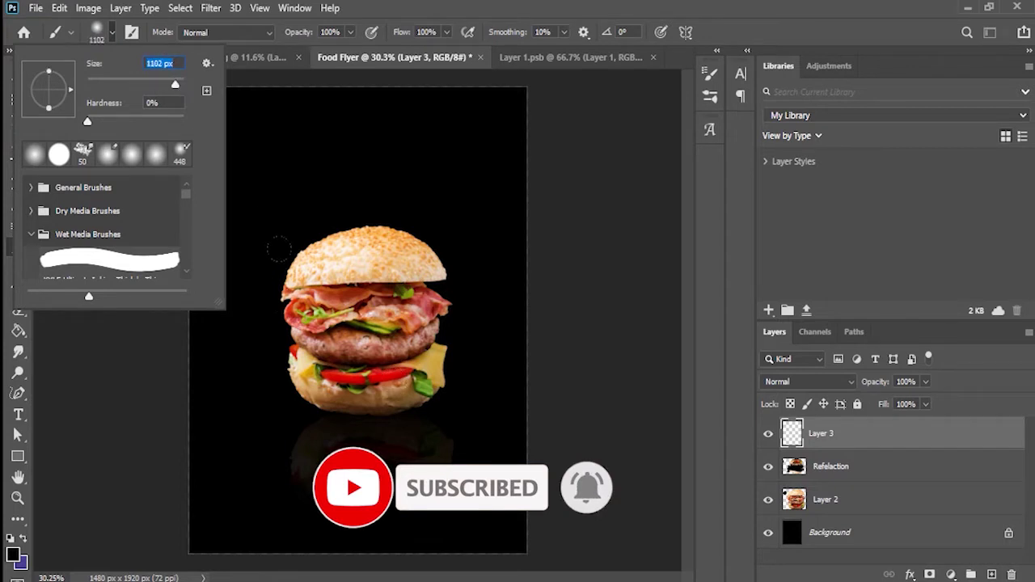
{"action": "left_click", "coordinate": [371, 330]}
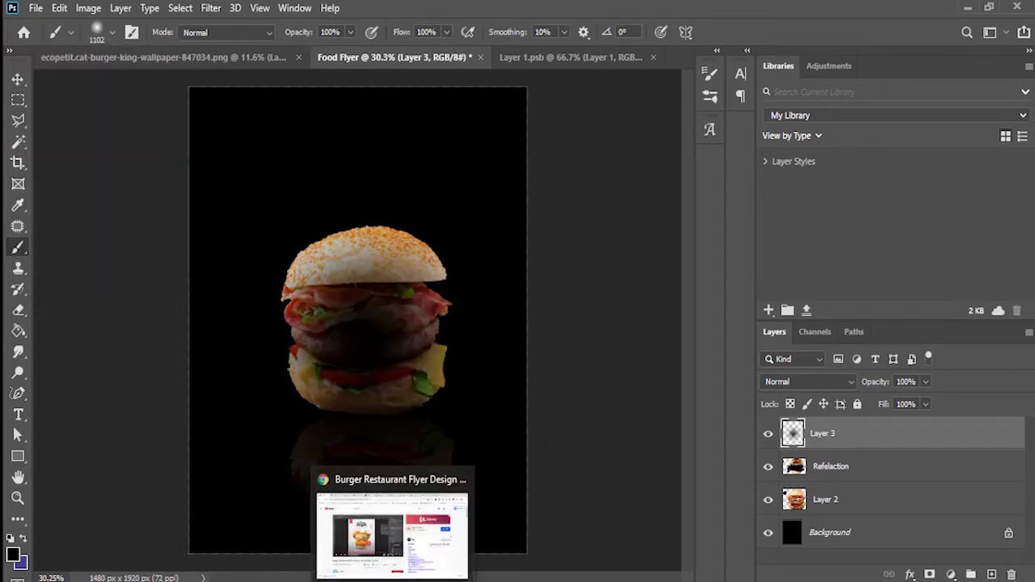
Step: Flatten the black dab on Layer 3 to about 96% width and 14% height, placed as a shadow under the burger's base
{"action": "key", "text": "ctrl+t"}
{"action": "left_click_drag", "start_coordinate": [527, 123], "coordinate": [349, 348]}
{"action": "left_click_drag", "start_coordinate": [349, 550], "coordinate": [346, 462]}
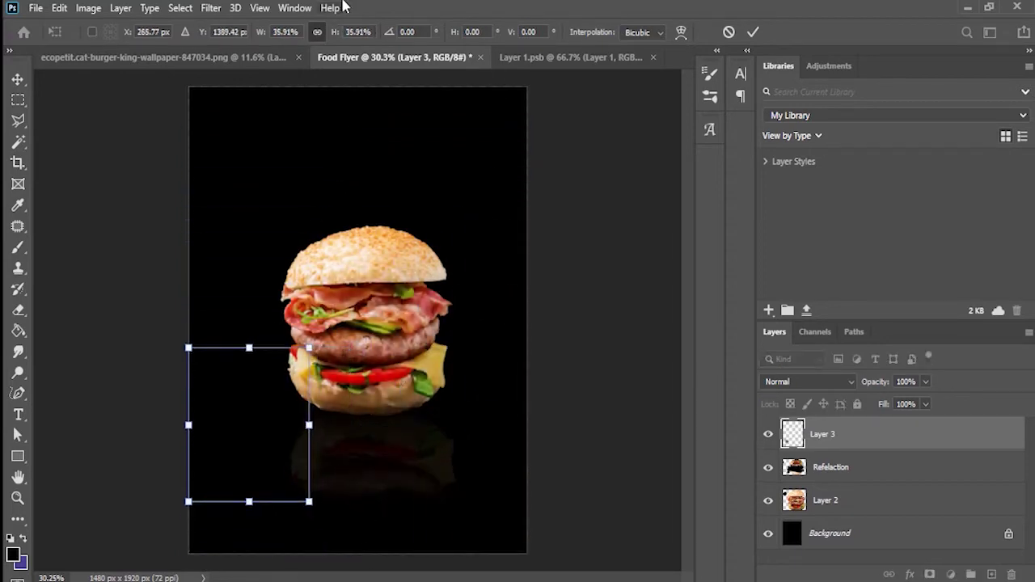
{"action": "left_click_drag", "start_coordinate": [310, 425], "coordinate": [513, 425]}
{"action": "left_click_drag", "start_coordinate": [355, 507], "coordinate": [385, 416]}
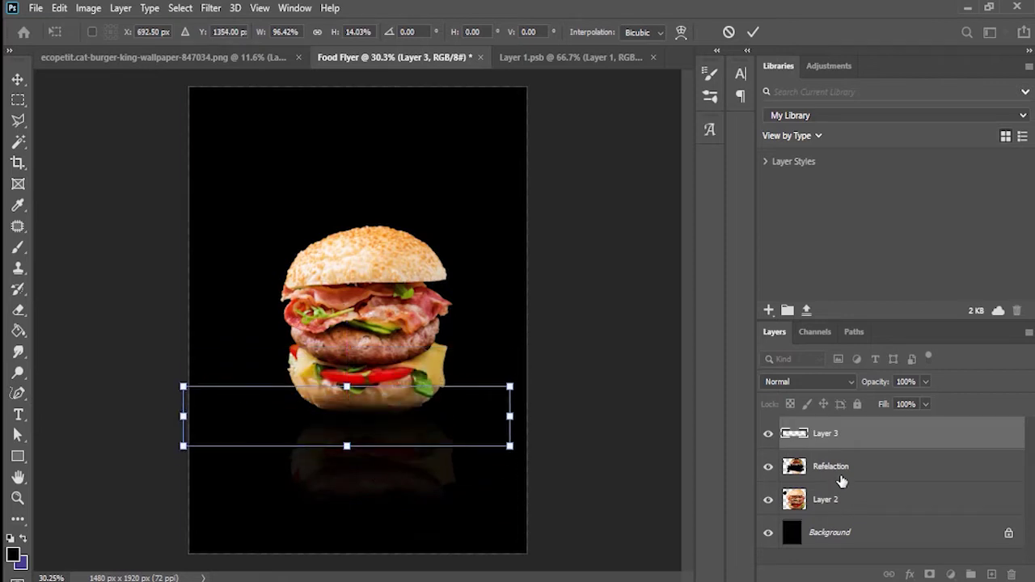
{"action": "key", "text": "Return"}
{"action": "key", "text": "b"}
Step: Move Layer 2 above the shadow layer and nudge the burger to about X 699 px, Y 957 px over its reflection
{"action": "left_click_drag", "start_coordinate": [833, 500], "coordinate": [841, 427]}
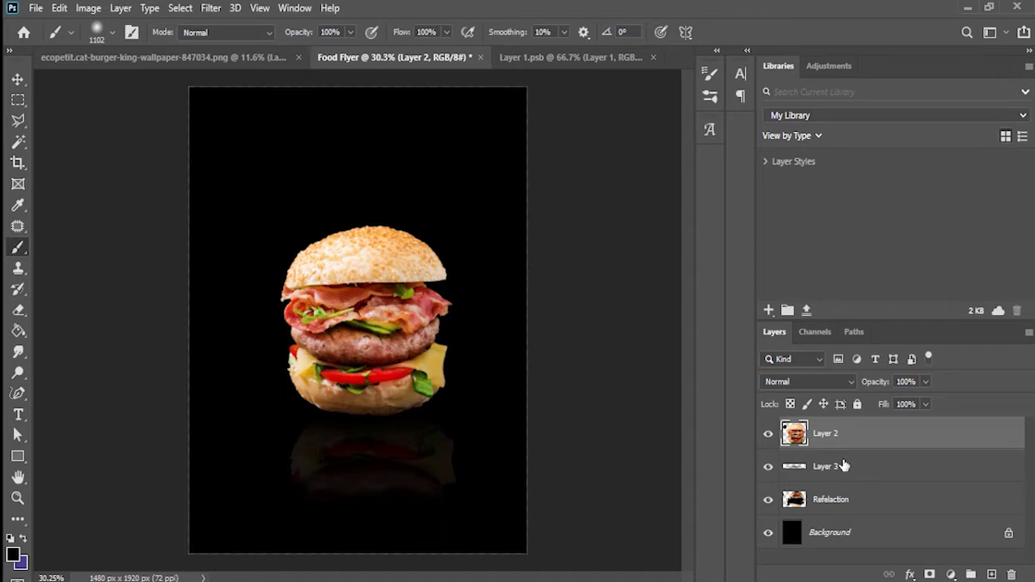
{"action": "key", "text": "ctrl+t"}
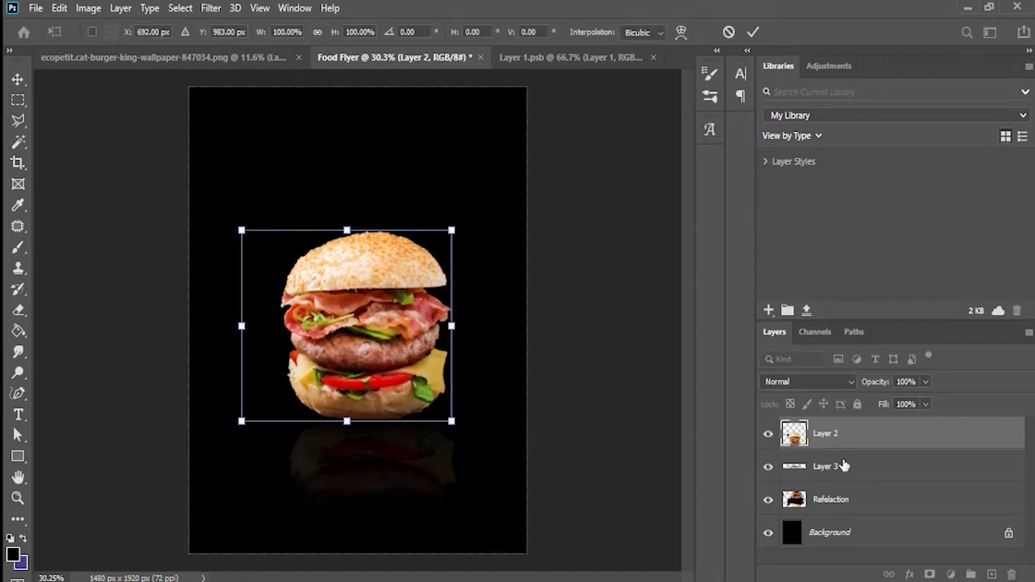
{"action": "key", "text": "Return"}
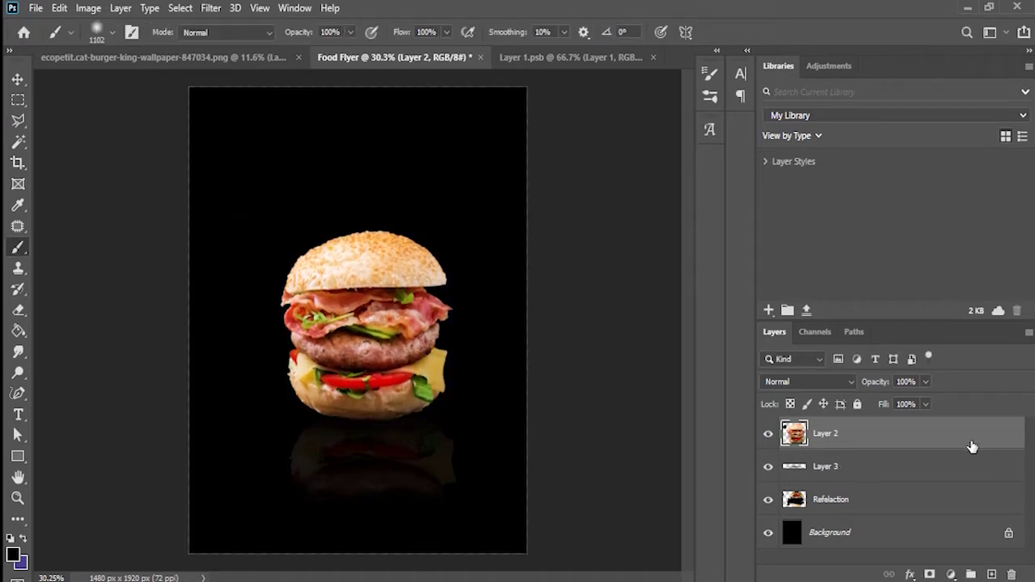
{"action": "key", "text": "ctrl+t"}
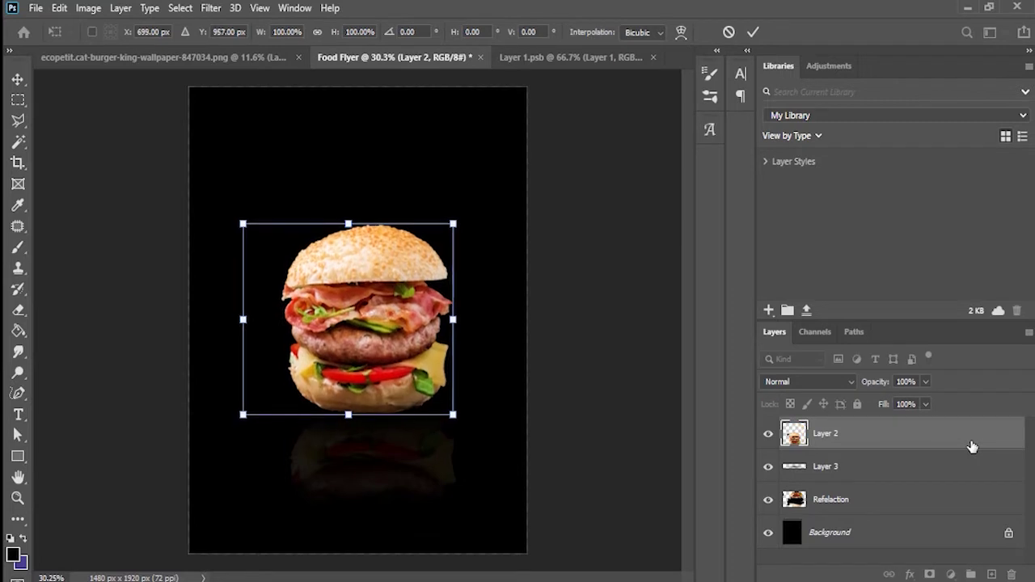
{"action": "key", "text": "Return"}
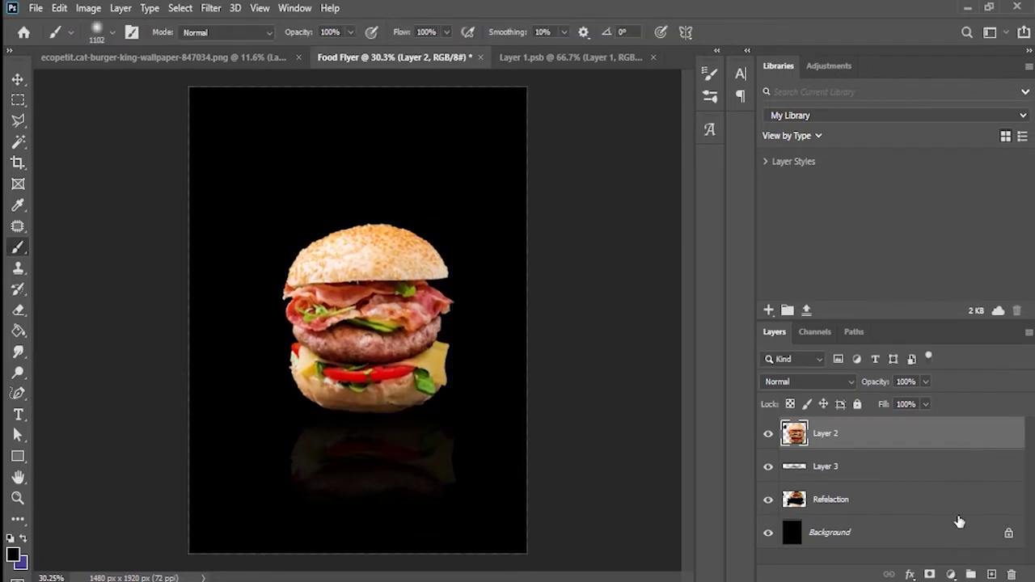
Step: Merge Layer 2, the Layer 3 shadow and the Refelaction layer into a single layer
{"action": "left_click", "coordinate": [954, 489], "text": "shift"}
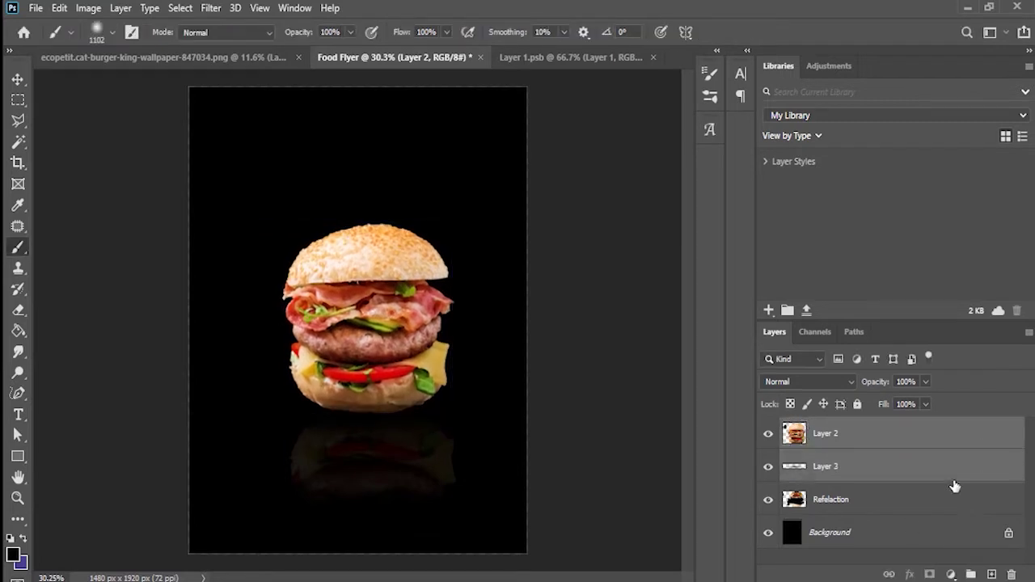
{"action": "right_click", "coordinate": [948, 497]}
{"action": "left_click", "coordinate": [799, 475]}
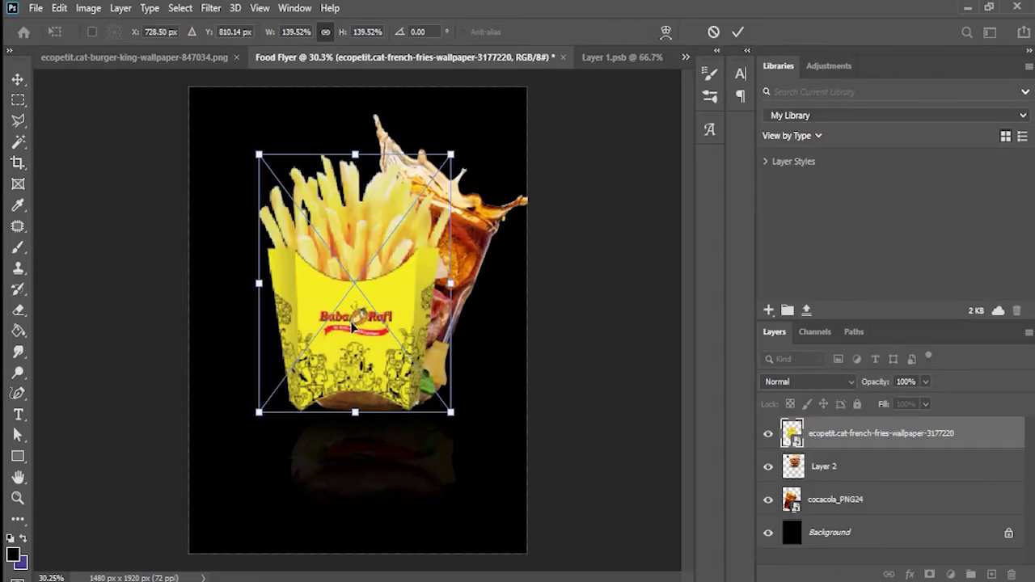
Step: Place the french fries picture, raise burger Layer 2 above it, and shift the fries slightly left behind the burger
{"action": "left_click_drag", "start_coordinate": [352, 327], "coordinate": [355, 330]}
{"action": "left_click_drag", "start_coordinate": [839, 468], "coordinate": [838, 435]}
{"action": "left_click_drag", "start_coordinate": [332, 202], "coordinate": [301, 195]}
{"action": "key", "text": "alt+bracketright"}
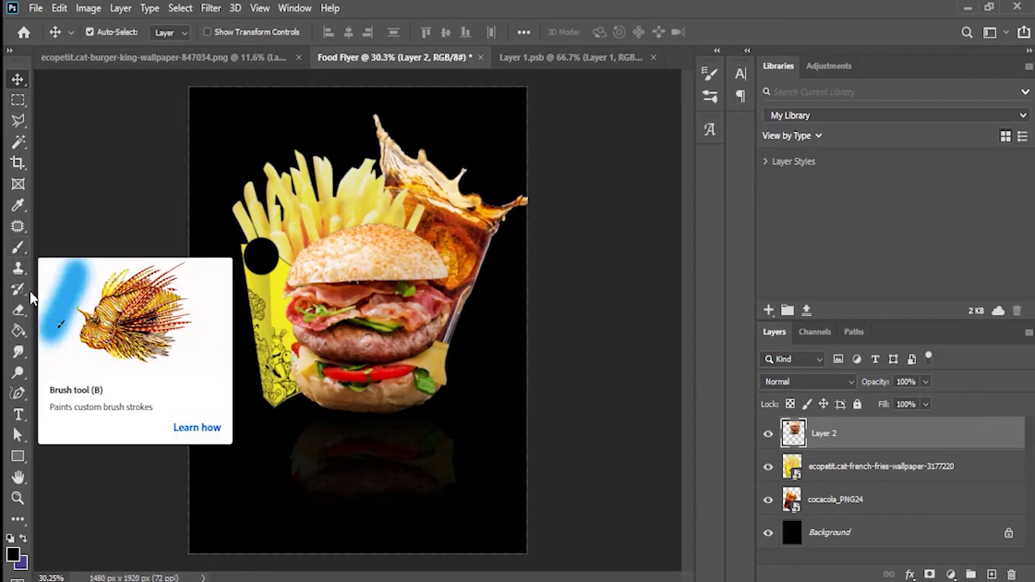
Step: Erase the stray black dot beside the burger on Layer 2 with the 334 px Background Eraser
{"action": "left_click", "coordinate": [17, 310]}
{"action": "right_click", "coordinate": [18, 310]}
{"action": "left_click", "coordinate": [81, 321]}
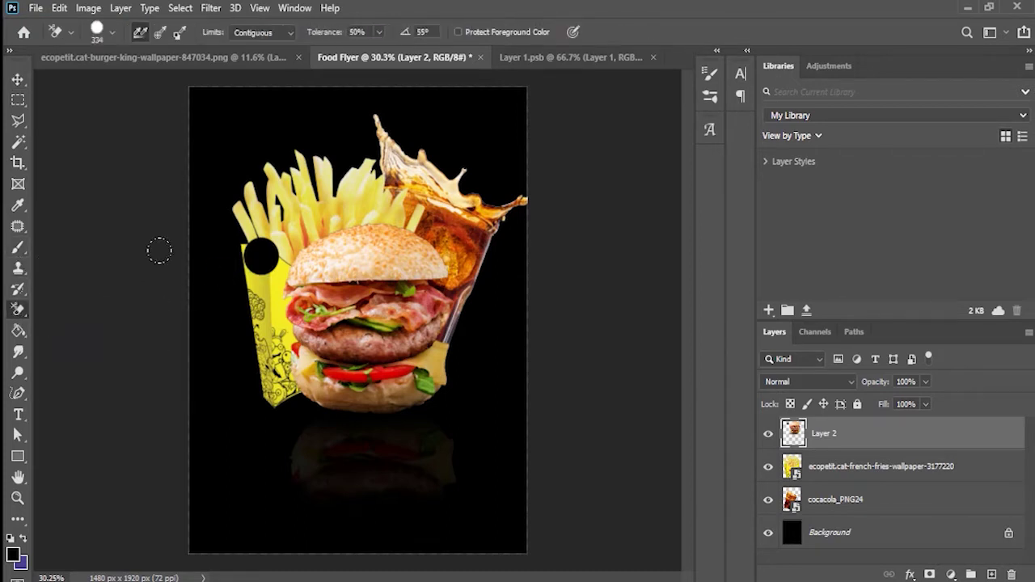
{"action": "left_click_drag", "start_coordinate": [259, 255], "coordinate": [232, 236]}
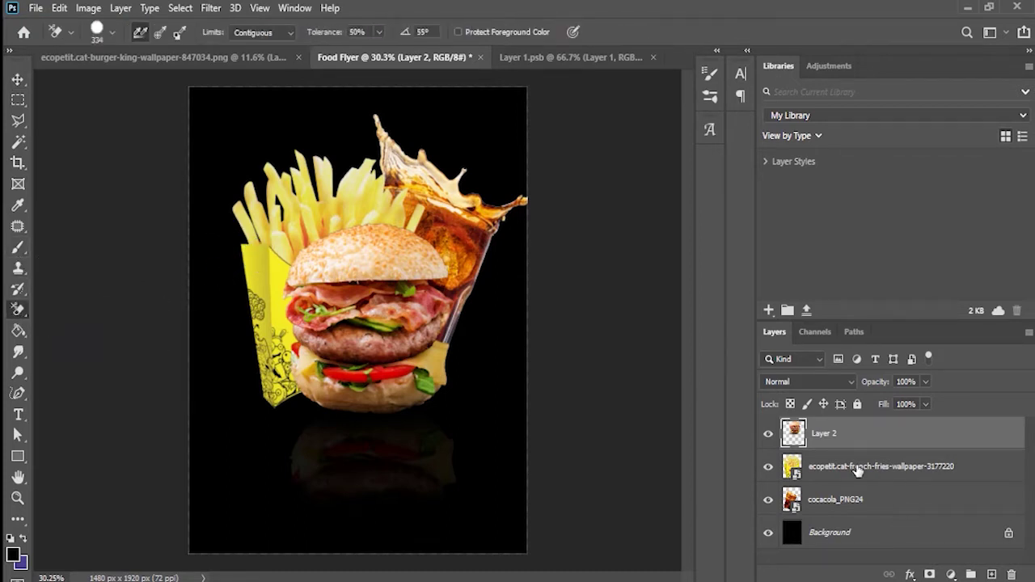
Step: Rotate the french fries layer to about -14.73° and move it further left, to about X 468 px
{"action": "left_click", "coordinate": [857, 469]}
{"action": "key", "text": "ctrl+t"}
{"action": "left_click_drag", "start_coordinate": [467, 412], "coordinate": [507, 378]}
{"action": "left_click_drag", "start_coordinate": [361, 362], "coordinate": [326, 348]}
{"action": "key", "text": "Return"}
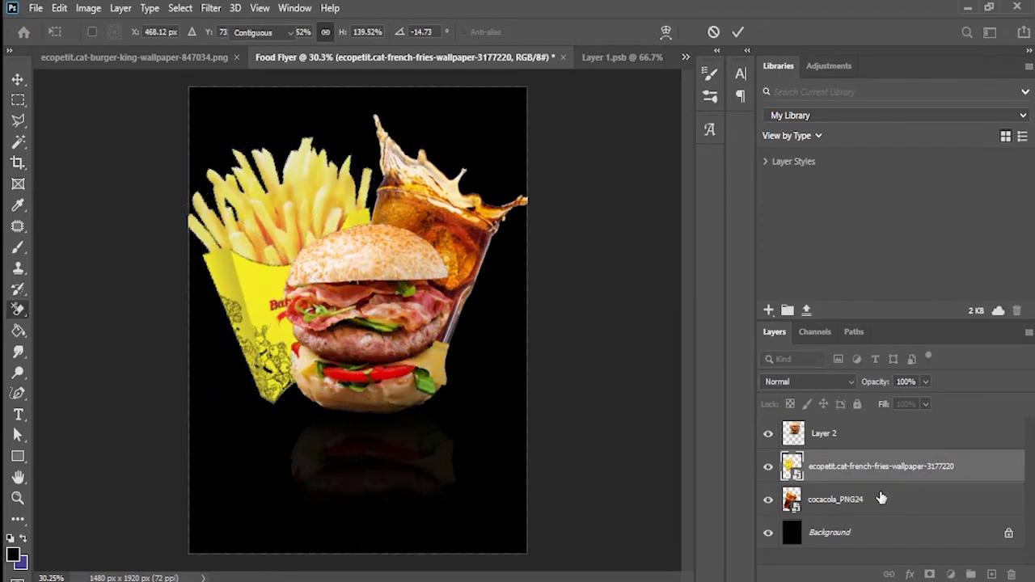
Step: Move the french fries layer below the cocacola_PNG24 layer in the stacking order
{"action": "left_click_drag", "start_coordinate": [878, 495], "coordinate": [879, 463]}
{"action": "left_click", "coordinate": [841, 495]}
{"action": "key", "text": "t"}
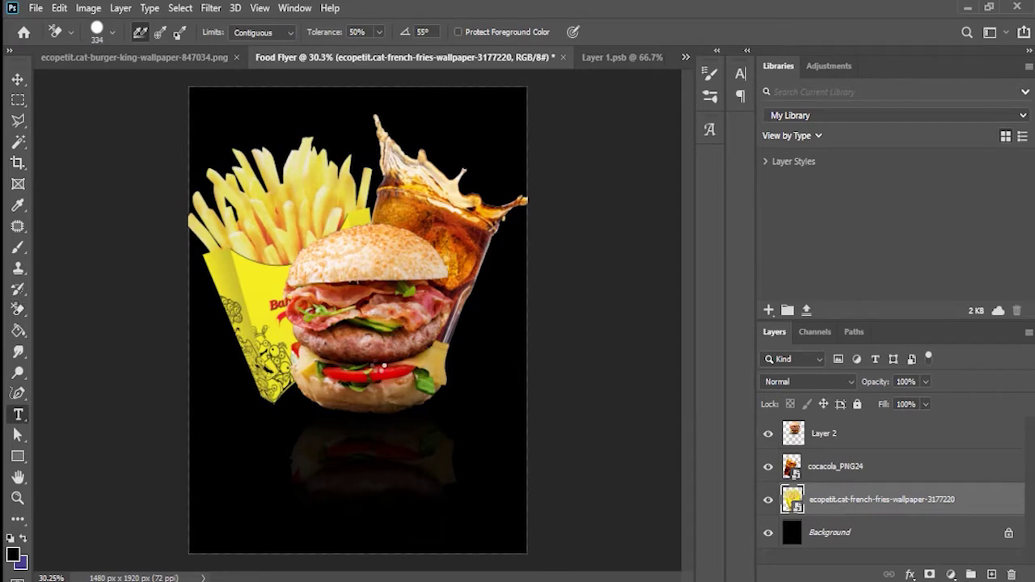
Step: Scale the french fries to about 130%, rotate them to about -24.66° and tuck them behind the burger's left side
{"action": "key", "text": "ctrl+t"}
{"action": "mouse_move", "coordinate": [359, 394]}
{"action": "left_mouse_down"}
{"action": "mouse_move", "coordinate": [380, 368]}
{"action": "mouse_move", "coordinate": [413, 354]}
{"action": "mouse_move", "coordinate": [371, 390]}
{"action": "left_mouse_up"}
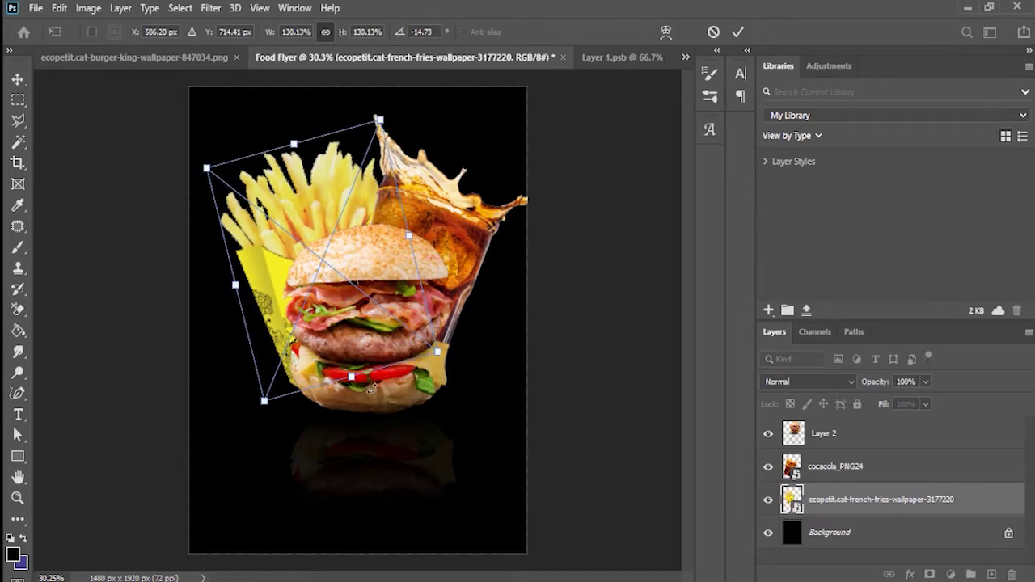
{"action": "left_click_drag", "start_coordinate": [461, 398], "coordinate": [509, 377]}
{"action": "left_click_drag", "start_coordinate": [344, 317], "coordinate": [334, 322]}
{"action": "key", "text": "Return"}
{"action": "key", "text": "t"}
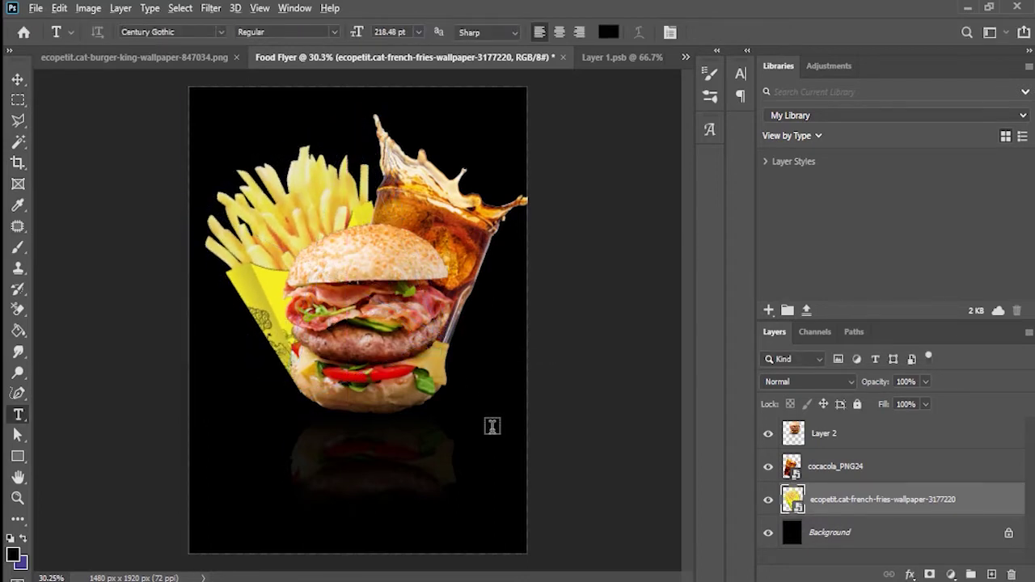
Step: Scale the burger, cola and french fries layers down together and place the group slightly lower on the canvas
{"action": "scroll", "coordinate": [492, 426], "scroll_direction": "down", "scroll_amount": 1}
{"action": "left_click", "coordinate": [875, 469]}
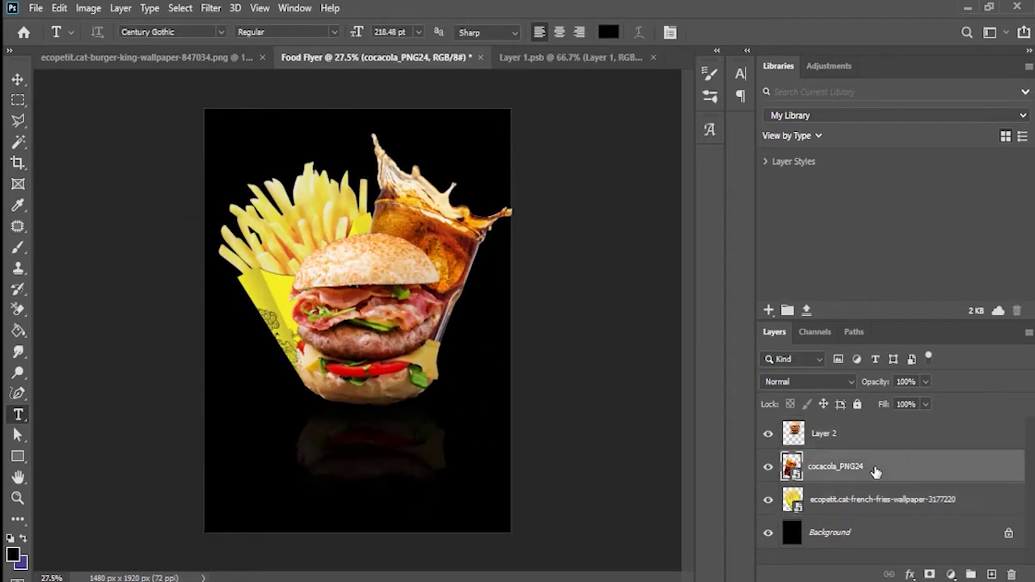
{"action": "left_click", "coordinate": [873, 439], "text": "ctrl"}
{"action": "left_click", "coordinate": [863, 503], "text": "ctrl"}
{"action": "key", "text": "ctrl+t"}
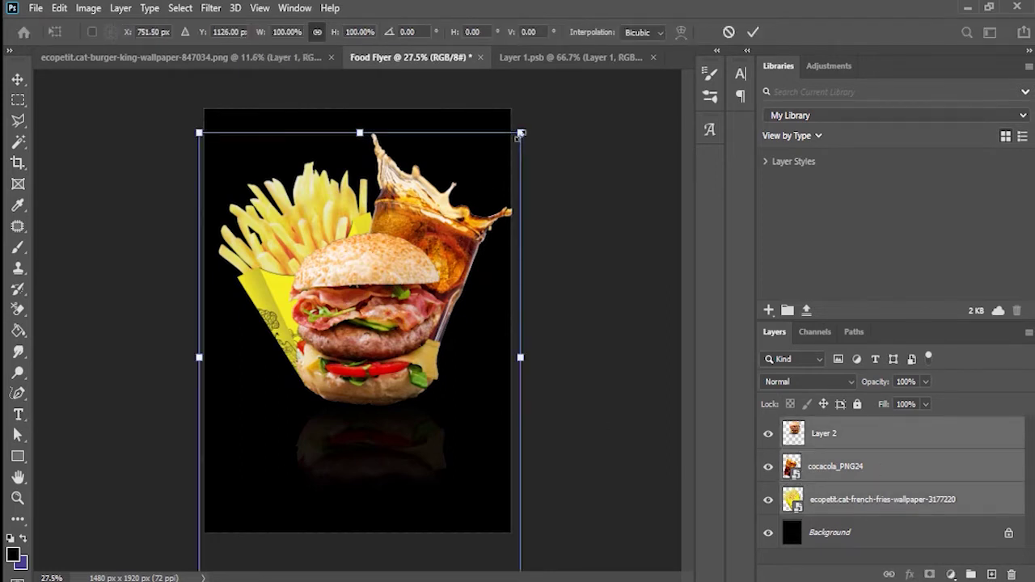
{"action": "left_click_drag", "start_coordinate": [520, 134], "coordinate": [478, 183]}
{"action": "mouse_move", "coordinate": [358, 338]}
{"action": "left_mouse_down"}
{"action": "mouse_move", "coordinate": [381, 336]}
{"action": "mouse_move", "coordinate": [375, 347]}
{"action": "left_mouse_up"}
{"action": "key", "text": "Return"}
{"action": "key", "text": "t"}
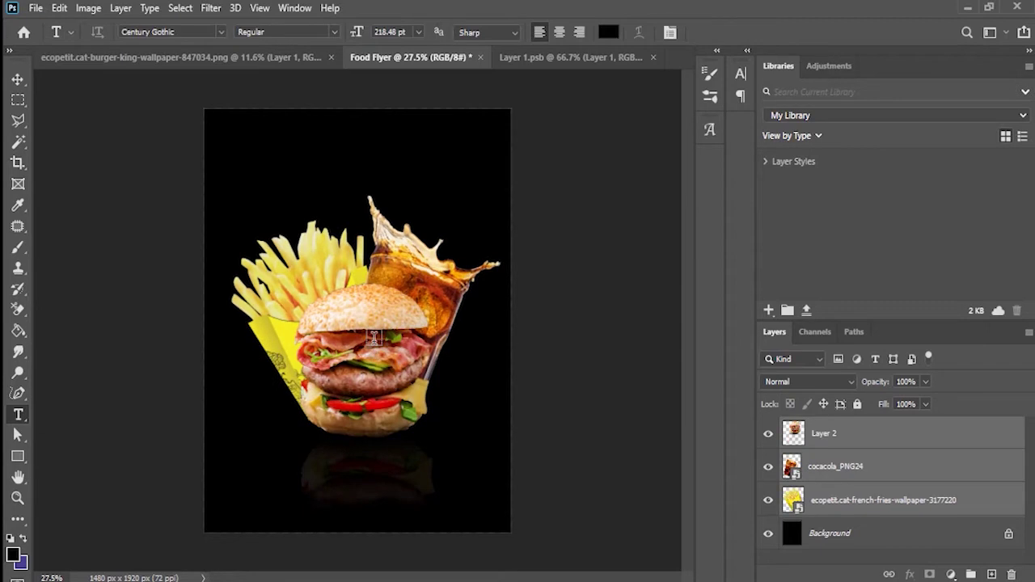
Step: Duplicate the french fries layer under the name Fries Ref
{"action": "left_click", "coordinate": [838, 500]}
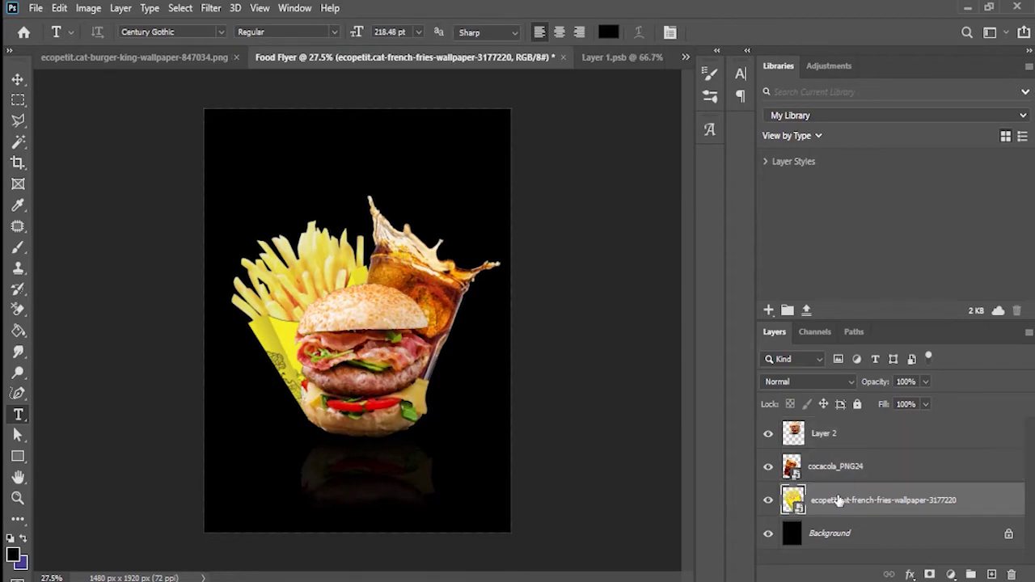
{"action": "right_click", "coordinate": [880, 503]}
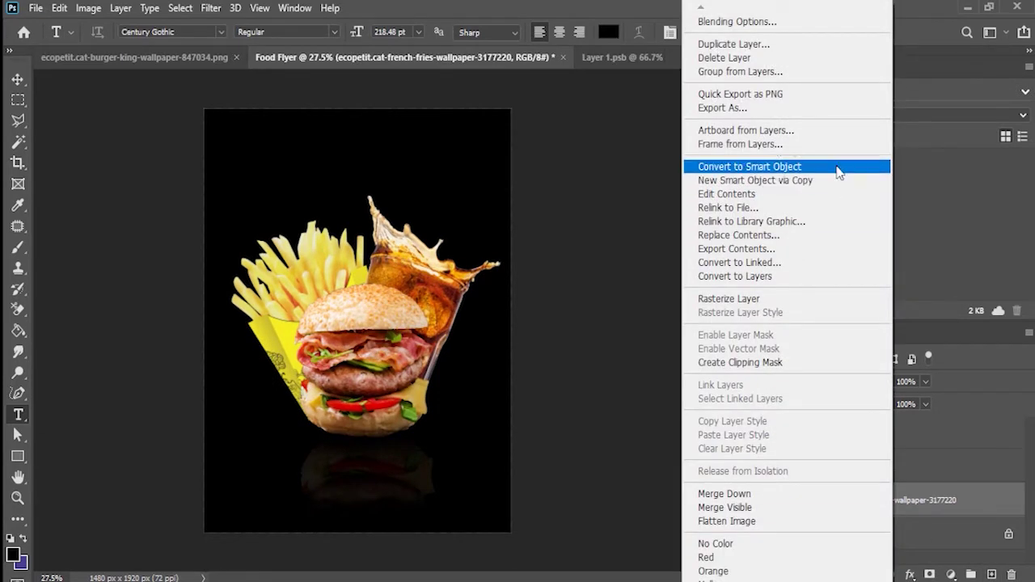
{"action": "left_click", "coordinate": [809, 43]}
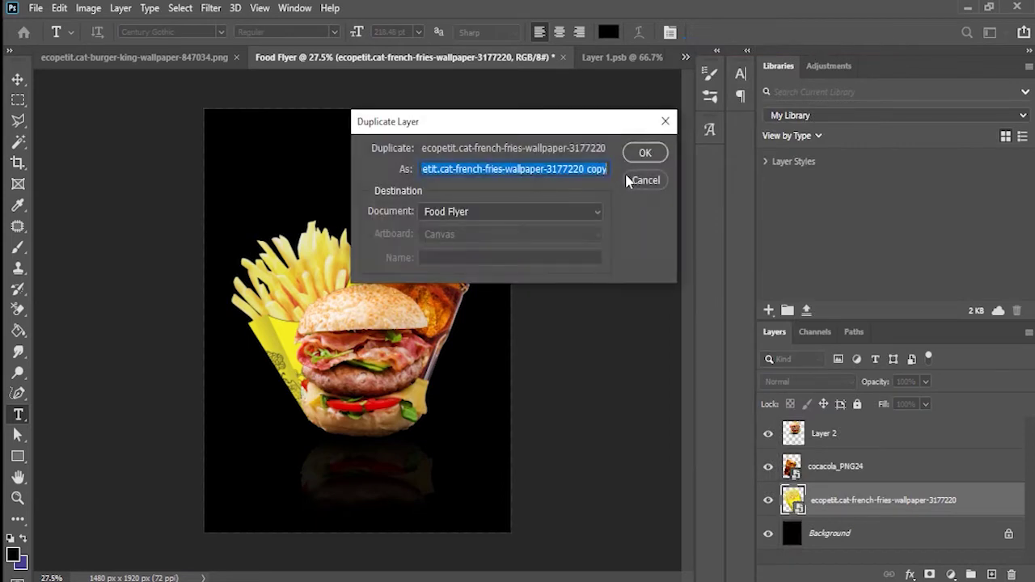
{"action": "type", "text": "Fr"}
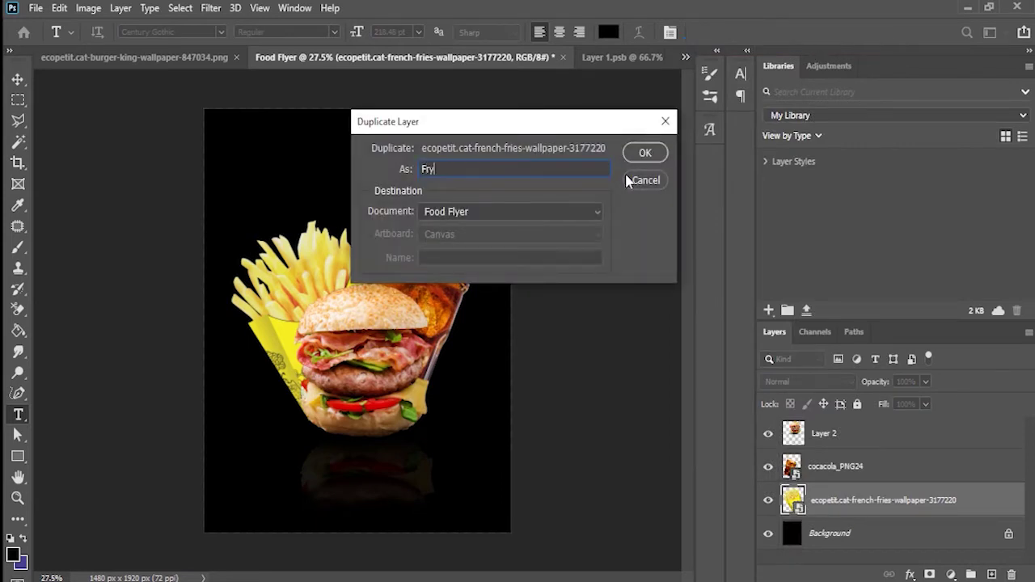
{"action": "type", "text": "ies Ref"}
{"action": "key", "text": "Return"}
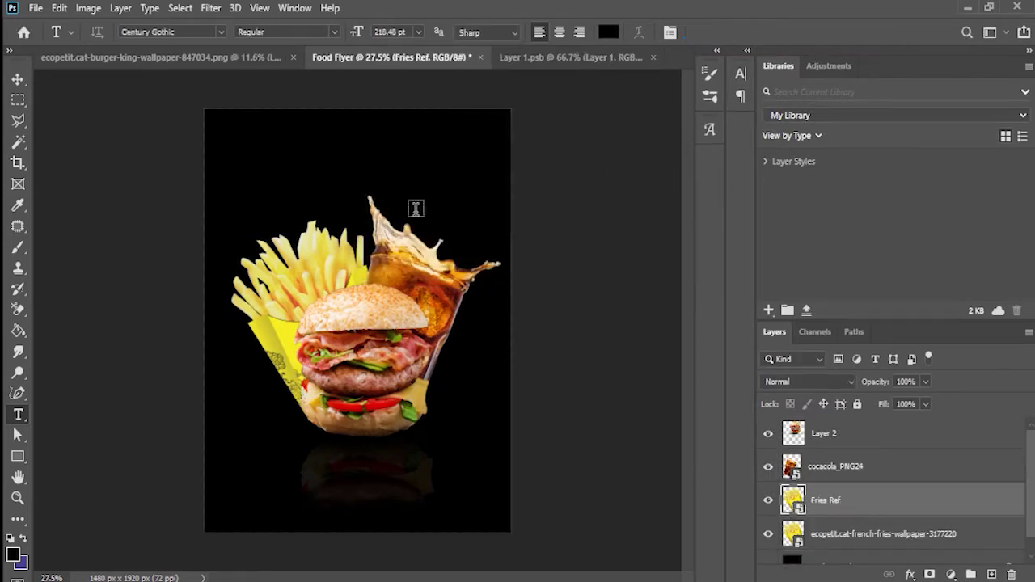
Step: Mirror the Fries Ref copy, move it toward the canvas's lower left and rotate it to about 86°
{"action": "key", "text": "ctrl+t"}
{"action": "right_click", "coordinate": [304, 372]}
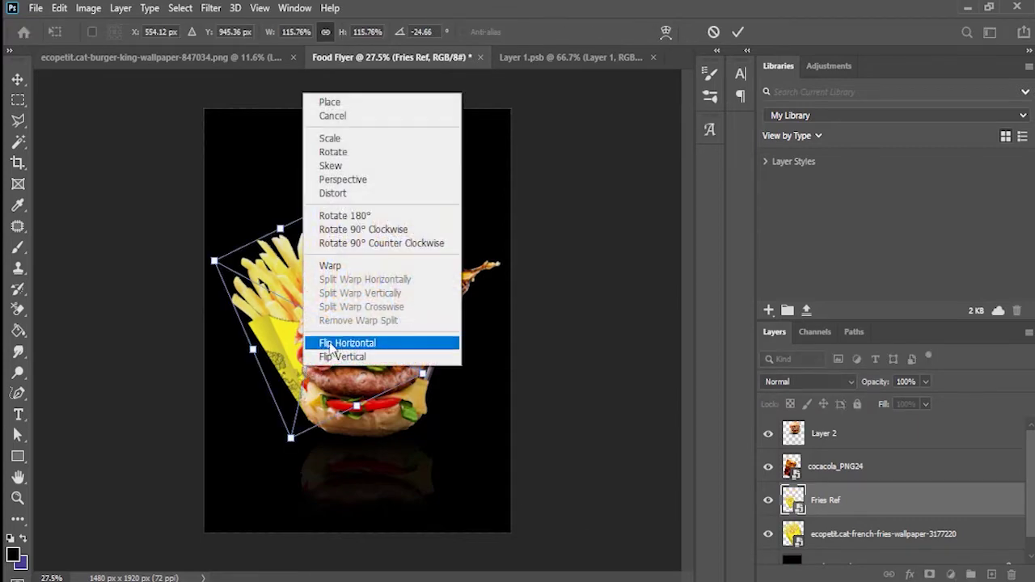
{"action": "left_click", "coordinate": [356, 342]}
{"action": "left_click_drag", "start_coordinate": [210, 331], "coordinate": [360, 449]}
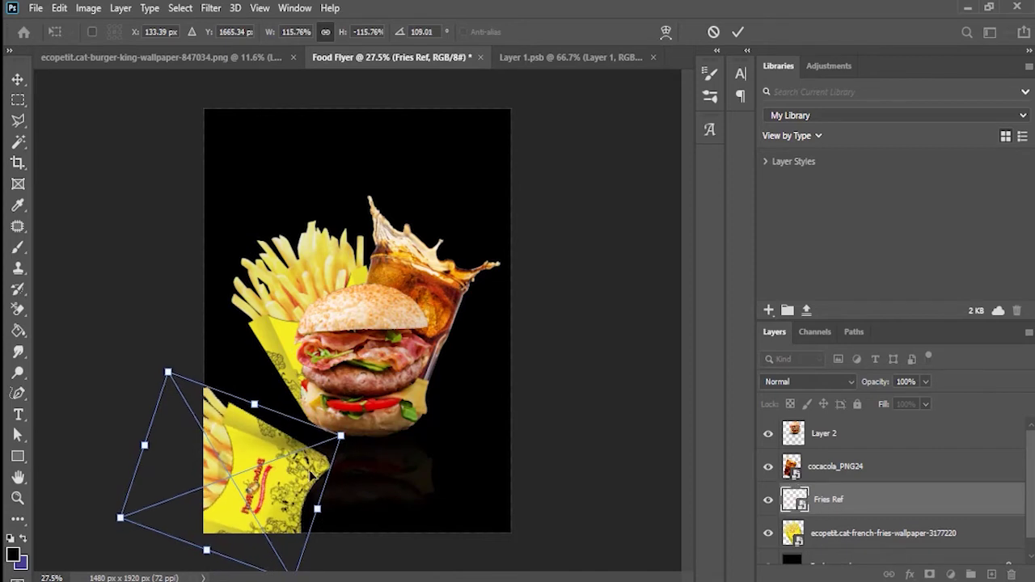
{"action": "left_click_drag", "start_coordinate": [284, 478], "coordinate": [334, 400]}
{"action": "left_click_drag", "start_coordinate": [342, 511], "coordinate": [377, 478]}
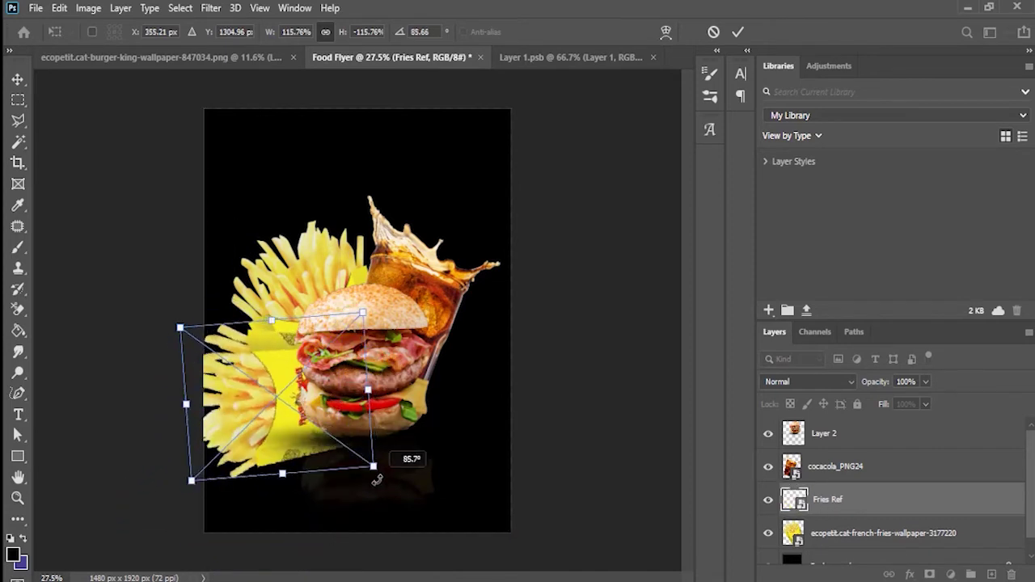
Step: Scale Fries Ref to about 101.5%, rotate it to about 111.6° and place it near X 188 px, Y 1460 px below the fries
{"action": "left_click_drag", "start_coordinate": [288, 455], "coordinate": [253, 519]}
{"action": "left_click_drag", "start_coordinate": [361, 406], "coordinate": [351, 419]}
{"action": "left_click_drag", "start_coordinate": [342, 383], "coordinate": [354, 403]}
{"action": "left_click_drag", "start_coordinate": [285, 466], "coordinate": [293, 442]}
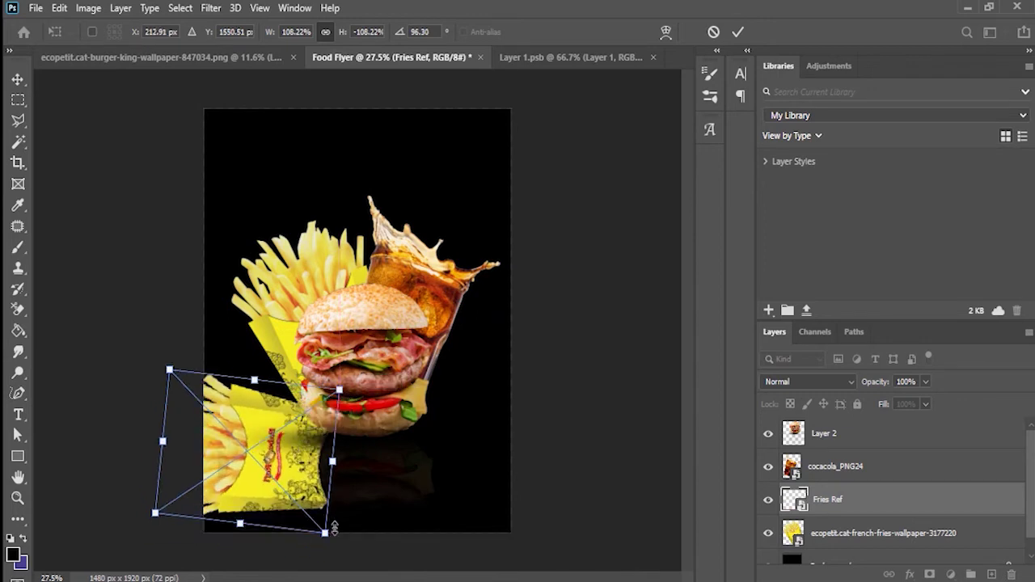
{"action": "mouse_move", "coordinate": [325, 526]}
{"action": "left_mouse_down"}
{"action": "mouse_move", "coordinate": [334, 522]}
{"action": "mouse_move", "coordinate": [332, 543]}
{"action": "left_mouse_up"}
{"action": "left_click_drag", "start_coordinate": [287, 494], "coordinate": [283, 470]}
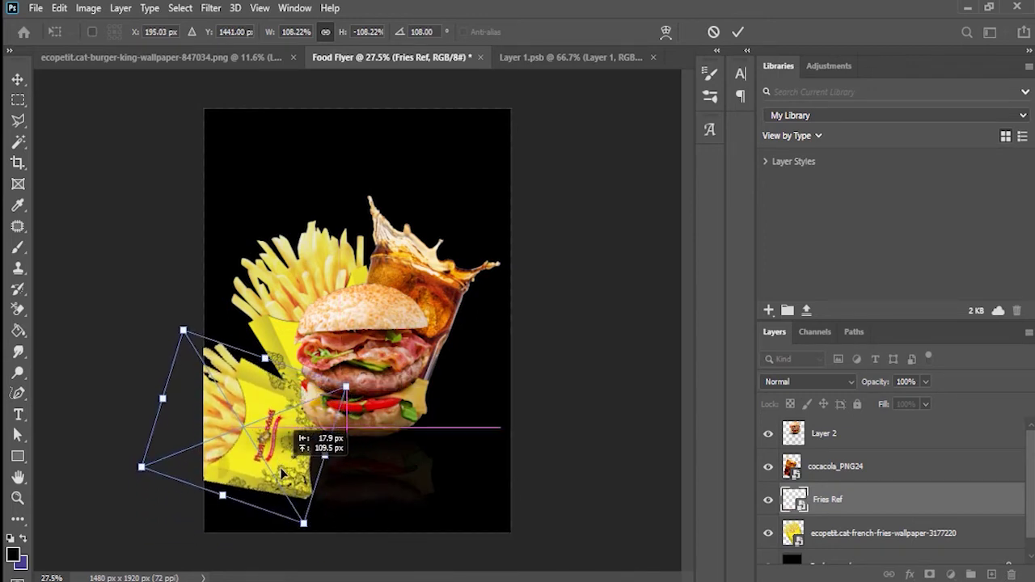
{"action": "left_click_drag", "start_coordinate": [357, 485], "coordinate": [357, 496]}
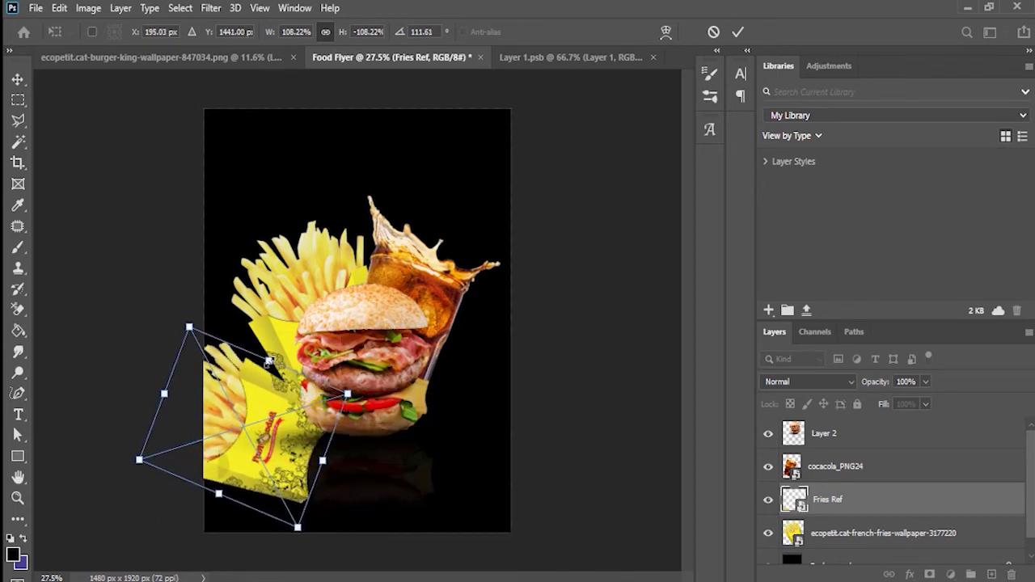
{"action": "mouse_move", "coordinate": [270, 359]}
{"action": "left_mouse_down"}
{"action": "mouse_move", "coordinate": [255, 395]}
{"action": "mouse_move", "coordinate": [266, 369]}
{"action": "left_mouse_up"}
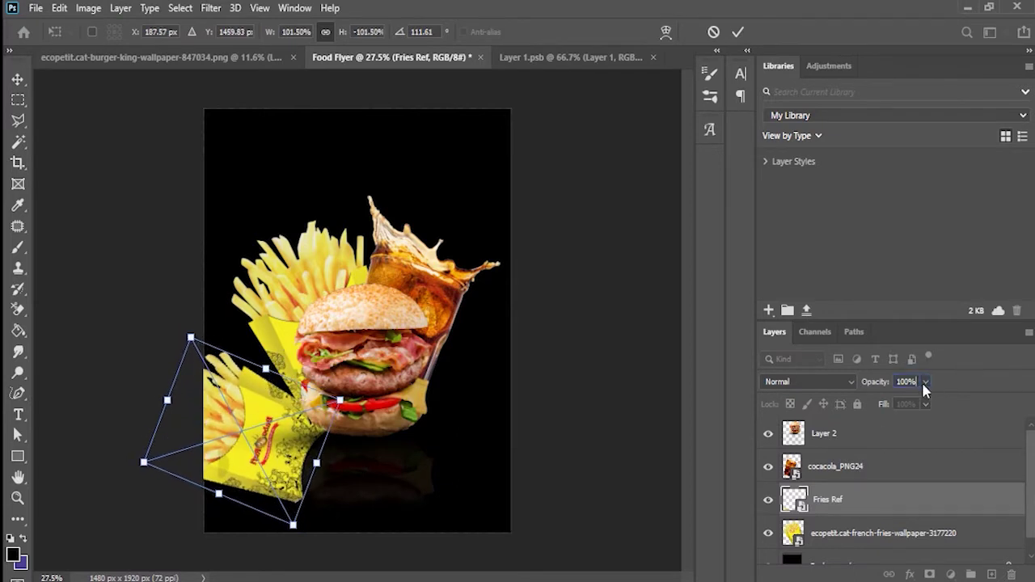
Step: Apply the Fries Ref transform and lower that layer's opacity to 15%
{"action": "left_click_drag", "start_coordinate": [911, 404], "coordinate": [864, 404]}
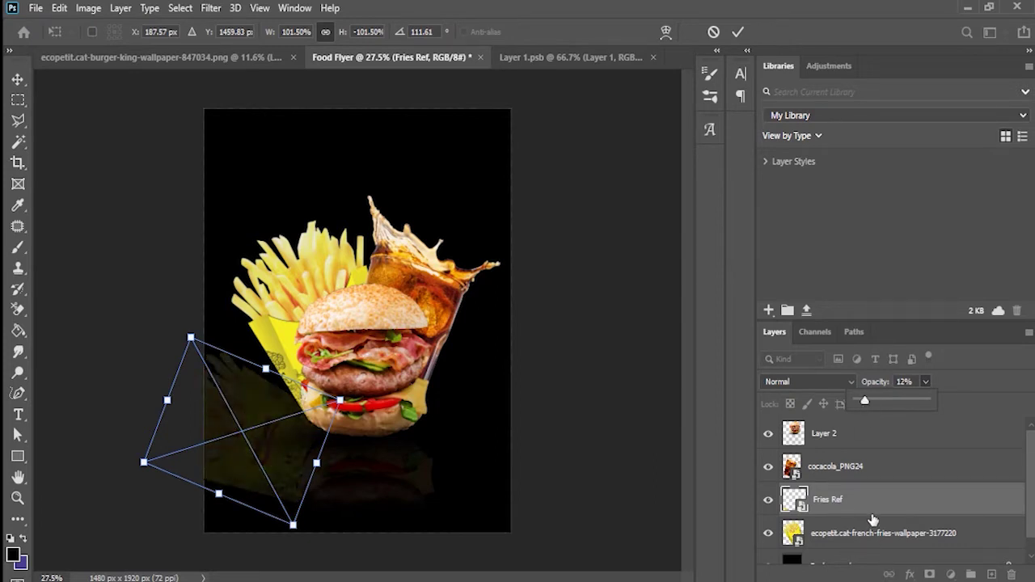
{"action": "left_click", "coordinate": [891, 444]}
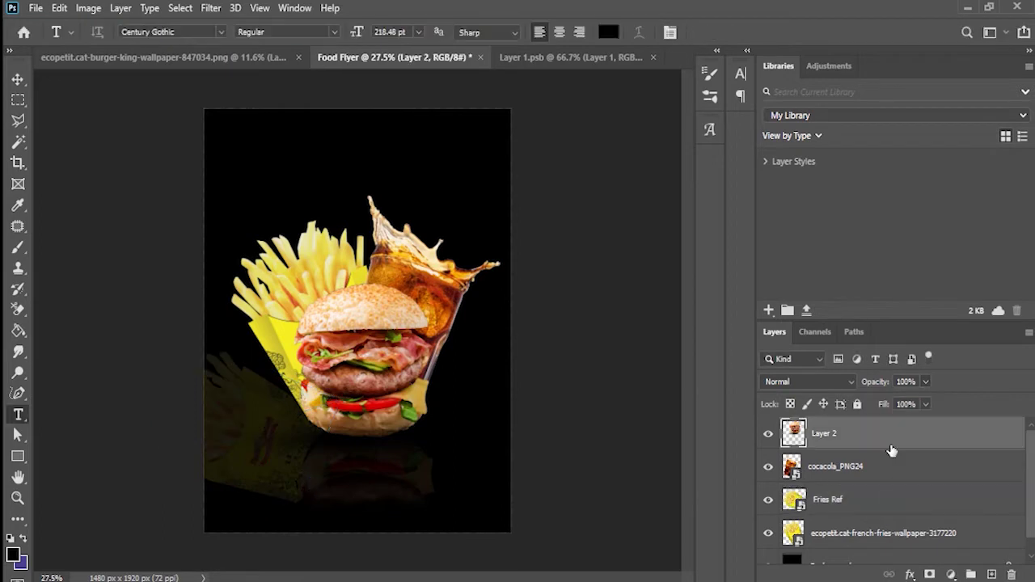
{"action": "left_click", "coordinate": [873, 503]}
{"action": "left_click", "coordinate": [925, 403]}
{"action": "left_click_drag", "start_coordinate": [934, 402], "coordinate": [927, 404]}
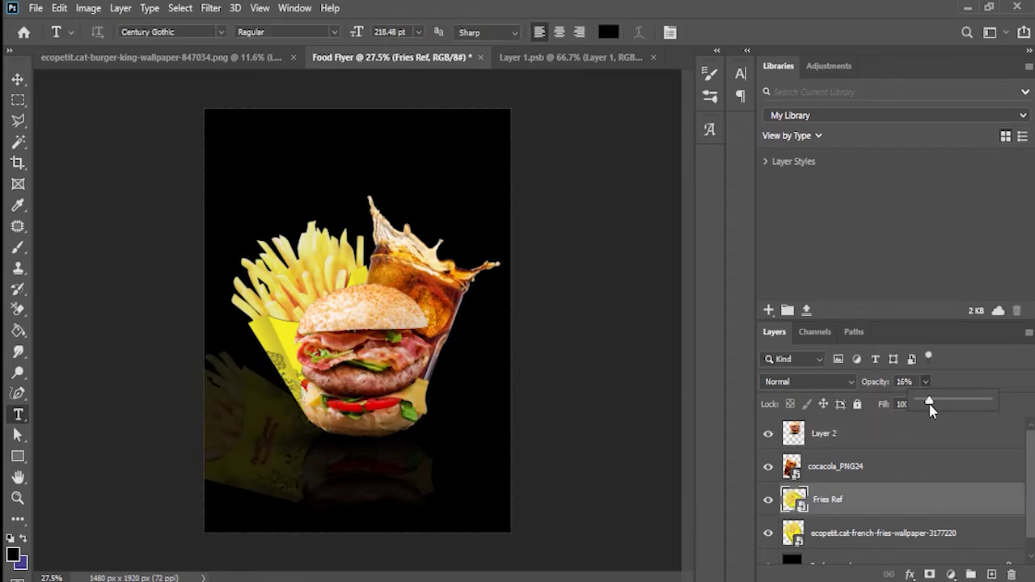
{"action": "left_click", "coordinate": [900, 503]}
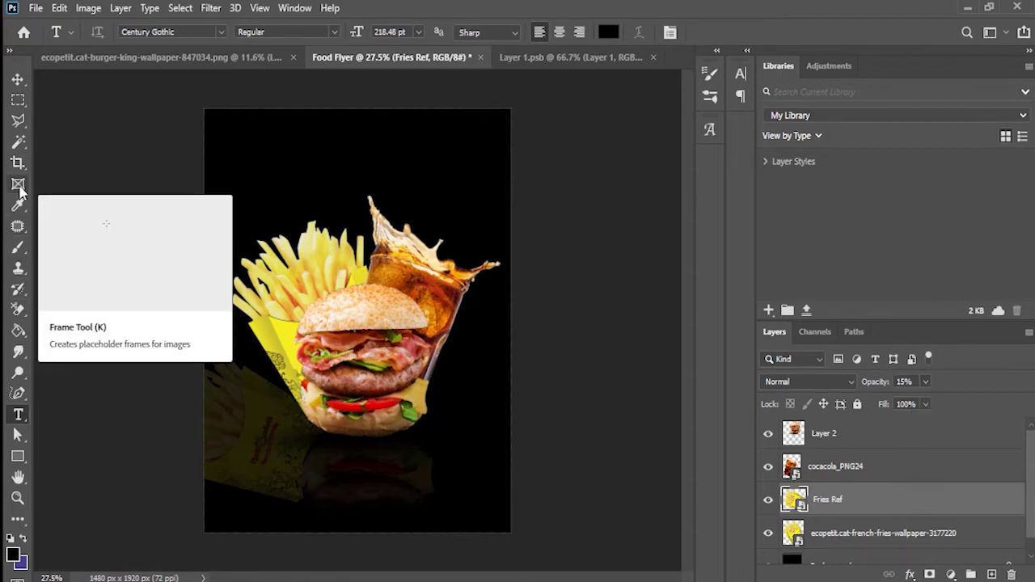
Step: Choose the Brush tool and rasterize the Fries Ref layer so that it can be painted on
{"action": "left_click", "coordinate": [18, 249]}
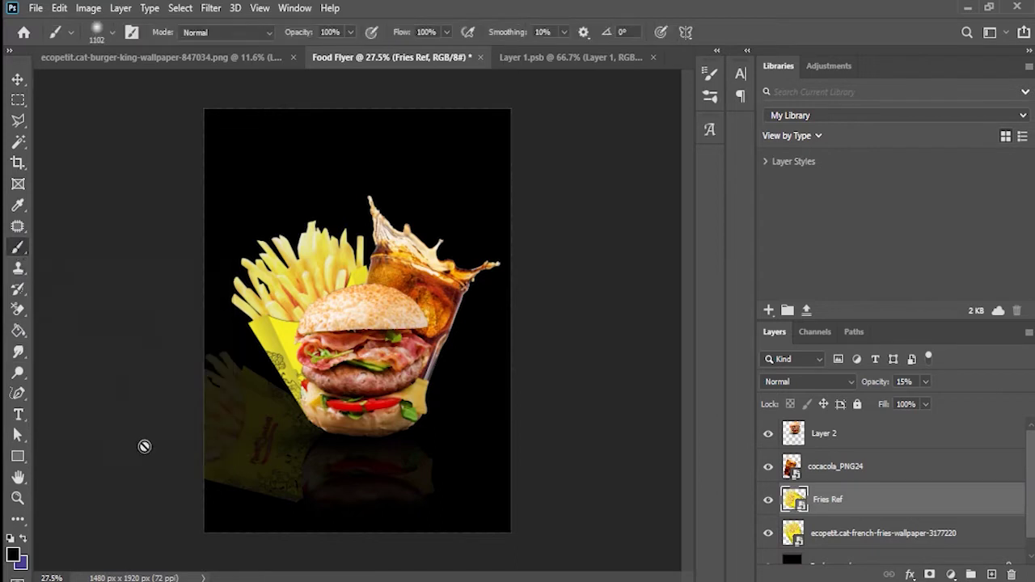
{"action": "left_click", "coordinate": [271, 422]}
{"action": "left_click", "coordinate": [527, 234]}
{"action": "right_click", "coordinate": [836, 500]}
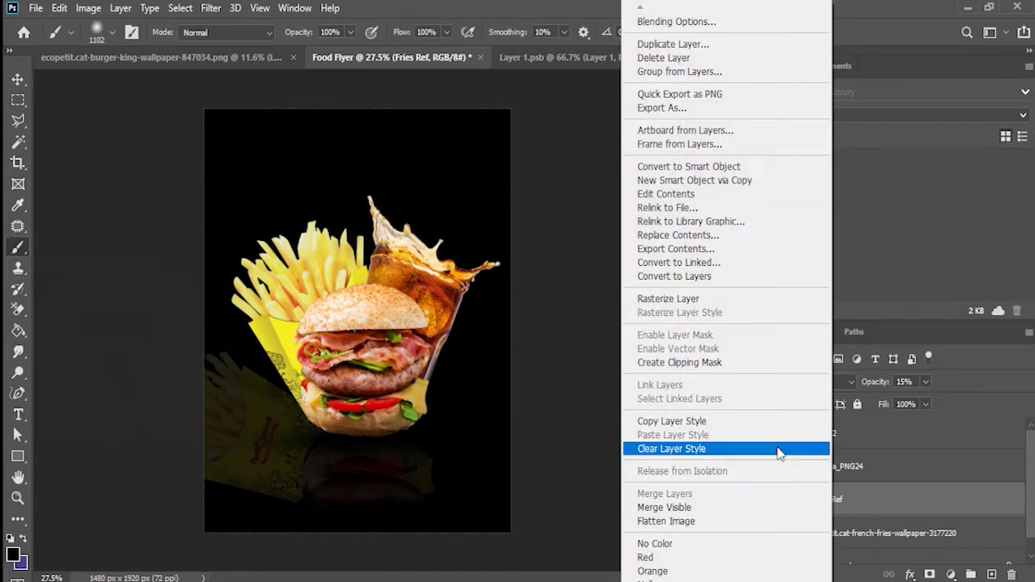
{"action": "left_click", "coordinate": [711, 300]}
Step: Paint black over the lower part of the Fries Ref layer with a soft 401 px brush at 0% hardness
{"action": "left_click", "coordinate": [98, 36]}
{"action": "left_click_drag", "start_coordinate": [147, 83], "coordinate": [153, 86]}
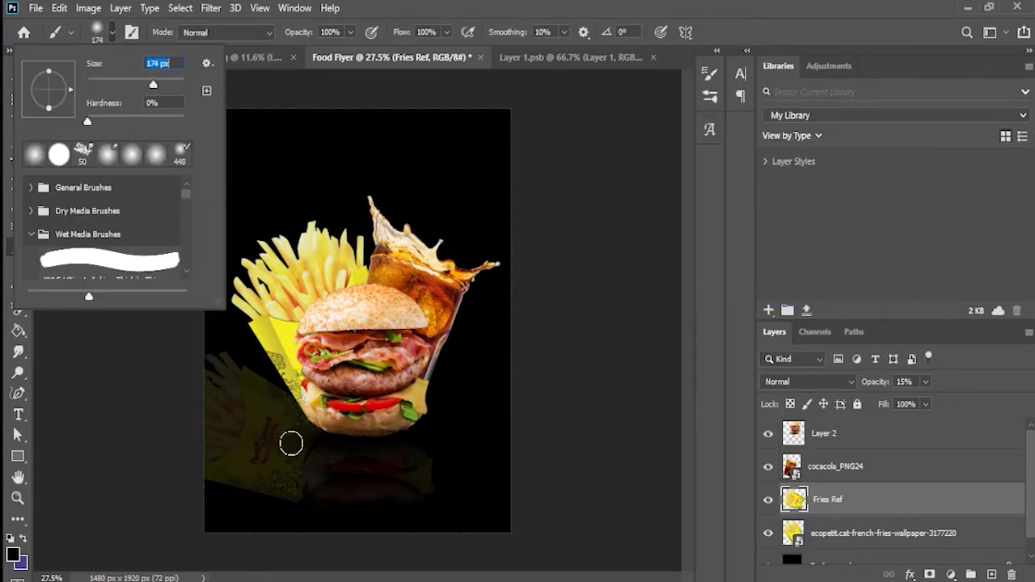
{"action": "left_click", "coordinate": [168, 83]}
{"action": "left_click", "coordinate": [264, 466]}
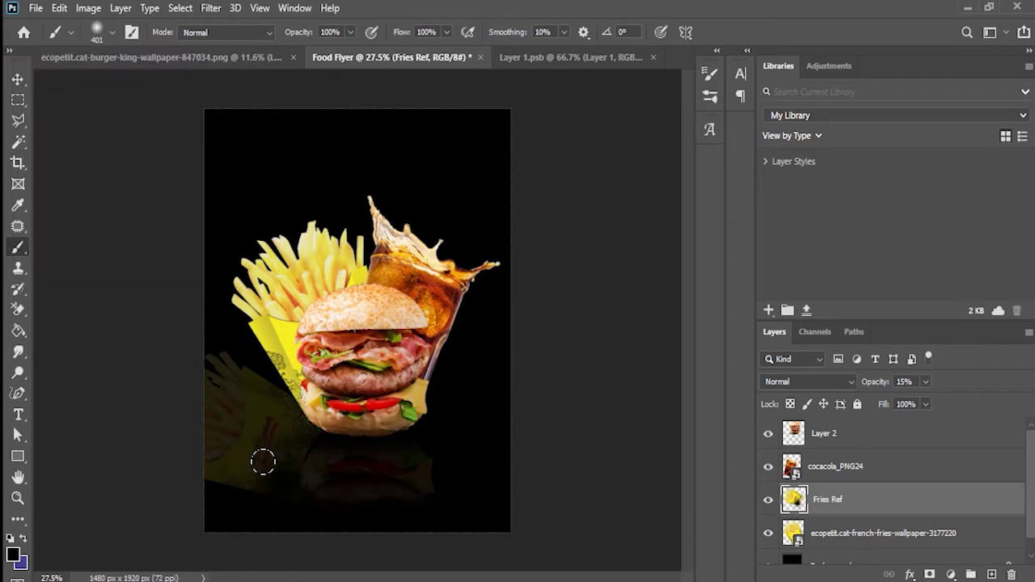
{"action": "left_click", "coordinate": [253, 465]}
{"action": "mouse_move", "coordinate": [208, 463]}
{"action": "left_mouse_down"}
{"action": "mouse_move", "coordinate": [168, 436]}
{"action": "mouse_move", "coordinate": [219, 467]}
{"action": "mouse_move", "coordinate": [260, 472]}
{"action": "mouse_move", "coordinate": [207, 449]}
{"action": "mouse_move", "coordinate": [305, 464]}
{"action": "left_mouse_up"}
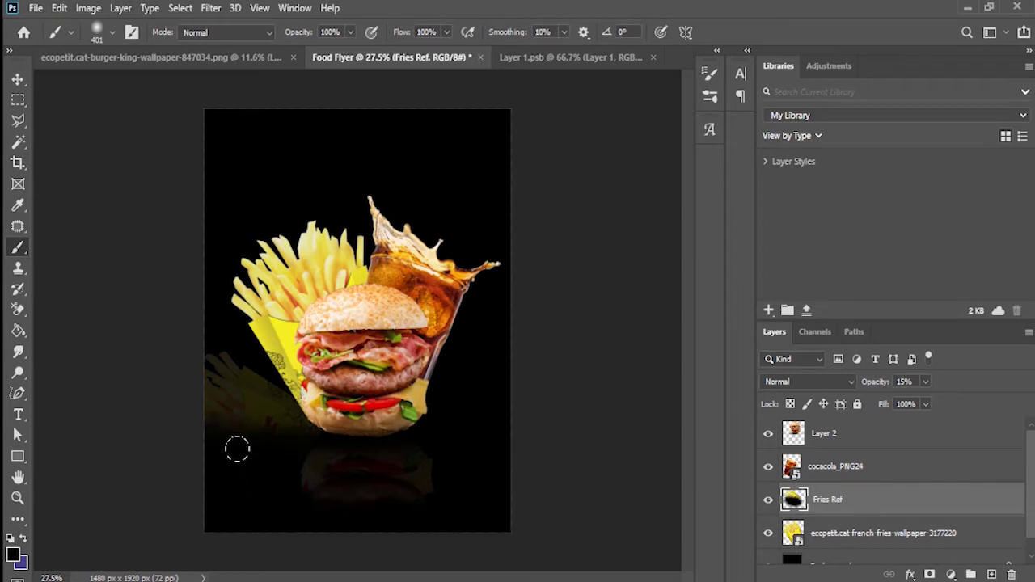
Step: Finish darkening Fries Ref, scale it to about 81.9%, rotate it to about -10° and place it near X 406 px, Y 1542 px
{"action": "left_click_drag", "start_coordinate": [187, 329], "coordinate": [168, 355]}
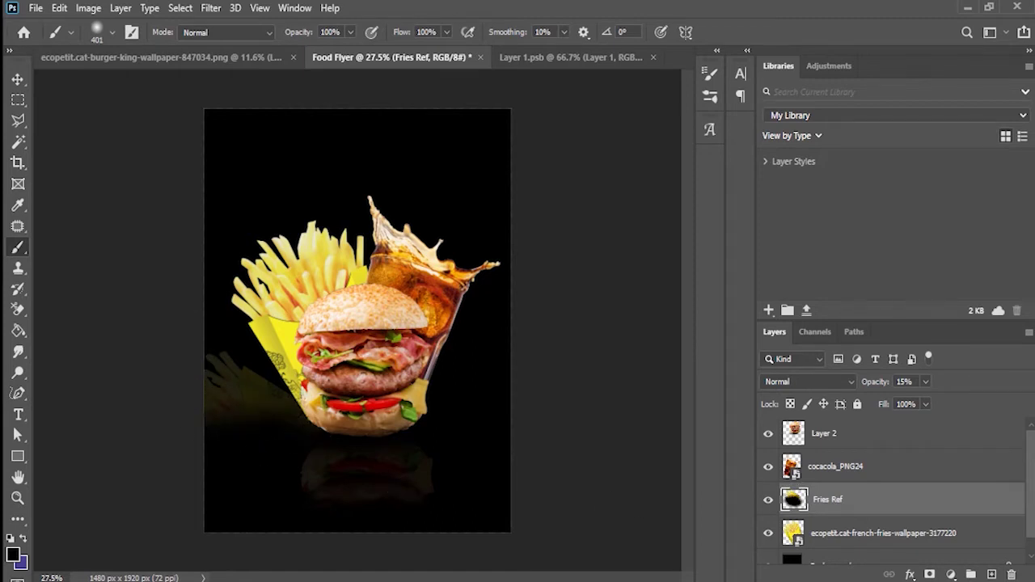
{"action": "key", "text": "ctrl+t"}
{"action": "left_click_drag", "start_coordinate": [155, 332], "coordinate": [172, 397]}
{"action": "mouse_move", "coordinate": [267, 476]}
{"action": "left_mouse_down"}
{"action": "mouse_move", "coordinate": [254, 474]}
{"action": "mouse_move", "coordinate": [267, 461]}
{"action": "left_mouse_up"}
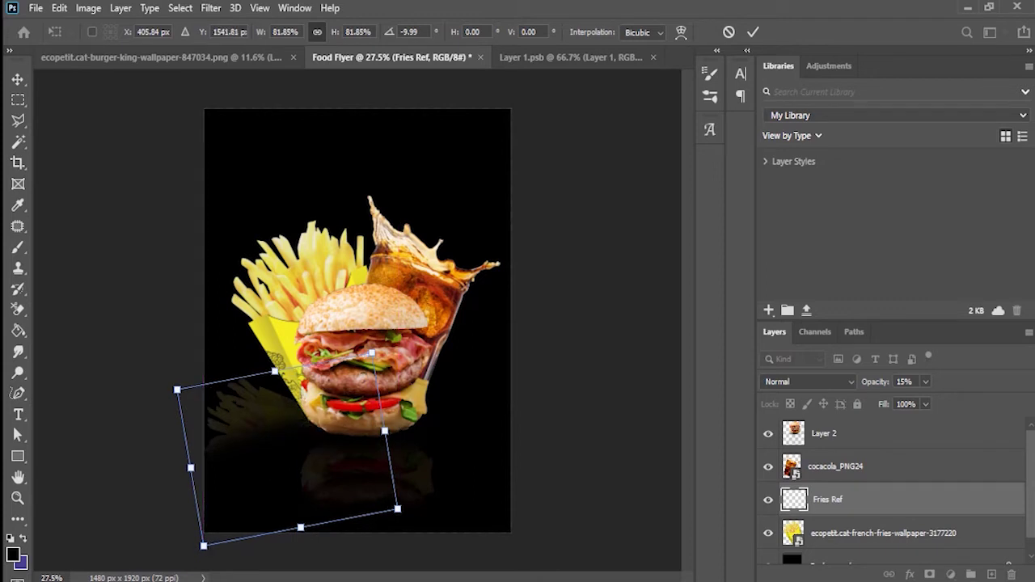
{"action": "key", "text": "Return"}
{"action": "key", "text": "b"}
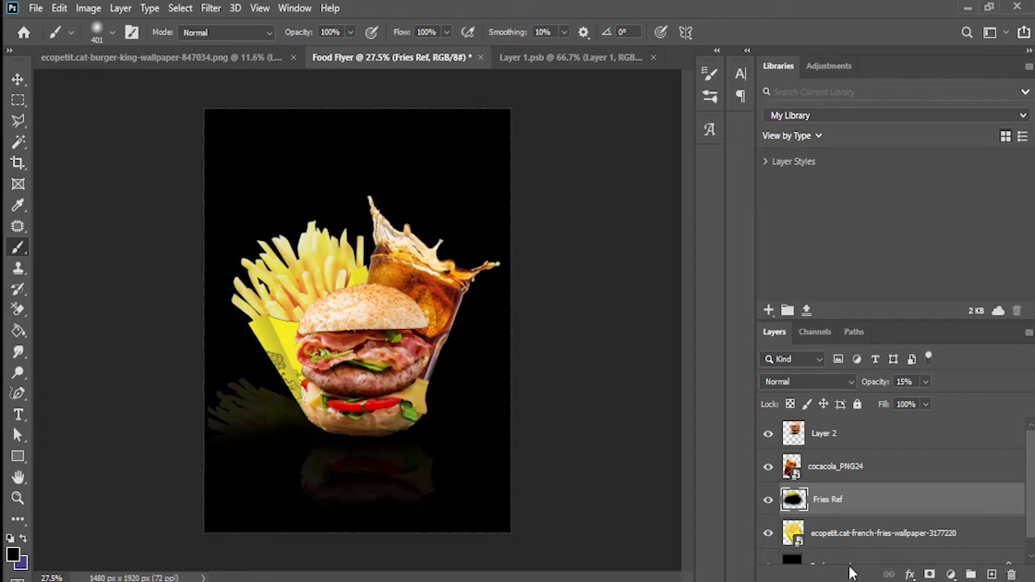
{"action": "scroll", "coordinate": [424, 374], "scroll_direction": "down", "scroll_amount": 2}
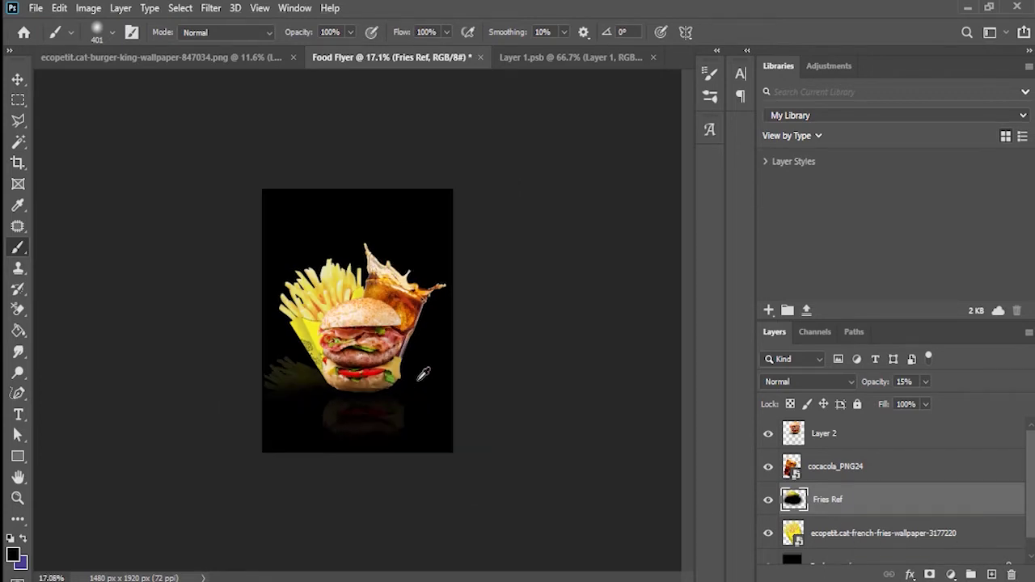
{"action": "scroll", "coordinate": [424, 374], "scroll_direction": "up", "scroll_amount": 3}
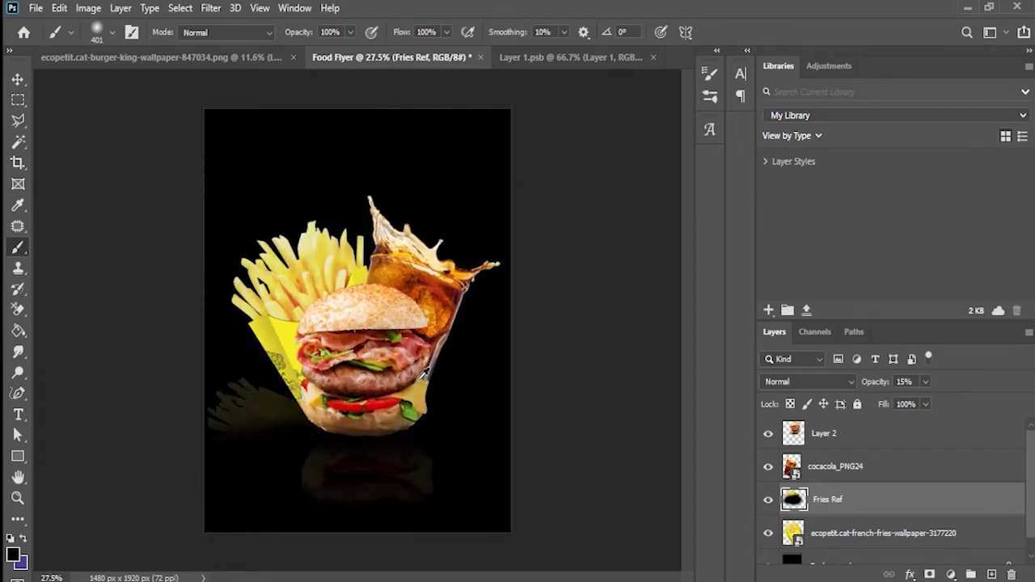
Step: Duplicate the cocacola_PNG24 layer under the name "cocacola ref"
{"action": "left_click", "coordinate": [847, 444]}
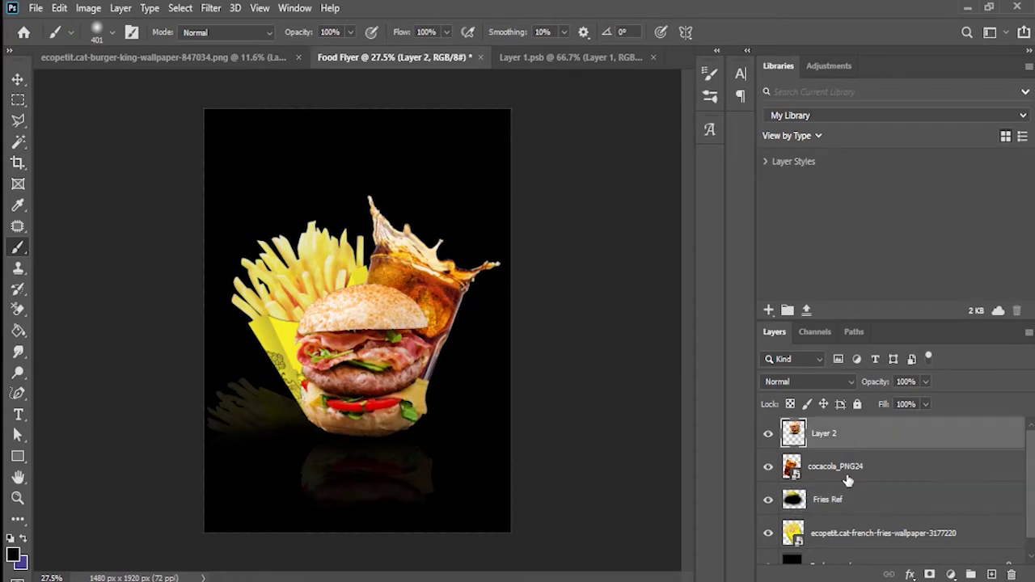
{"action": "left_click", "coordinate": [847, 477]}
{"action": "right_click", "coordinate": [816, 476]}
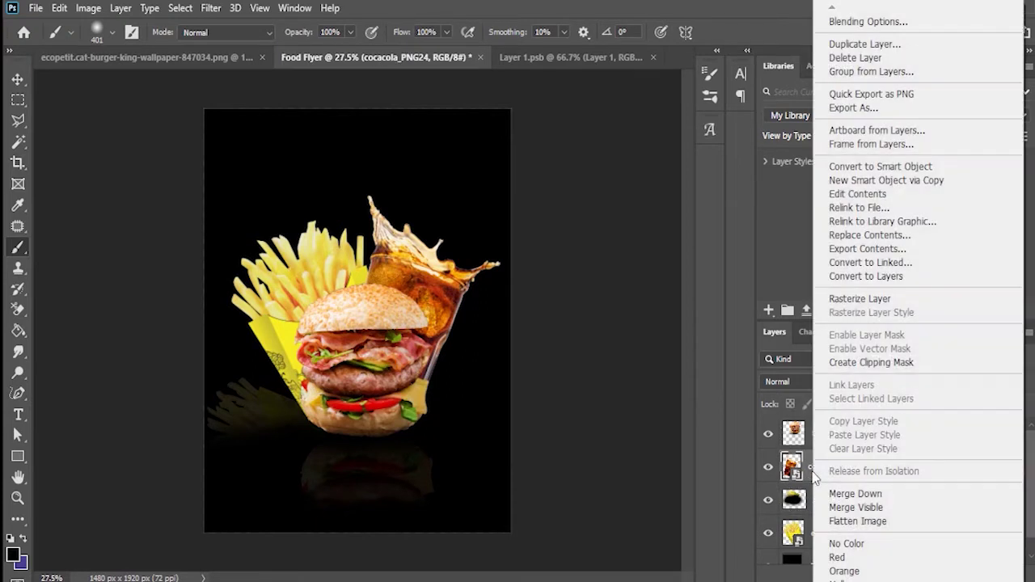
{"action": "left_click", "coordinate": [819, 28]}
{"action": "left_click_drag", "start_coordinate": [546, 169], "coordinate": [463, 172]}
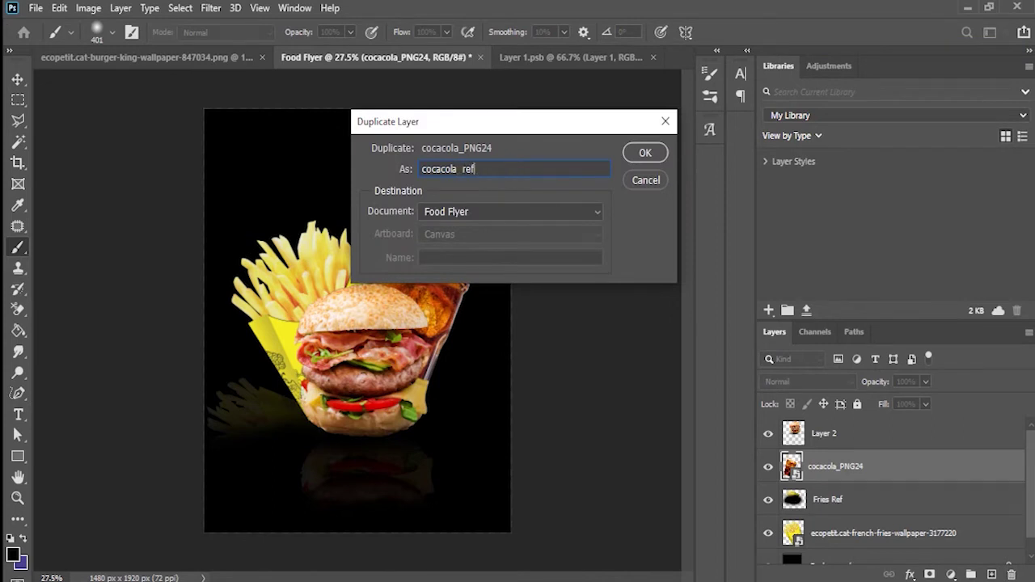
{"action": "key", "text": "Return"}
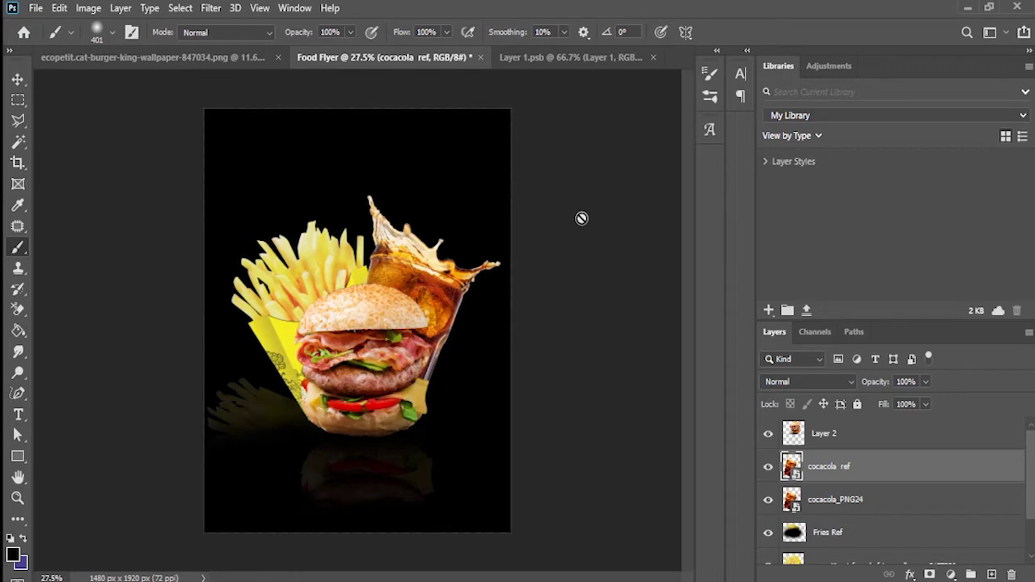
Step: Start a free transform on the cocacola ref layer and flip it vertically
{"action": "right_click", "coordinate": [414, 293]}
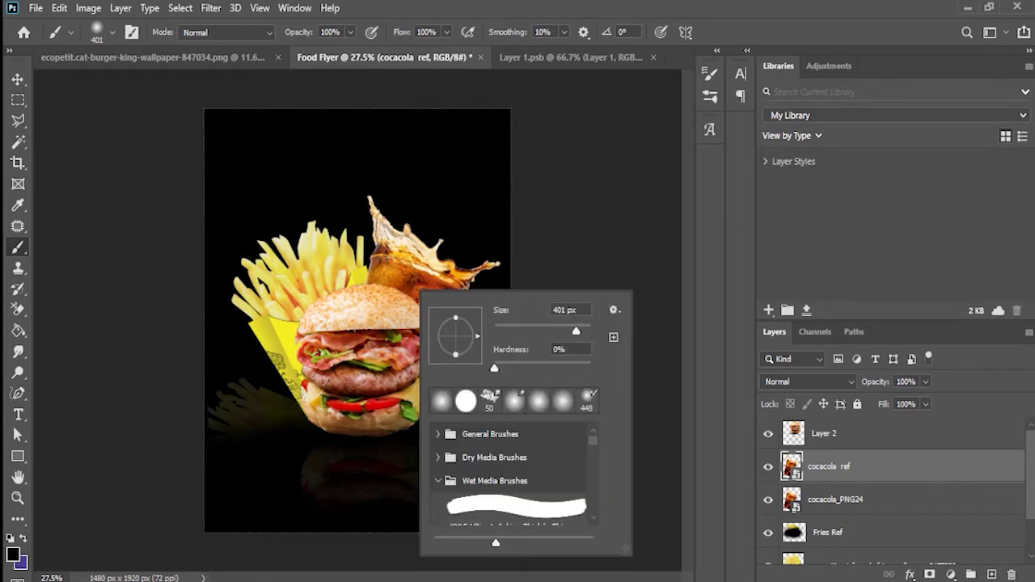
{"action": "left_click", "coordinate": [892, 524]}
{"action": "left_click", "coordinate": [868, 472]}
{"action": "key", "text": "ctrl+t"}
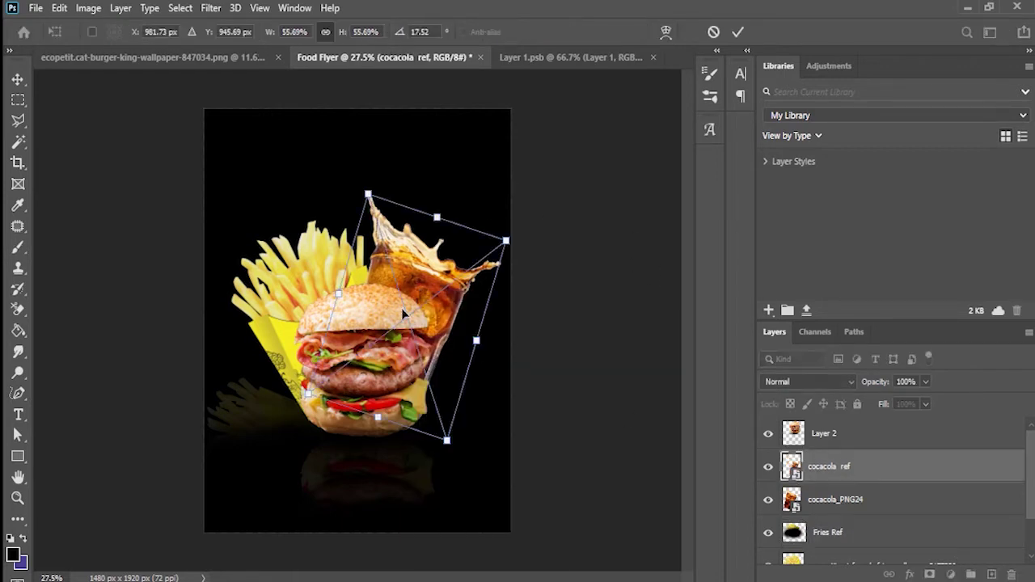
{"action": "right_click", "coordinate": [404, 314]}
{"action": "left_click", "coordinate": [441, 557]}
Step: Rotate cocacola ref to about -112.4° and move it below the cola glass near X 1123 px, Y 1471 px
{"action": "left_click_drag", "start_coordinate": [453, 349], "coordinate": [516, 504]}
{"action": "left_click_drag", "start_coordinate": [642, 545], "coordinate": [668, 240]}
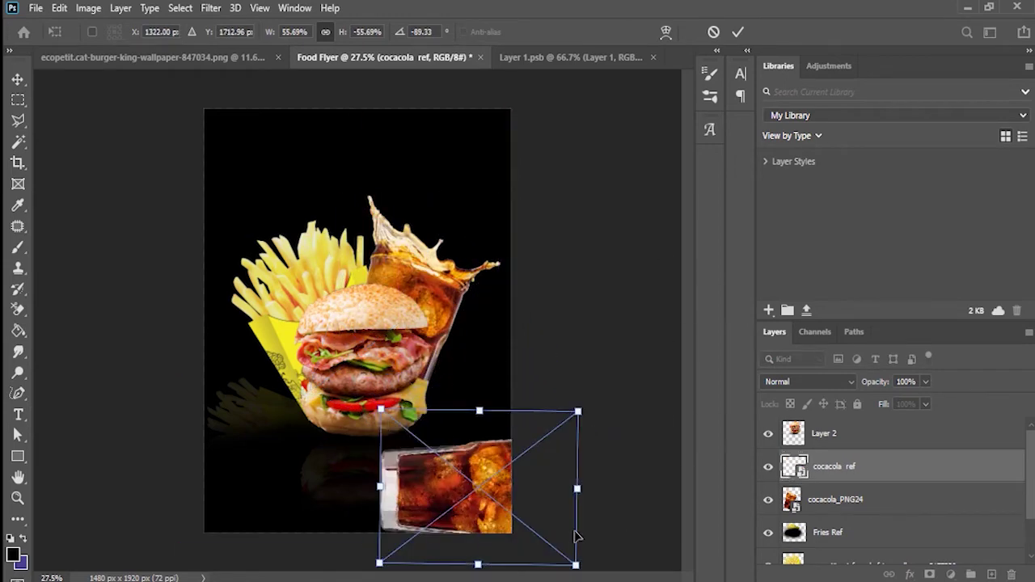
{"action": "left_click_drag", "start_coordinate": [576, 535], "coordinate": [614, 412]}
{"action": "left_click_drag", "start_coordinate": [498, 483], "coordinate": [451, 396]}
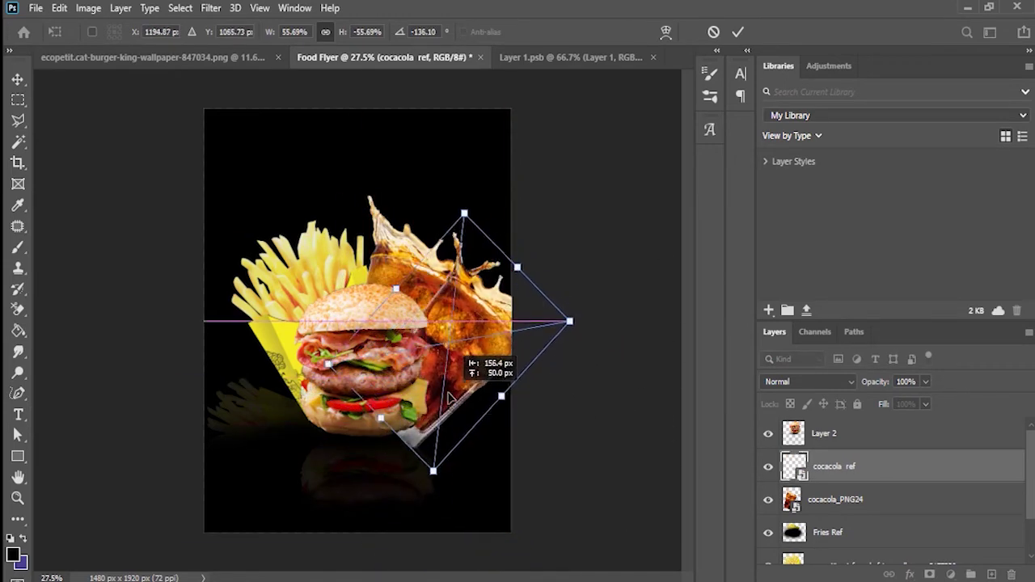
{"action": "left_click_drag", "start_coordinate": [545, 377], "coordinate": [545, 477]}
{"action": "left_click_drag", "start_coordinate": [477, 388], "coordinate": [534, 497]}
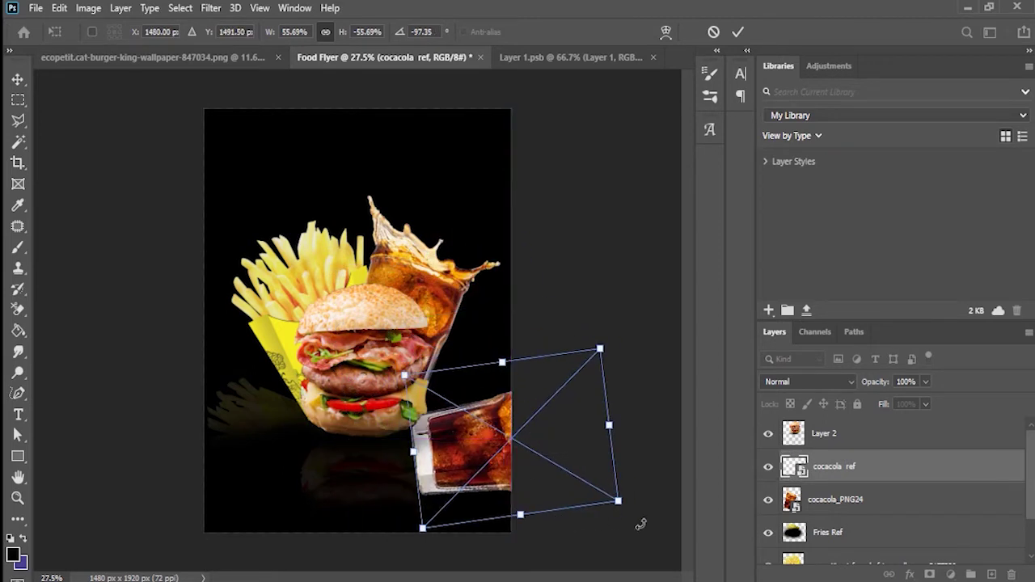
{"action": "left_click_drag", "start_coordinate": [640, 525], "coordinate": [650, 469]}
{"action": "left_click_drag", "start_coordinate": [510, 448], "coordinate": [469, 412]}
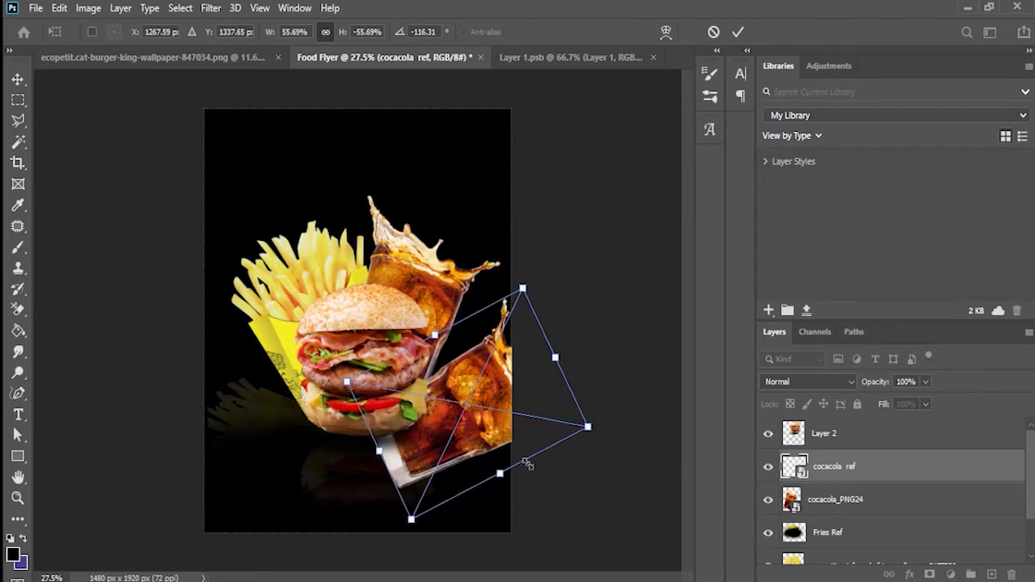
{"action": "left_click_drag", "start_coordinate": [527, 464], "coordinate": [578, 490]}
{"action": "left_click_drag", "start_coordinate": [515, 449], "coordinate": [483, 478]}
{"action": "mouse_move", "coordinate": [608, 497]}
{"action": "left_mouse_down"}
{"action": "mouse_move", "coordinate": [608, 526]}
{"action": "mouse_move", "coordinate": [608, 495]}
{"action": "left_mouse_up"}
{"action": "key", "text": "ctrl+z"}
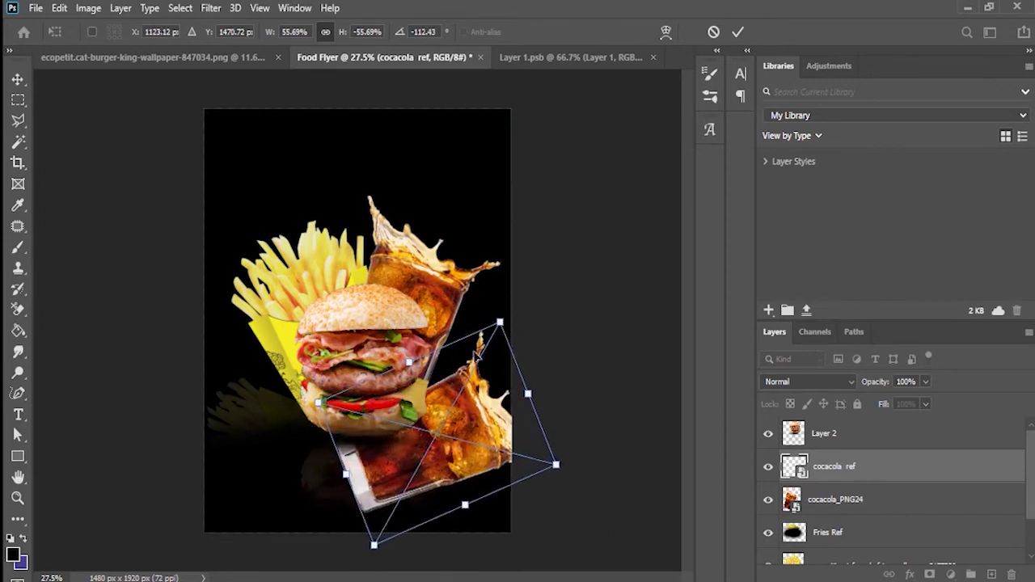
Step: Scale cocacola ref to about 46%, rotate it to about -105.6° and place it near X 1180 px, Y 1536 px
{"action": "left_click_drag", "start_coordinate": [500, 322], "coordinate": [469, 377]}
{"action": "left_click_drag", "start_coordinate": [452, 450], "coordinate": [483, 385]}
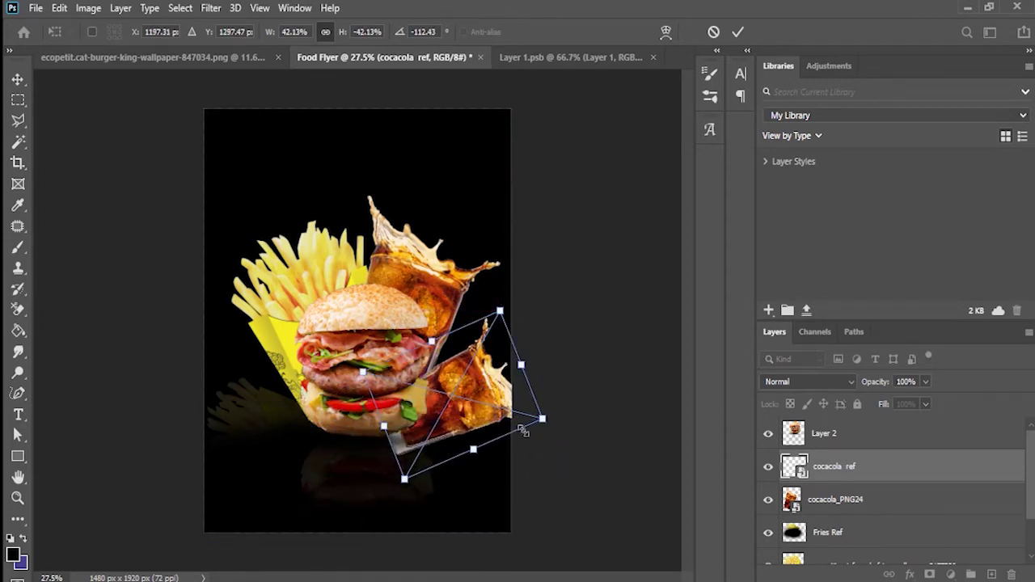
{"action": "left_click_drag", "start_coordinate": [504, 317], "coordinate": [500, 328]}
{"action": "left_click_drag", "start_coordinate": [579, 483], "coordinate": [550, 516]}
{"action": "mouse_move", "coordinate": [464, 426]}
{"action": "left_mouse_down"}
{"action": "mouse_move", "coordinate": [476, 434]}
{"action": "mouse_move", "coordinate": [464, 423]}
{"action": "left_mouse_up"}
{"action": "mouse_move", "coordinate": [526, 444]}
{"action": "left_mouse_down"}
{"action": "mouse_move", "coordinate": [556, 449]}
{"action": "mouse_move", "coordinate": [522, 443]}
{"action": "left_mouse_up"}
{"action": "left_click_drag", "start_coordinate": [463, 427], "coordinate": [448, 429]}
{"action": "mouse_move", "coordinate": [527, 451]}
{"action": "left_mouse_down"}
{"action": "mouse_move", "coordinate": [523, 462]}
{"action": "mouse_move", "coordinate": [526, 452]}
{"action": "left_mouse_up"}
{"action": "left_click_drag", "start_coordinate": [459, 432], "coordinate": [569, 483]}
{"action": "left_click_drag", "start_coordinate": [519, 410], "coordinate": [547, 405]}
{"action": "left_click_drag", "start_coordinate": [474, 434], "coordinate": [461, 458]}
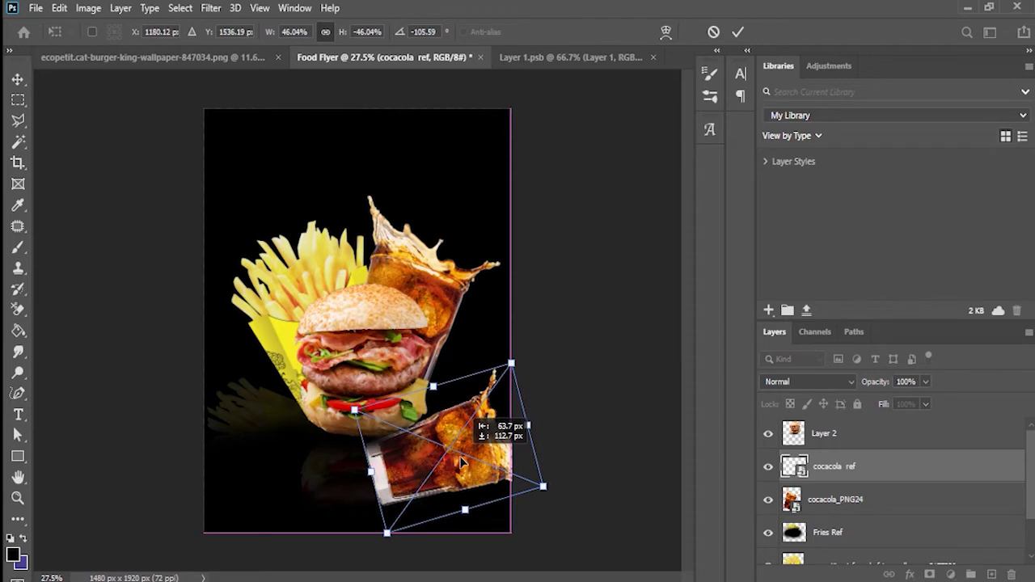
Step: Apply the cocacola ref transform, choose the Brush tool and lower that layer's opacity to 15%
{"action": "key", "text": "Return"}
{"action": "key", "text": "b"}
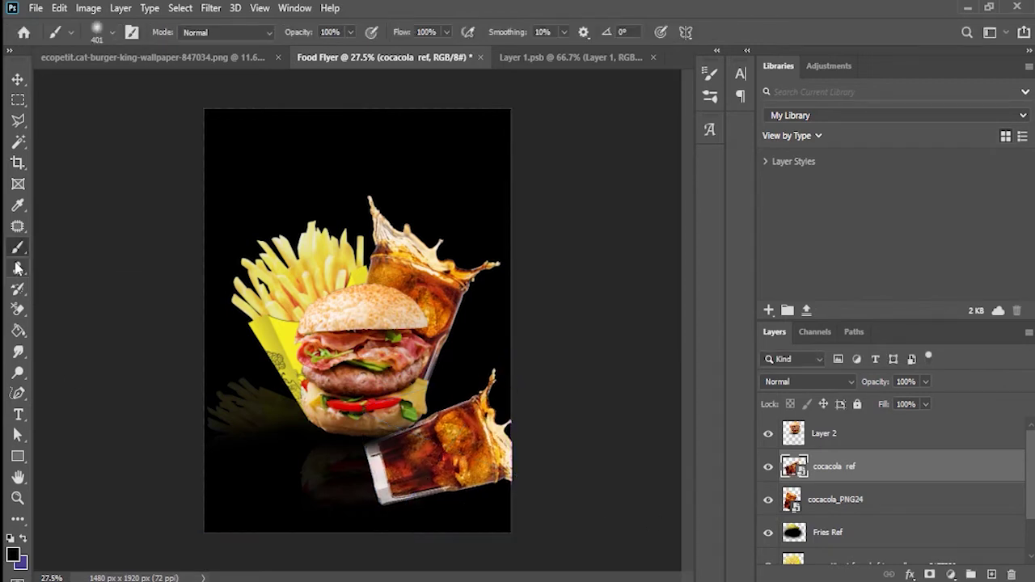
{"action": "left_click", "coordinate": [926, 381]}
{"action": "left_click_drag", "start_coordinate": [922, 405], "coordinate": [868, 404]}
{"action": "left_click", "coordinate": [739, 440]}
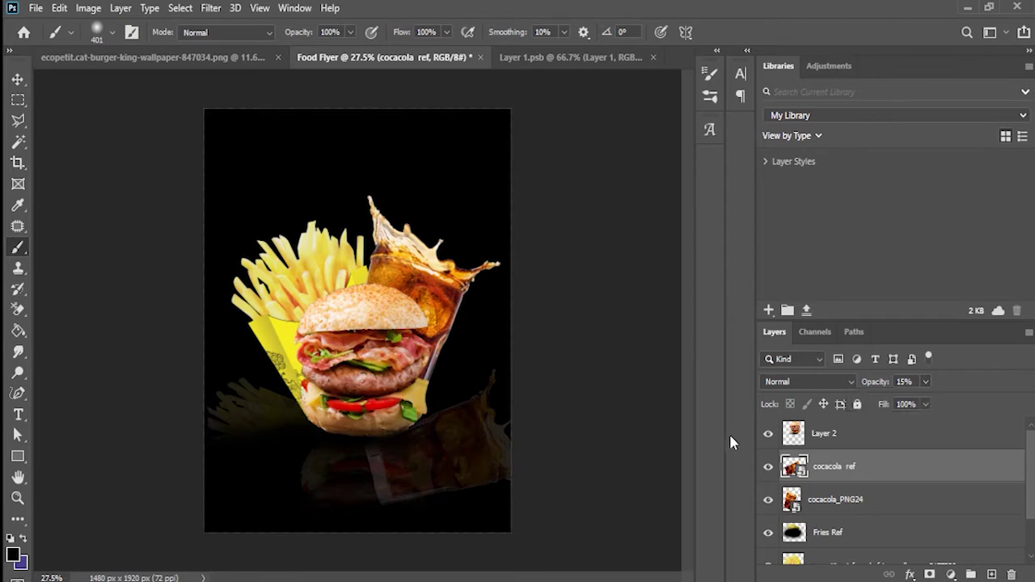
Step: Rasterize the cocacola ref layer and paint black over its lower part with the soft 401 px brush
{"action": "right_click", "coordinate": [904, 482]}
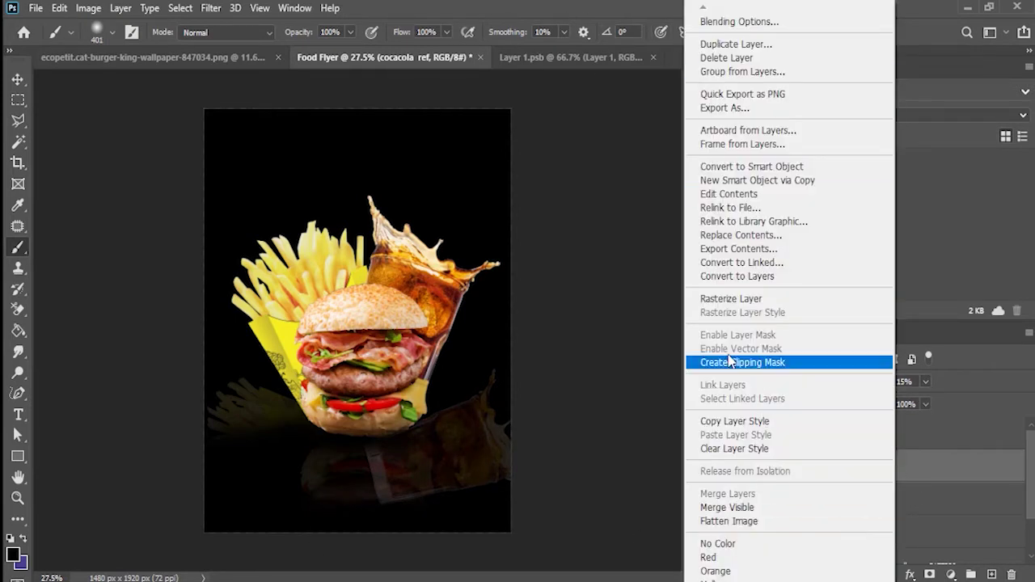
{"action": "left_click", "coordinate": [776, 301]}
{"action": "mouse_move", "coordinate": [353, 466]}
{"action": "left_mouse_down"}
{"action": "mouse_move", "coordinate": [351, 455]}
{"action": "mouse_move", "coordinate": [385, 472]}
{"action": "mouse_move", "coordinate": [428, 472]}
{"action": "mouse_move", "coordinate": [372, 445]}
{"action": "left_mouse_up"}
{"action": "mouse_move", "coordinate": [438, 466]}
{"action": "left_mouse_down"}
{"action": "mouse_move", "coordinate": [486, 458]}
{"action": "mouse_move", "coordinate": [472, 446]}
{"action": "left_mouse_up"}
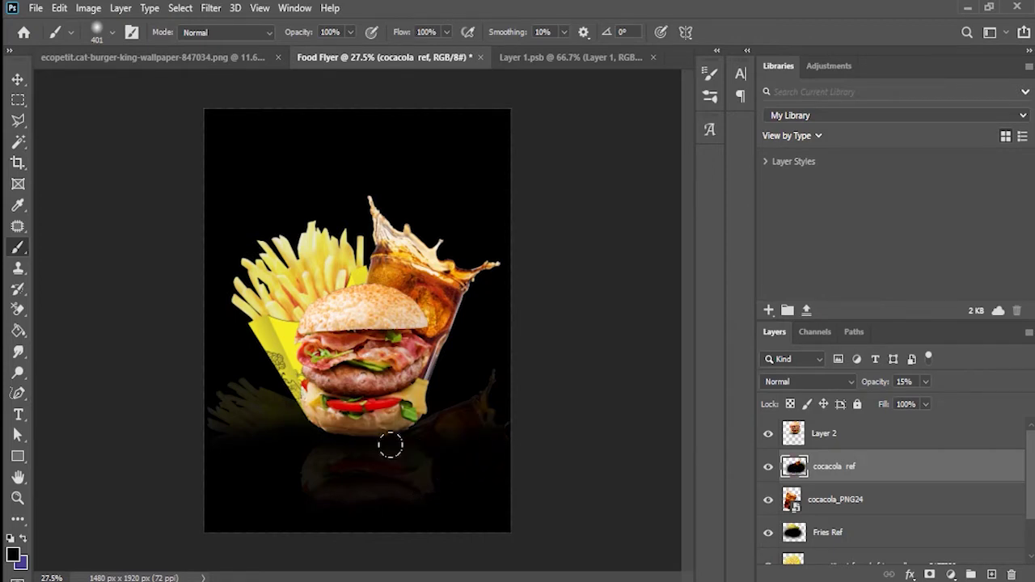
Step: Fade the fries reflection further by painting soft black over the lower part of the Fries Ref layer
{"action": "left_click_drag", "start_coordinate": [185, 441], "coordinate": [199, 427]}
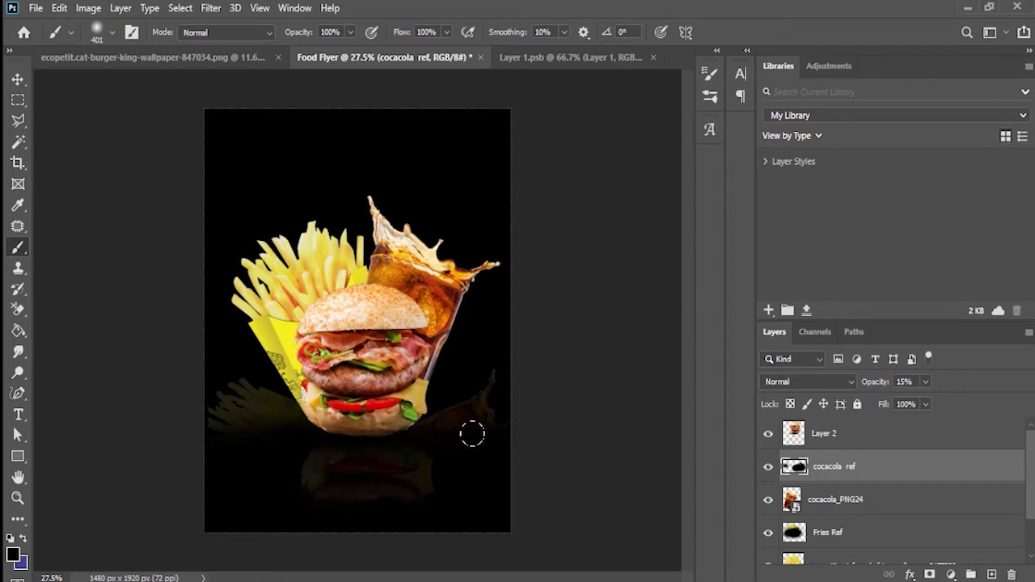
{"action": "left_click", "coordinate": [841, 535]}
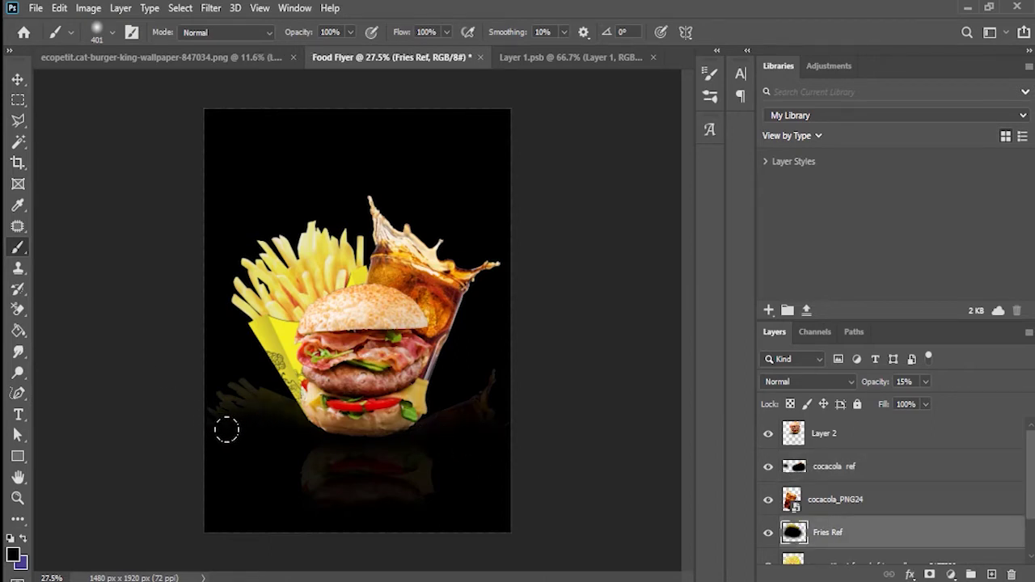
{"action": "left_click_drag", "start_coordinate": [227, 430], "coordinate": [232, 427]}
Step: Group the cocacola ref and cocacola_PNG24 layers and name the group "Coca Cola"
{"action": "left_click", "coordinate": [846, 468]}
{"action": "left_click", "coordinate": [845, 501], "text": "shift"}
{"action": "right_click", "coordinate": [845, 501]}
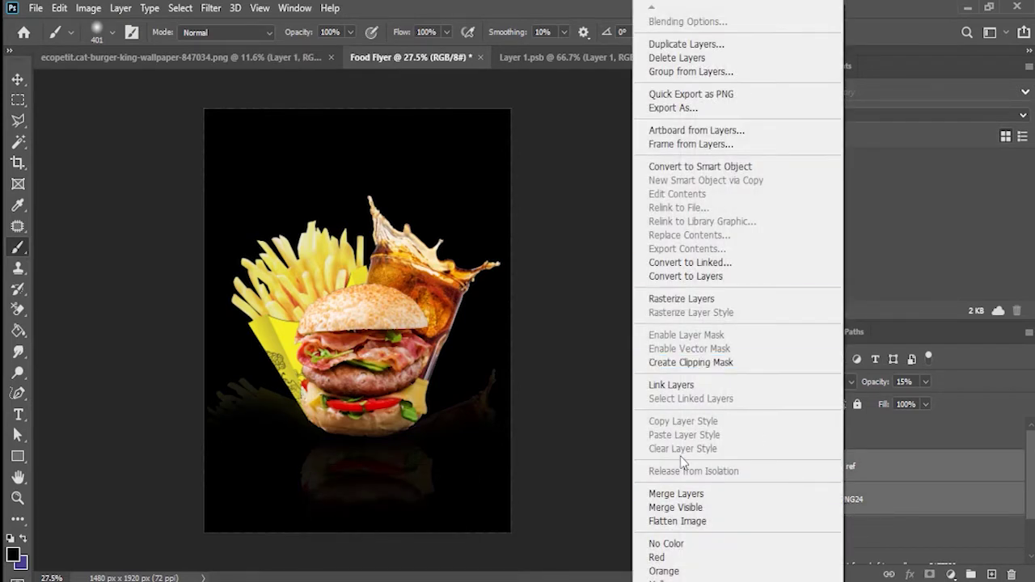
{"action": "left_click", "coordinate": [971, 575]}
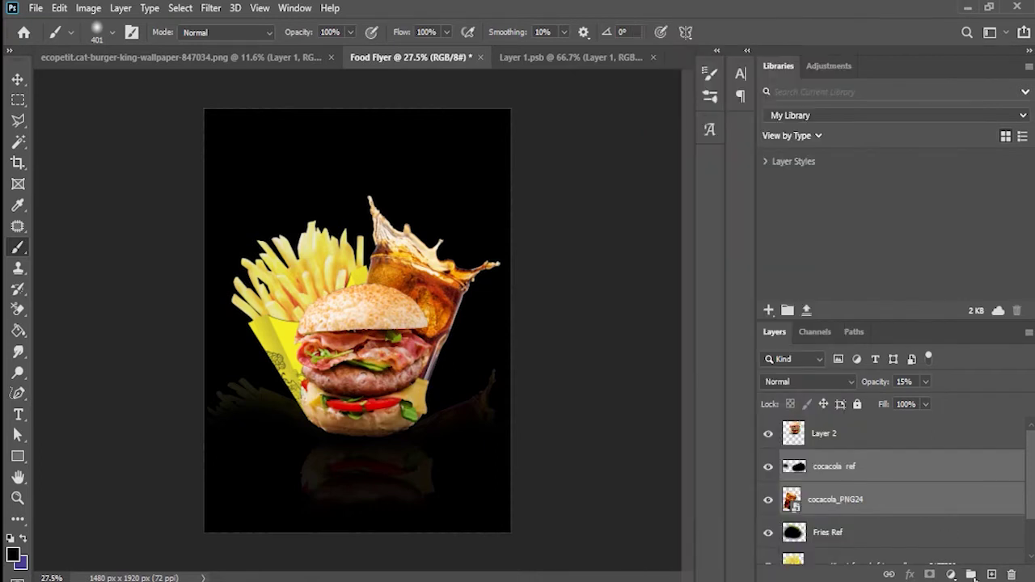
{"action": "double_click", "coordinate": [833, 461]}
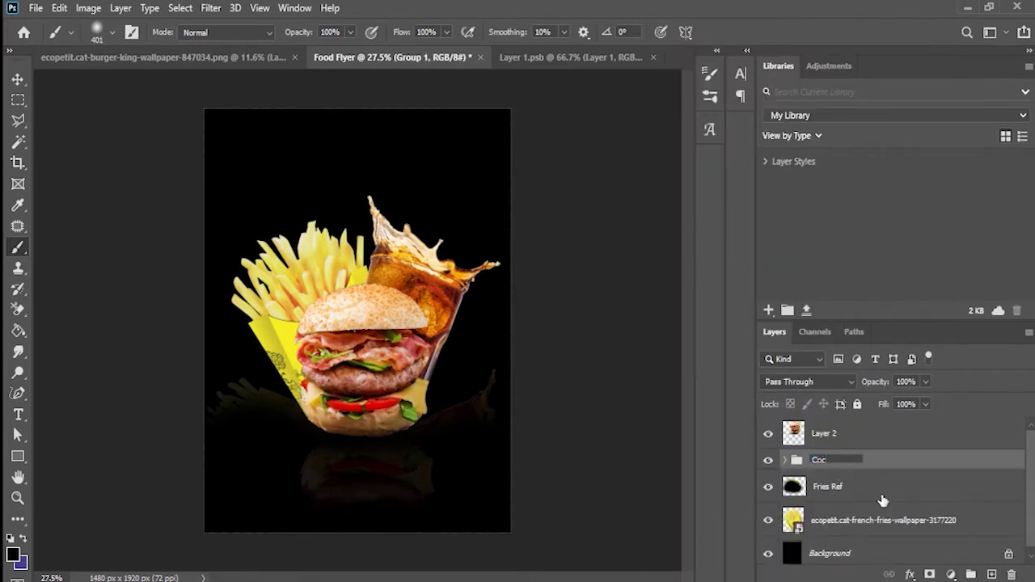
{"action": "key", "text": "Return"}
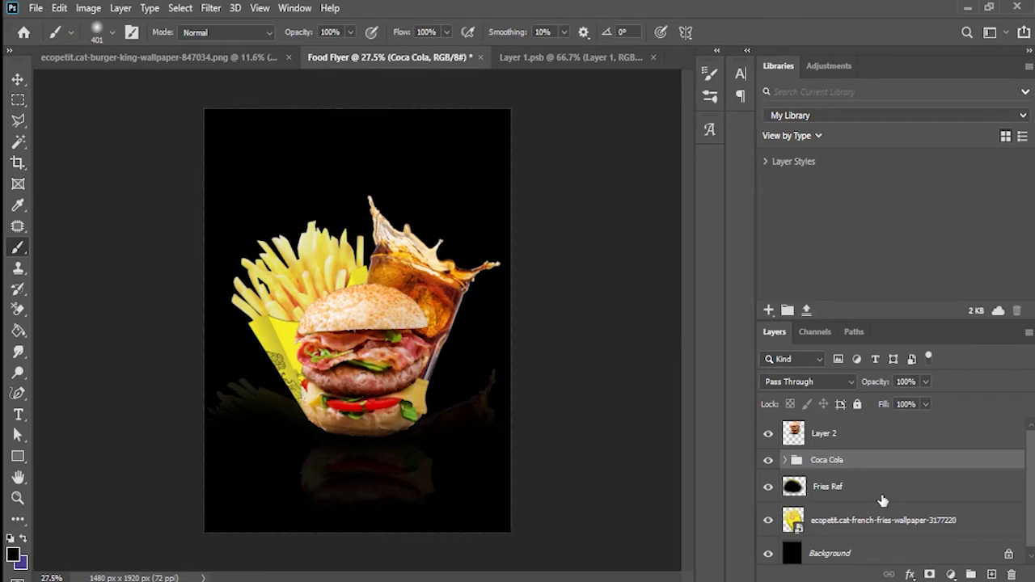
Step: Group the Fries Ref layer with the french fries image layer and name the group "Fries"
{"action": "left_click", "coordinate": [880, 487]}
{"action": "left_click", "coordinate": [882, 518], "text": "shift"}
{"action": "left_click", "coordinate": [970, 575]}
{"action": "double_click", "coordinate": [825, 481]}
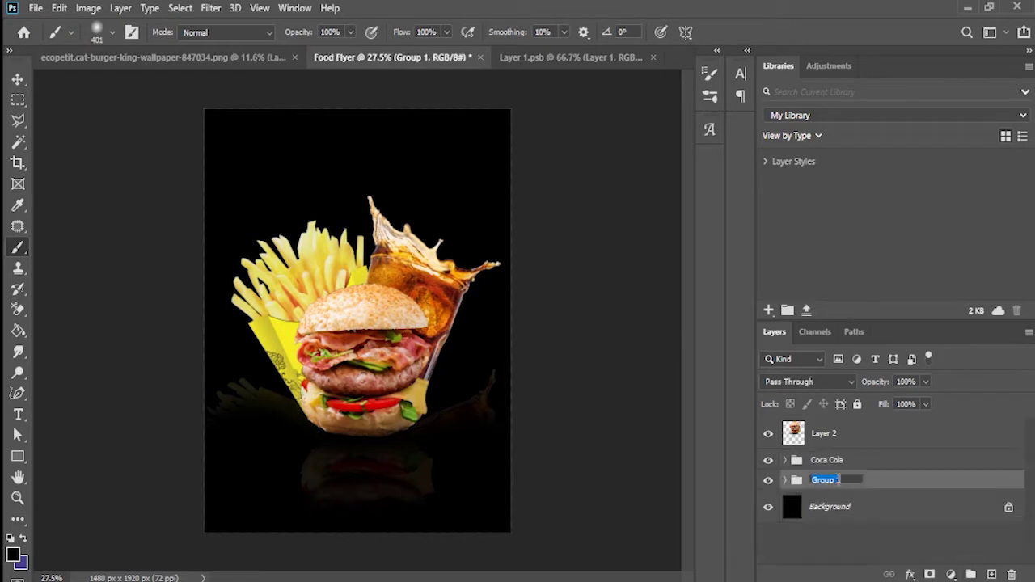
{"action": "type", "text": "Fries"}
{"action": "key", "text": "Return"}
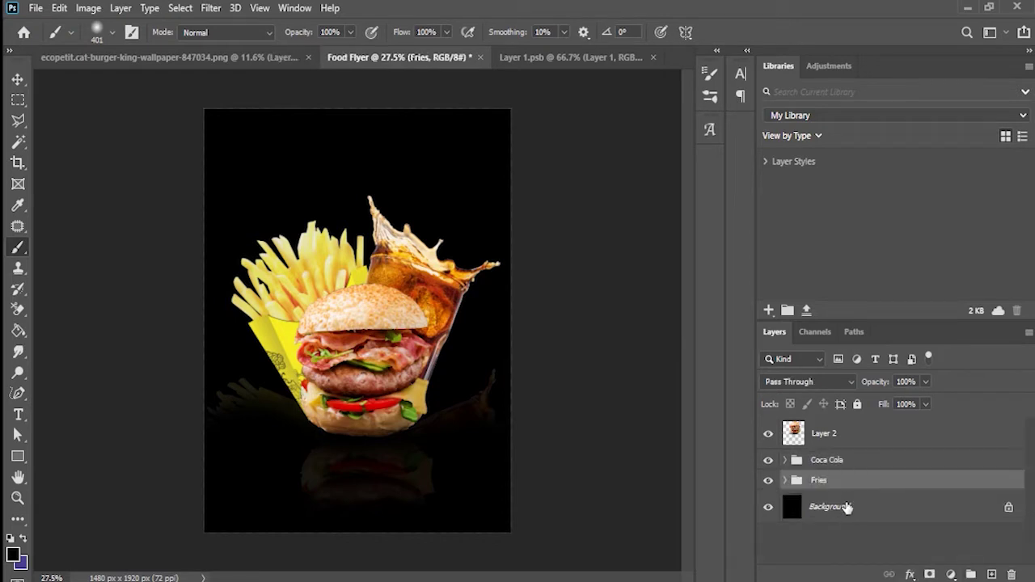
Step: Rename the burger layer, Layer 2, as "Main Object"
{"action": "left_click", "coordinate": [796, 436]}
{"action": "double_click", "coordinate": [825, 435]}
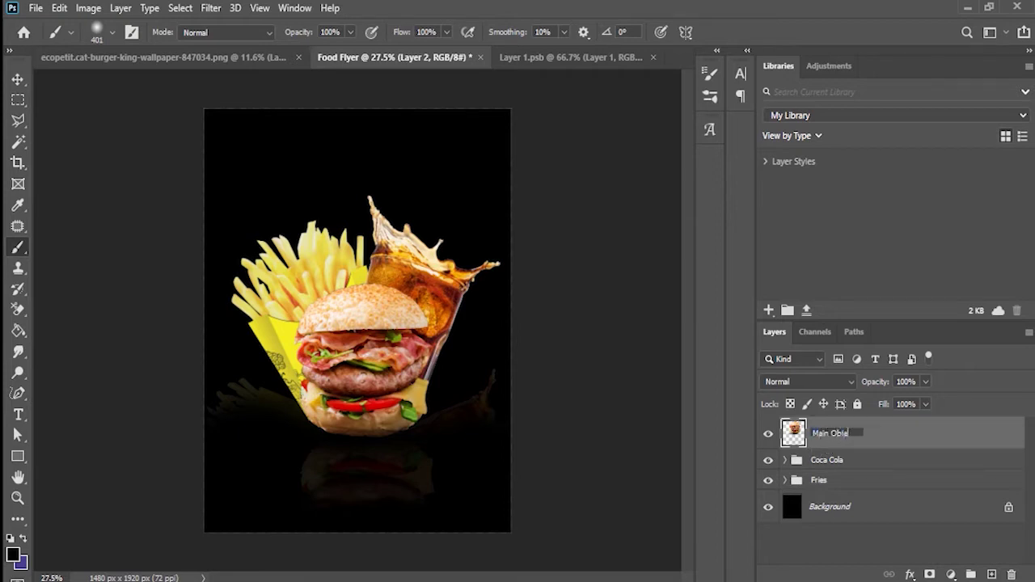
{"action": "key", "text": "Return"}
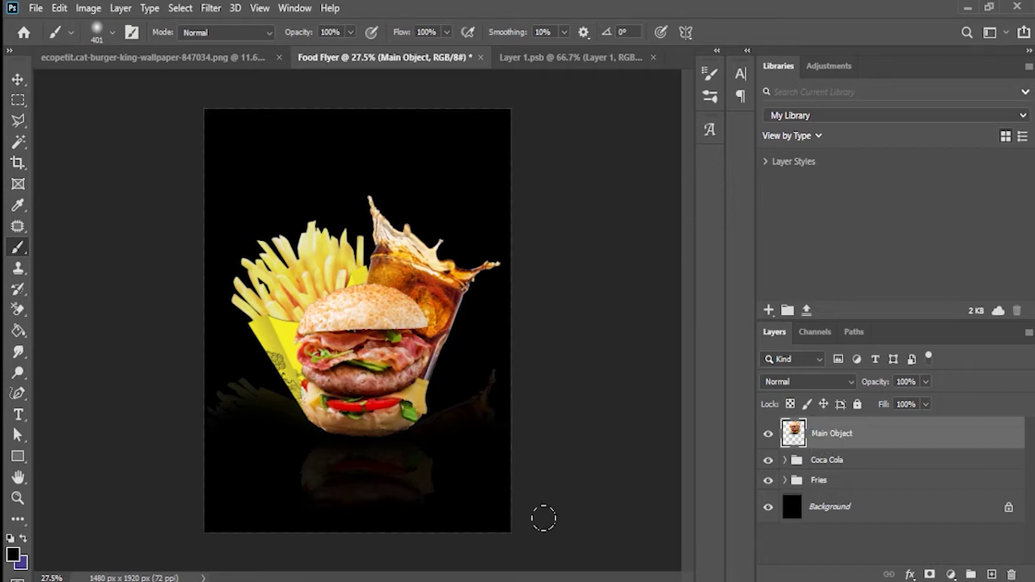
Step: Draw a circle about 248 px wide with the Ellipse tool at the burger's lower right and fill it with red
{"action": "left_click", "coordinate": [17, 456]}
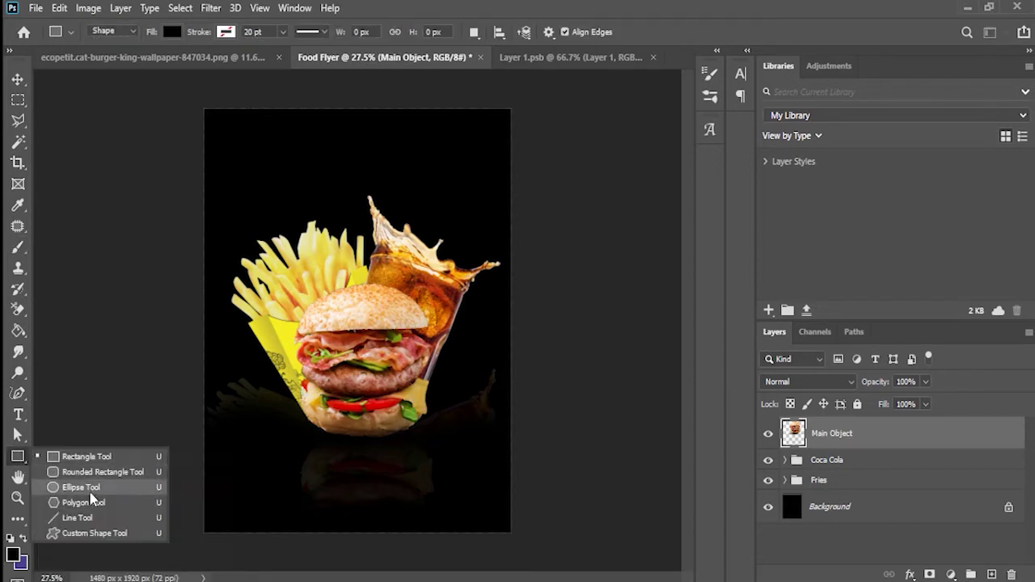
{"action": "left_click", "coordinate": [91, 491]}
{"action": "left_click_drag", "start_coordinate": [406, 400], "coordinate": [459, 453]}
{"action": "left_click", "coordinate": [635, 216]}
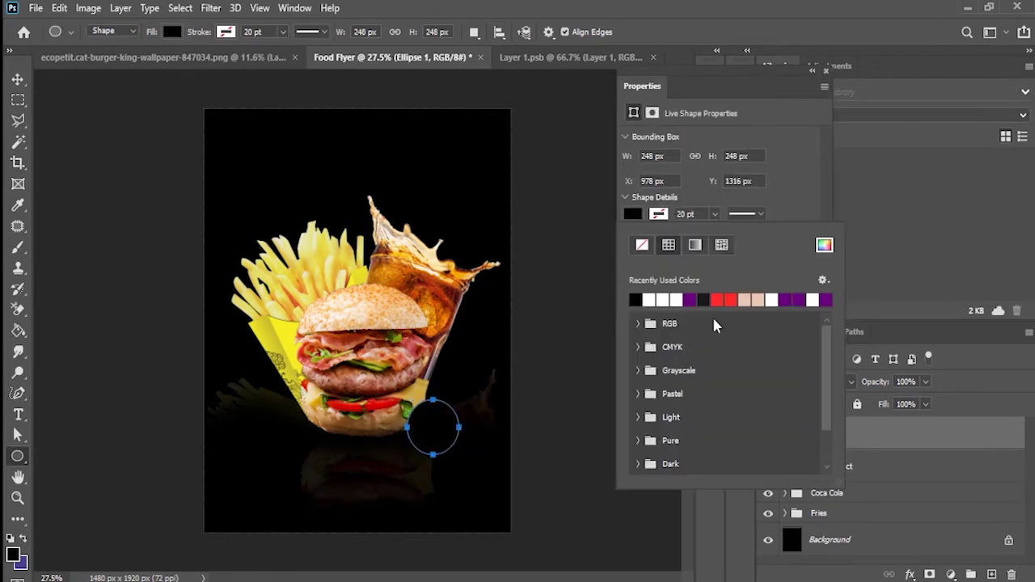
{"action": "left_click", "coordinate": [719, 301]}
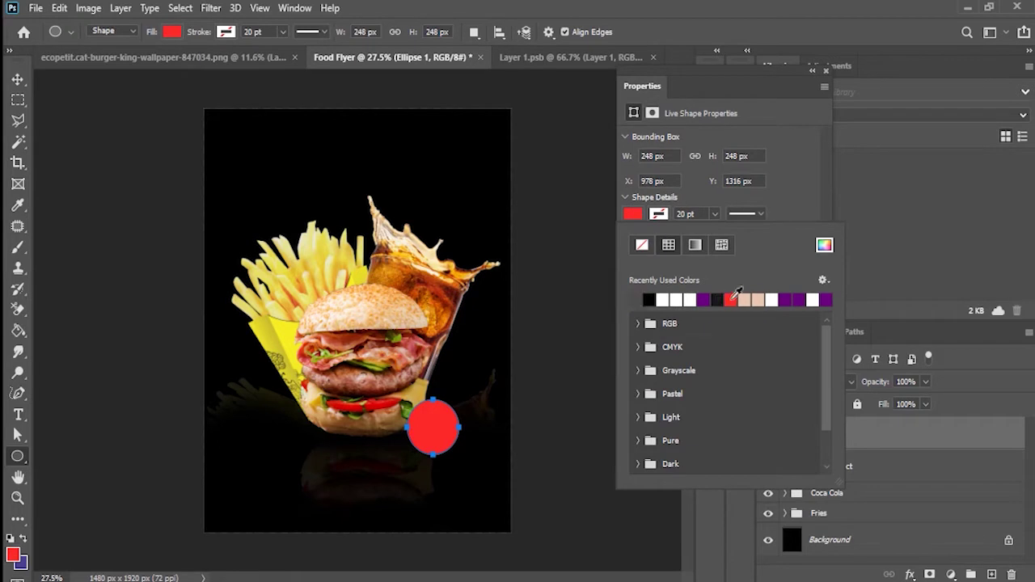
Step: Set the circle's fill color to the red f90000
{"action": "left_click", "coordinate": [824, 245]}
{"action": "type", "text": "ff0000"}
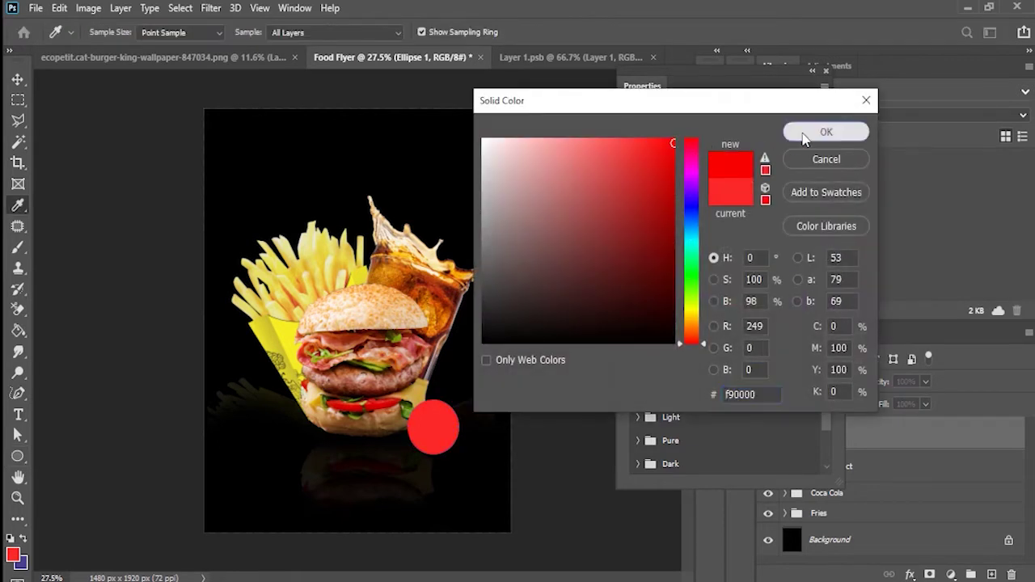
{"action": "left_click", "coordinate": [825, 132]}
Step: Move the red circle up and to the left so it overlaps the burger's lower right edge
{"action": "left_click_drag", "start_coordinate": [436, 443], "coordinate": [421, 430]}
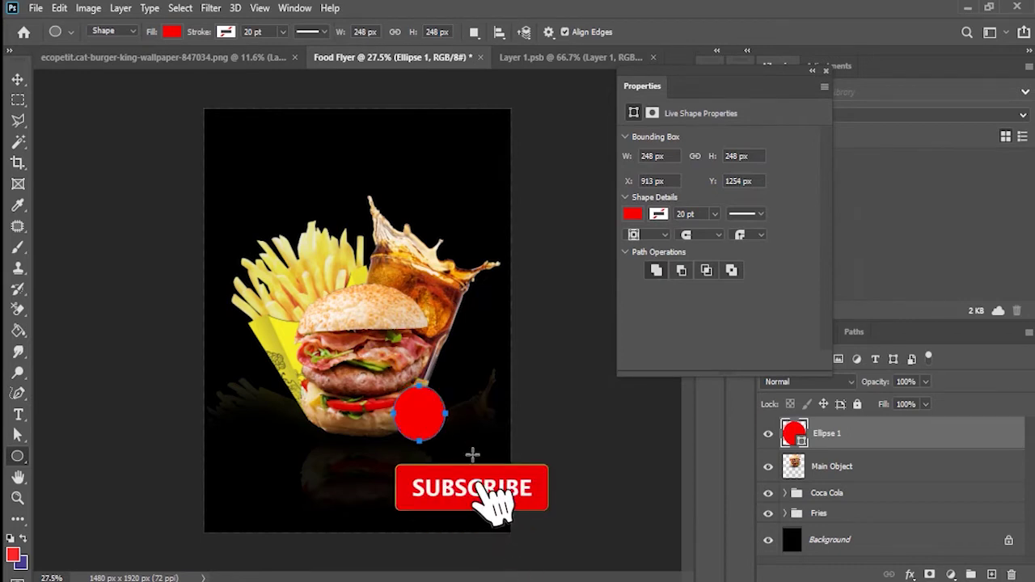
{"action": "left_click", "coordinate": [815, 73]}
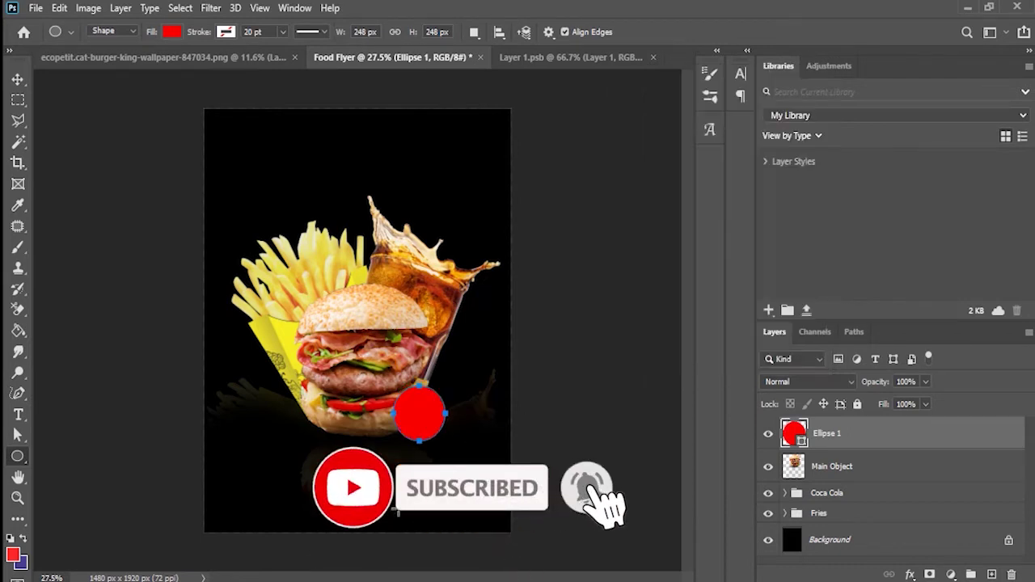
{"action": "key", "text": "ctrl+t"}
{"action": "mouse_move", "coordinate": [428, 428]}
{"action": "left_mouse_down"}
{"action": "mouse_move", "coordinate": [418, 414]}
{"action": "mouse_move", "coordinate": [415, 427]}
{"action": "left_mouse_up"}
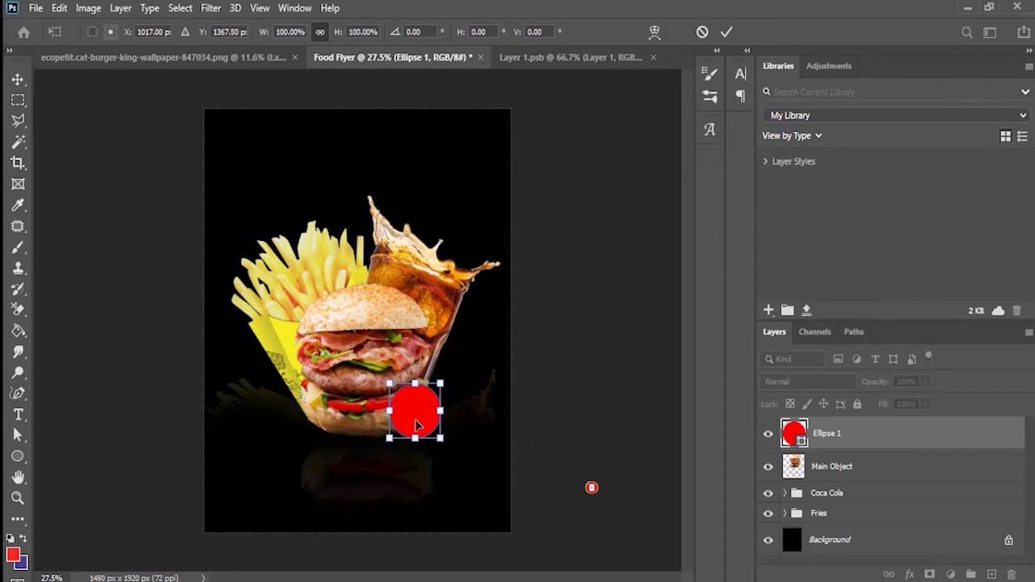
{"action": "key", "text": "Return"}
Step: Duplicate the Ellipse 1 layer and scale the copy to about 87% inside the original circle
{"action": "right_click", "coordinate": [849, 437]}
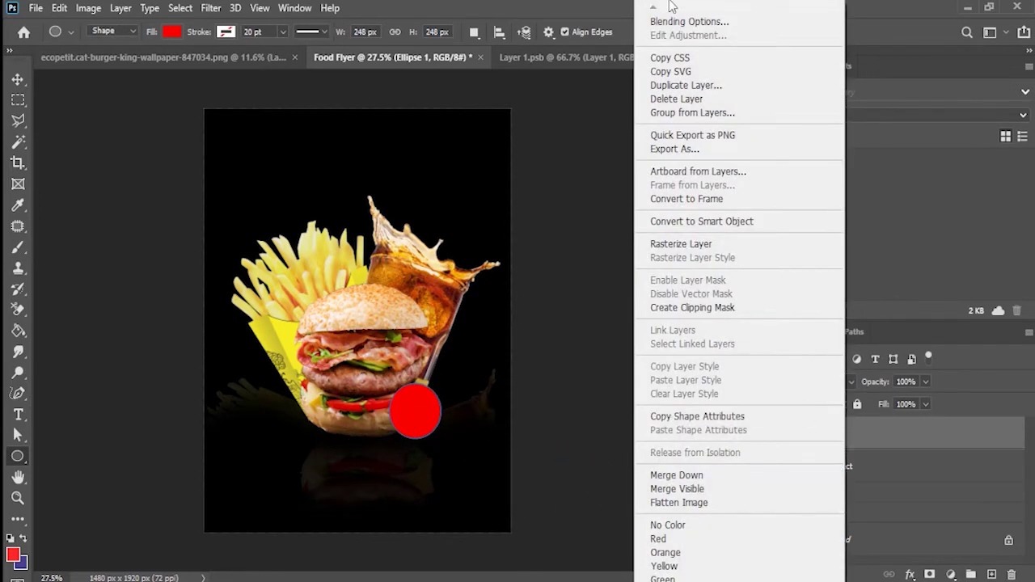
{"action": "left_click", "coordinate": [696, 87]}
{"action": "left_click", "coordinate": [639, 155]}
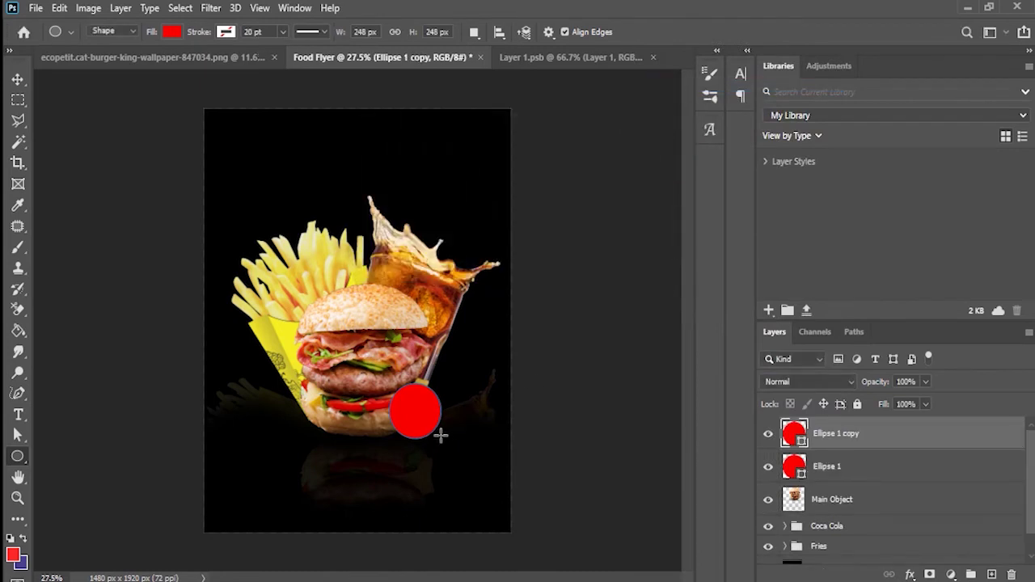
{"action": "key", "text": "ctrl+t"}
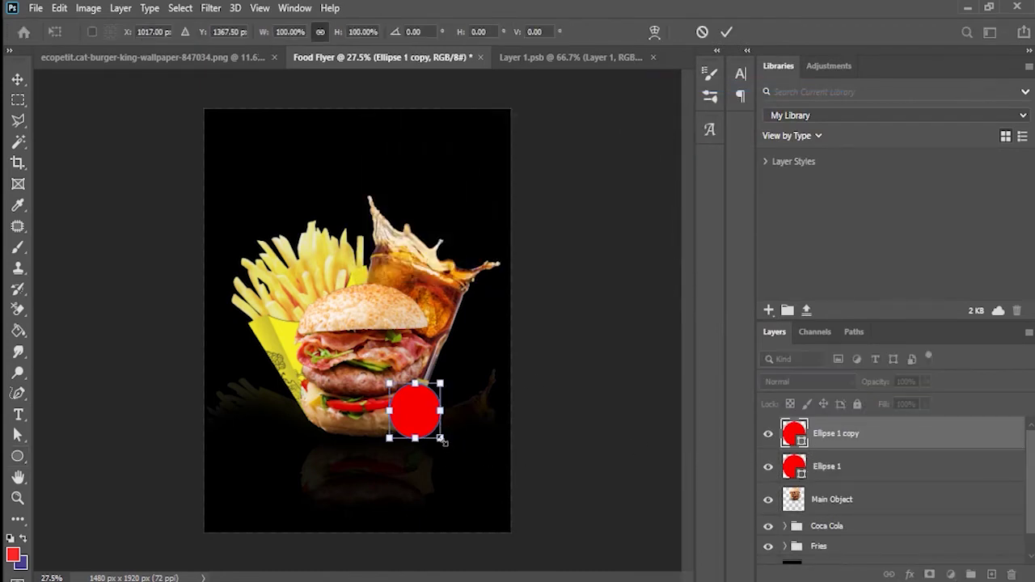
{"action": "left_click_drag", "start_coordinate": [441, 437], "coordinate": [419, 425]}
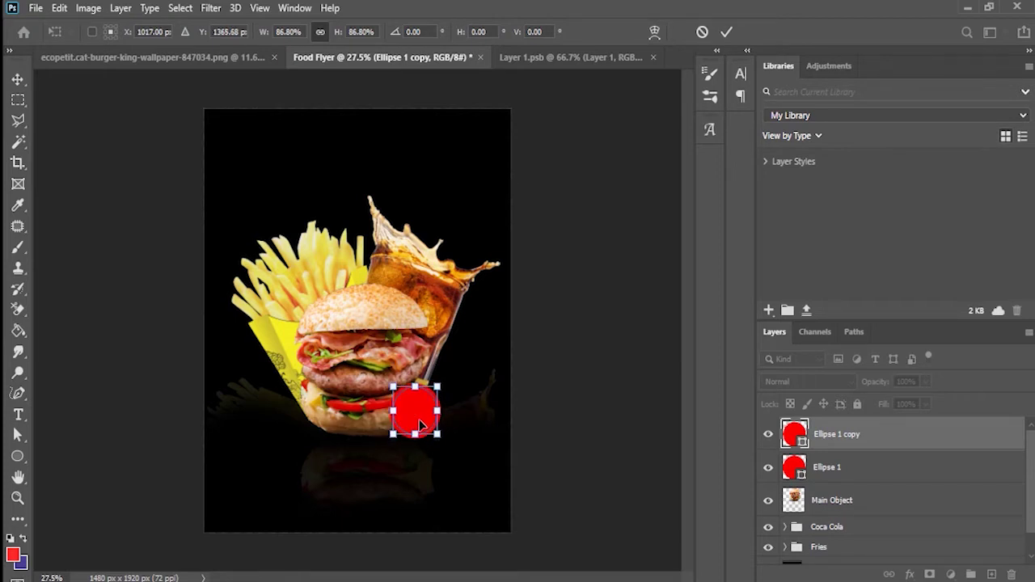
{"action": "key", "text": "Return"}
{"action": "key", "text": "u"}
Step: Try filling the smaller duplicate circle with white
{"action": "right_click", "coordinate": [808, 443]}
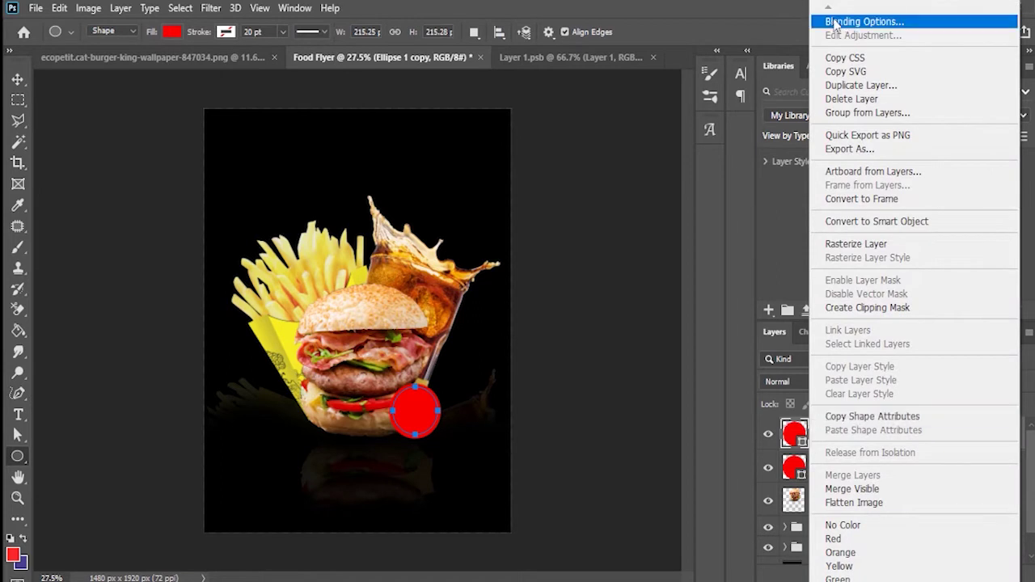
{"action": "left_click", "coordinate": [801, 444]}
{"action": "double_click", "coordinate": [796, 436]}
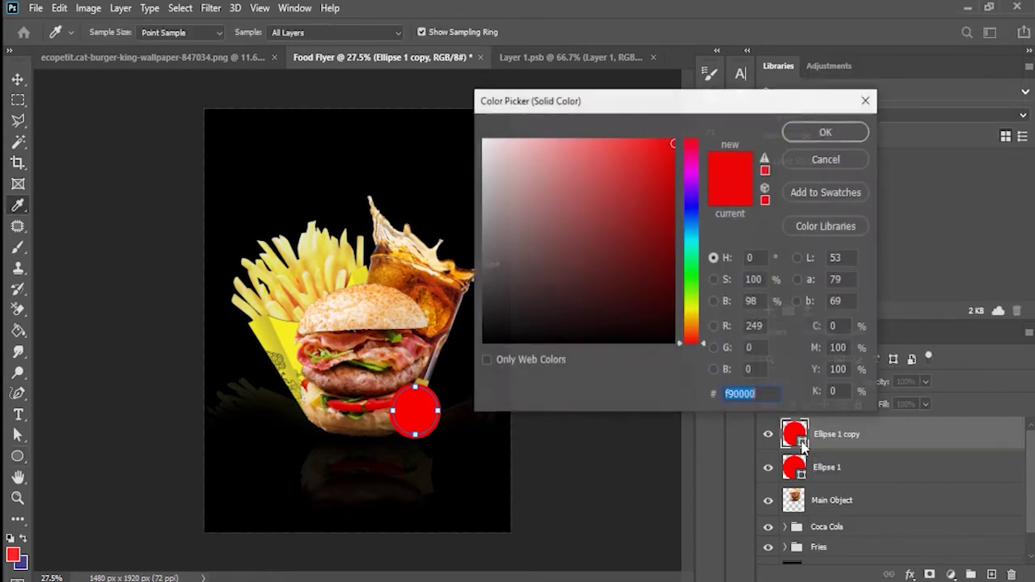
{"action": "type", "text": "f8ffff"}
{"action": "left_click", "coordinate": [826, 159]}
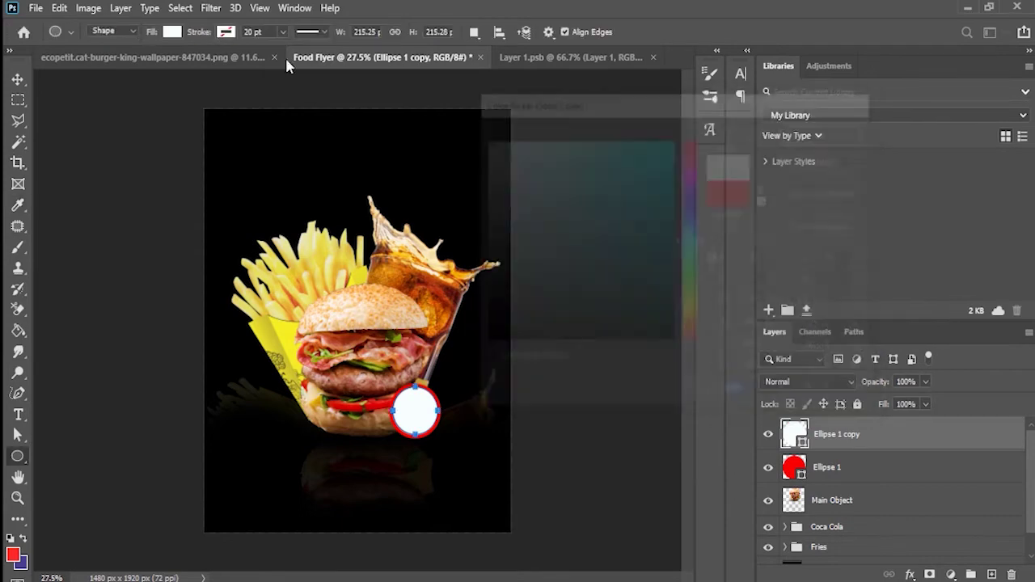
Step: Give the smaller circle a dashed stroke and remove its fill
{"action": "left_click", "coordinate": [318, 29]}
{"action": "left_click", "coordinate": [314, 108]}
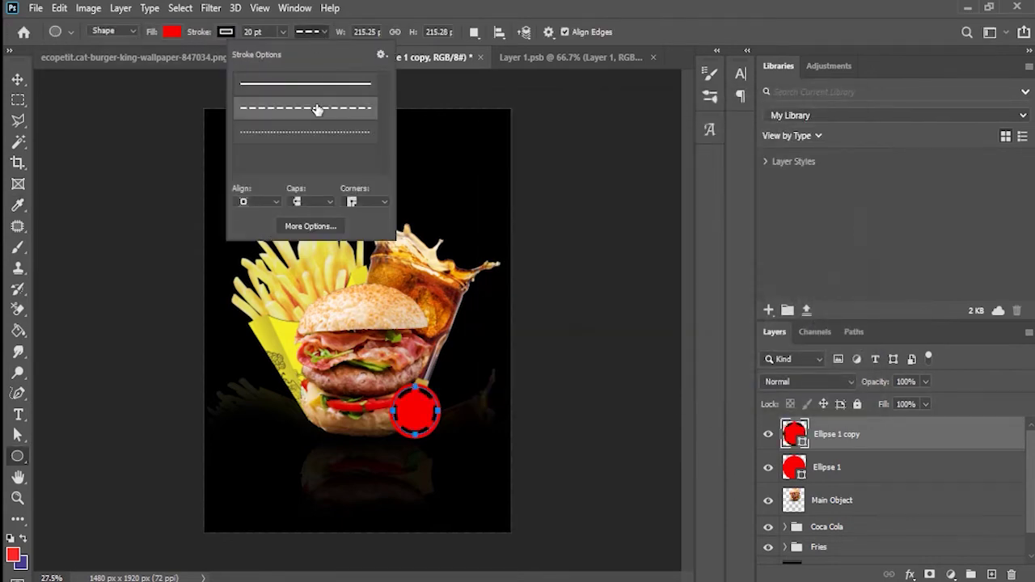
{"action": "left_click", "coordinate": [172, 31]}
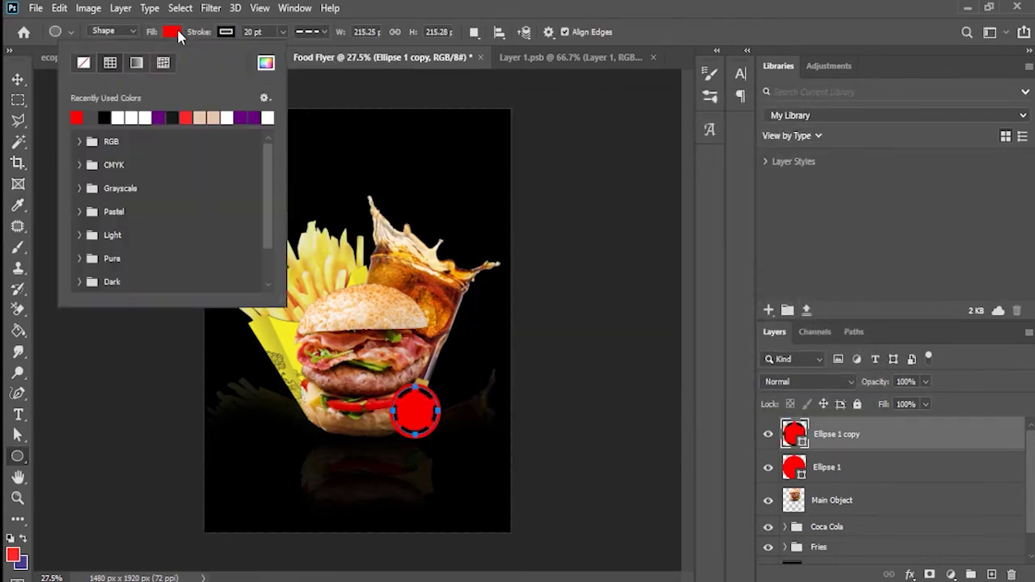
{"action": "left_click", "coordinate": [83, 63]}
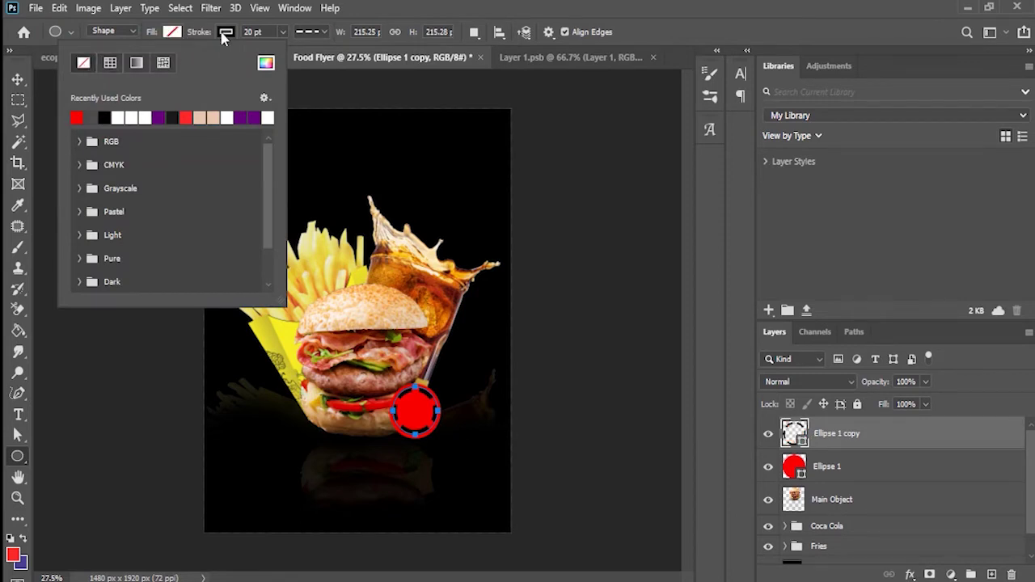
Step: Set the dashed circle's stroke to about 5.7 pt in white, and select the Main Object layer
{"action": "mouse_move", "coordinate": [283, 32]}
{"action": "left_mouse_down"}
{"action": "mouse_move", "coordinate": [296, 49]}
{"action": "mouse_move", "coordinate": [254, 51]}
{"action": "mouse_move", "coordinate": [267, 55]}
{"action": "left_mouse_up"}
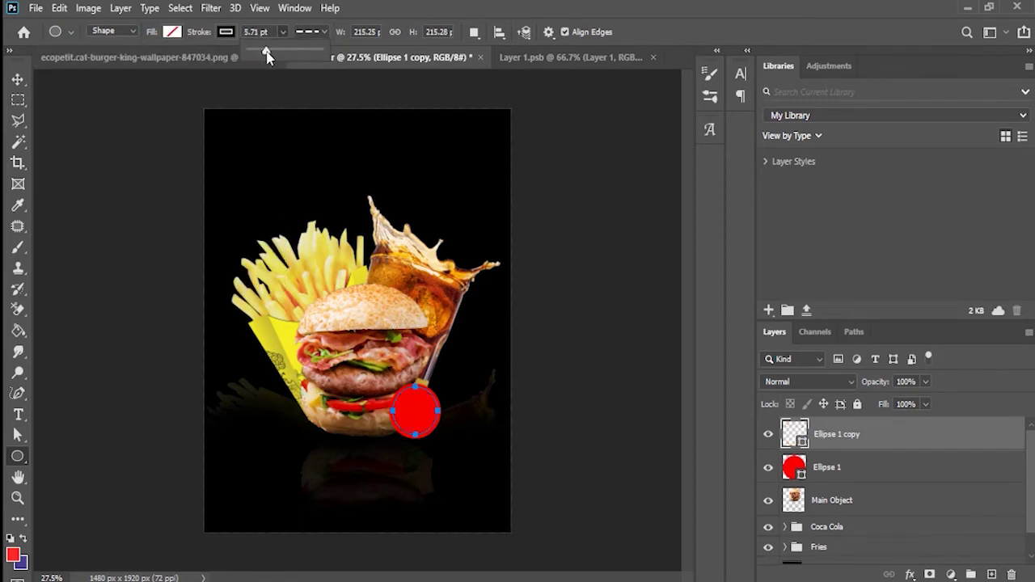
{"action": "left_click", "coordinate": [225, 32]}
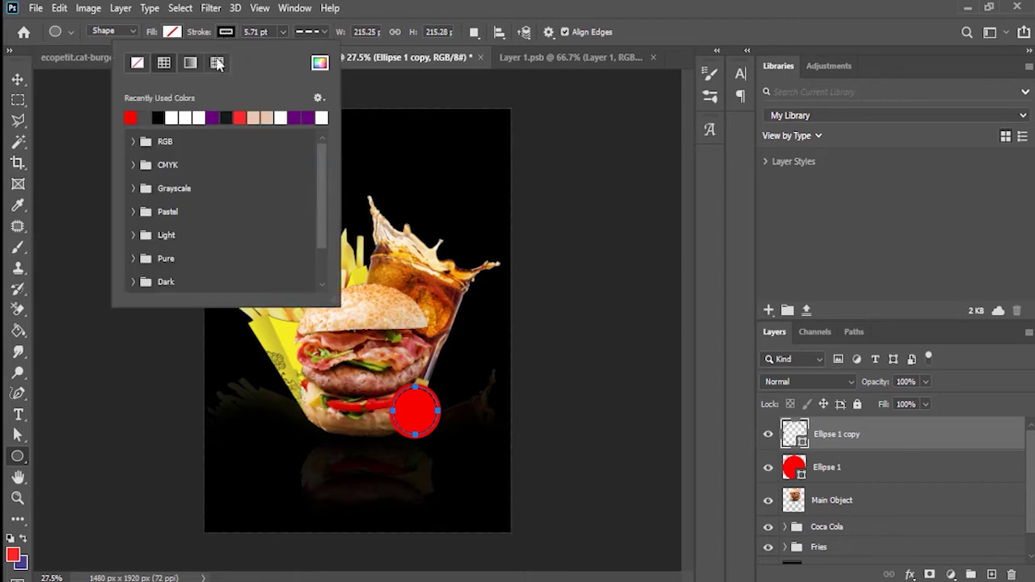
{"action": "left_click", "coordinate": [227, 34]}
{"action": "left_click", "coordinate": [1008, 492]}
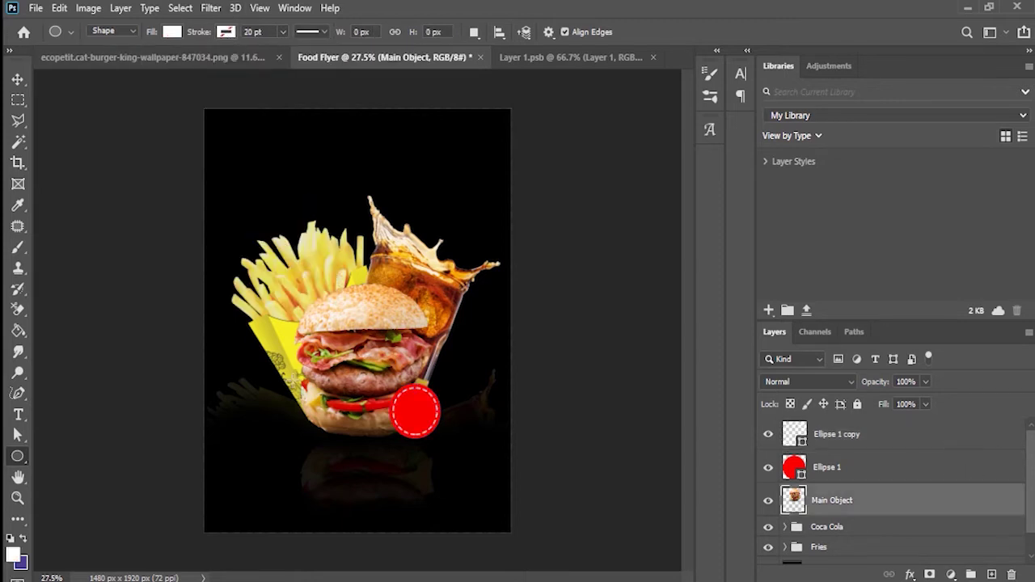
Step: Draw a red rectangle about 153 × 314 px at the flyer's upper left edge and enlarge it slightly
{"action": "right_click", "coordinate": [18, 456]}
{"action": "left_click", "coordinate": [89, 457]}
{"action": "left_click_drag", "start_coordinate": [232, 108], "coordinate": [261, 178]}
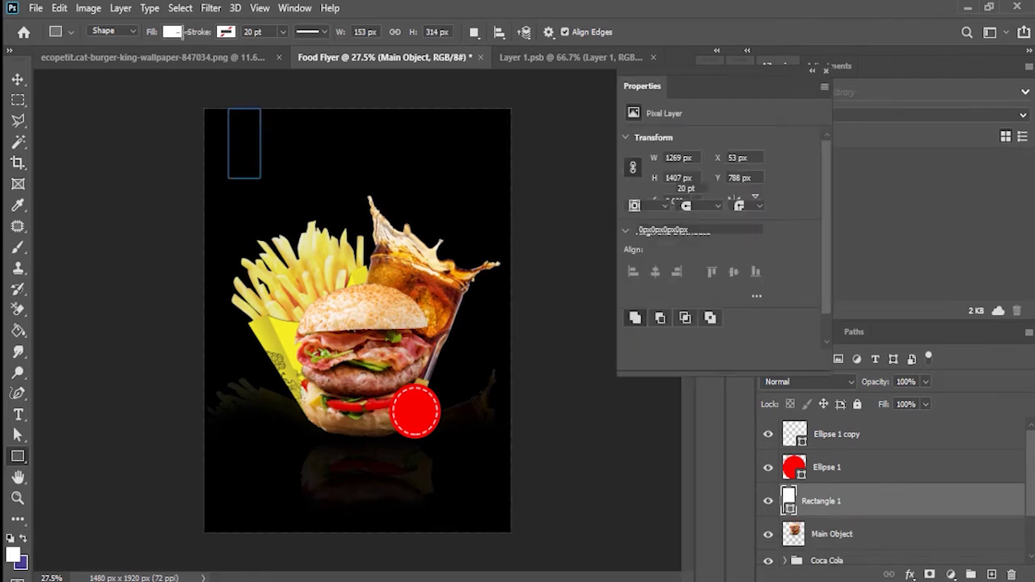
{"action": "left_click", "coordinate": [172, 31]}
{"action": "left_click", "coordinate": [91, 118]}
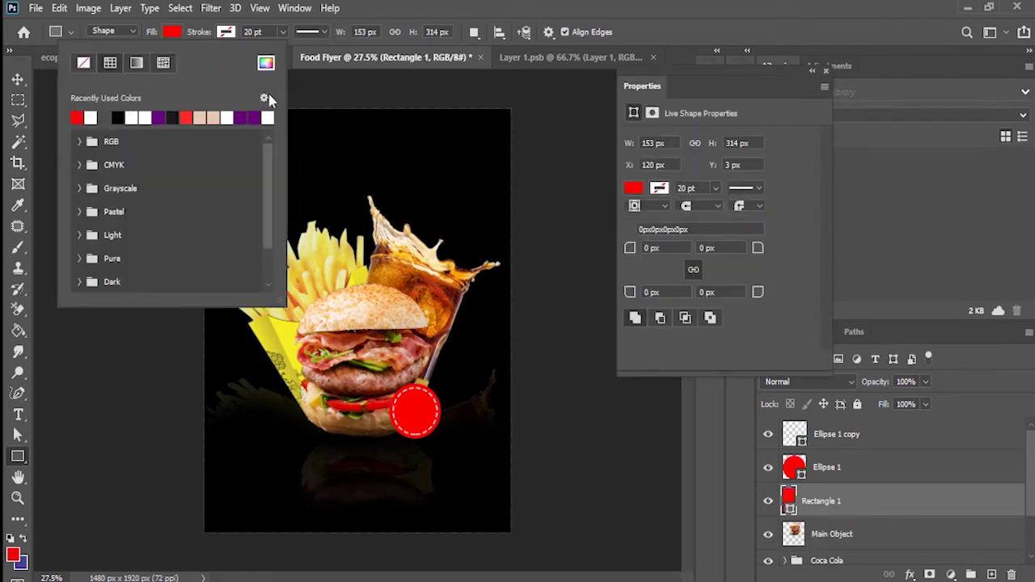
{"action": "left_click", "coordinate": [359, 62]}
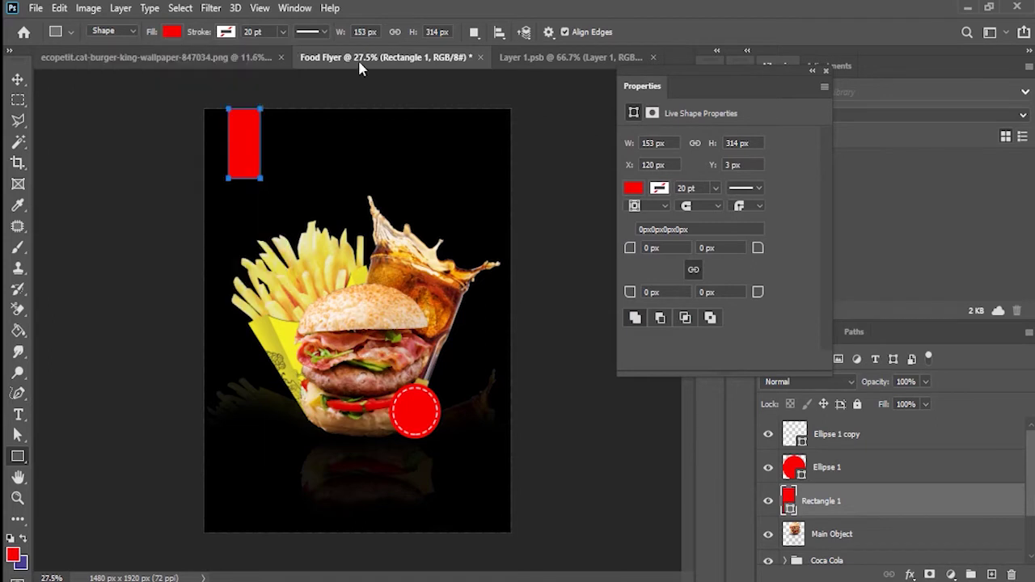
{"action": "left_click", "coordinate": [826, 71]}
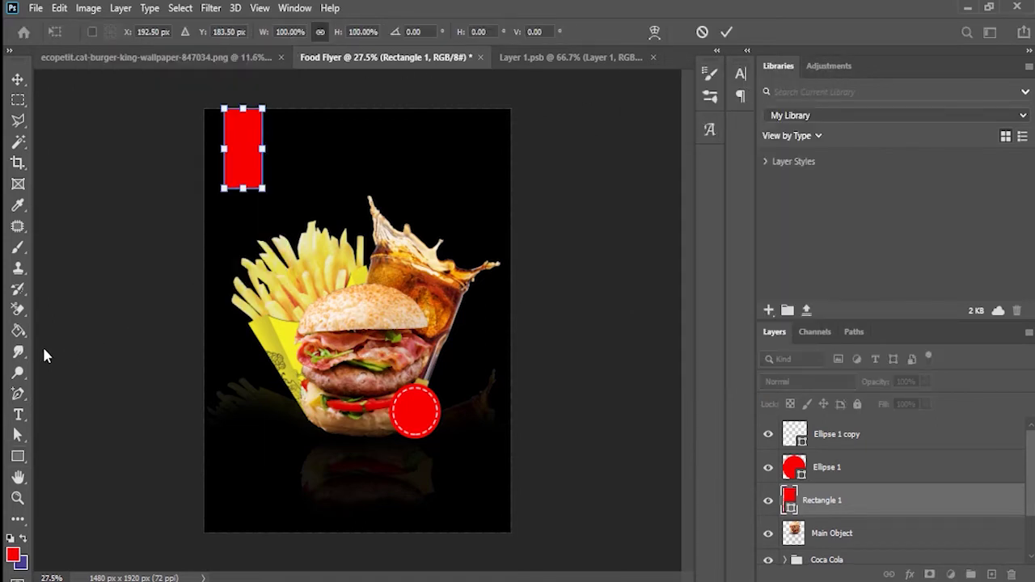
Step: Cut a V-shaped notch into the red rectangle's bottom edge with the Add Anchor Point tool to form a ribbon
{"action": "left_click", "coordinate": [16, 394]}
{"action": "left_click", "coordinate": [81, 447]}
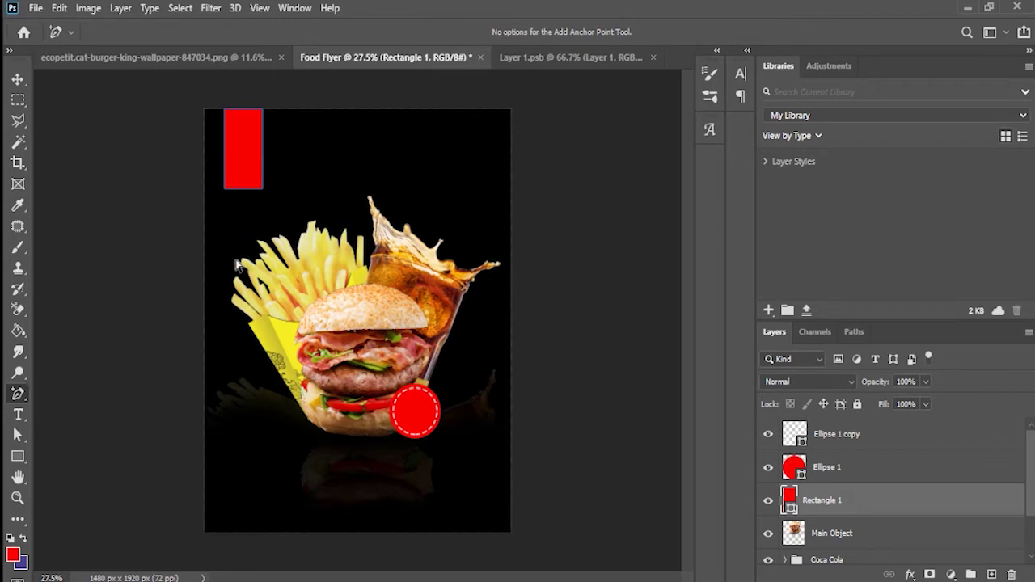
{"action": "left_click", "coordinate": [253, 189]}
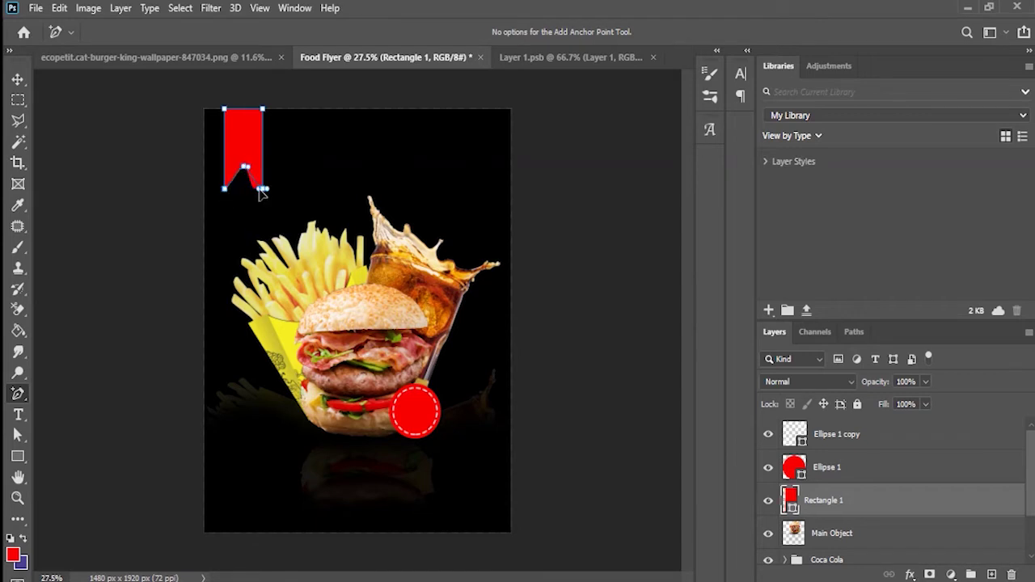
{"action": "left_click_drag", "start_coordinate": [260, 188], "coordinate": [259, 190]}
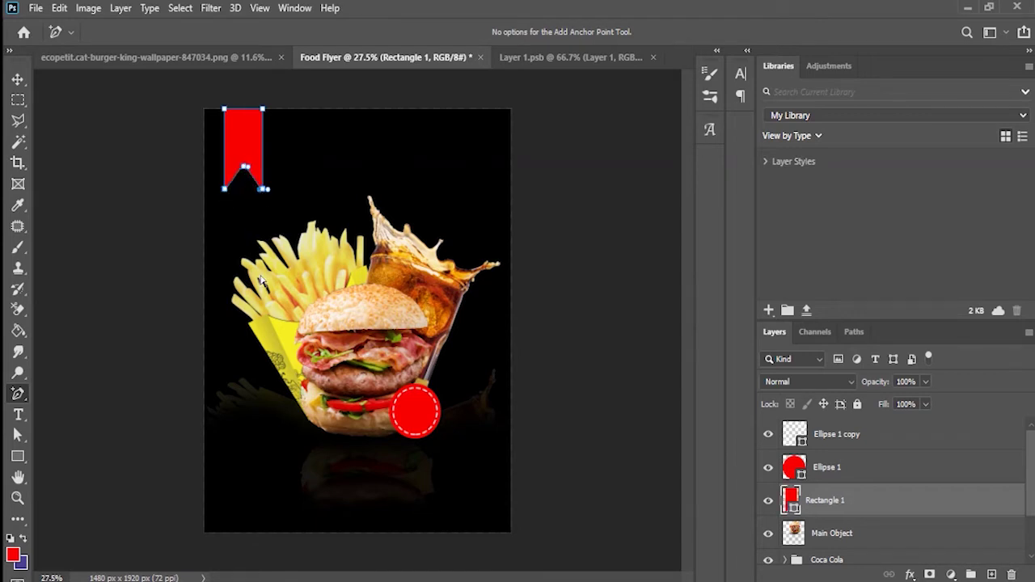
{"action": "left_click", "coordinate": [262, 280]}
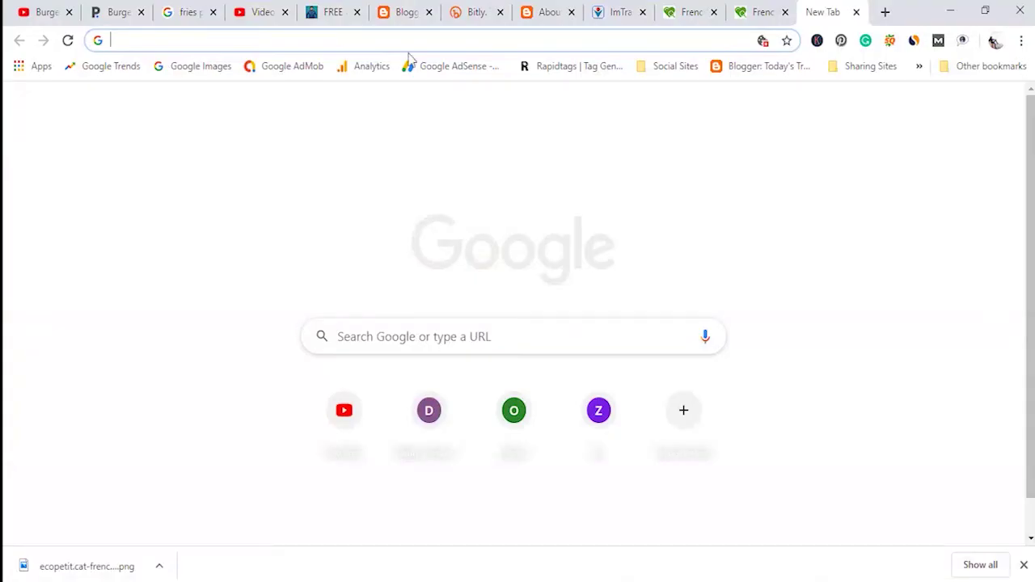
Step: Switch to the browser and search Google for "rupees symbol"
{"action": "type", "text": "Rup"}
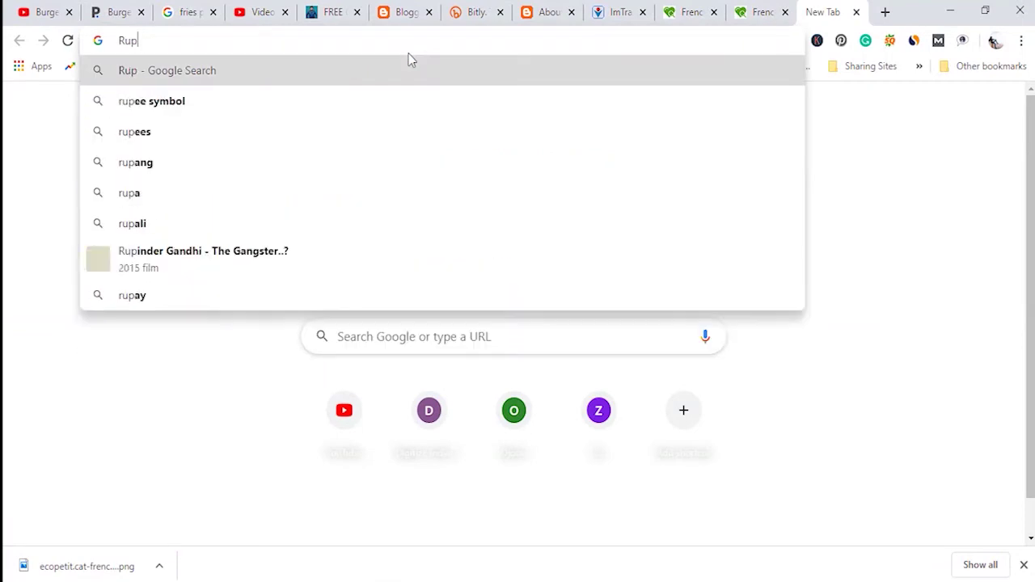
{"action": "type", "text": "ees"}
{"action": "key", "text": "Return"}
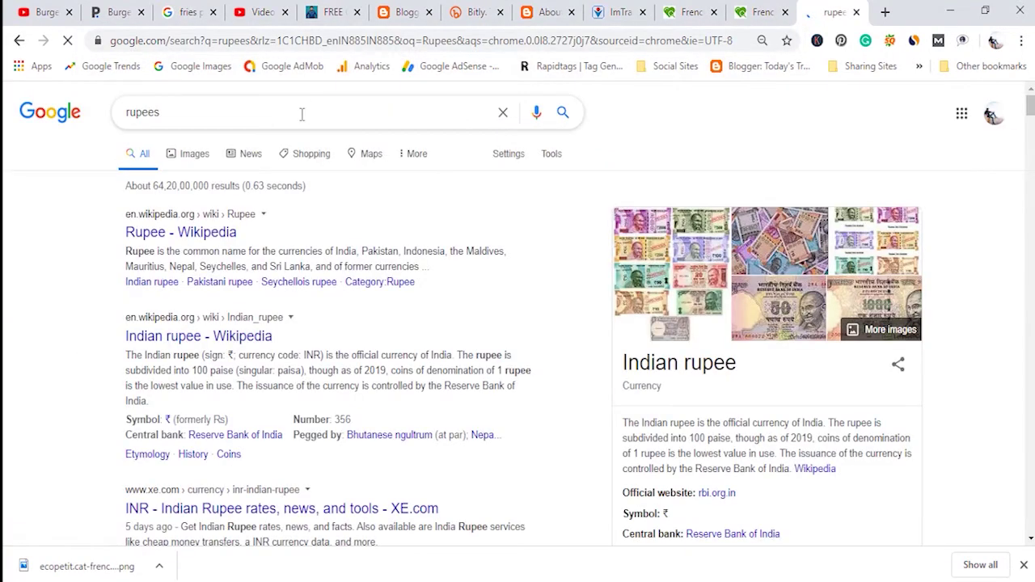
{"action": "left_click", "coordinate": [302, 114]}
{"action": "type", "text": "symbol"}
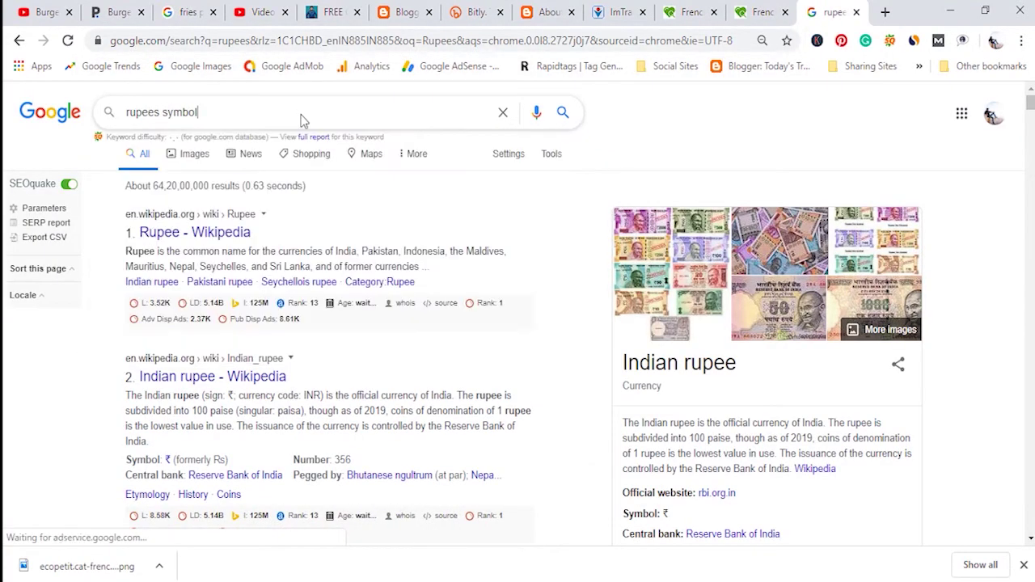
{"action": "key", "text": "Return"}
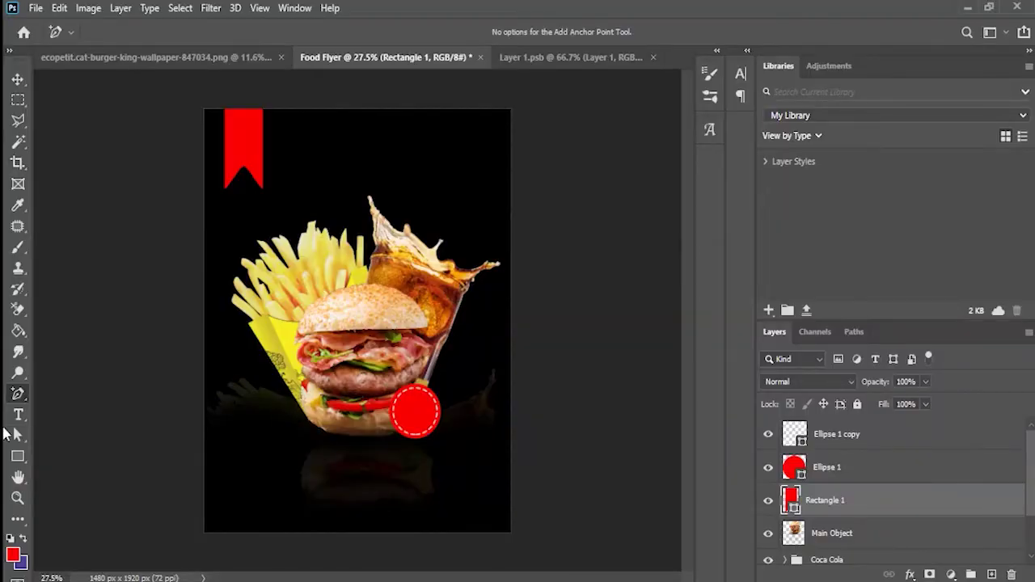
Step: Start a text layer on the red circle in Photoshop and paste in the ₹ symbol copied from the browser's search results
{"action": "left_click", "coordinate": [17, 414]}
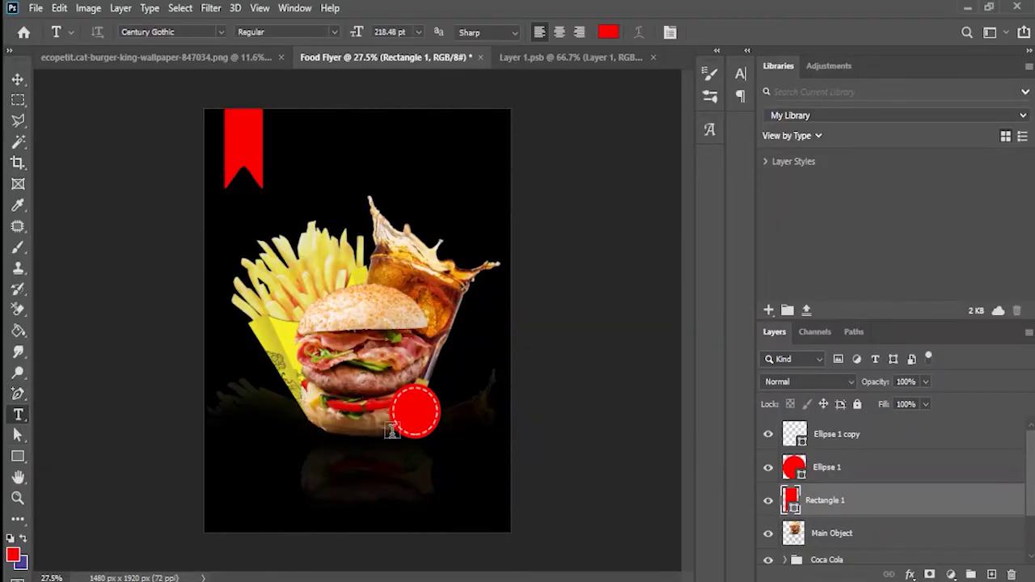
{"action": "left_click", "coordinate": [403, 407]}
{"action": "mouse_move", "coordinate": [392, 581]}
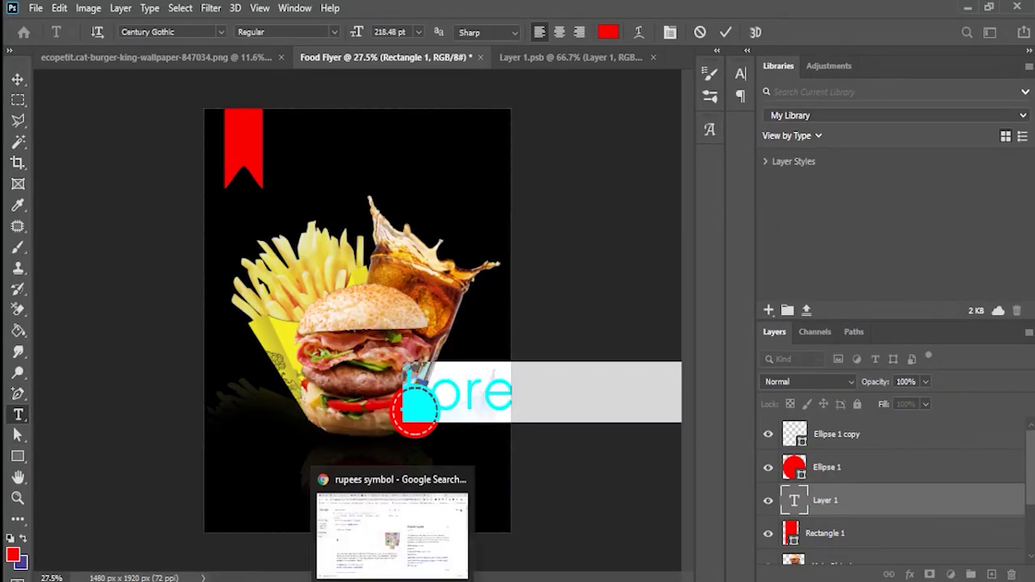
{"action": "left_click", "coordinate": [391, 537]}
{"action": "double_click", "coordinate": [142, 321]}
{"action": "key", "text": "ctrl+c"}
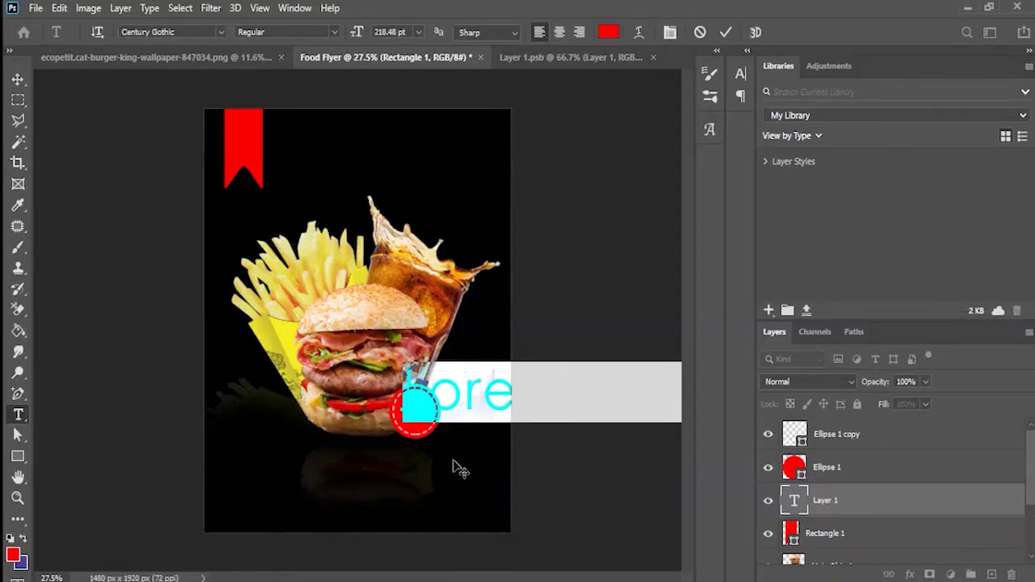
{"action": "left_click", "coordinate": [434, 576]}
{"action": "key", "text": "ctrl+v"}
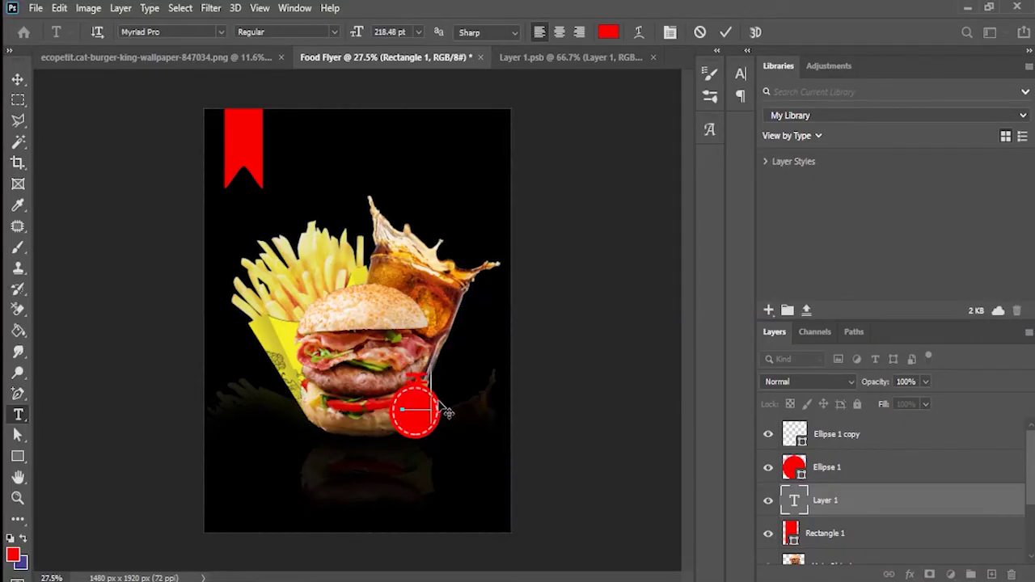
Step: Color the ₹ text white (ffffff) and move its layer to the top of the layer stack
{"action": "left_click", "coordinate": [609, 32]}
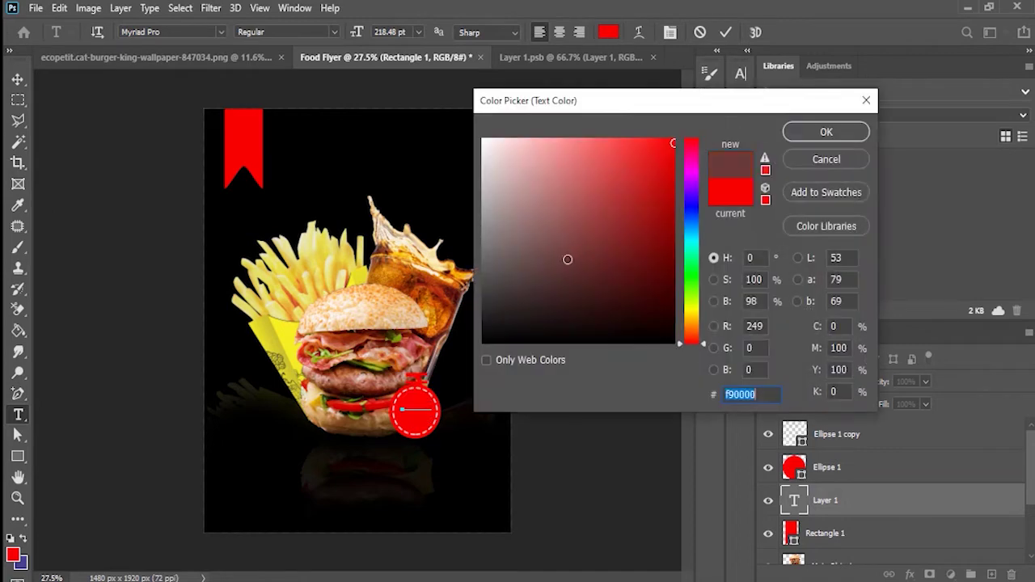
{"action": "type", "text": "ffffff"}
{"action": "left_click", "coordinate": [825, 131]}
{"action": "left_click_drag", "start_coordinate": [870, 511], "coordinate": [864, 435]}
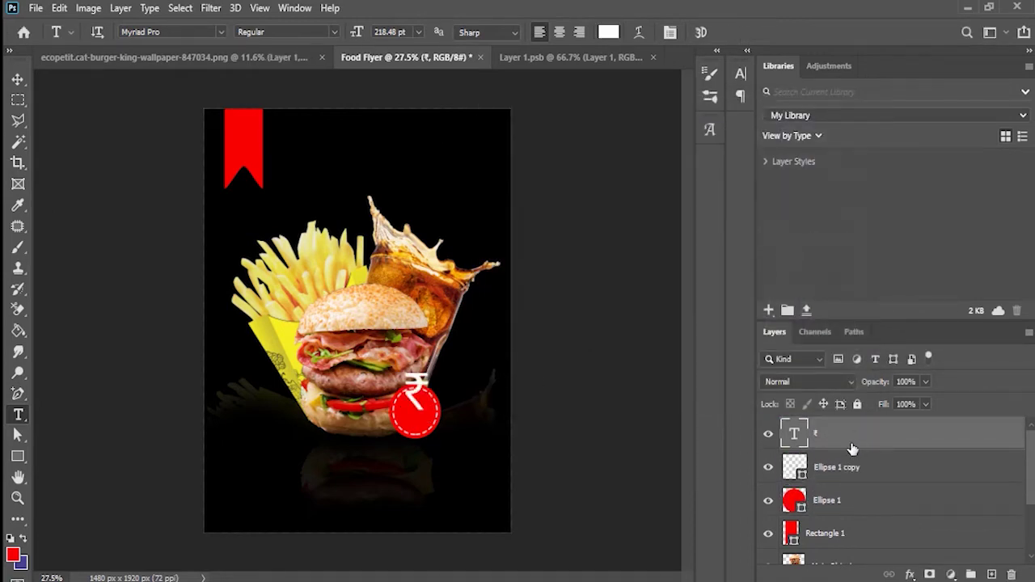
Step: Scale the ₹ text down to about 43% and place it inside the red circle
{"action": "key", "text": "ctrl+t"}
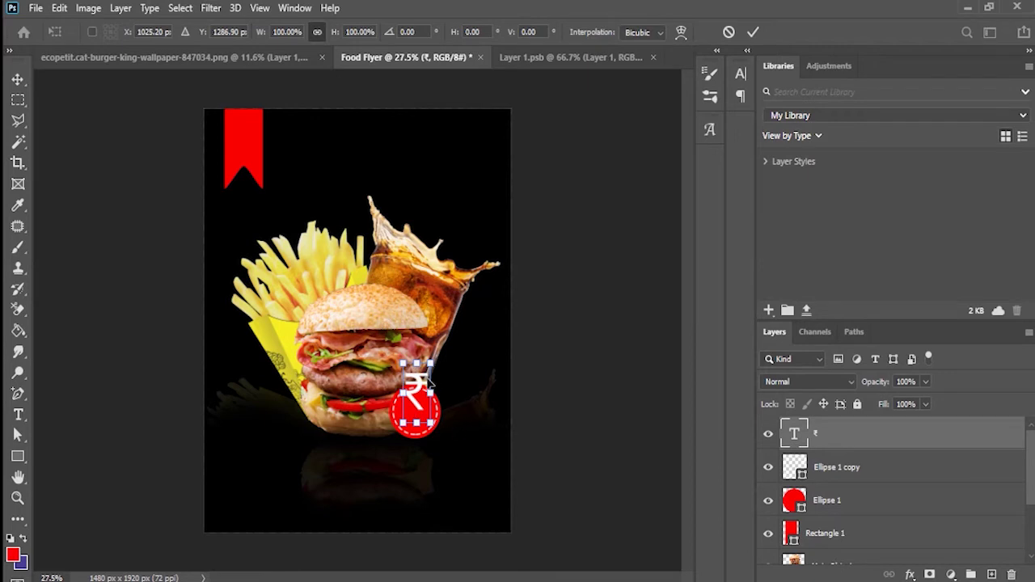
{"action": "left_click_drag", "start_coordinate": [430, 377], "coordinate": [417, 394]}
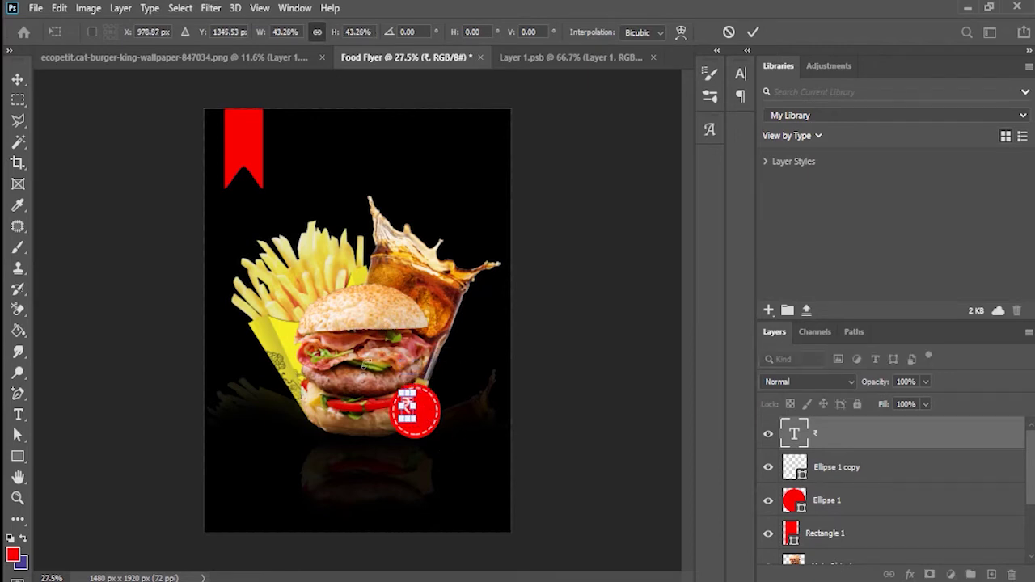
{"action": "key", "text": "Return"}
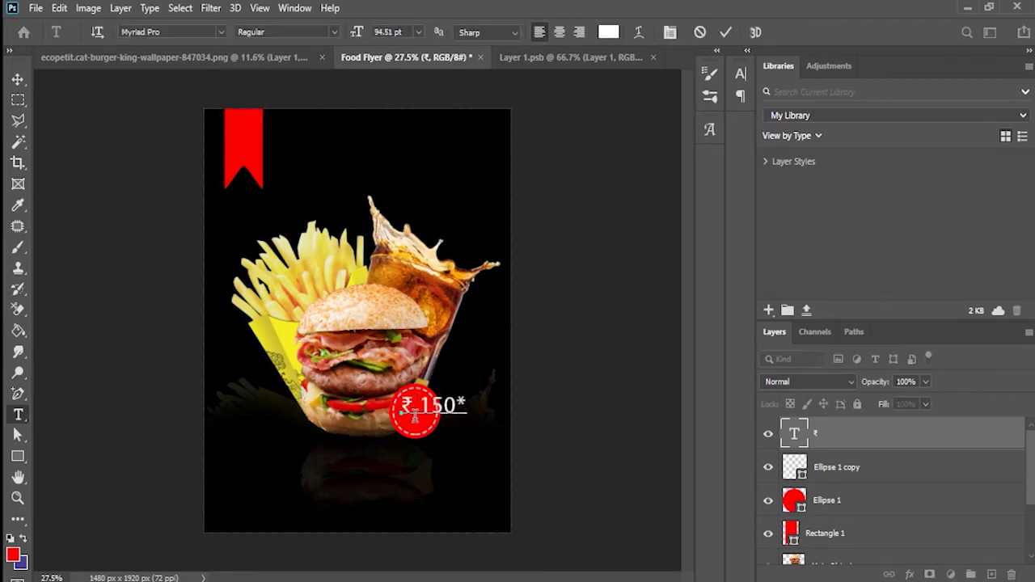
Step: Complete the badge text as ₹ 150*, set its size to 47.51 pt and position it within the red circle
{"action": "key", "text": "ctrl+a"}
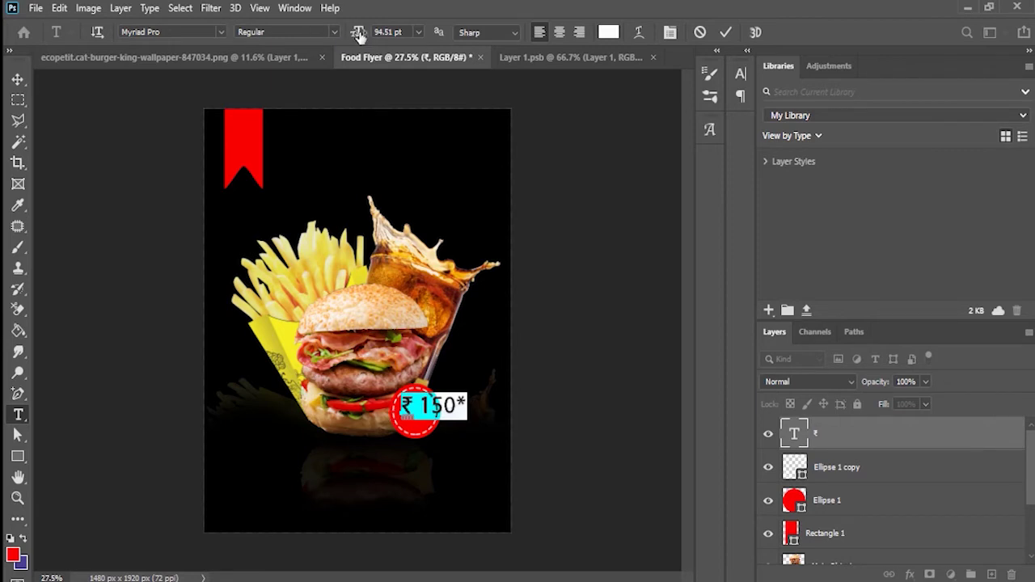
{"action": "left_click_drag", "start_coordinate": [359, 34], "coordinate": [324, 46]}
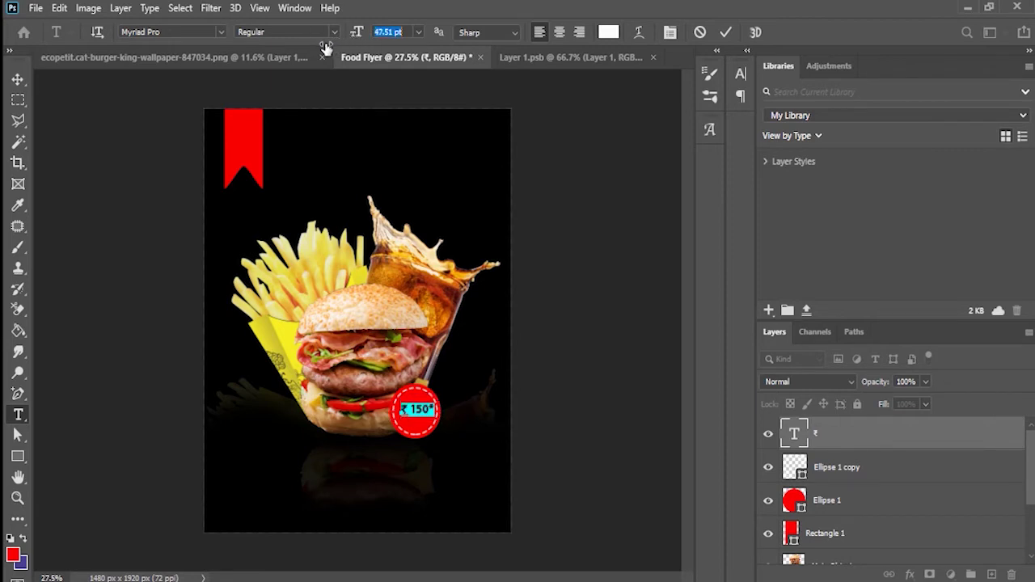
{"action": "key", "text": "ctrl+Return"}
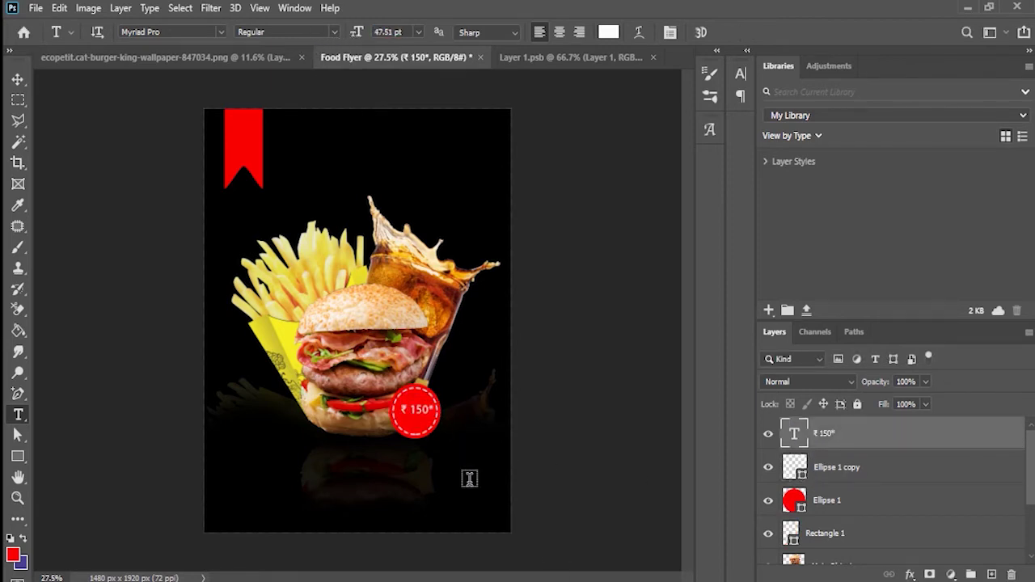
{"action": "key", "text": "ctrl+t"}
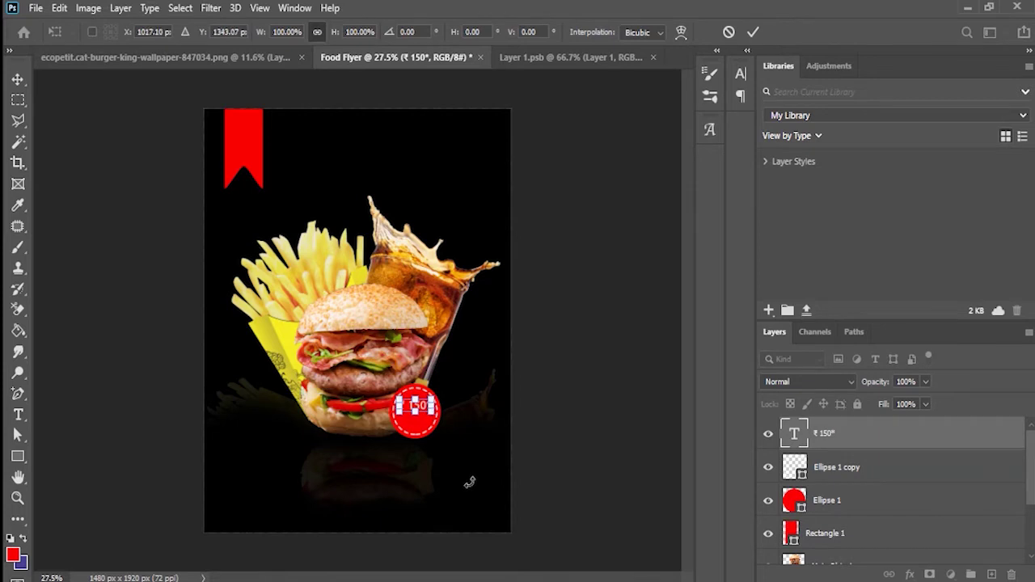
{"action": "key", "text": "Return"}
Step: Add a second line reading ONLY below ₹ 150* in the badge text
{"action": "key", "text": "t"}
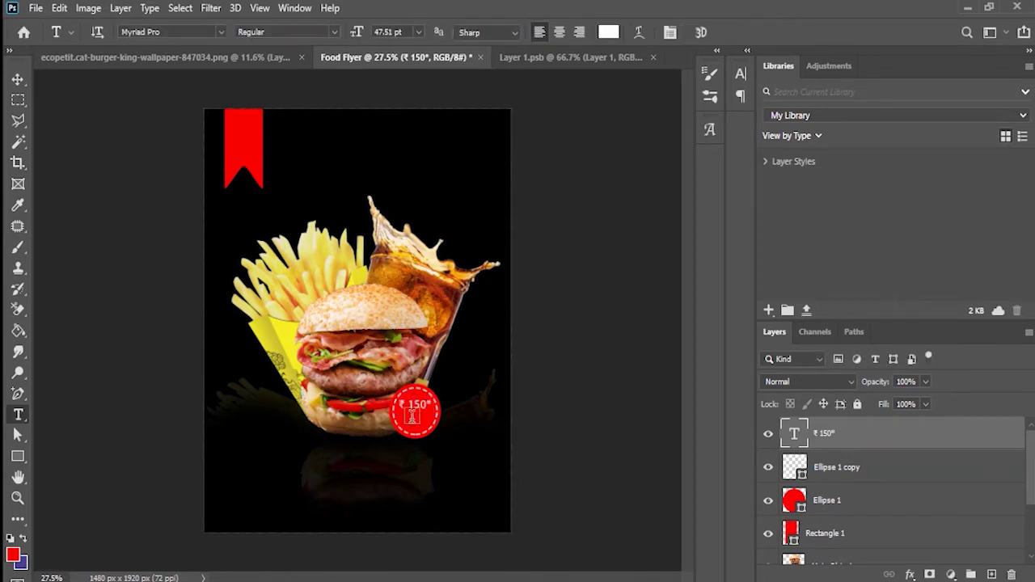
{"action": "left_click", "coordinate": [422, 404]}
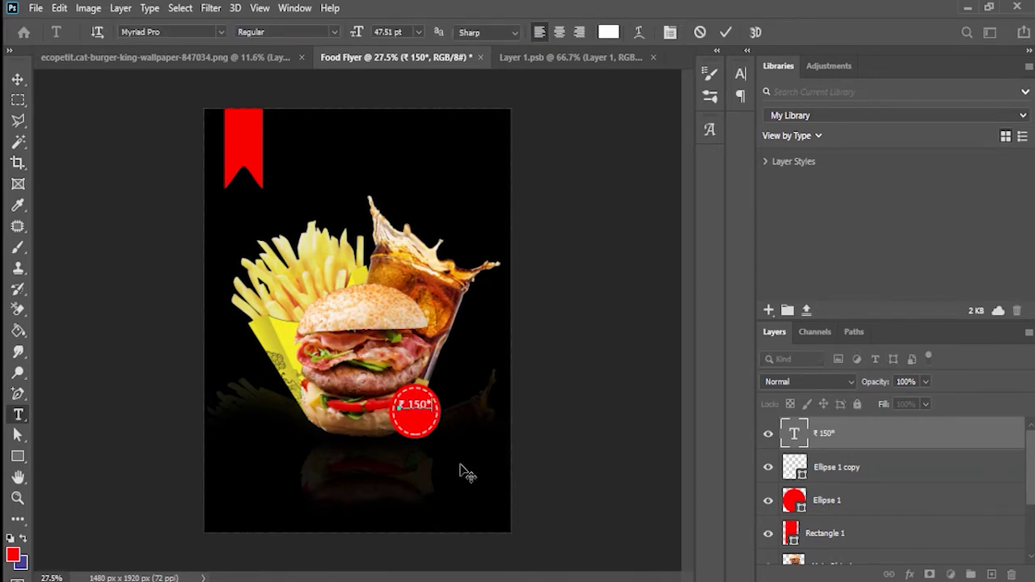
{"action": "key", "text": "Return"}
{"action": "type", "text": "ONLY"}
Step: Change the font of 150* in the badge to Intro Rust G
{"action": "left_click_drag", "start_coordinate": [430, 421], "coordinate": [398, 419]}
{"action": "left_click", "coordinate": [741, 74]}
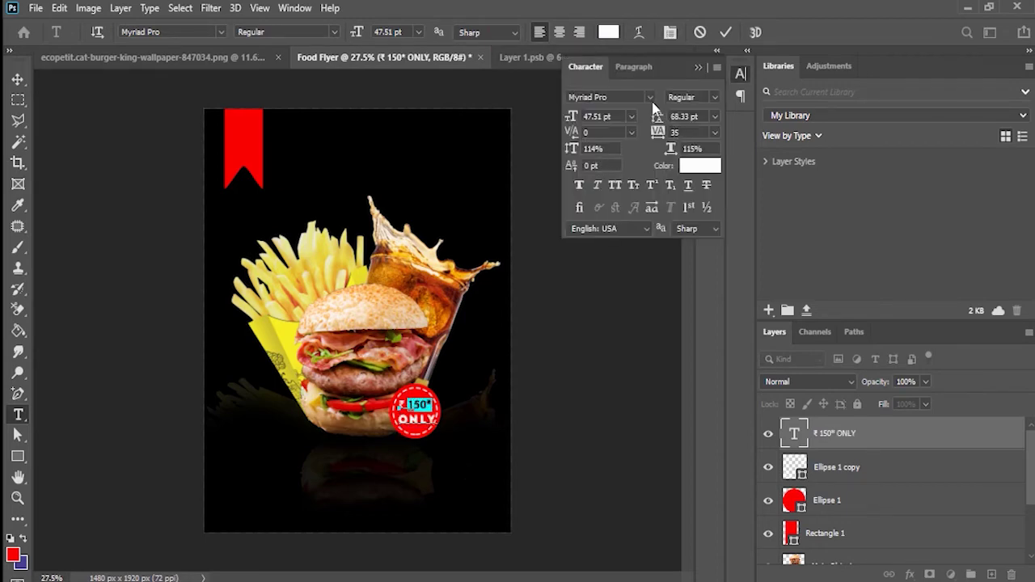
{"action": "left_click", "coordinate": [650, 96]}
{"action": "scroll", "coordinate": [680, 221], "scroll_direction": "up", "scroll_amount": 15}
{"action": "scroll", "coordinate": [681, 221], "scroll_direction": "up", "scroll_amount": 5}
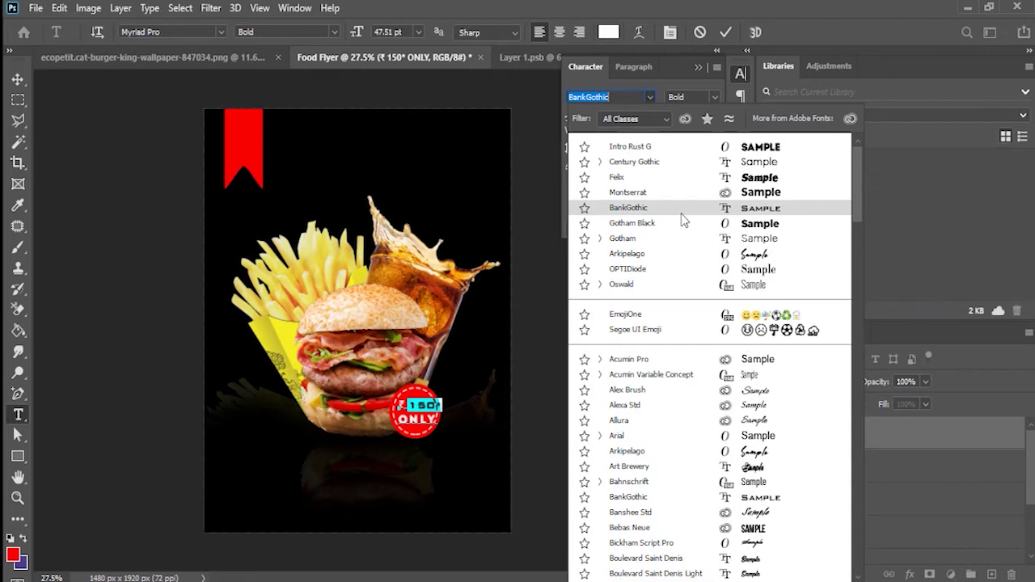
{"action": "left_click", "coordinate": [698, 149]}
{"action": "left_click", "coordinate": [638, 262]}
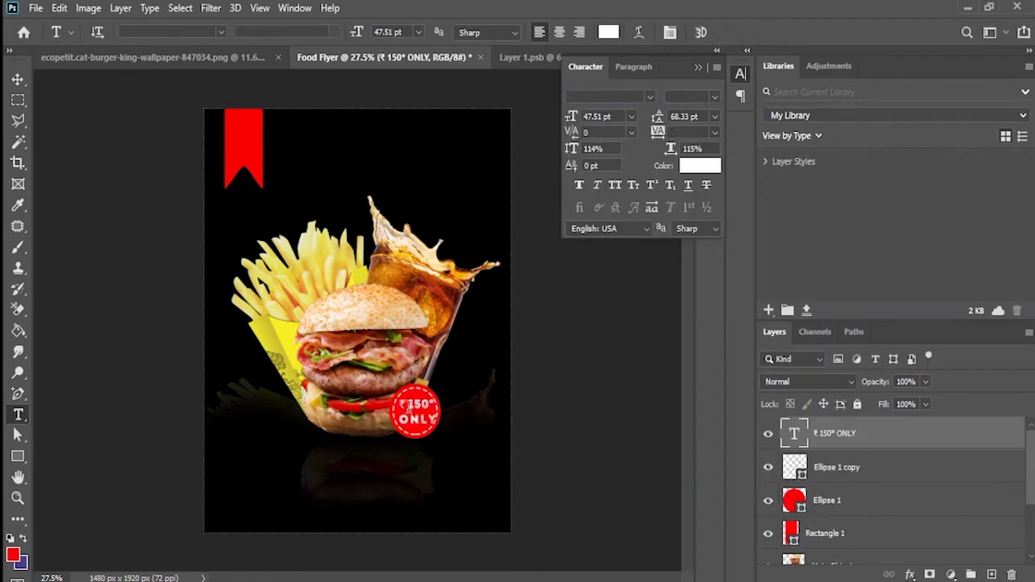
Step: Set the 150* and ONLY characters, without the ₹ symbol, to 38.51 pt and reposition the text inside the badge
{"action": "double_click", "coordinate": [402, 405]}
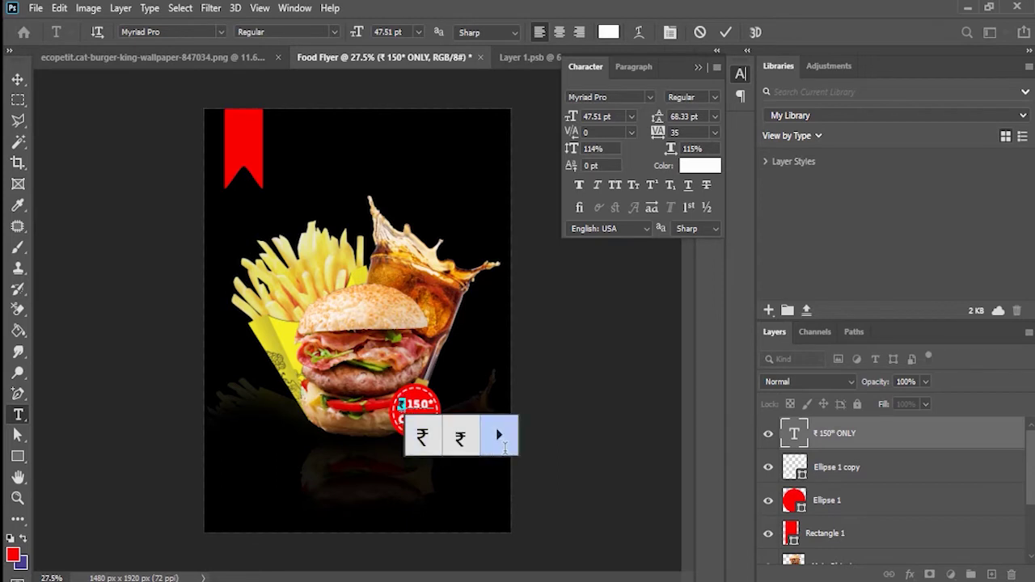
{"action": "left_click", "coordinate": [499, 435]}
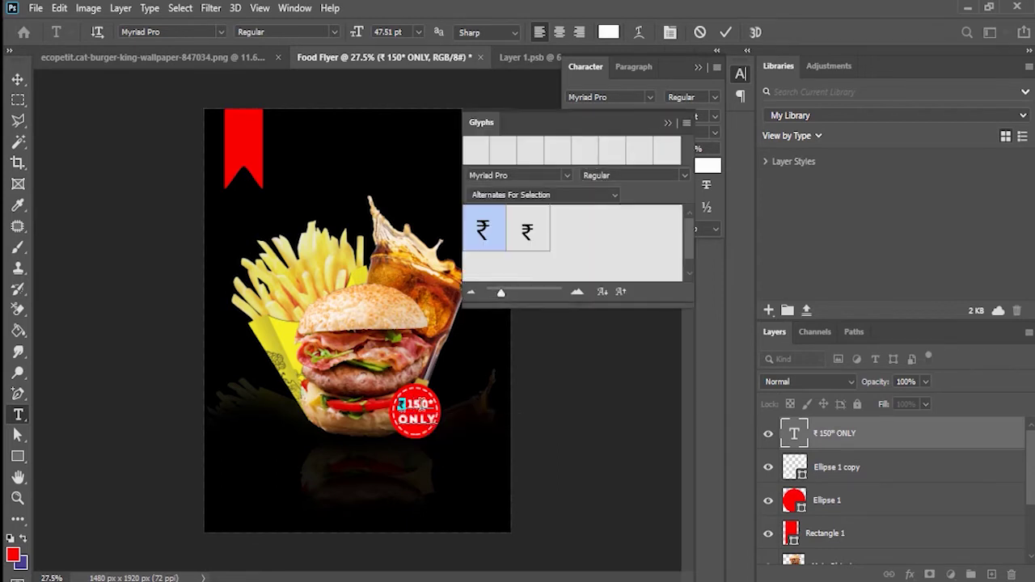
{"action": "left_click", "coordinate": [414, 404]}
{"action": "left_click_drag", "start_coordinate": [427, 406], "coordinate": [469, 429]}
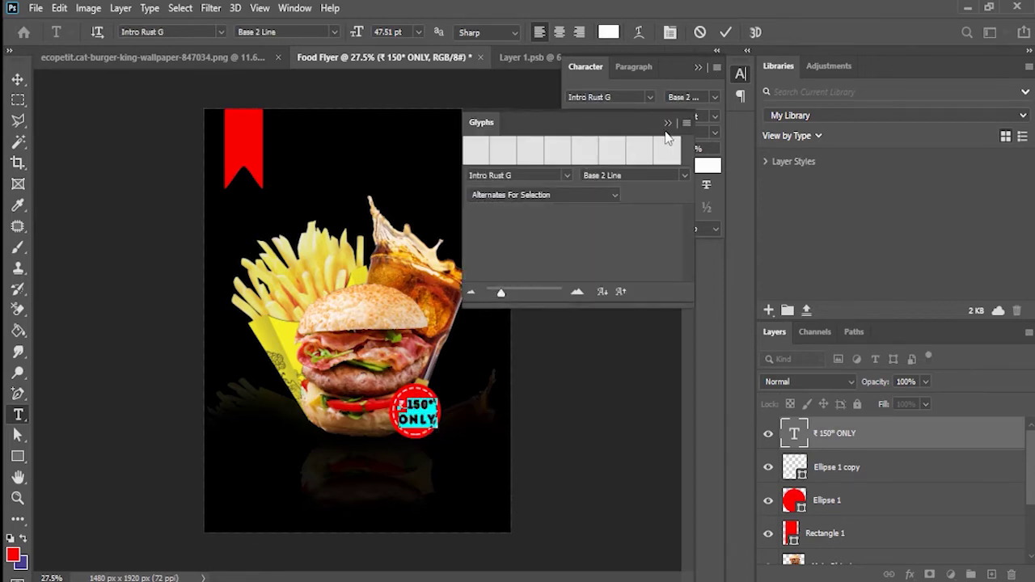
{"action": "left_click", "coordinate": [668, 123]}
{"action": "left_click_drag", "start_coordinate": [571, 120], "coordinate": [564, 121]}
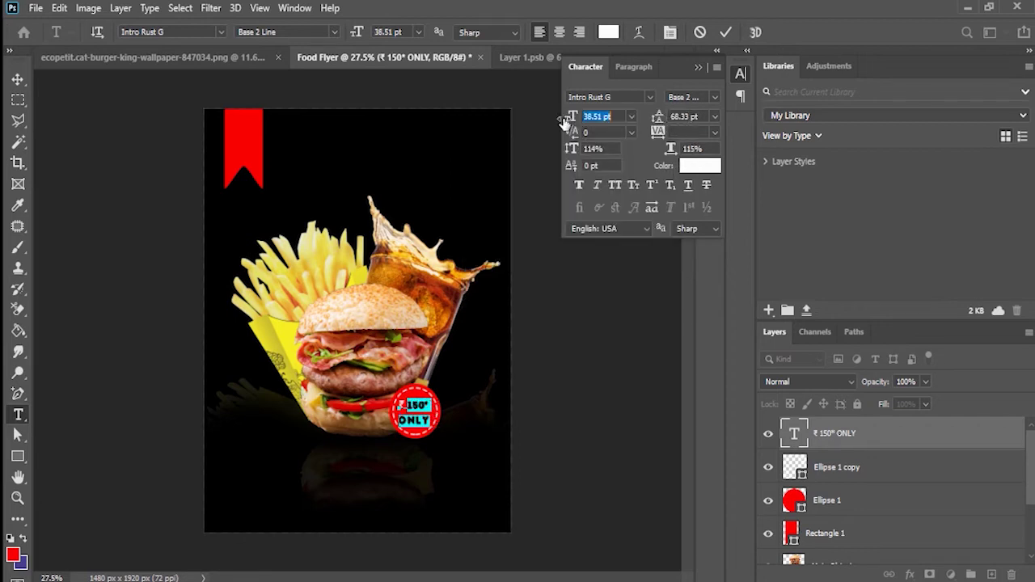
{"action": "left_click", "coordinate": [726, 32]}
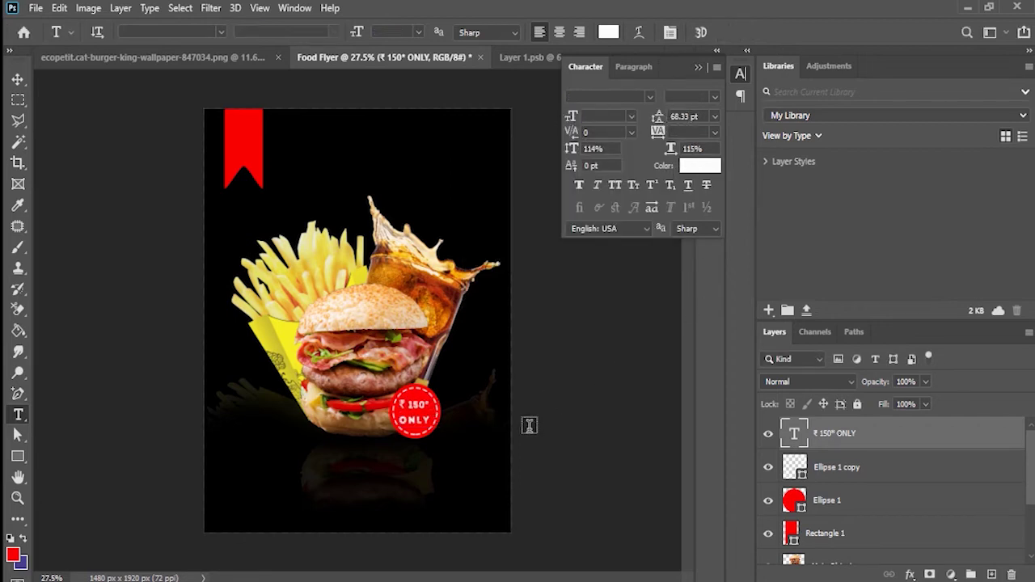
{"action": "key", "text": "ctrl+t"}
{"action": "key", "text": "Return"}
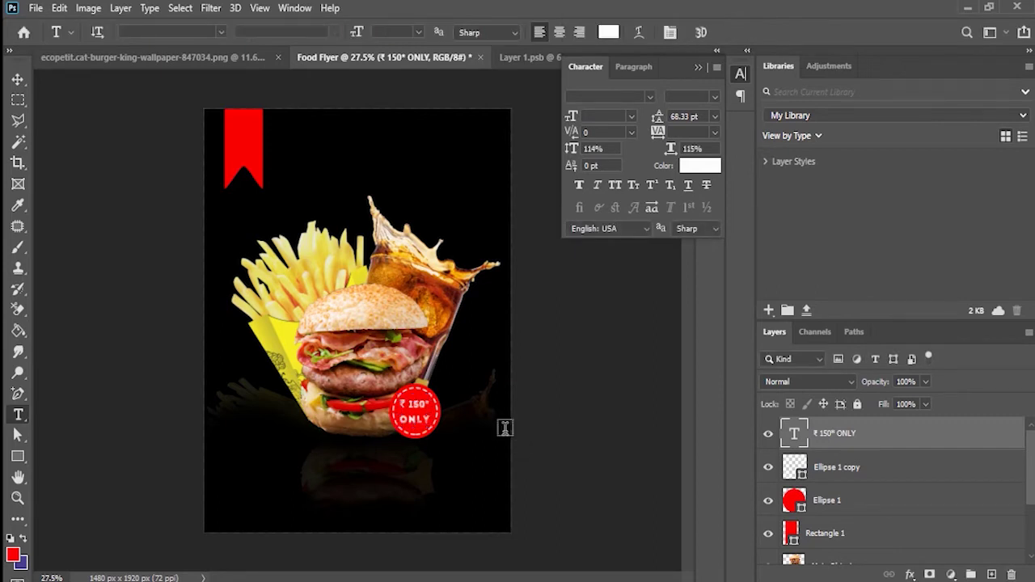
Step: Tighten the line spacing of the whole badge text to 57.33 pt
{"action": "left_click", "coordinate": [413, 413]}
{"action": "key", "text": "ctrl+a"}
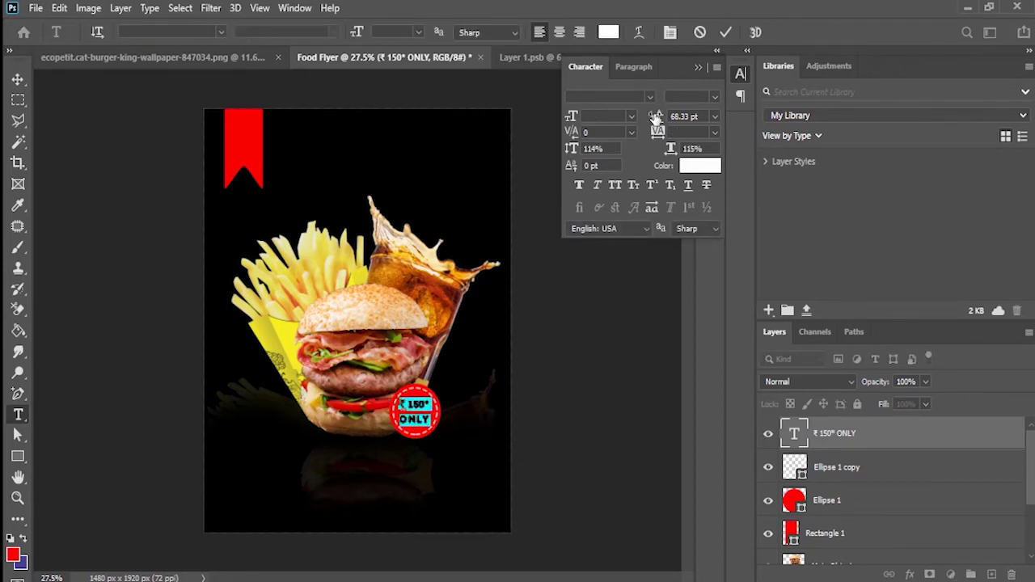
{"action": "mouse_move", "coordinate": [655, 117]}
{"action": "left_mouse_down"}
{"action": "mouse_move", "coordinate": [638, 115]}
{"action": "mouse_move", "coordinate": [647, 120]}
{"action": "left_mouse_up"}
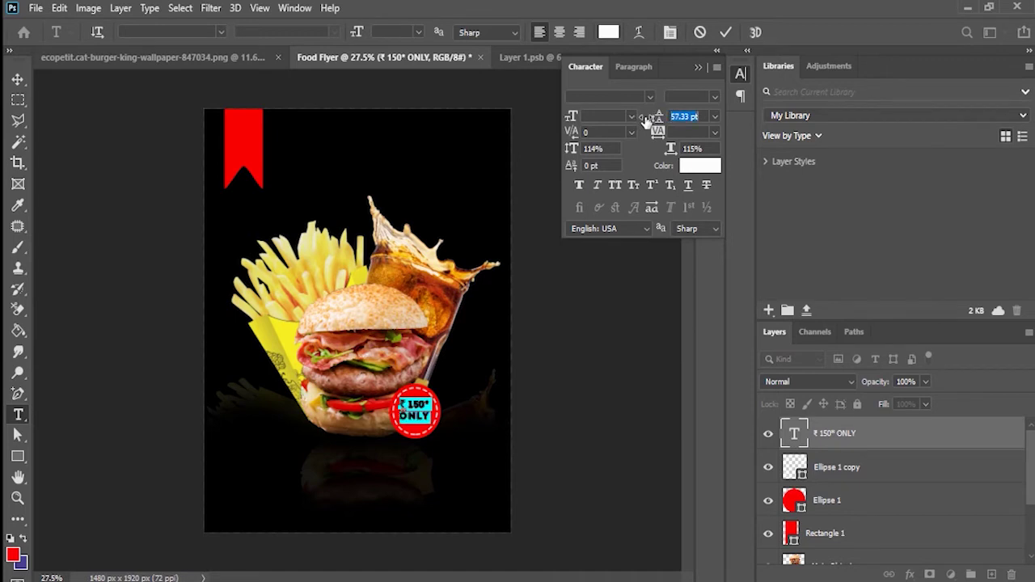
{"action": "key", "text": "Return"}
{"action": "key", "text": "BackSpace"}
{"action": "key", "text": "Return"}
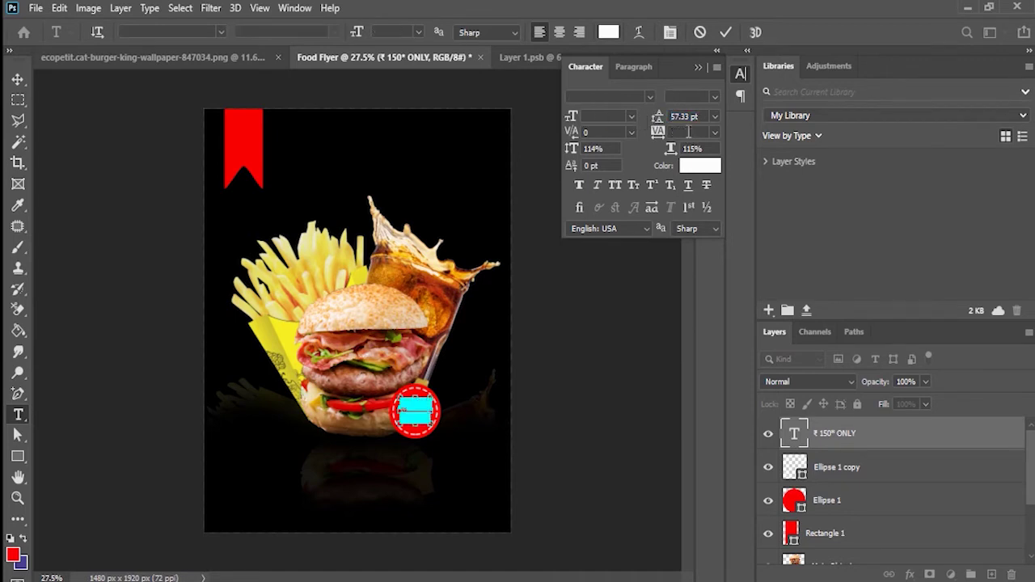
{"action": "left_click", "coordinate": [480, 445]}
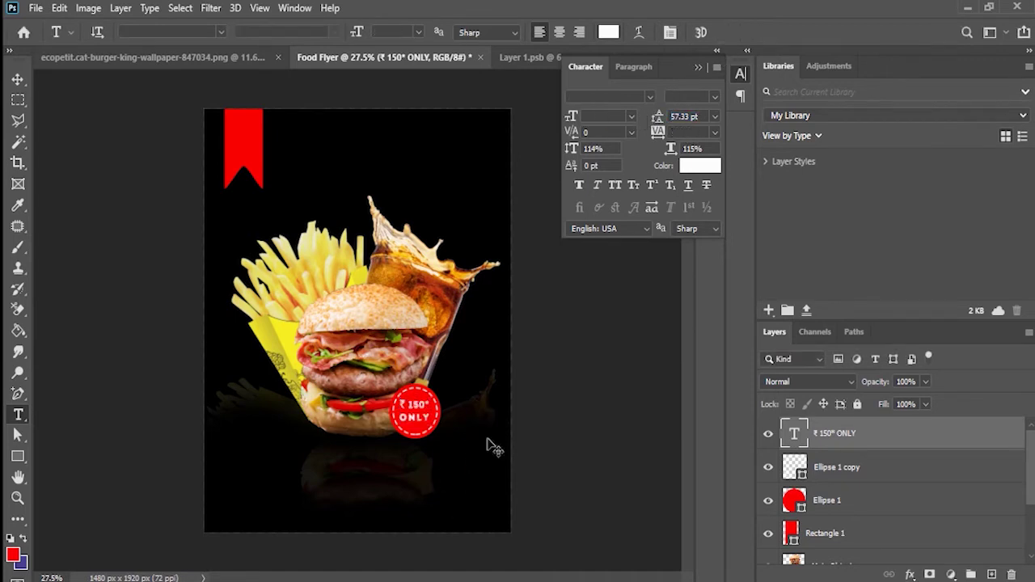
Step: Nudge the badge text slightly down and to the right to center it in the red circle
{"action": "key", "text": "ctrl+t"}
{"action": "key", "text": "Down"}
{"action": "key", "text": "Right"}
{"action": "key", "text": "Return"}
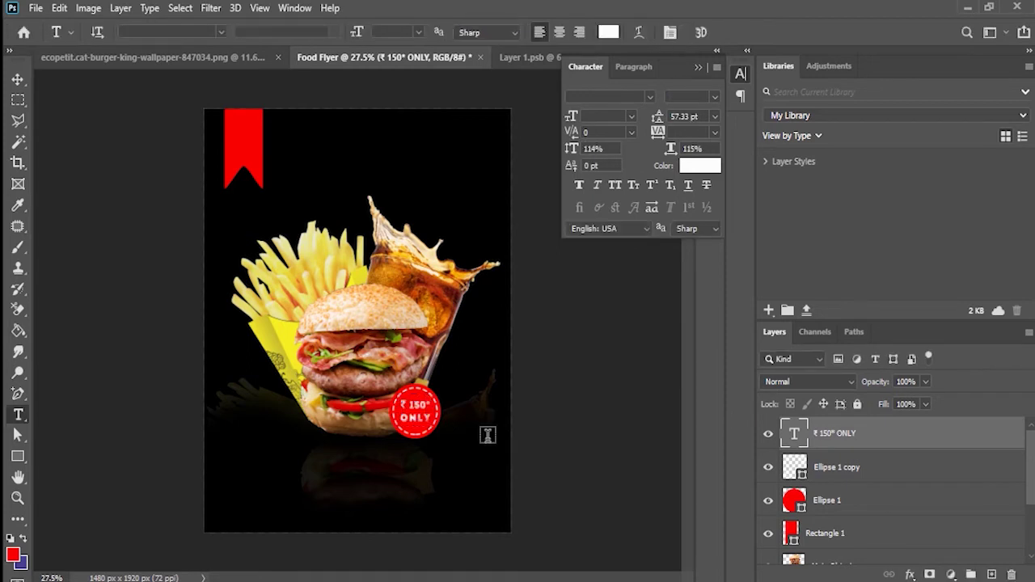
{"action": "left_click", "coordinate": [697, 67]}
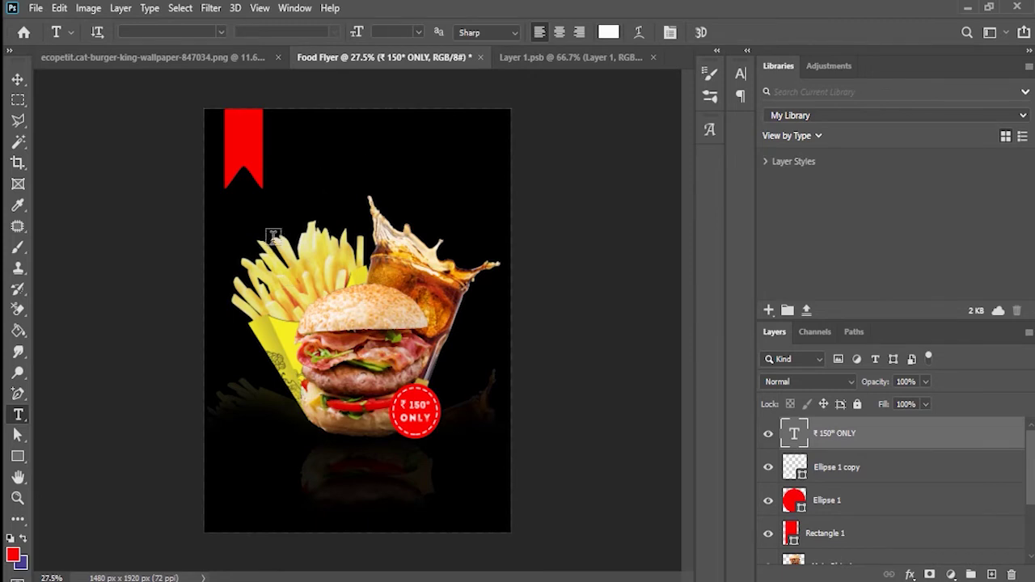
Step: Start a new text layer above the fries with size 105 pt and the font Boulevard Saint Denis Bold
{"action": "left_click", "coordinate": [278, 205]}
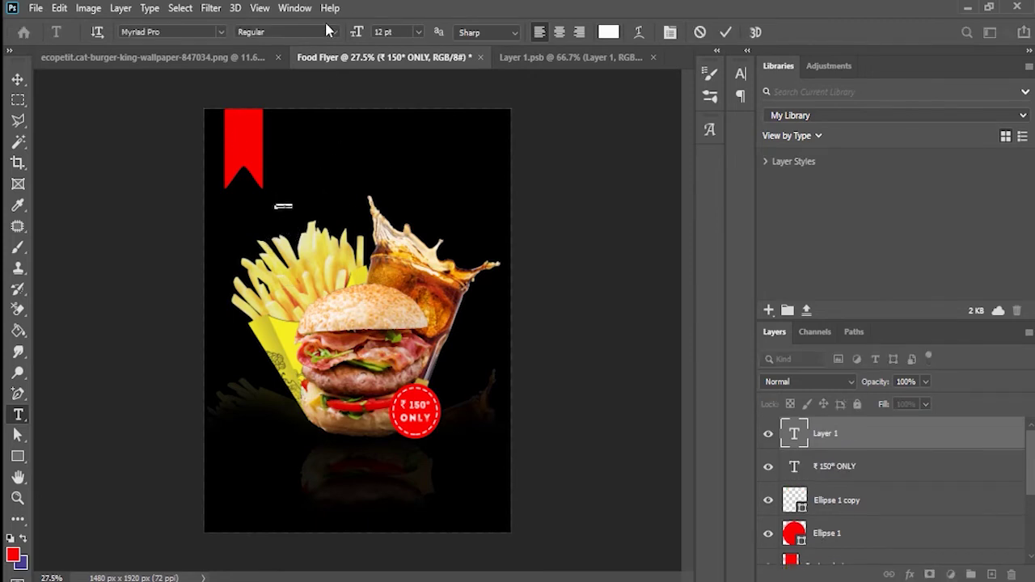
{"action": "left_click_drag", "start_coordinate": [357, 31], "coordinate": [426, 63]}
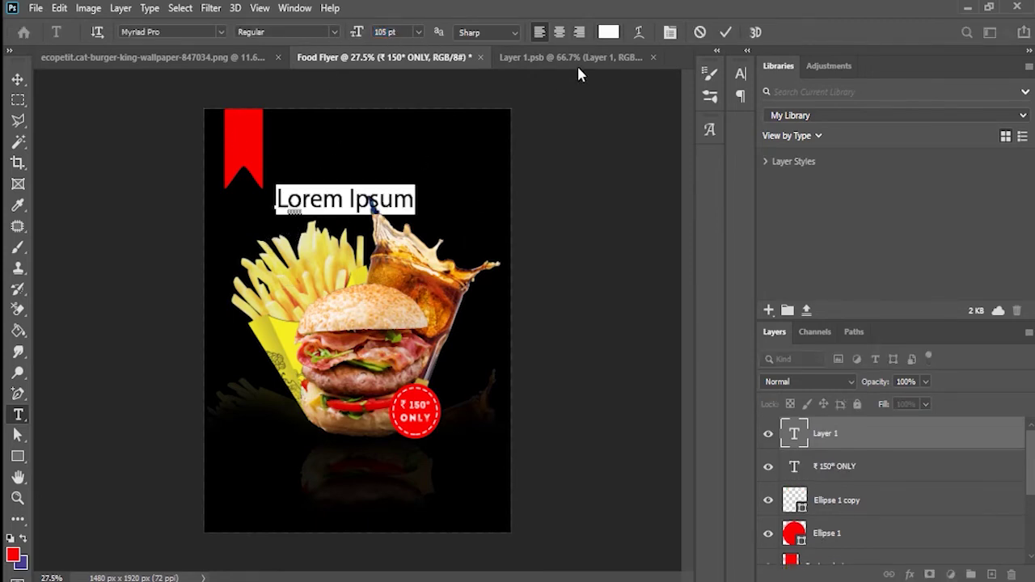
{"action": "left_click", "coordinate": [670, 32]}
{"action": "left_click", "coordinate": [649, 97]}
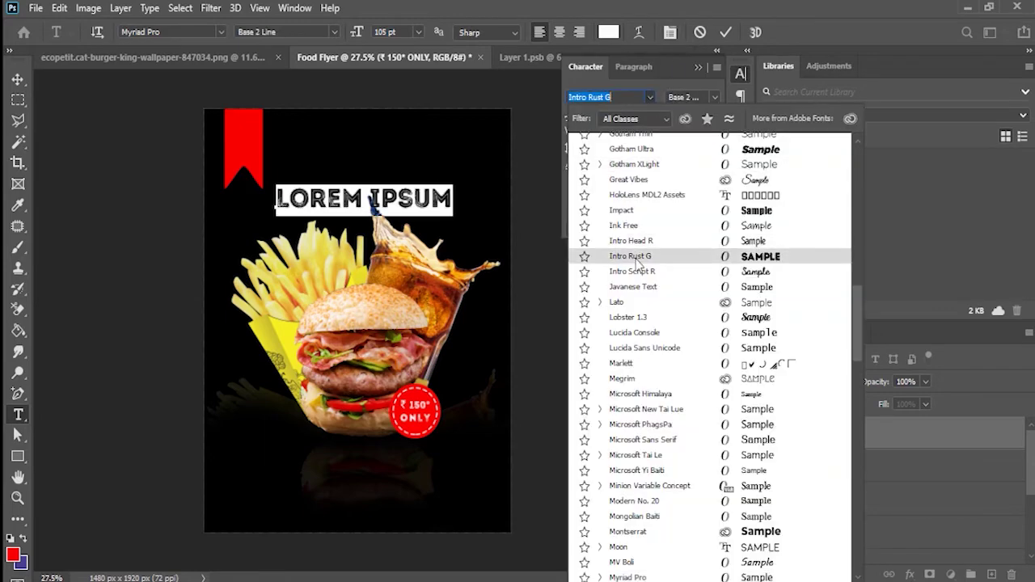
{"action": "scroll", "coordinate": [636, 259], "scroll_direction": "up", "scroll_amount": 10}
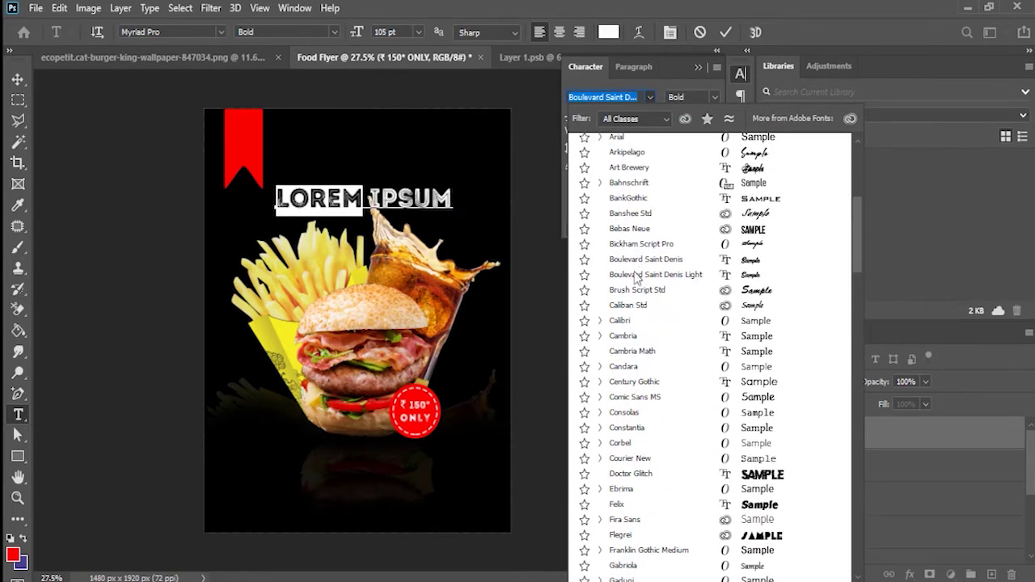
{"action": "left_click", "coordinate": [639, 261]}
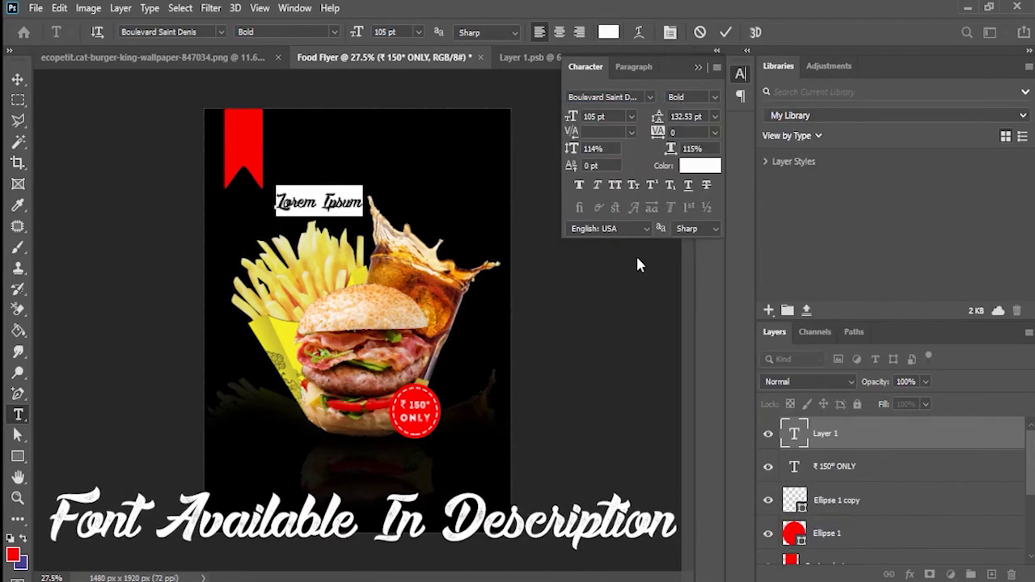
Step: Enter Burger in place of the placeholder text and enlarge it to 352 pt
{"action": "type", "text": "Bur"}
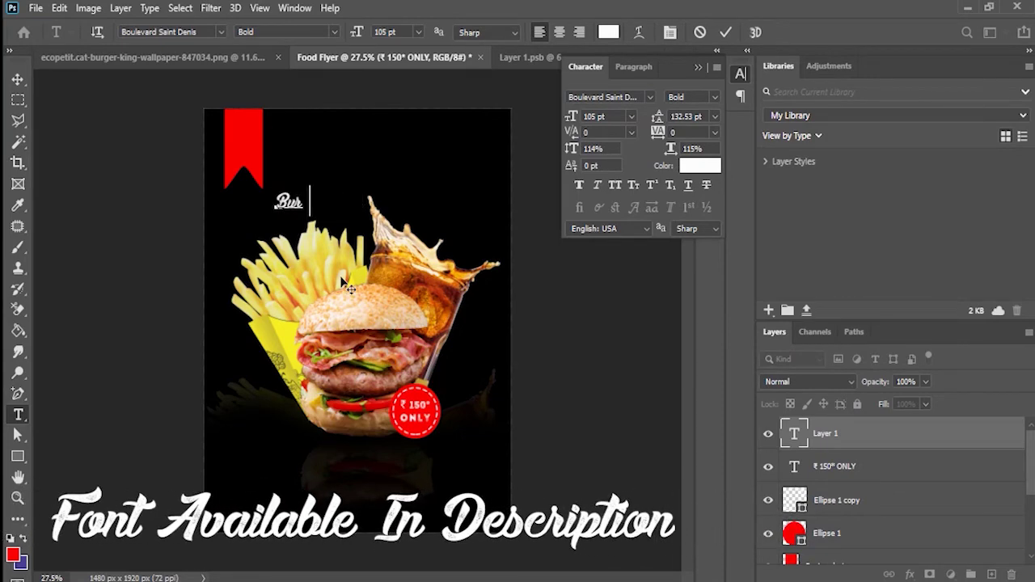
{"action": "type", "text": "ger"}
{"action": "left_click_drag", "start_coordinate": [324, 202], "coordinate": [275, 203]}
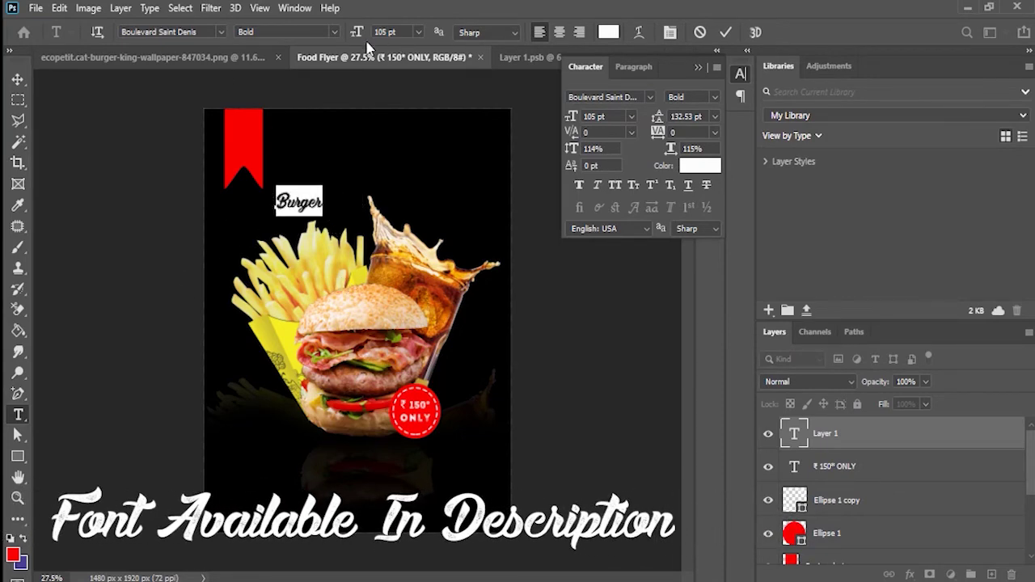
{"action": "left_click_drag", "start_coordinate": [357, 32], "coordinate": [458, 52]}
{"action": "left_click_drag", "start_coordinate": [356, 32], "coordinate": [380, 63]}
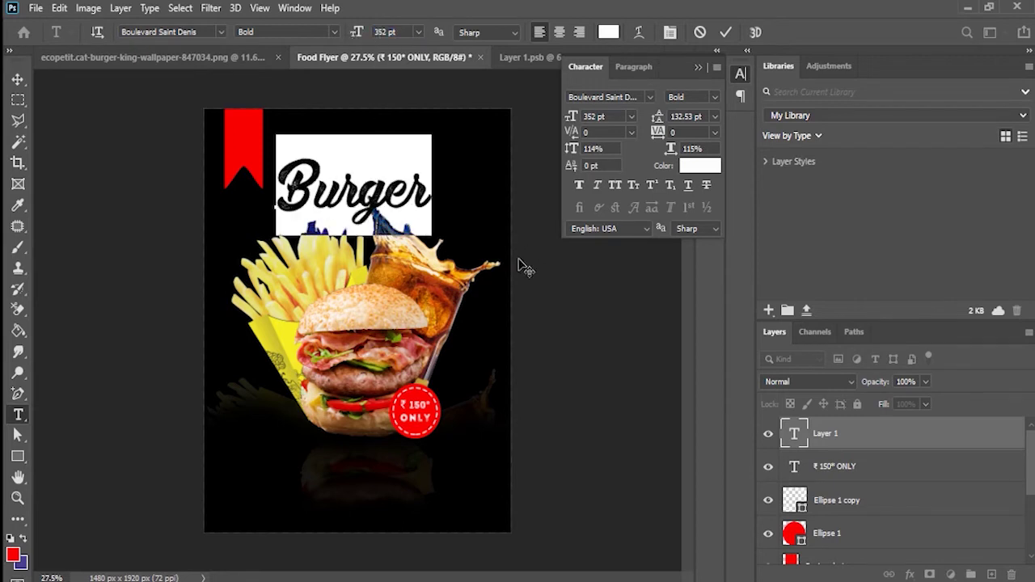
{"action": "key", "text": "ctrl+Return"}
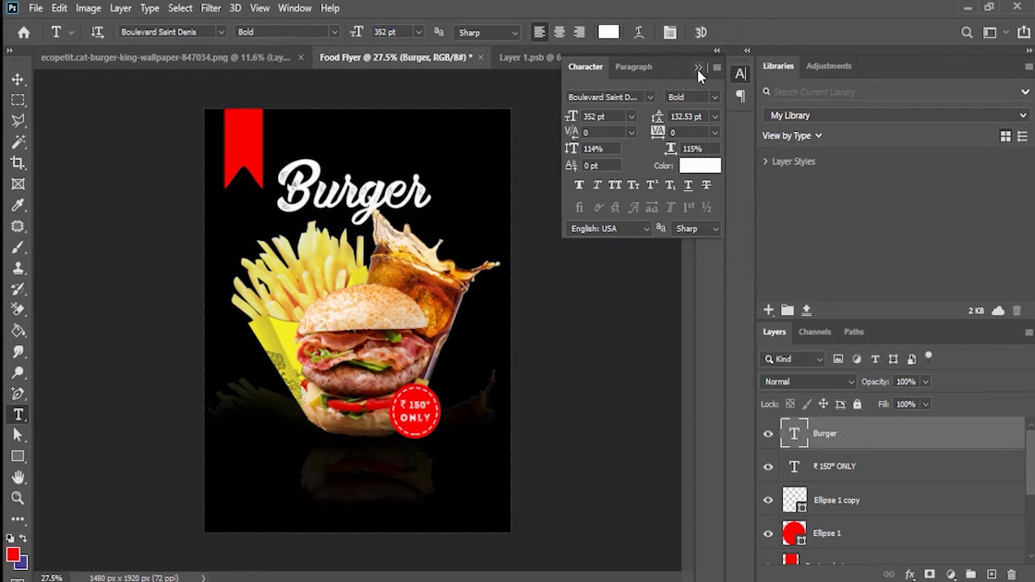
Step: Move the Burger title slightly up beside the ribbon and set its size to 280 pt
{"action": "left_click", "coordinate": [715, 58]}
{"action": "left_click_drag", "start_coordinate": [372, 207], "coordinate": [378, 192]}
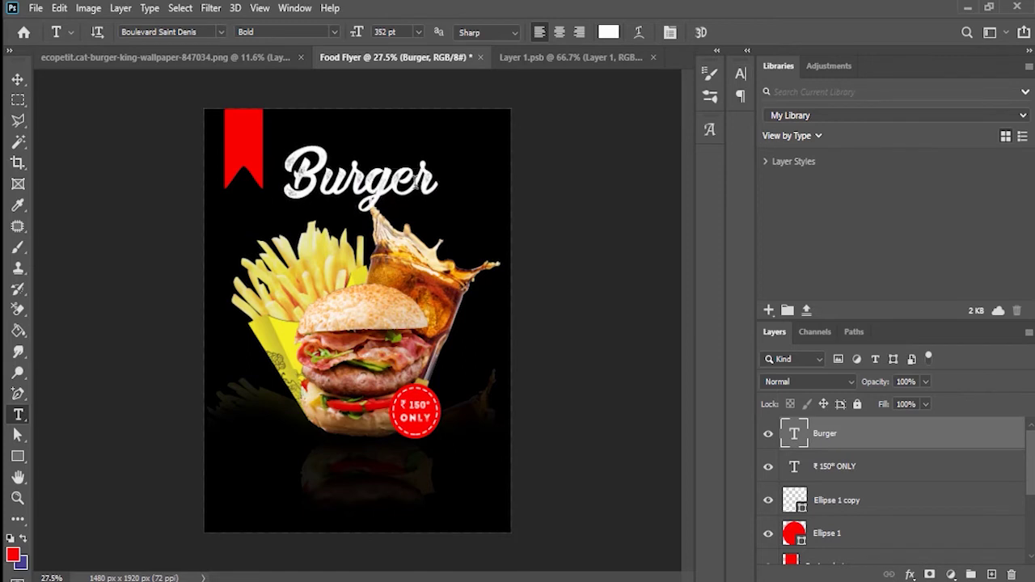
{"action": "left_click", "coordinate": [436, 176]}
{"action": "key", "text": "ctrl+a"}
{"action": "left_click_drag", "start_coordinate": [357, 32], "coordinate": [327, 53]}
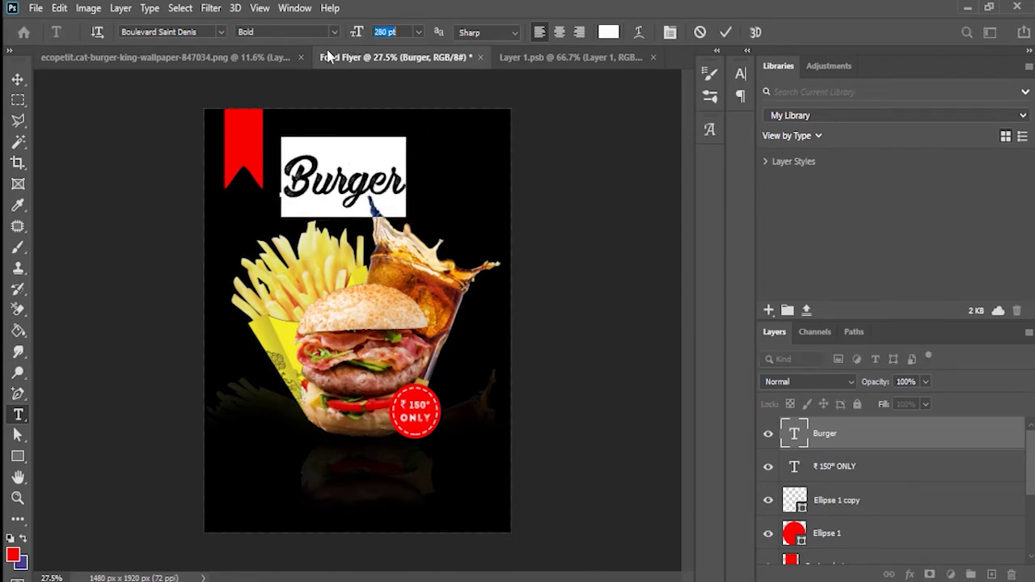
Step: Enlarge the letter B of the Burger title to 400 pt and reposition the title close beside the red ribbon
{"action": "left_click_drag", "start_coordinate": [347, 186], "coordinate": [300, 175]}
{"action": "double_click", "coordinate": [321, 173]}
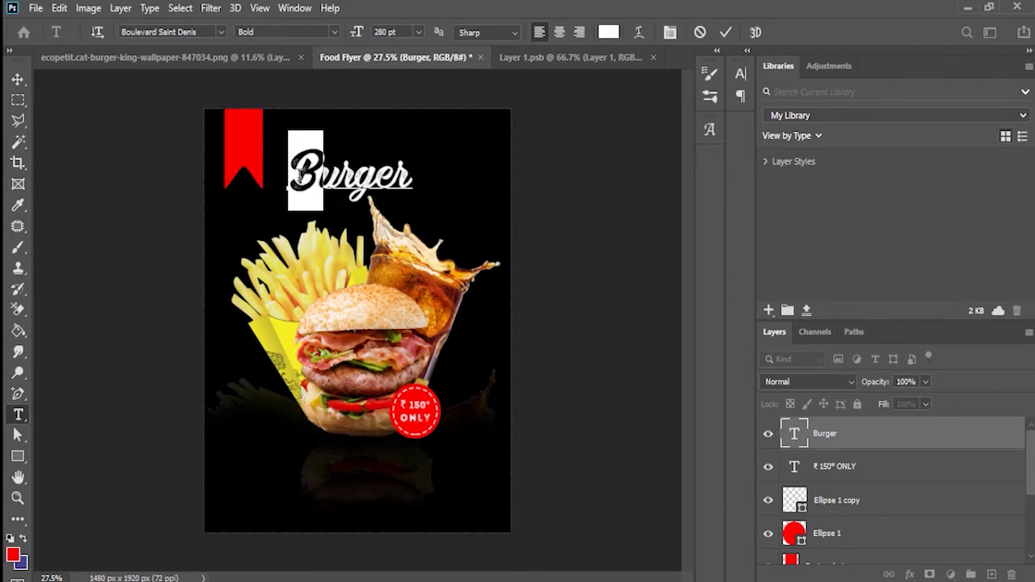
{"action": "left_click_drag", "start_coordinate": [355, 38], "coordinate": [447, 49]}
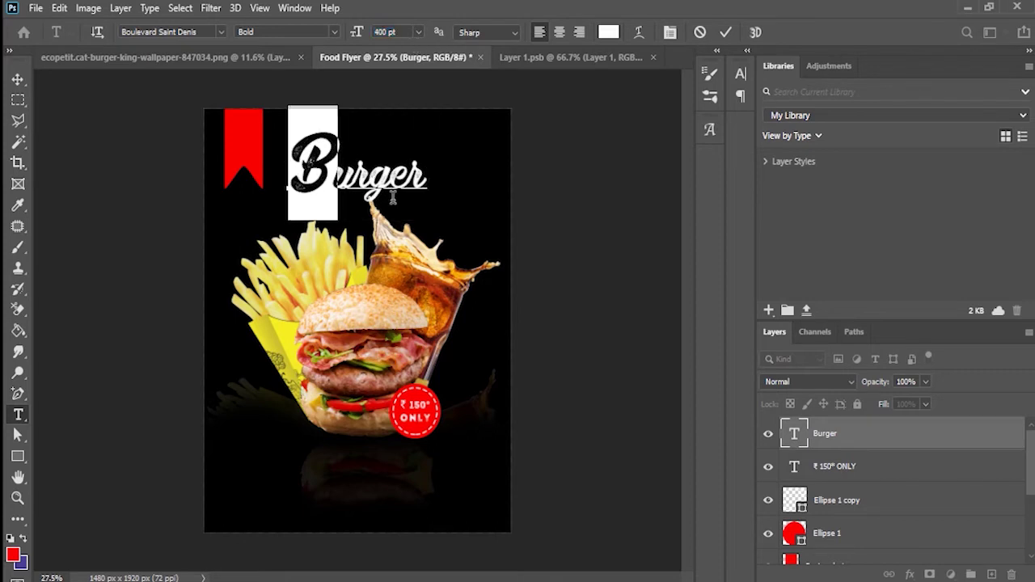
{"action": "left_click_drag", "start_coordinate": [393, 198], "coordinate": [376, 192]}
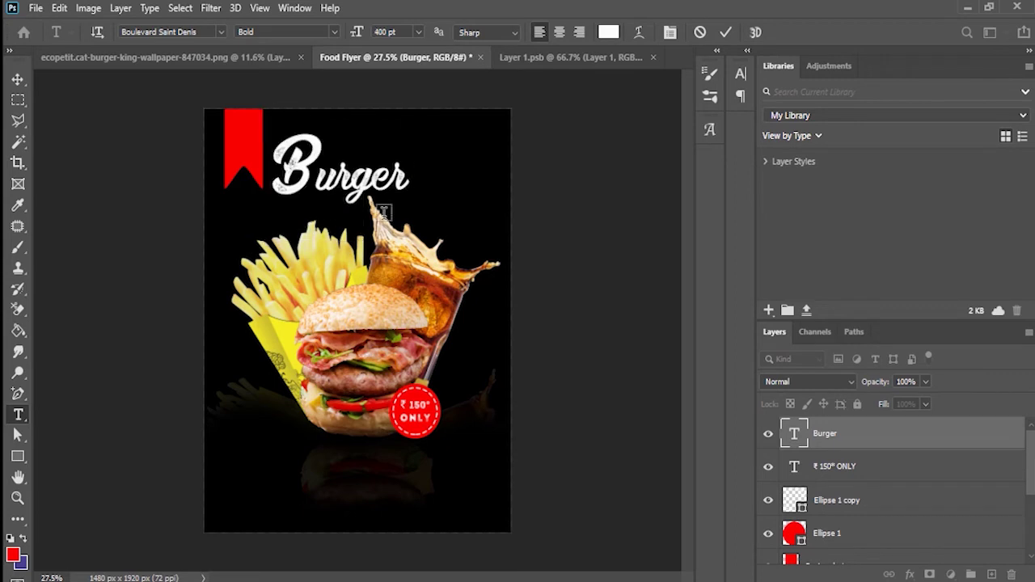
{"action": "key", "text": "ctrl+t"}
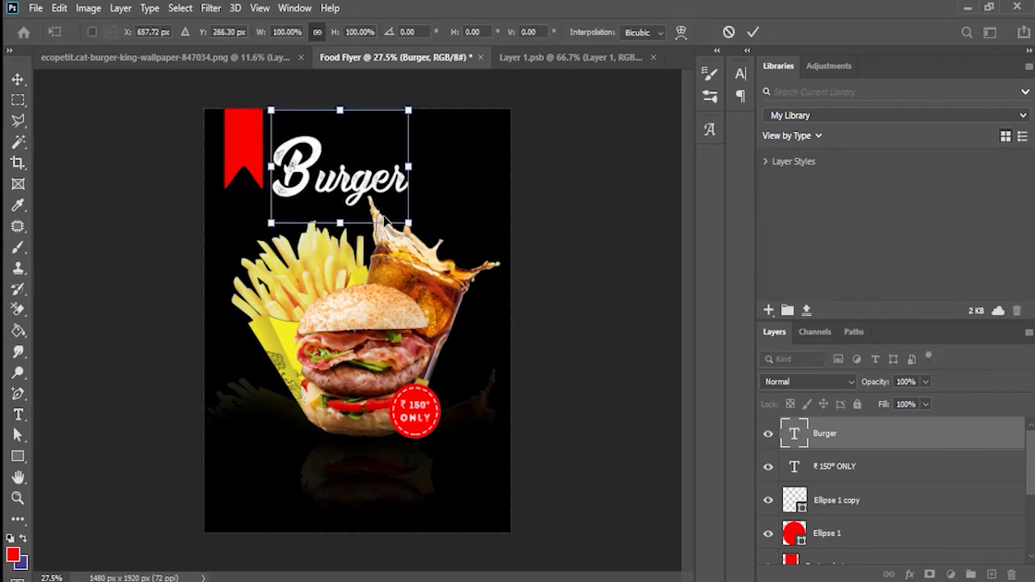
{"action": "left_click_drag", "start_coordinate": [384, 217], "coordinate": [386, 219]}
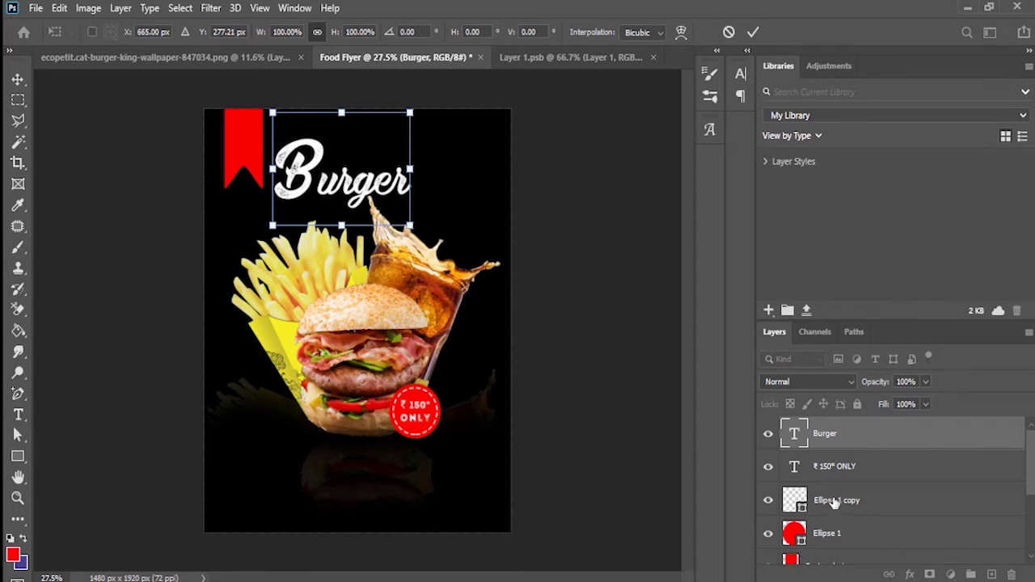
Step: Nudge the cocacola_PNG24 image in the Coca Cola group to the left, closer behind the burger
{"action": "scroll", "coordinate": [836, 504], "scroll_direction": "down", "scroll_amount": 3}
{"action": "left_click", "coordinate": [785, 489]}
{"action": "left_click", "coordinate": [849, 557]}
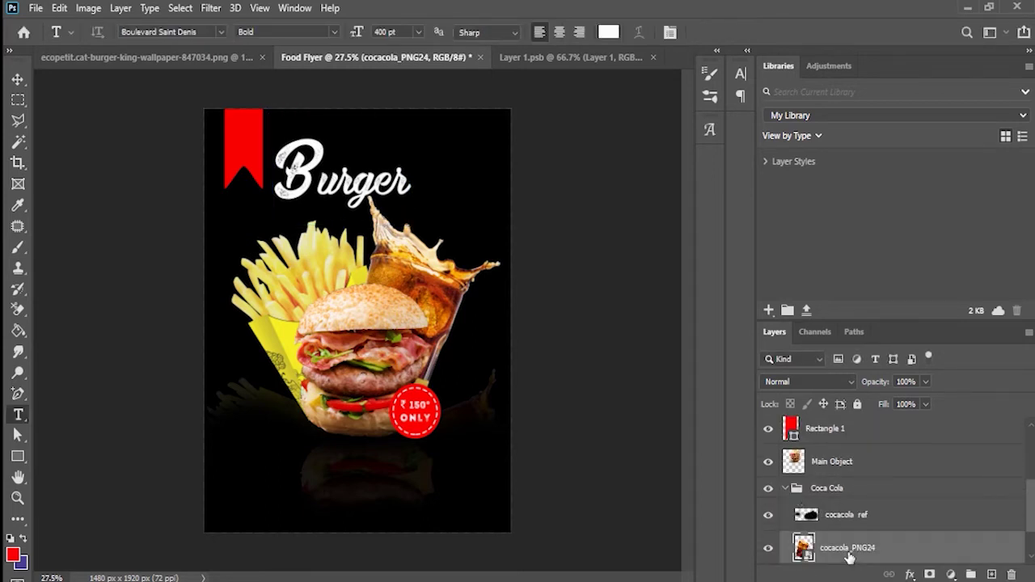
{"action": "key", "text": "ctrl+t"}
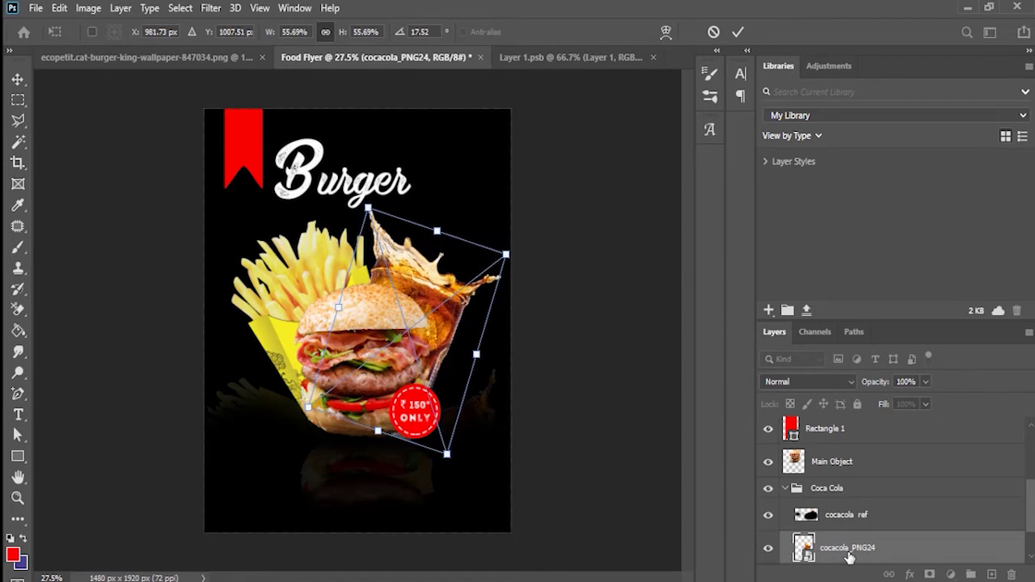
{"action": "key", "text": "Down"}
{"action": "key", "text": "Left"}
{"action": "key", "text": "Left"}
{"action": "key", "text": "Left"}
{"action": "key", "text": "Left"}
{"action": "key", "text": "Left"}
{"action": "key", "text": "Left"}
{"action": "key", "text": "Left"}
{"action": "key", "text": "Left"}
{"action": "key", "text": "Left"}
{"action": "key", "text": "Left"}
{"action": "key", "text": "Left"}
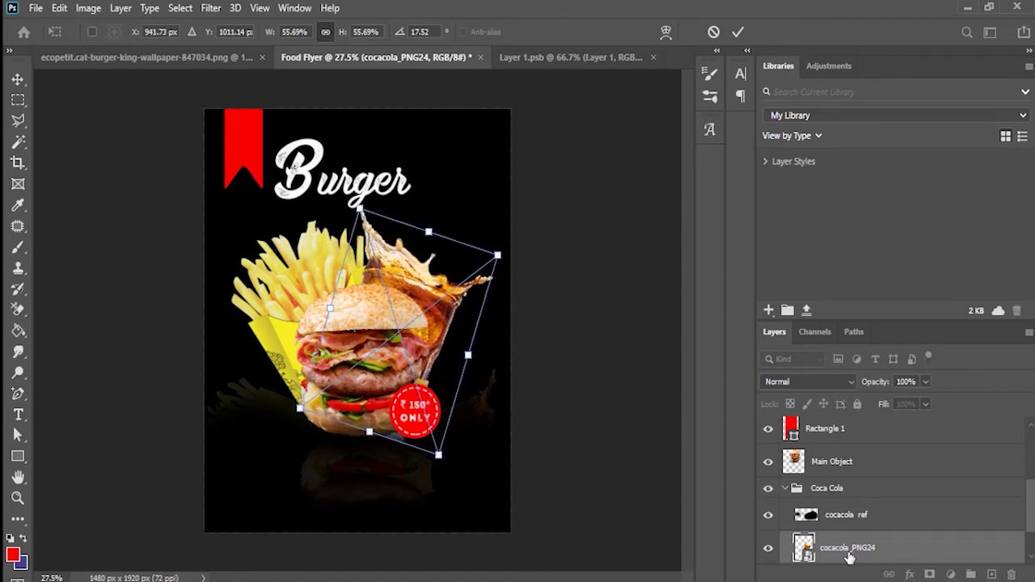
Step: Rotate the cola image clockwise to about 33° and nudge it slightly down
{"action": "left_click_drag", "start_coordinate": [467, 460], "coordinate": [445, 474]}
{"action": "key", "text": "Down"}
{"action": "key", "text": "Down"}
{"action": "key", "text": "Down"}
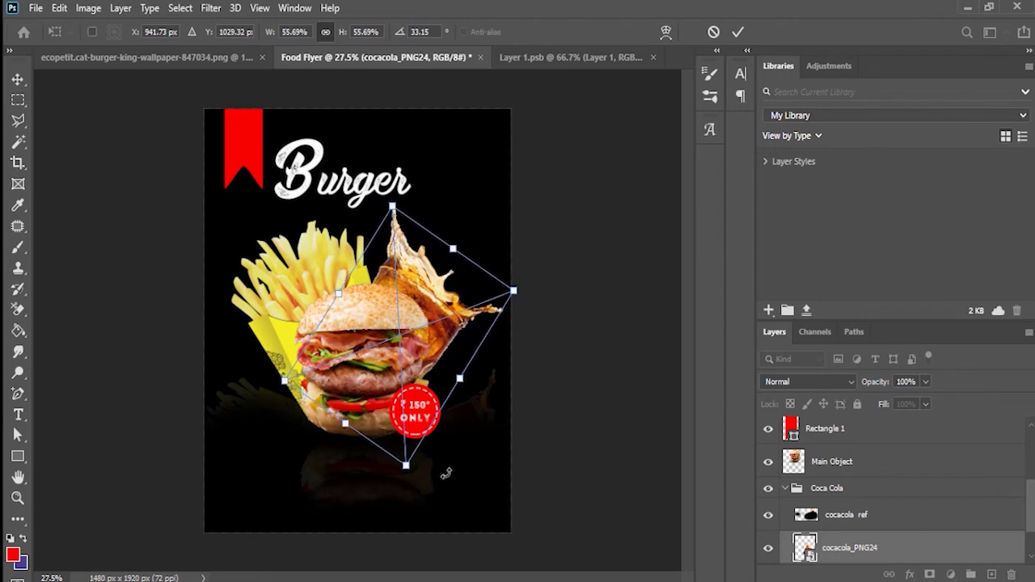
{"action": "key", "text": "Return"}
{"action": "key", "text": "t"}
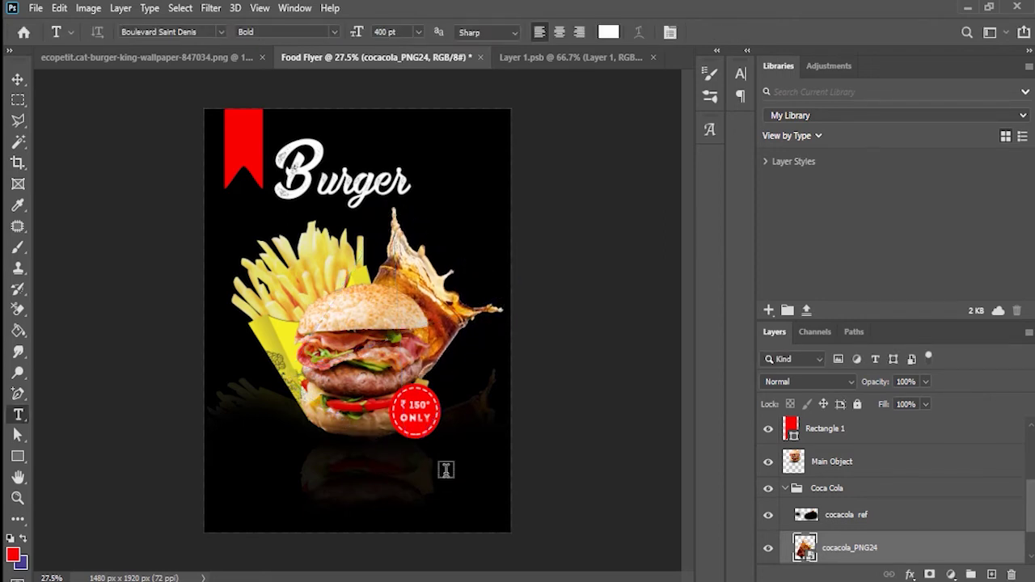
Step: Move the Burger title slightly right and down, and scale it to about 122%
{"action": "scroll", "coordinate": [869, 515], "scroll_direction": "up", "scroll_amount": 5}
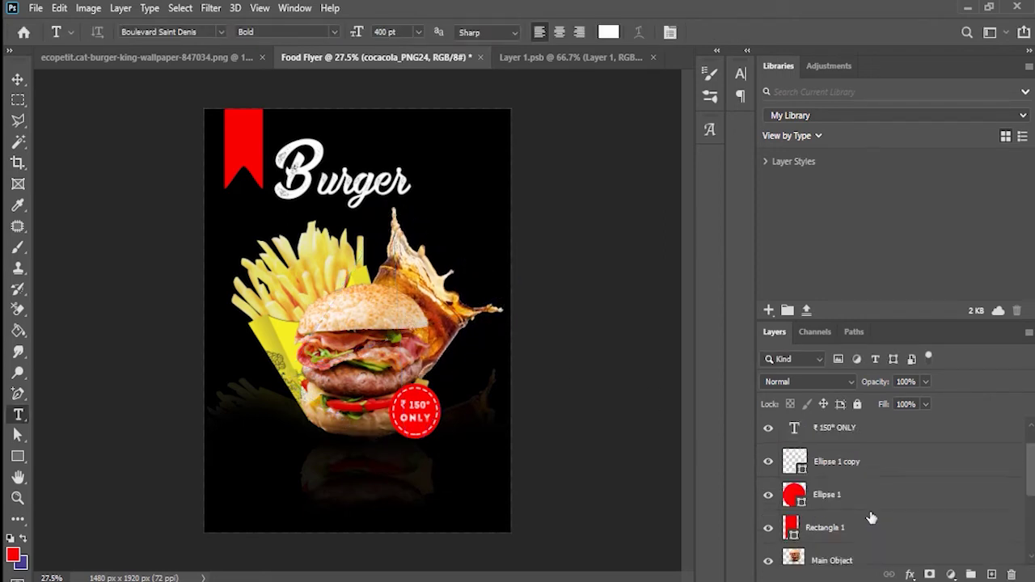
{"action": "left_click", "coordinate": [868, 432]}
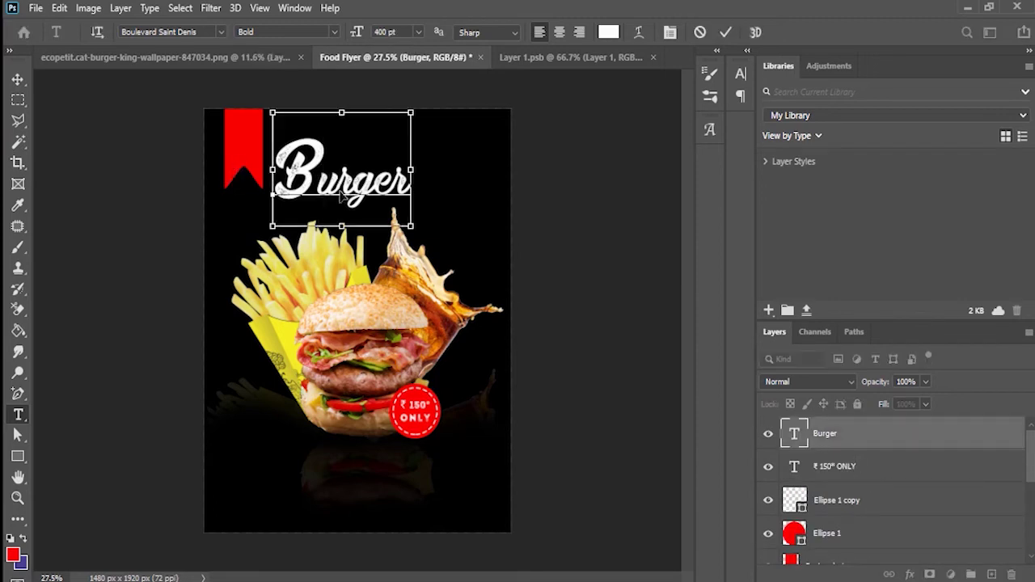
{"action": "key", "text": "ctrl+t"}
{"action": "left_click", "coordinate": [500, 206]}
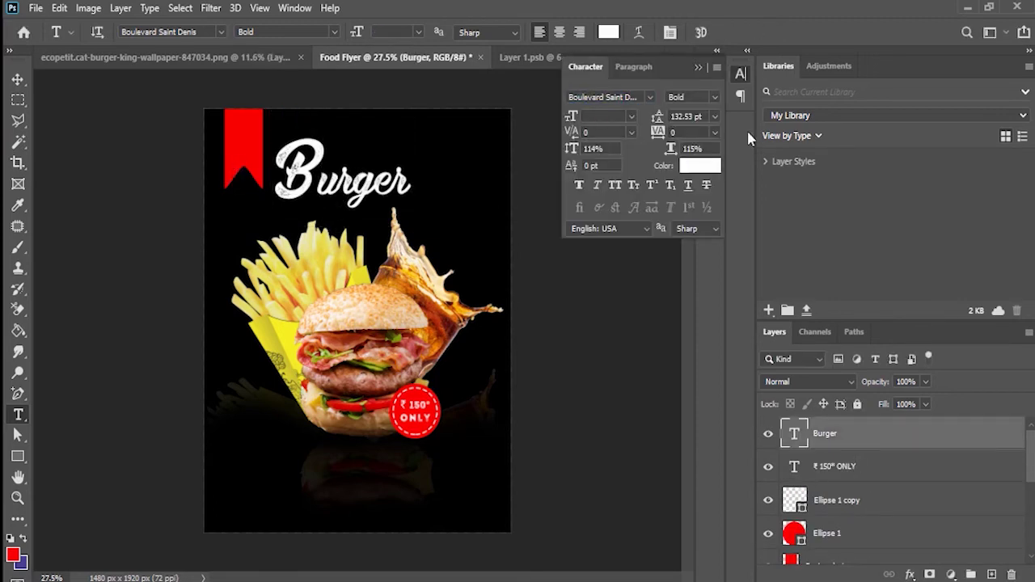
{"action": "left_click", "coordinate": [700, 67]}
{"action": "key", "text": "ctrl+t"}
{"action": "left_click_drag", "start_coordinate": [331, 179], "coordinate": [342, 189]}
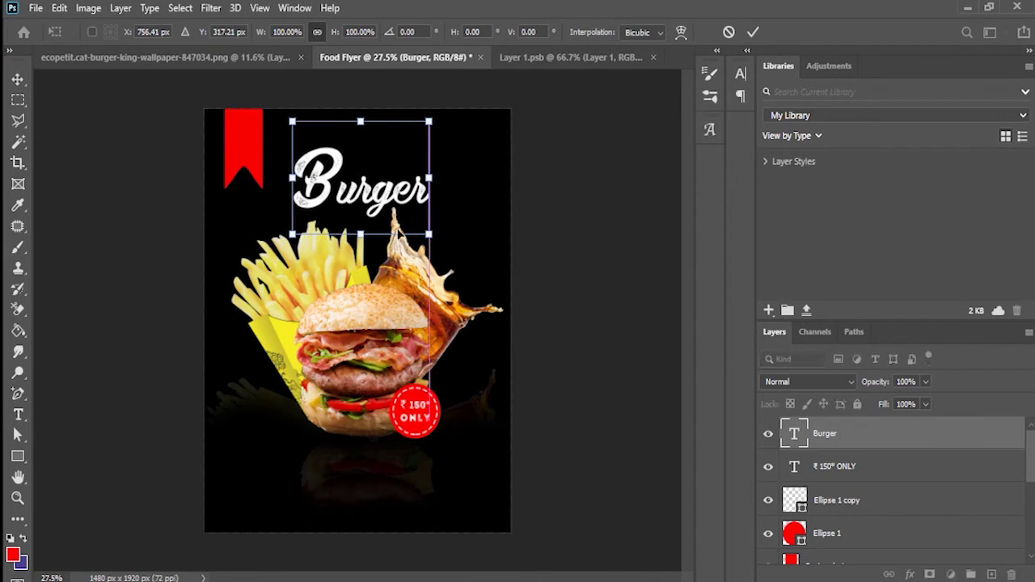
{"action": "left_click_drag", "start_coordinate": [421, 178], "coordinate": [451, 177]}
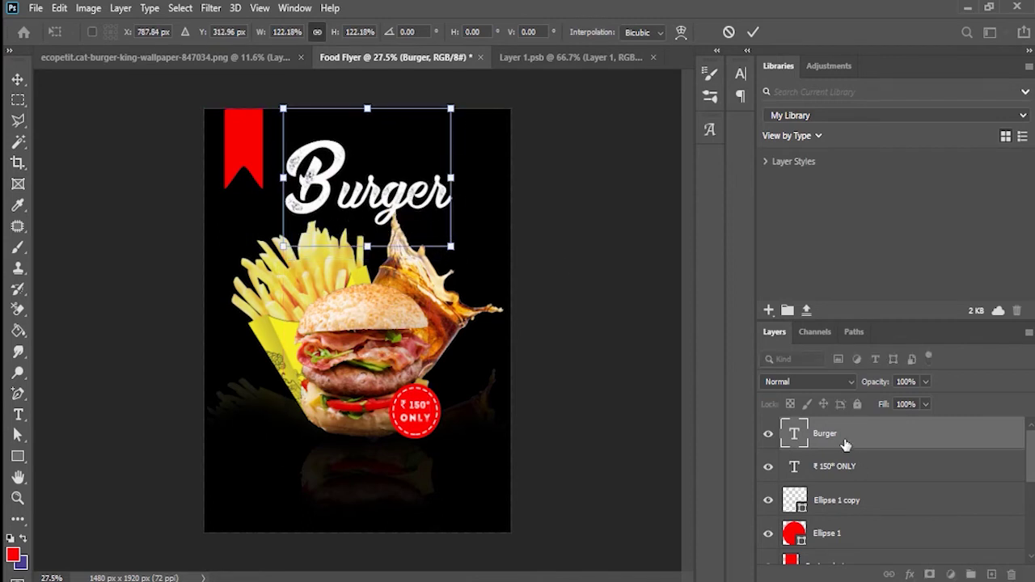
{"action": "key", "text": "Return"}
{"action": "key", "text": "t"}
Step: Move the Burger text layer below the Fries group in the layer stack
{"action": "scroll", "coordinate": [844, 502], "scroll_direction": "down", "scroll_amount": 5}
{"action": "left_click_drag", "start_coordinate": [855, 581], "coordinate": [855, 534]}
{"action": "scroll", "coordinate": [790, 441], "scroll_direction": "up", "scroll_amount": 2}
{"action": "left_click", "coordinate": [792, 473]}
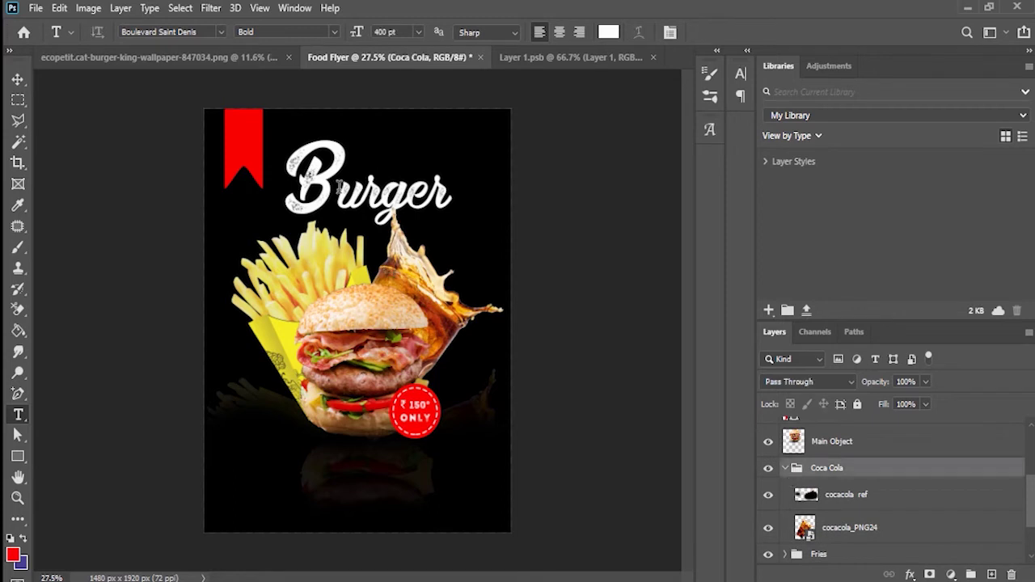
Step: Add the text Meat at 454 pt on a new layer and place it above the word Burger
{"action": "left_click", "coordinate": [376, 155]}
{"action": "left_click", "coordinate": [374, 368]}
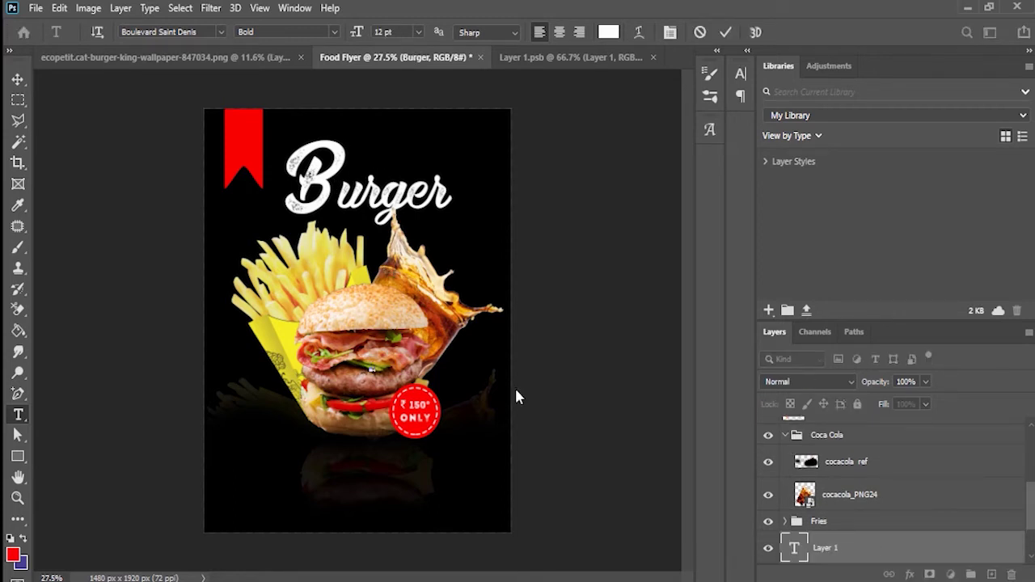
{"action": "left_click_drag", "start_coordinate": [357, 32], "coordinate": [574, 317]}
{"action": "key", "text": "ctrl+Return"}
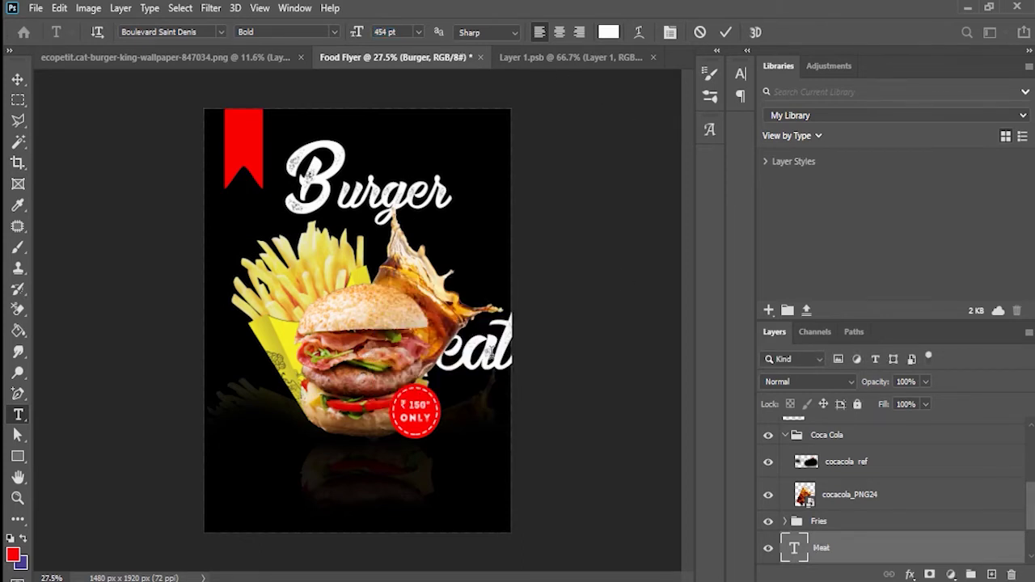
{"action": "left_click_drag", "start_coordinate": [491, 356], "coordinate": [486, 121]}
Step: Set the Meat text size to 317 pt
{"action": "double_click", "coordinate": [485, 128]}
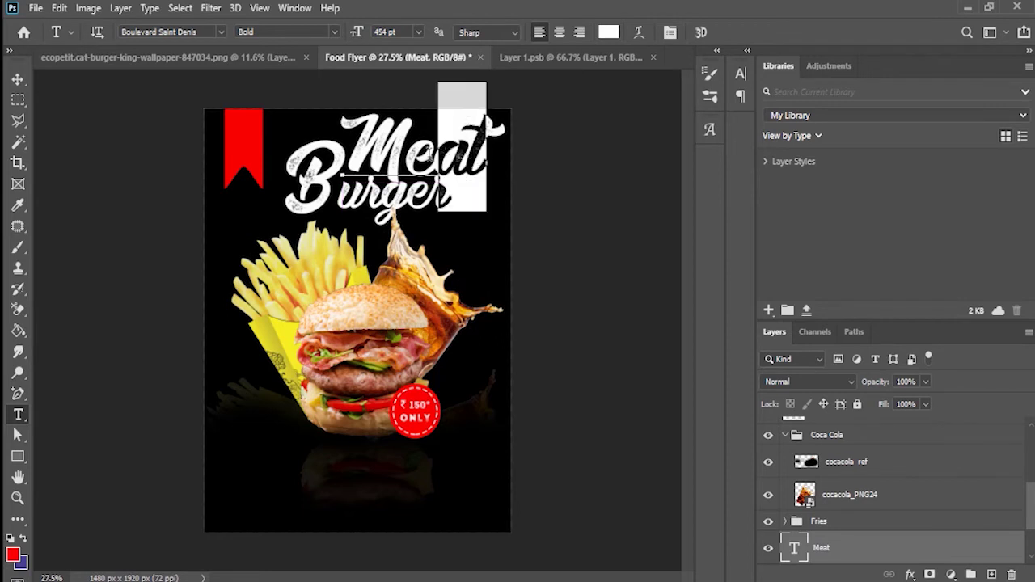
{"action": "left_click_drag", "start_coordinate": [357, 34], "coordinate": [343, 45]}
{"action": "left_click", "coordinate": [402, 142]}
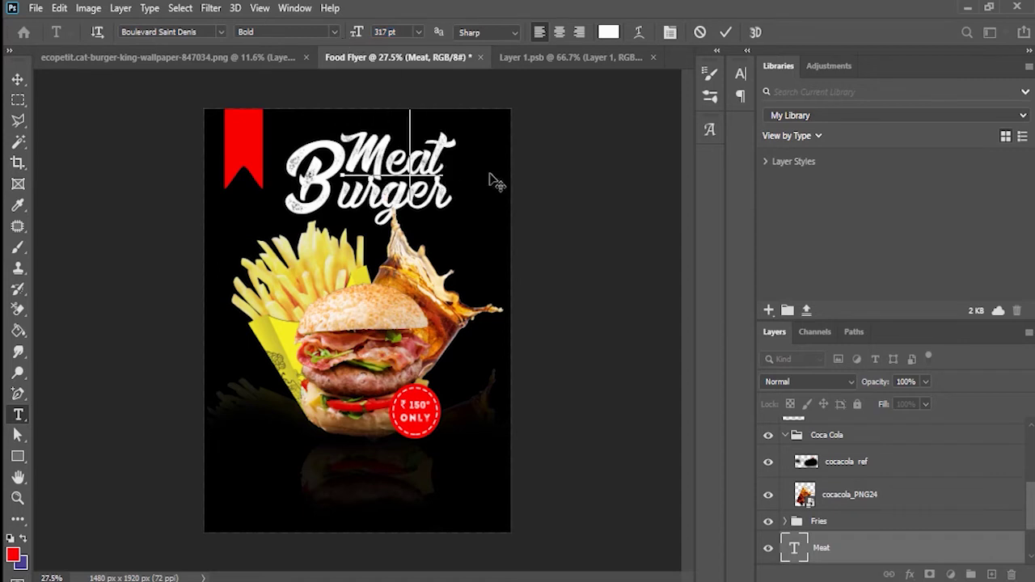
Step: Nudge the Meat text up and to the right so it sits clear of the Burger title
{"action": "left_click", "coordinate": [852, 545]}
{"action": "key", "text": "ctrl+t"}
{"action": "key", "text": "Up"}
{"action": "key", "text": "Up"}
{"action": "key", "text": "Up"}
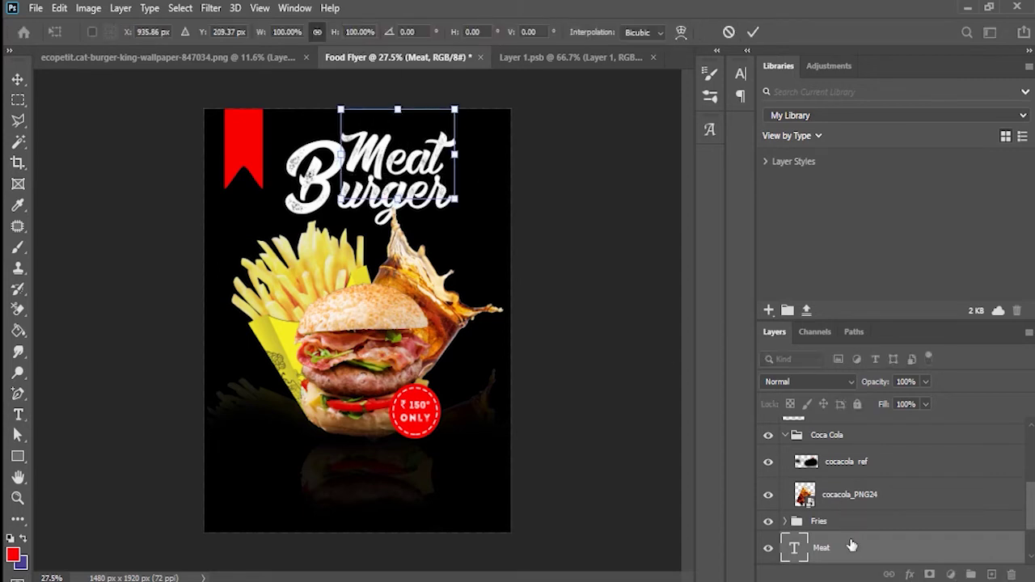
{"action": "key", "text": "Right"}
{"action": "key", "text": "Right"}
{"action": "key", "text": "Right"}
{"action": "key", "text": "Right"}
{"action": "key", "text": "Up"}
{"action": "key", "text": "Up"}
{"action": "key", "text": "Up"}
{"action": "key", "text": "Up"}
{"action": "key", "text": "Right"}
{"action": "key", "text": "Right"}
{"action": "key", "text": "Right"}
{"action": "key", "text": "Right"}
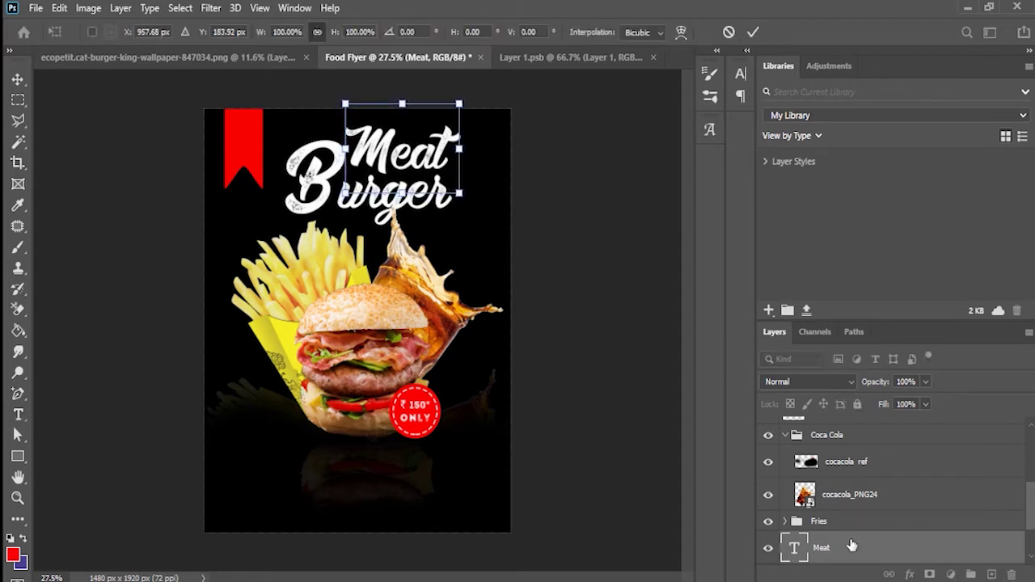
{"action": "key", "text": "Return"}
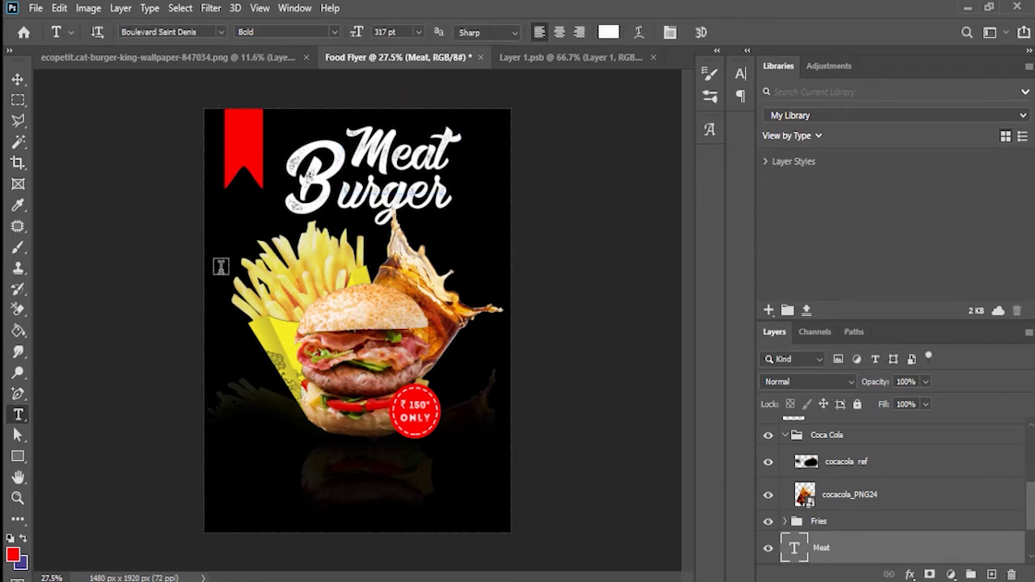
Step: Check the reference flyer video in the browser and set the B of the Burger title to 427.7 pt
{"action": "key", "text": "alt+Tab"}
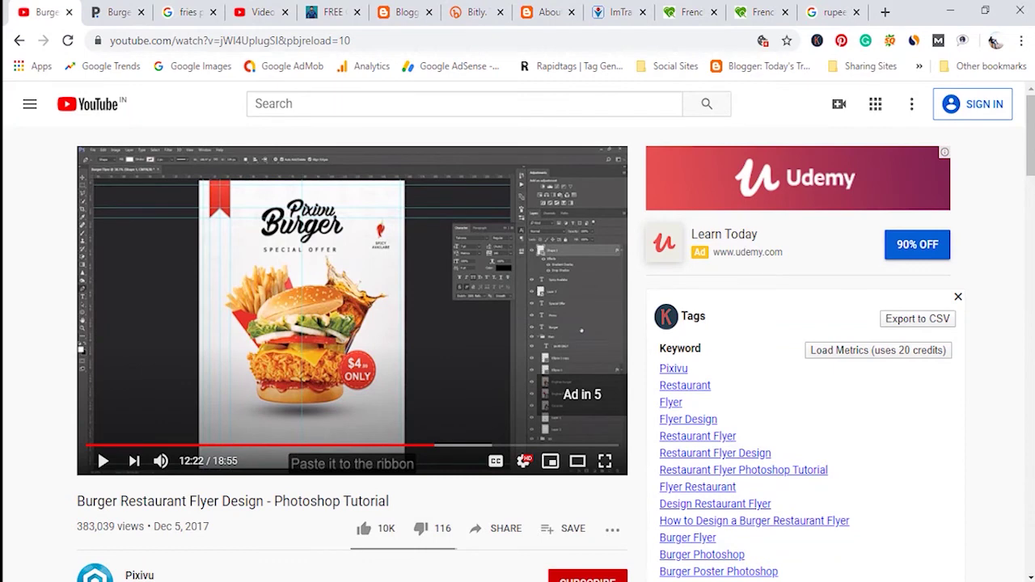
{"action": "key", "text": "alt+Tab"}
{"action": "left_click_drag", "start_coordinate": [343, 182], "coordinate": [298, 172]}
{"action": "left_click_drag", "start_coordinate": [361, 38], "coordinate": [314, 38]}
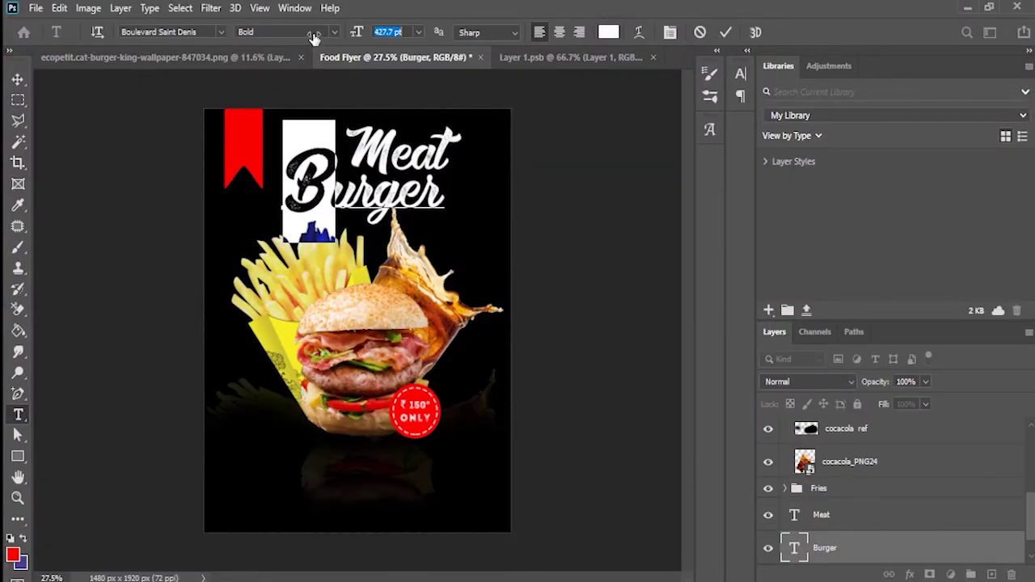
Step: Nudge the Meat text left toward the B of the Burger title
{"action": "left_click", "coordinate": [841, 522]}
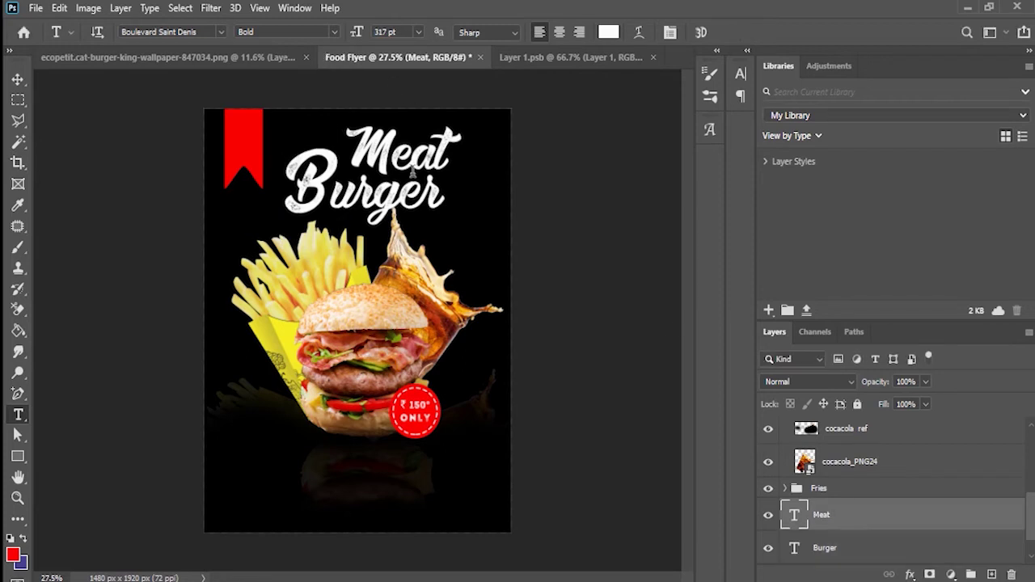
{"action": "key", "text": "ctrl+t"}
{"action": "key", "text": "Left"}
{"action": "key", "text": "Left"}
{"action": "key", "text": "Left"}
{"action": "key", "text": "Left"}
{"action": "key", "text": "Left"}
{"action": "key", "text": "Left"}
{"action": "key", "text": "Left"}
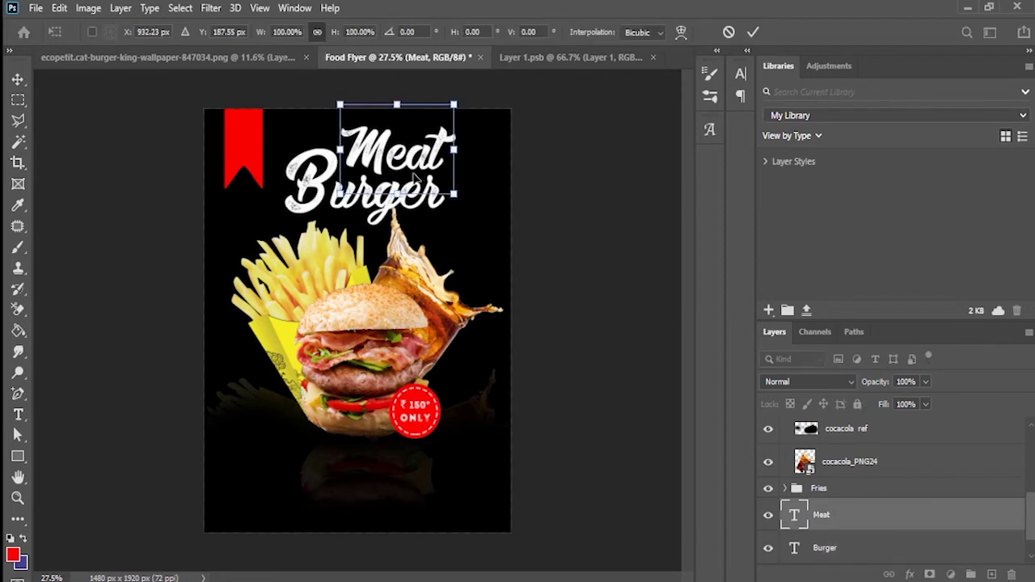
{"action": "key", "text": "Return"}
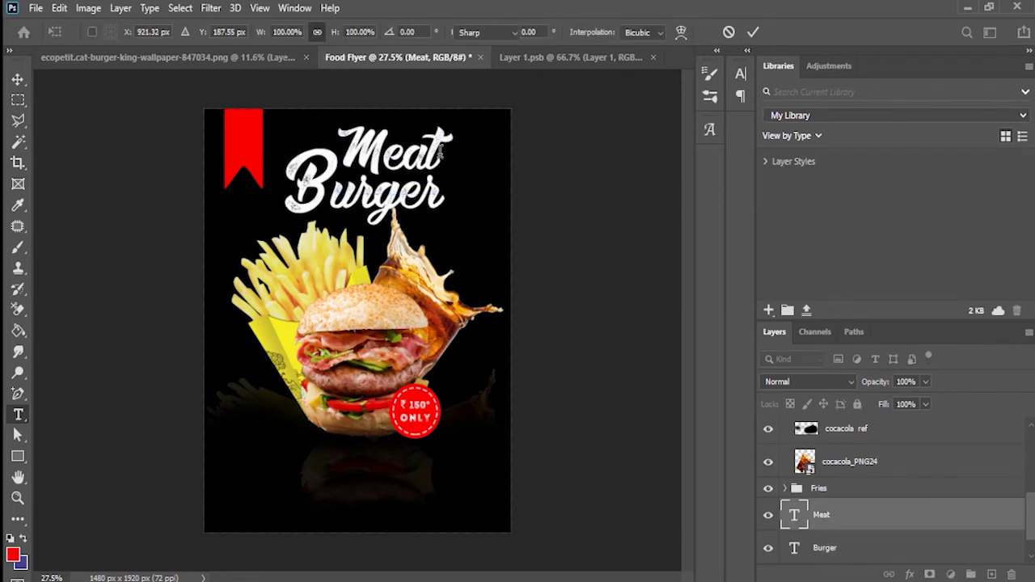
Step: Set the Meat text to 276 pt and shift it slightly right and down above the Burger title
{"action": "left_click_drag", "start_coordinate": [442, 155], "coordinate": [333, 151]}
{"action": "left_click_drag", "start_coordinate": [354, 35], "coordinate": [328, 40]}
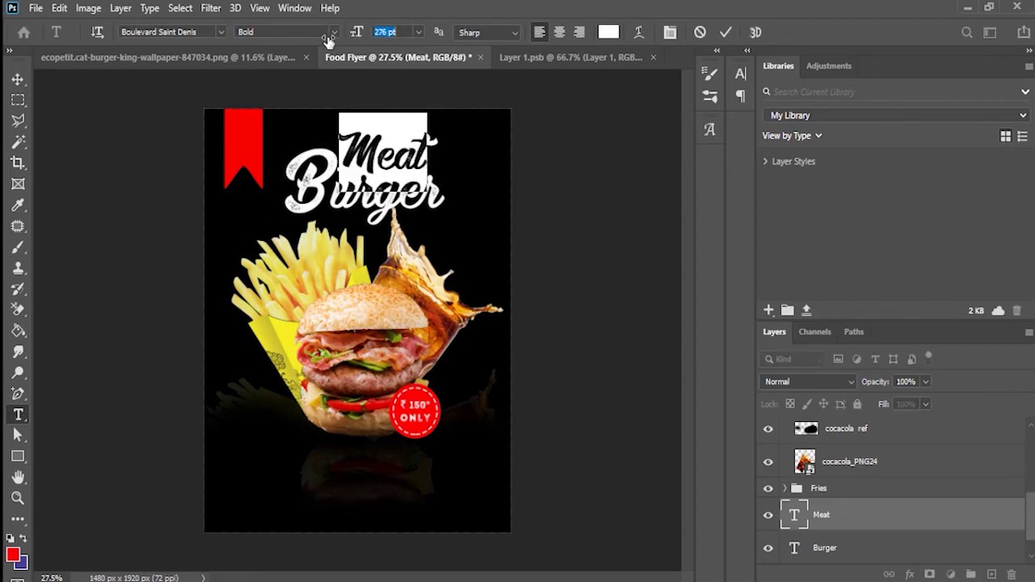
{"action": "left_click", "coordinate": [816, 526]}
{"action": "key", "text": "ctrl+t"}
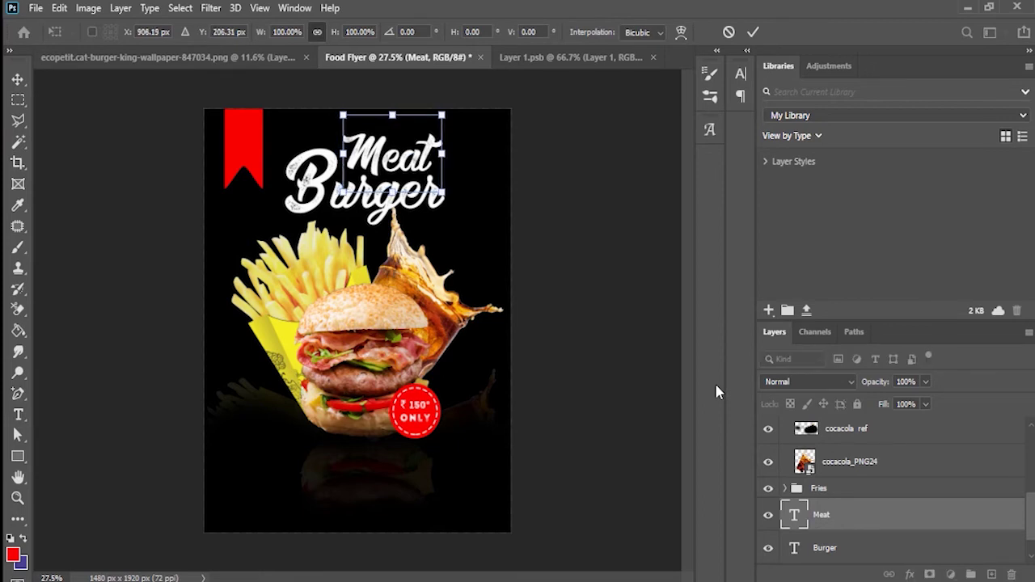
{"action": "key", "text": "Return"}
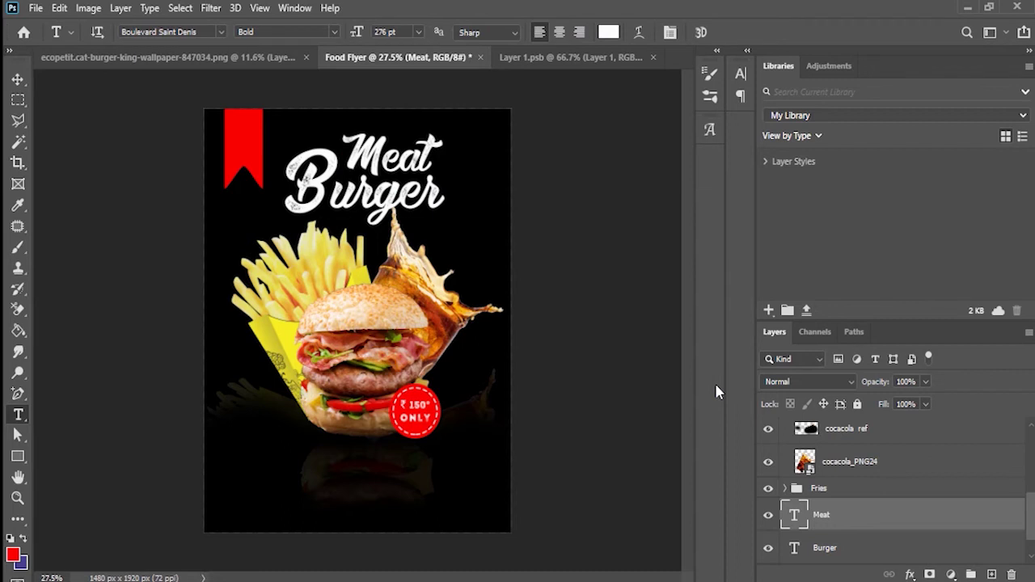
Step: Move the burger, Coca Cola group and Fries group down together by about 150 px to open space beneath the title
{"action": "scroll", "coordinate": [786, 508], "scroll_direction": "up", "scroll_amount": 3}
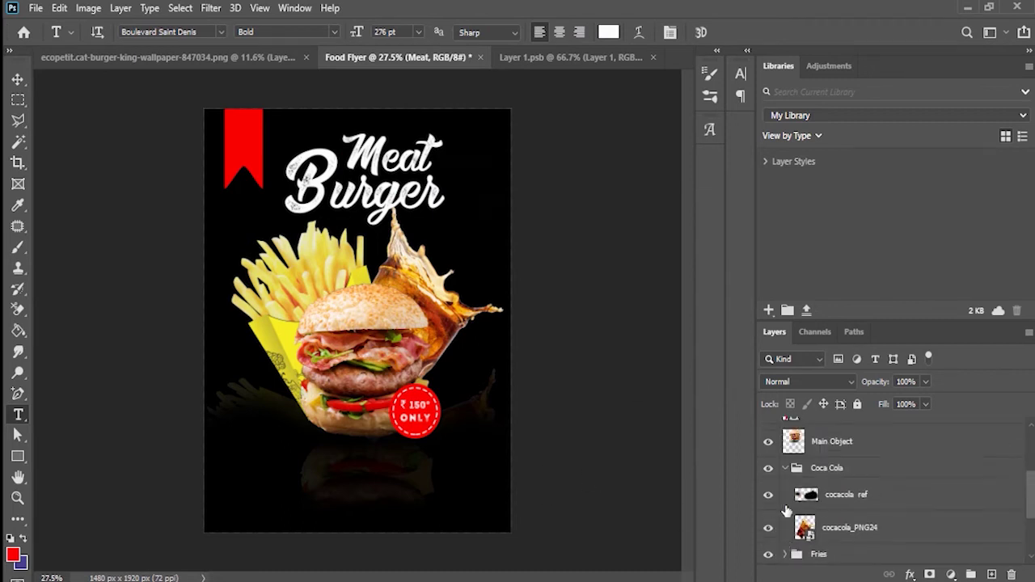
{"action": "left_click", "coordinate": [785, 471]}
{"action": "left_click", "coordinate": [833, 492]}
{"action": "left_click", "coordinate": [844, 474], "text": "shift"}
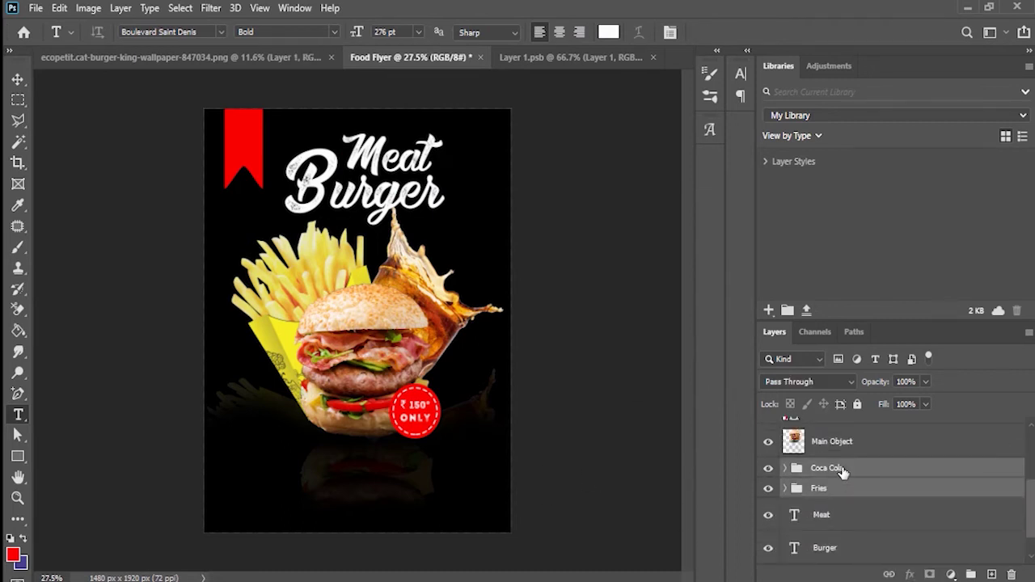
{"action": "scroll", "coordinate": [843, 474], "scroll_direction": "up", "scroll_amount": 1}
{"action": "left_click", "coordinate": [843, 474]}
{"action": "key", "text": "ctrl+t"}
{"action": "key", "text": "shift+Down"}
{"action": "key", "text": "shift+Down"}
{"action": "key", "text": "shift+Down"}
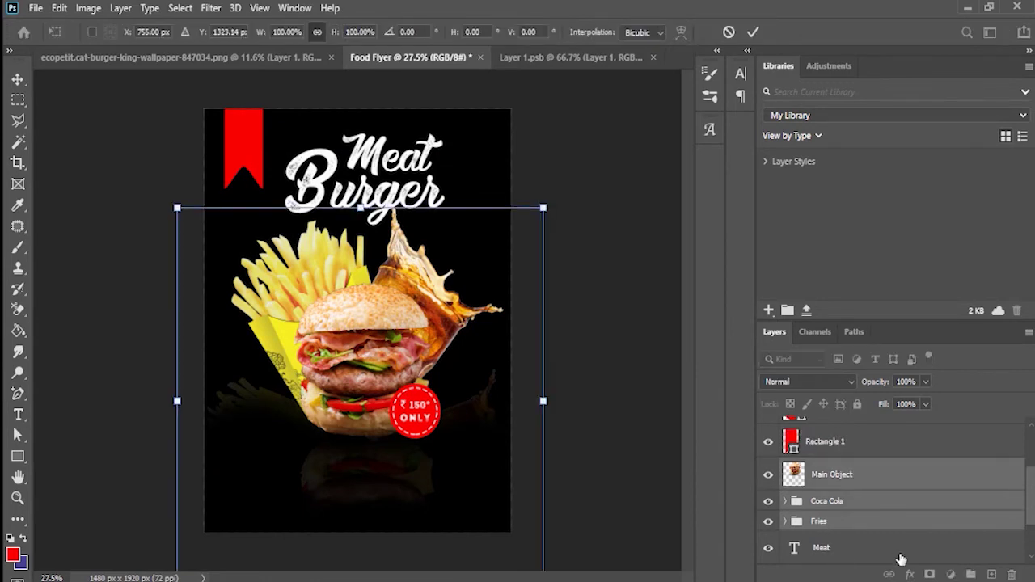
{"action": "key", "text": "shift+Down"}
{"action": "key", "text": "shift+Down"}
{"action": "key", "text": "shift+Down"}
{"action": "key", "text": "shift+Down"}
{"action": "key", "text": "shift+Down"}
{"action": "key", "text": "shift+Down"}
{"action": "key", "text": "shift+Down"}
{"action": "key", "text": "shift+Down"}
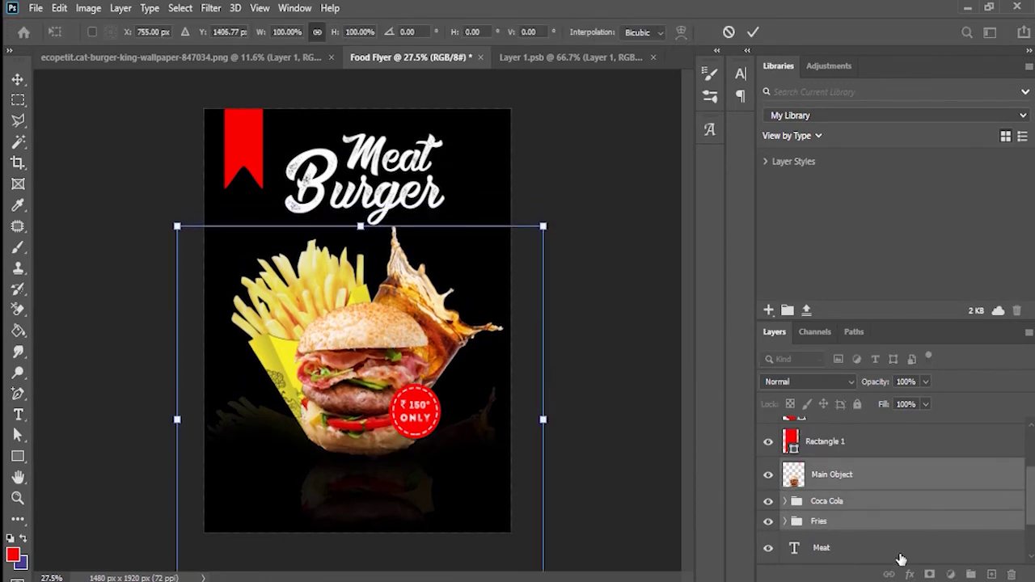
{"action": "key", "text": "shift+Down"}
{"action": "key", "text": "shift+Down"}
{"action": "key", "text": "shift+Down"}
{"action": "key", "text": "shift+Down"}
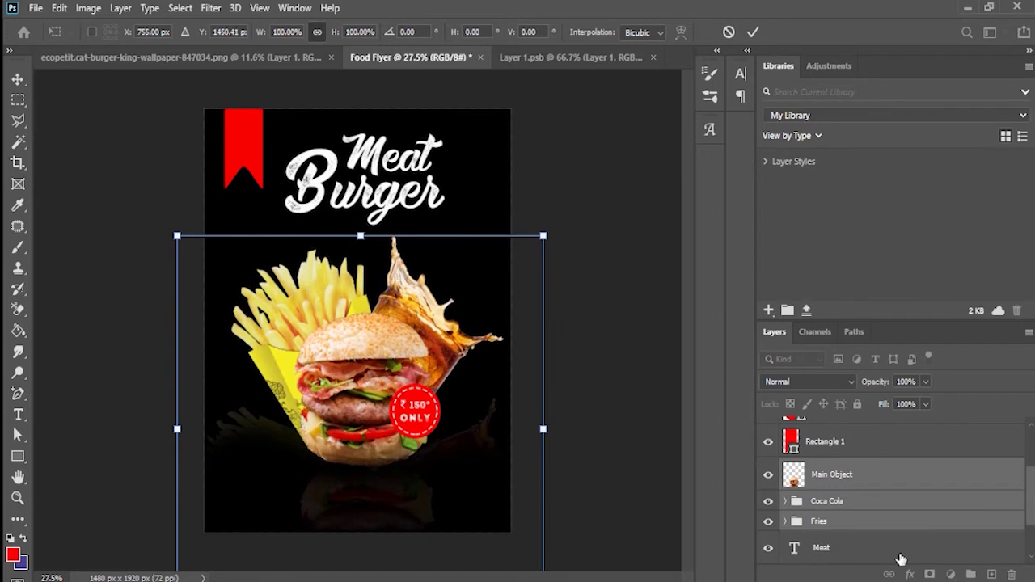
{"action": "key", "text": "shift+Down"}
{"action": "key", "text": "Return"}
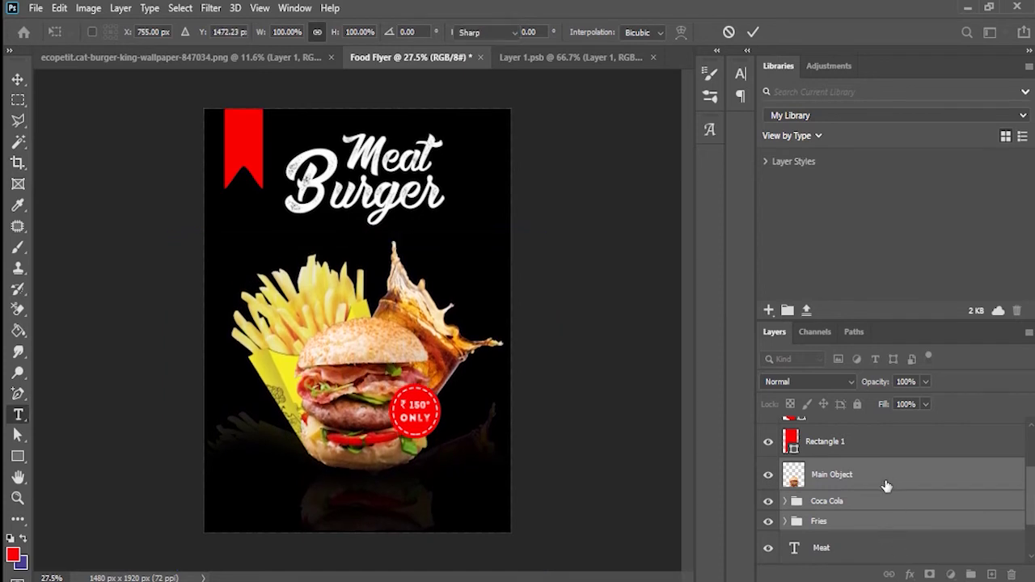
{"action": "key", "text": "t"}
Step: Transform the Meat and Burger texts together, enlarging them slightly and placing them higher beside the red ribbon
{"action": "scroll", "coordinate": [841, 518], "scroll_direction": "up", "scroll_amount": 1}
{"action": "scroll", "coordinate": [829, 507], "scroll_direction": "down", "scroll_amount": 3}
{"action": "left_click", "coordinate": [828, 510]}
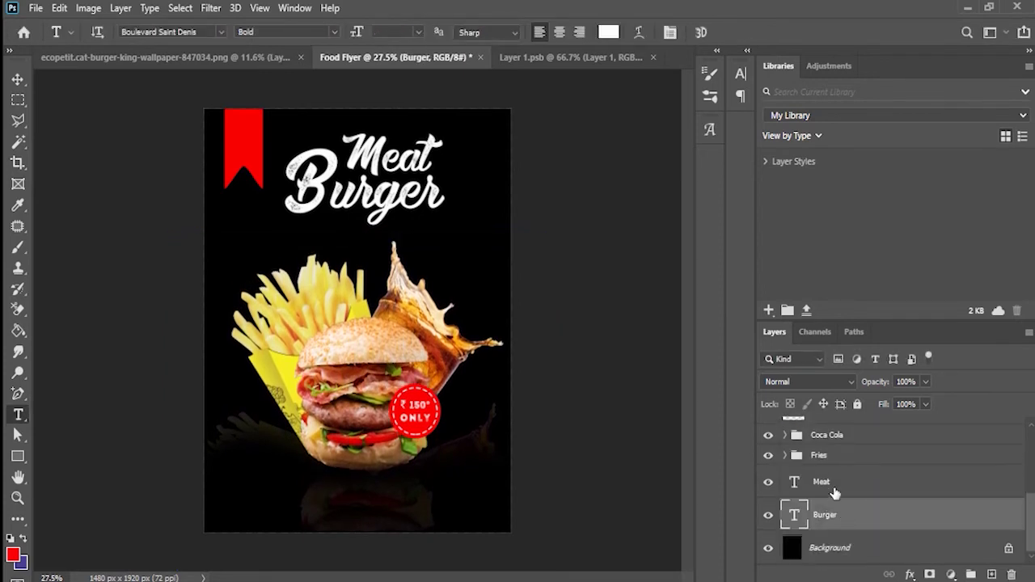
{"action": "left_click", "coordinate": [833, 490], "text": "shift"}
{"action": "key", "text": "ctrl+t"}
{"action": "key", "text": "shift+Down"}
{"action": "key", "text": "shift+Down"}
{"action": "key", "text": "shift+Down"}
{"action": "key", "text": "shift+Down"}
{"action": "key", "text": "shift+Down"}
{"action": "key", "text": "shift+Down"}
{"action": "key", "text": "shift+Down"}
{"action": "key", "text": "shift+Down"}
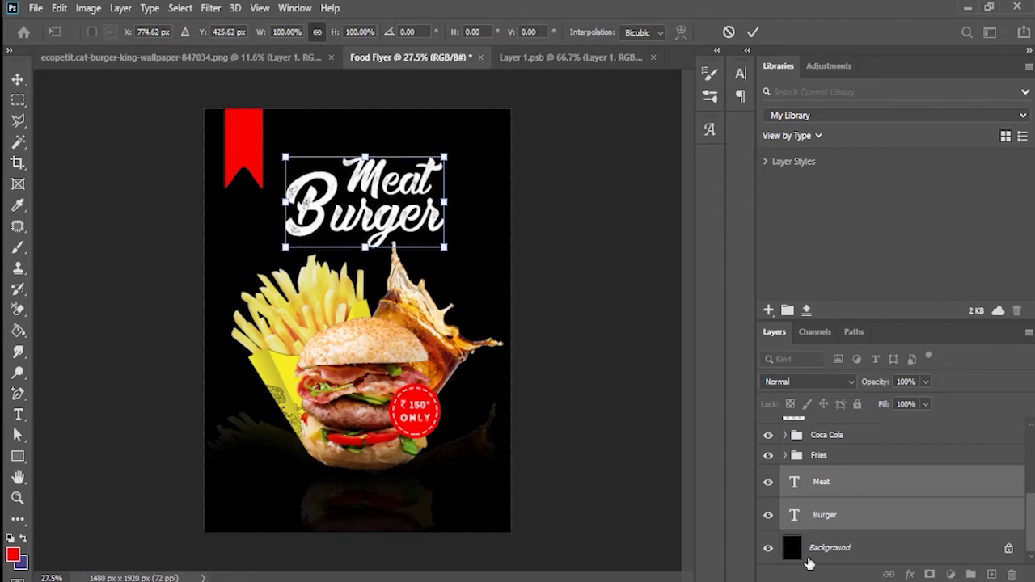
{"action": "left_click_drag", "start_coordinate": [445, 245], "coordinate": [449, 223]}
{"action": "left_click_drag", "start_coordinate": [408, 194], "coordinate": [420, 188]}
{"action": "left_click_drag", "start_coordinate": [435, 153], "coordinate": [449, 155]}
{"action": "key", "text": "Return"}
{"action": "key", "text": "t"}
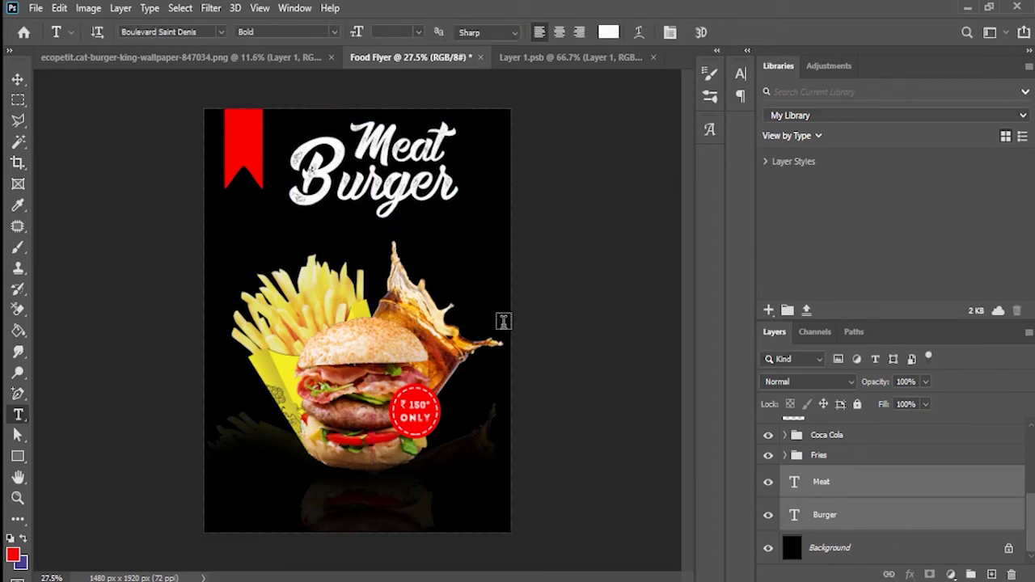
Step: Scale the Meat and Burger texts together down to about 89.7%
{"action": "key", "text": "ctrl+t"}
{"action": "left_click_drag", "start_coordinate": [458, 216], "coordinate": [442, 208]}
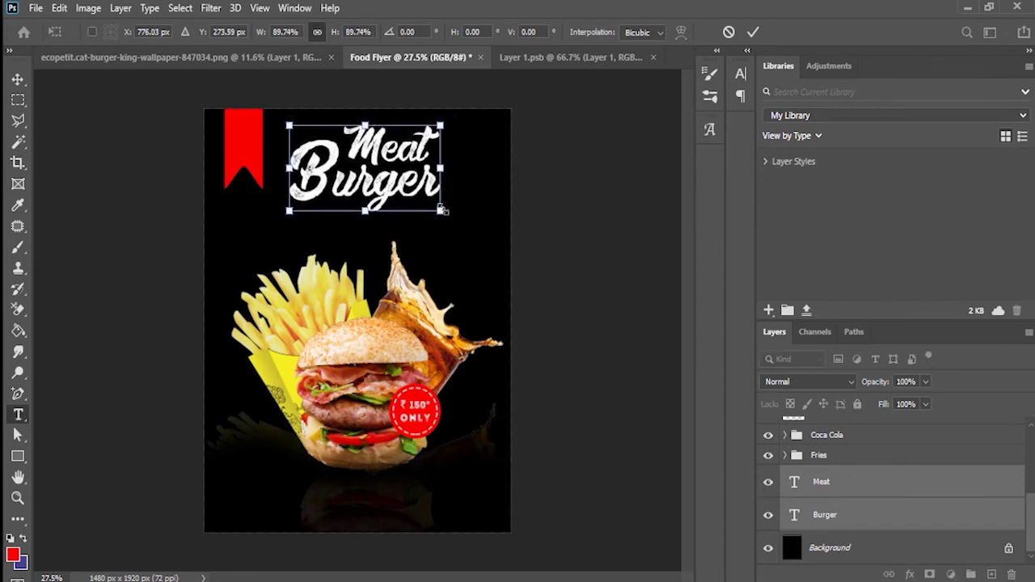
{"action": "key", "text": "Return"}
{"action": "key", "text": "t"}
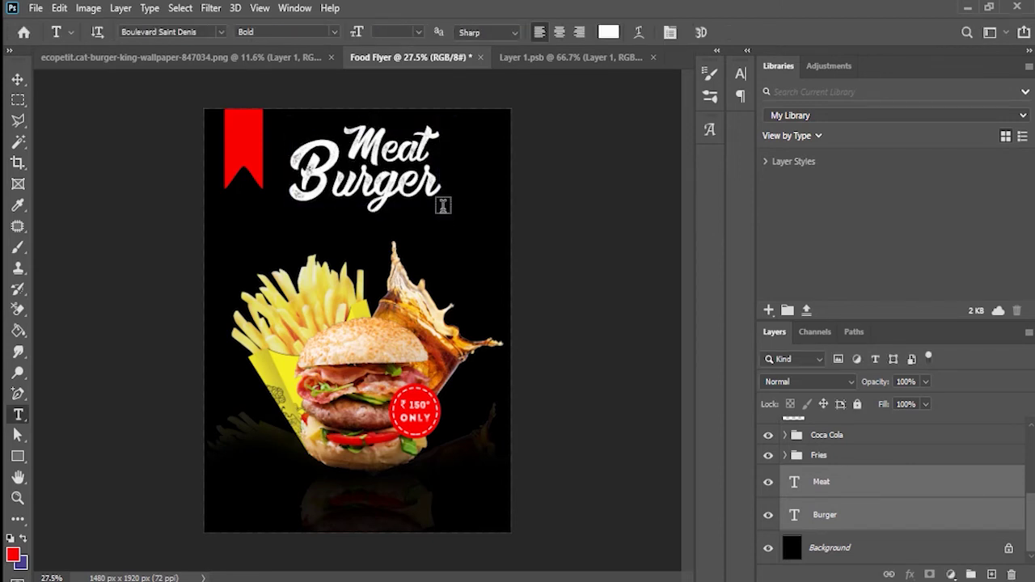
Step: Add the text SPECIAL OFFER in Century Gothic Regular below the Burger title
{"action": "left_click", "coordinate": [311, 229]}
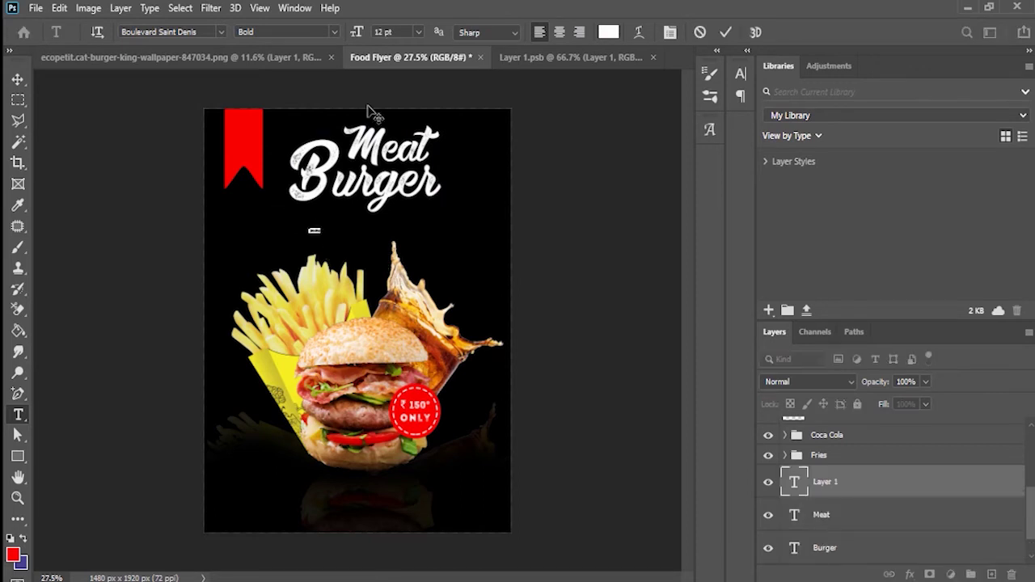
{"action": "left_click_drag", "start_coordinate": [359, 32], "coordinate": [485, 50]}
{"action": "left_click", "coordinate": [710, 73]}
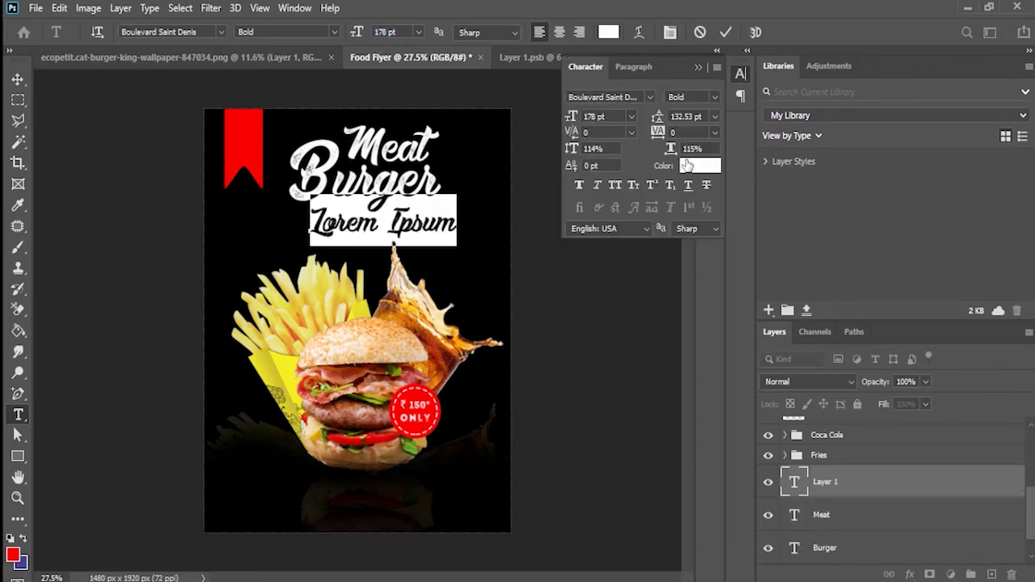
{"action": "left_click", "coordinate": [649, 96]}
{"action": "left_click", "coordinate": [599, 177]}
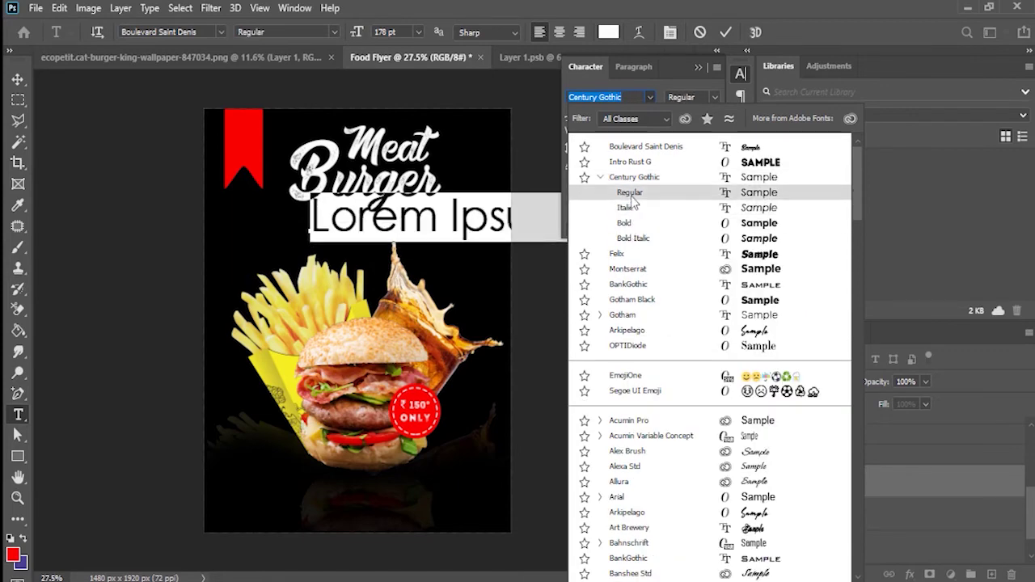
{"action": "left_click", "coordinate": [629, 193]}
{"action": "type", "text": "S"}
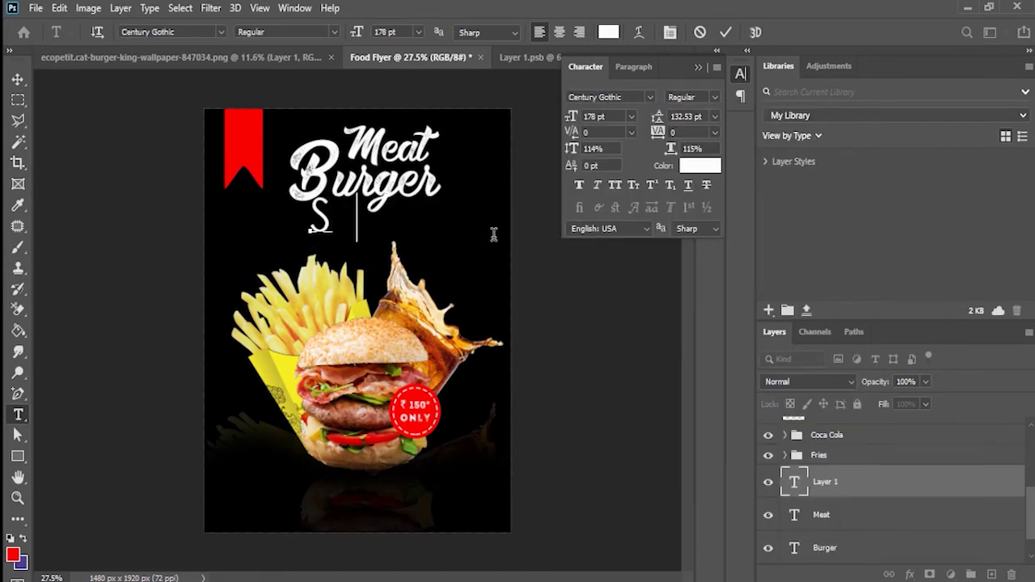
{"action": "type", "text": "PECIAL C"}
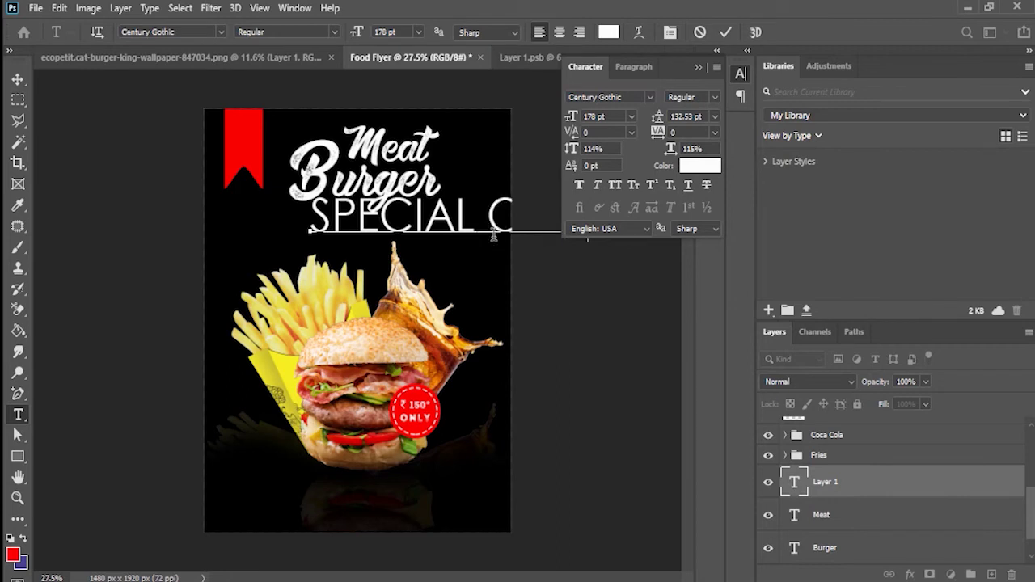
Step: Set the SPECIAL OFFER text to 36 pt with a tracking of 1120
{"action": "left_click_drag", "start_coordinate": [318, 212], "coordinate": [686, 241]}
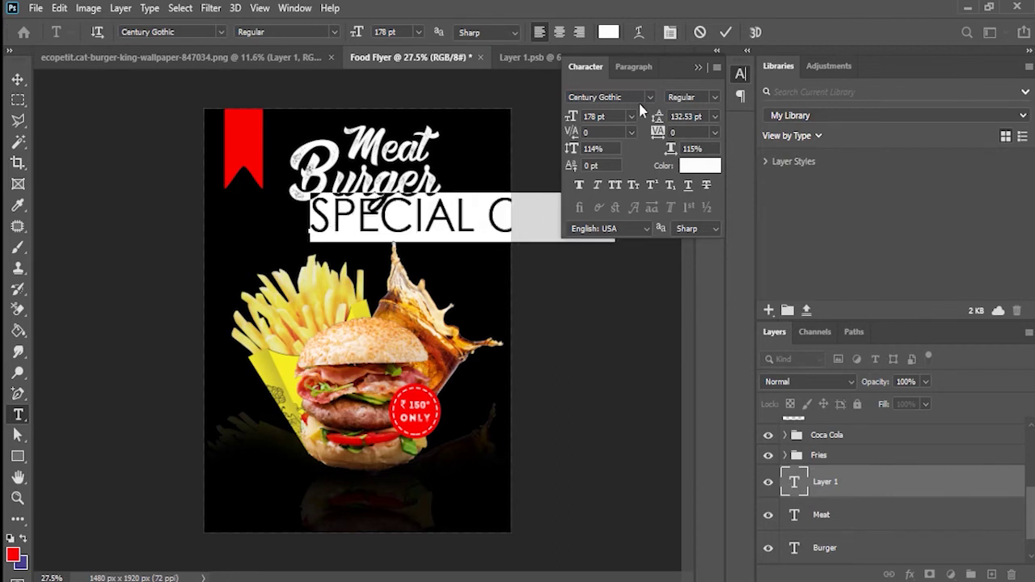
{"action": "left_click_drag", "start_coordinate": [572, 120], "coordinate": [464, 122]}
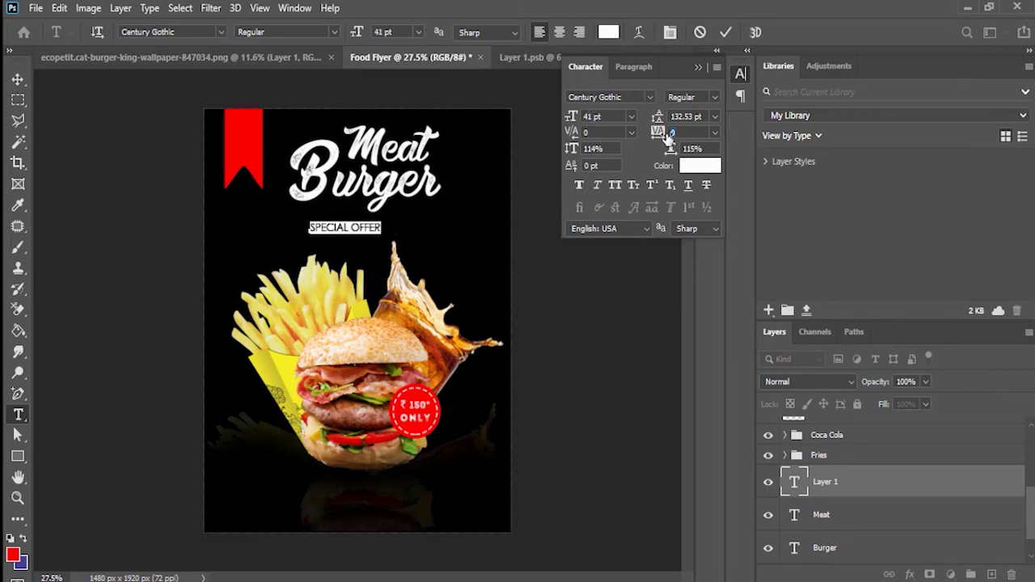
{"action": "left_click_drag", "start_coordinate": [668, 137], "coordinate": [701, 139]}
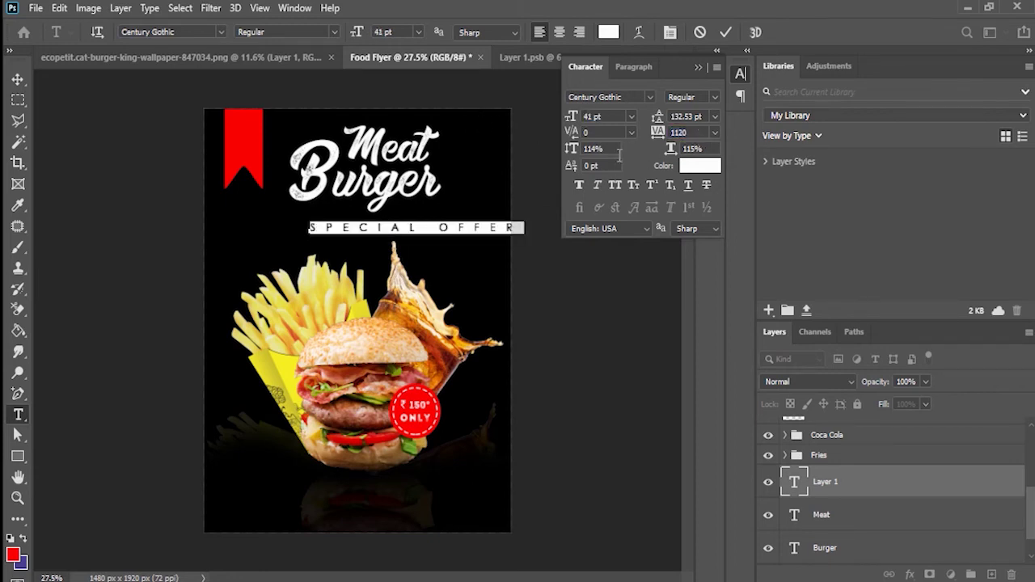
{"action": "left_click_drag", "start_coordinate": [571, 120], "coordinate": [569, 120]}
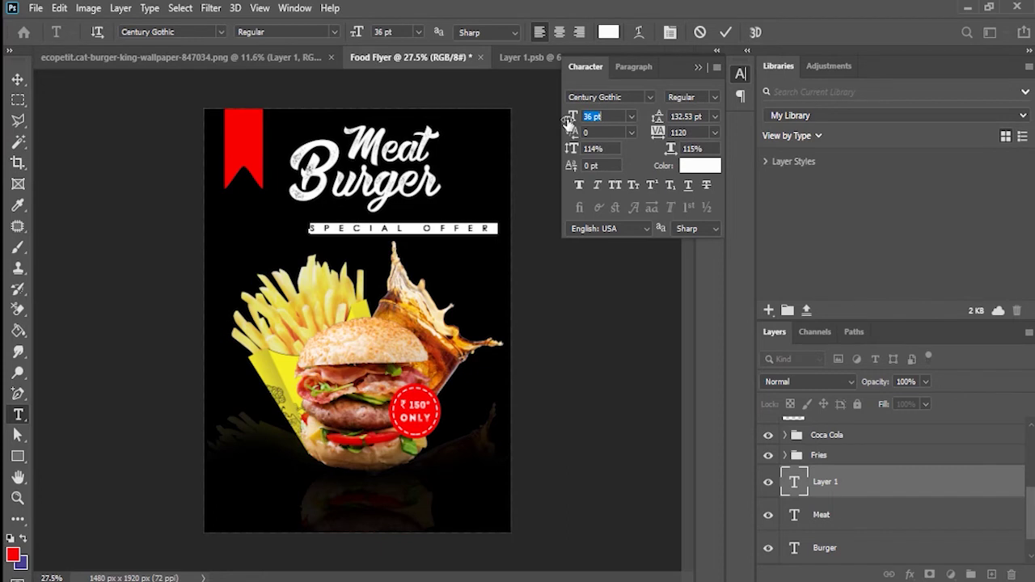
{"action": "left_click", "coordinate": [726, 32]}
Step: Nudge the SPECIAL OFFER text up and left so it sits centred beneath the Meat Burger title
{"action": "key", "text": "ctrl+t"}
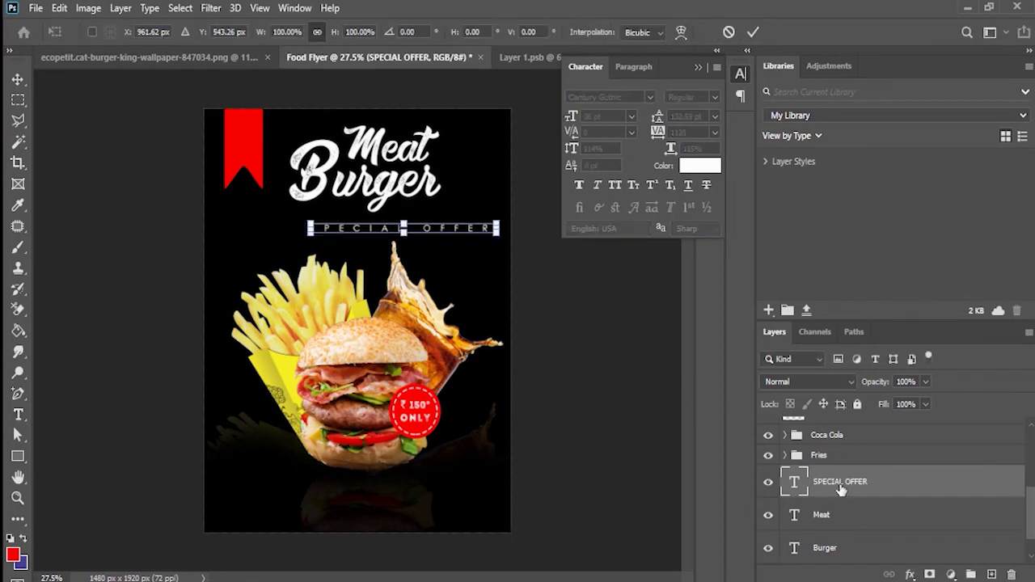
{"action": "key", "text": "Up"}
{"action": "key", "text": "Up"}
{"action": "key", "text": "Up"}
{"action": "key", "text": "Up"}
{"action": "key", "text": "Up"}
{"action": "key", "text": "Left"}
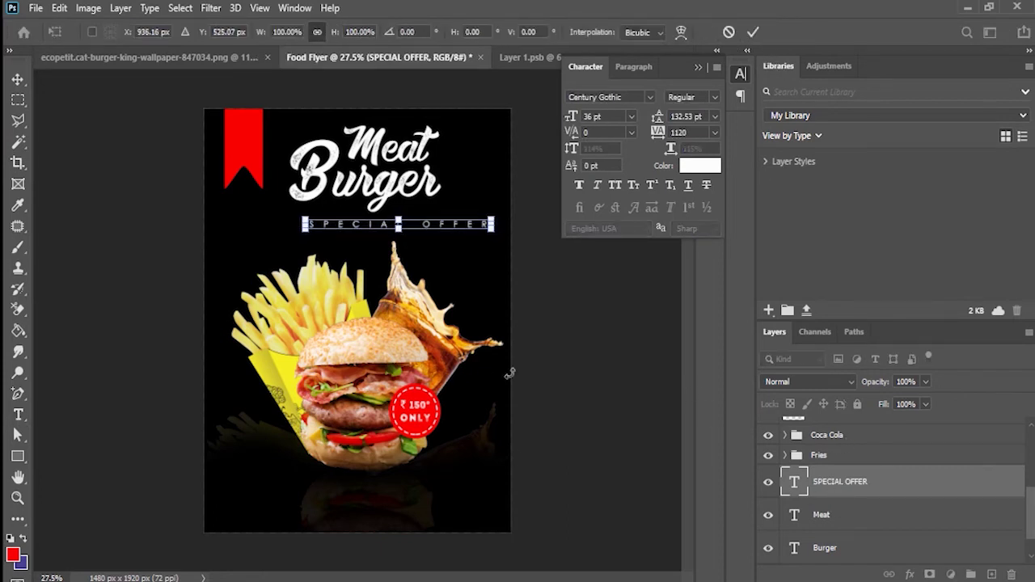
{"action": "key", "text": "Left"}
{"action": "key", "text": "Left"}
{"action": "key", "text": "Left"}
{"action": "key", "text": "Left"}
{"action": "key", "text": "Left"}
{"action": "key", "text": "Left"}
{"action": "key", "text": "Left"}
{"action": "key", "text": "Left"}
{"action": "key", "text": "Left"}
{"action": "key", "text": "Left"}
{"action": "key", "text": "Left"}
{"action": "key", "text": "Left"}
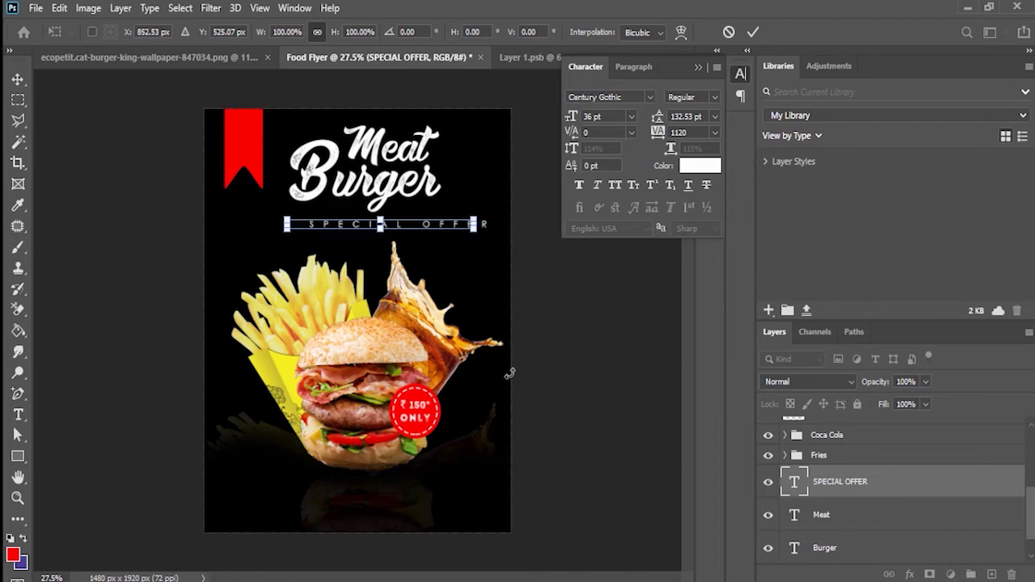
{"action": "key", "text": "Left"}
{"action": "key", "text": "Left"}
{"action": "key", "text": "Left"}
{"action": "key", "text": "Left"}
{"action": "key", "text": "Left"}
{"action": "key", "text": "Left"}
{"action": "key", "text": "Left"}
{"action": "key", "text": "Left"}
{"action": "key", "text": "Left"}
{"action": "key", "text": "Left"}
{"action": "key", "text": "Left"}
{"action": "key", "text": "Left"}
{"action": "key", "text": "Left"}
{"action": "key", "text": "Left"}
{"action": "key", "text": "Left"}
{"action": "key", "text": "Left"}
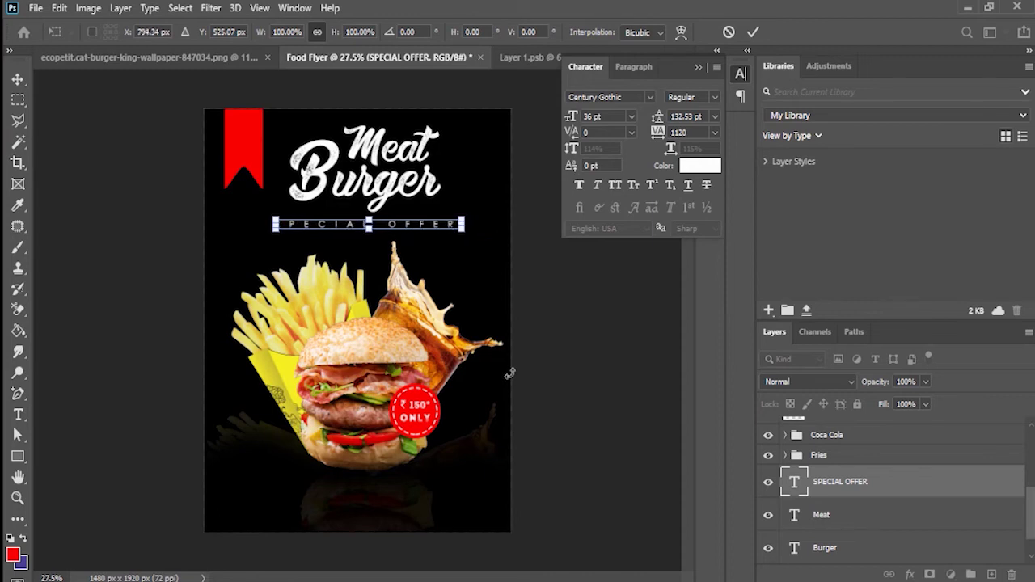
{"action": "key", "text": "Return"}
{"action": "key", "text": "ctrl+t"}
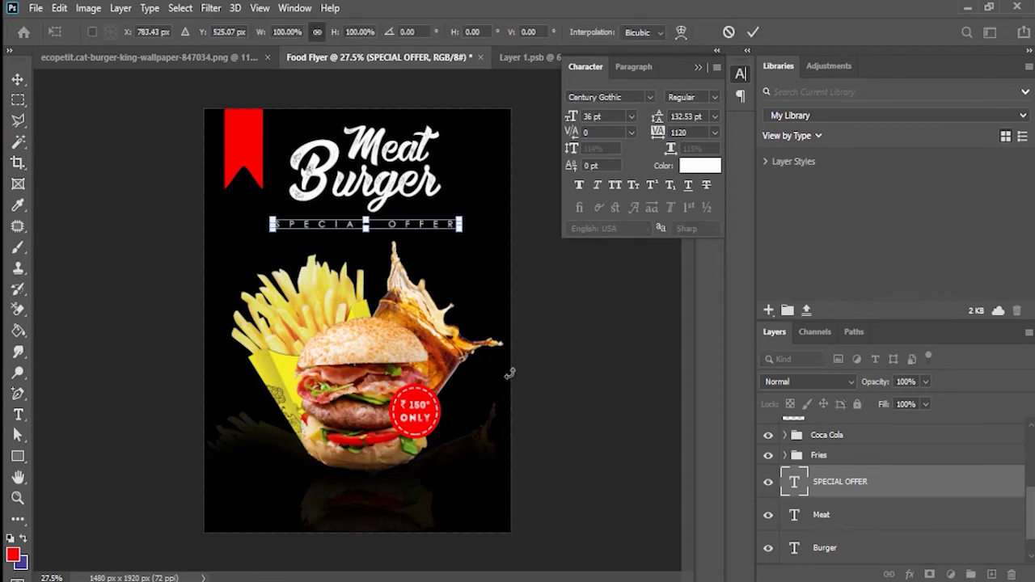
{"action": "key", "text": "Left"}
{"action": "key", "text": "Left"}
{"action": "key", "text": "Left"}
{"action": "key", "text": "Return"}
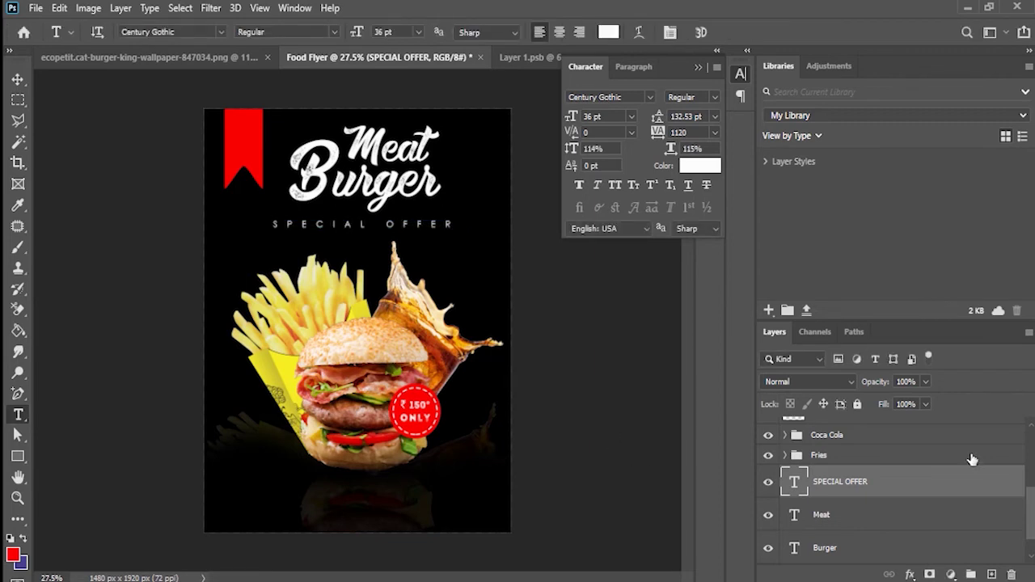
Step: Nudge the burger, Coca Cola group and Fries group slightly left together
{"action": "scroll", "coordinate": [973, 459], "scroll_direction": "up", "scroll_amount": 1}
{"action": "left_click", "coordinate": [841, 442]}
{"action": "left_click", "coordinate": [846, 467], "text": "ctrl"}
{"action": "left_click", "coordinate": [845, 489], "text": "ctrl"}
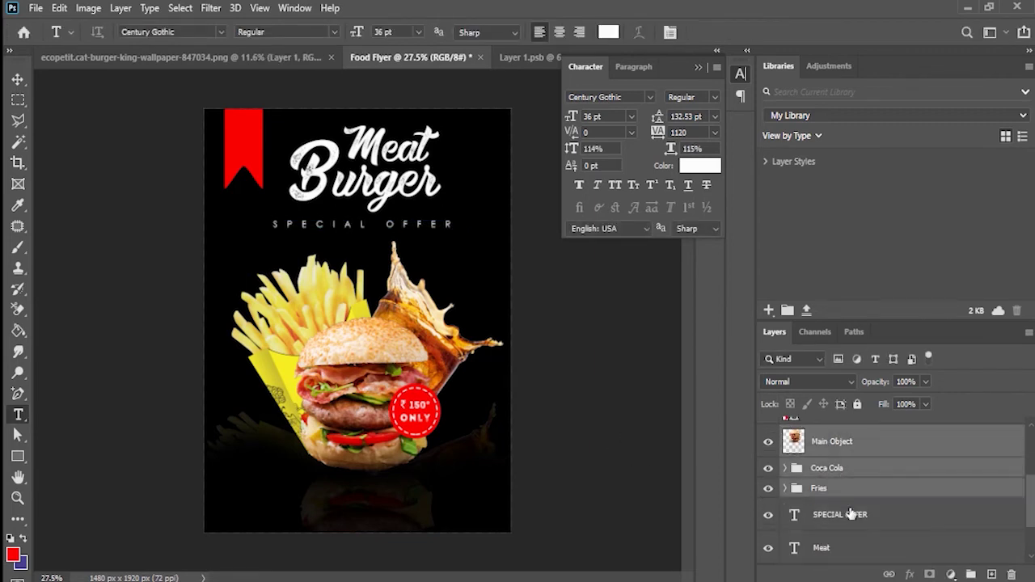
{"action": "key", "text": "ctrl+t"}
{"action": "key", "text": "Left"}
{"action": "key", "text": "Left"}
{"action": "key", "text": "Left"}
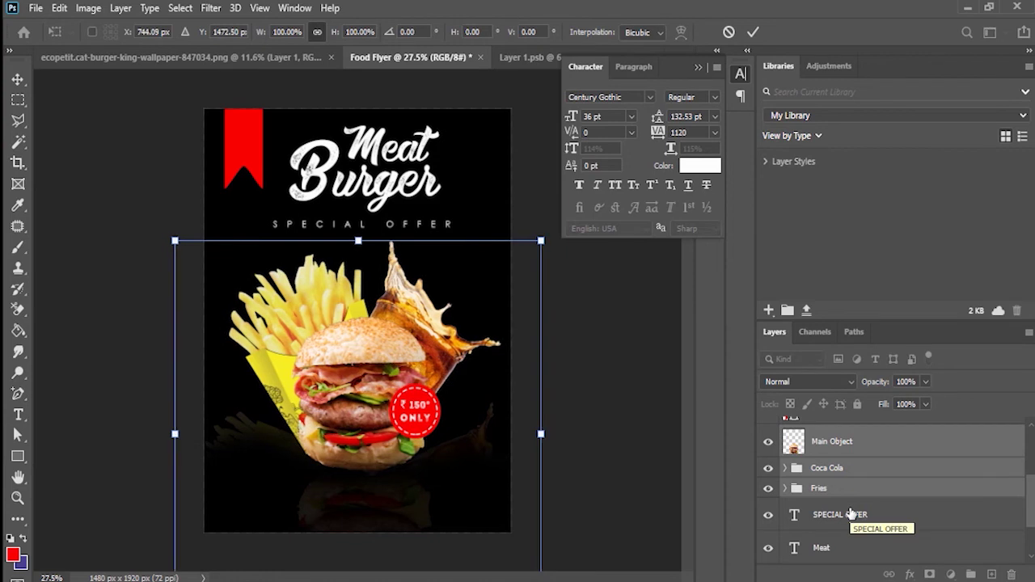
{"action": "key", "text": "Left"}
{"action": "key", "text": "Left"}
{"action": "key", "text": "Return"}
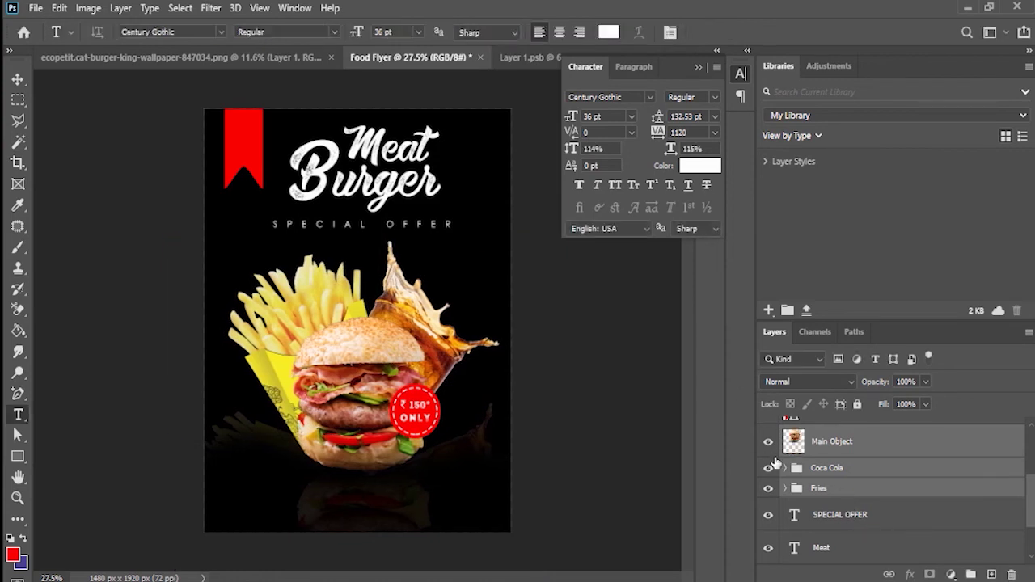
Step: Group the badge's two ellipses with the ₹ 150* ONLY text and name the group Price Tag
{"action": "scroll", "coordinate": [889, 480], "scroll_direction": "up", "scroll_amount": 1}
{"action": "left_click", "coordinate": [890, 478]}
{"action": "scroll", "coordinate": [869, 502], "scroll_direction": "up", "scroll_amount": 3}
{"action": "left_click", "coordinate": [851, 501]}
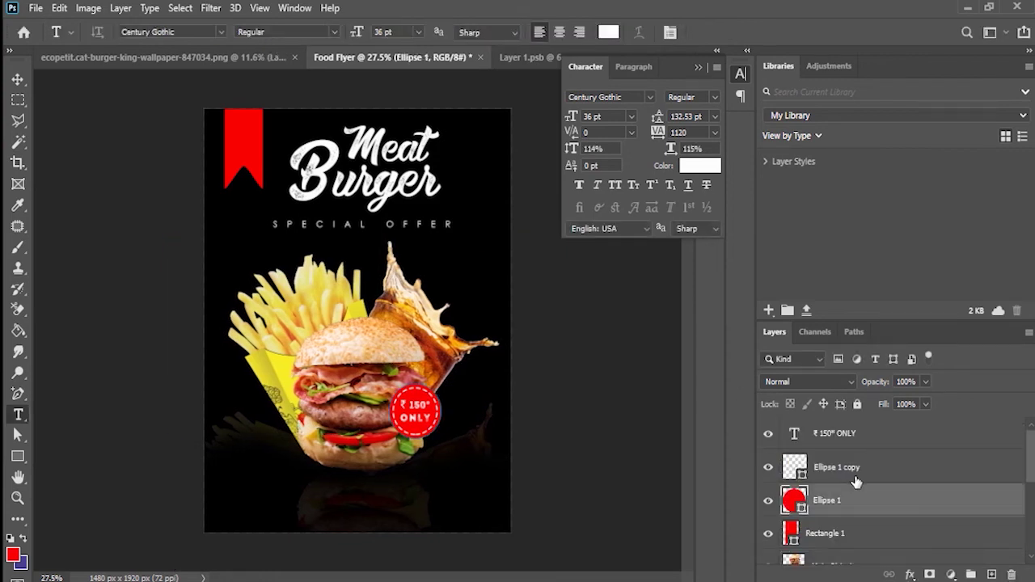
{"action": "left_click", "coordinate": [855, 477], "text": "shift"}
{"action": "left_click", "coordinate": [855, 435], "text": "shift"}
{"action": "key", "text": "ctrl+g"}
{"action": "double_click", "coordinate": [825, 426]}
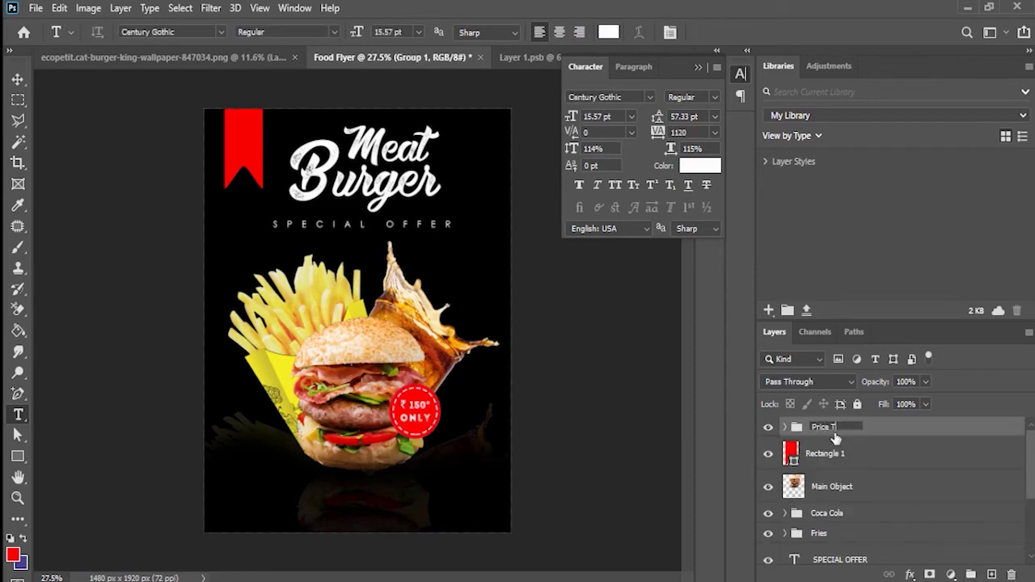
{"action": "type", "text": "Price Tag"}
{"action": "key", "text": "Return"}
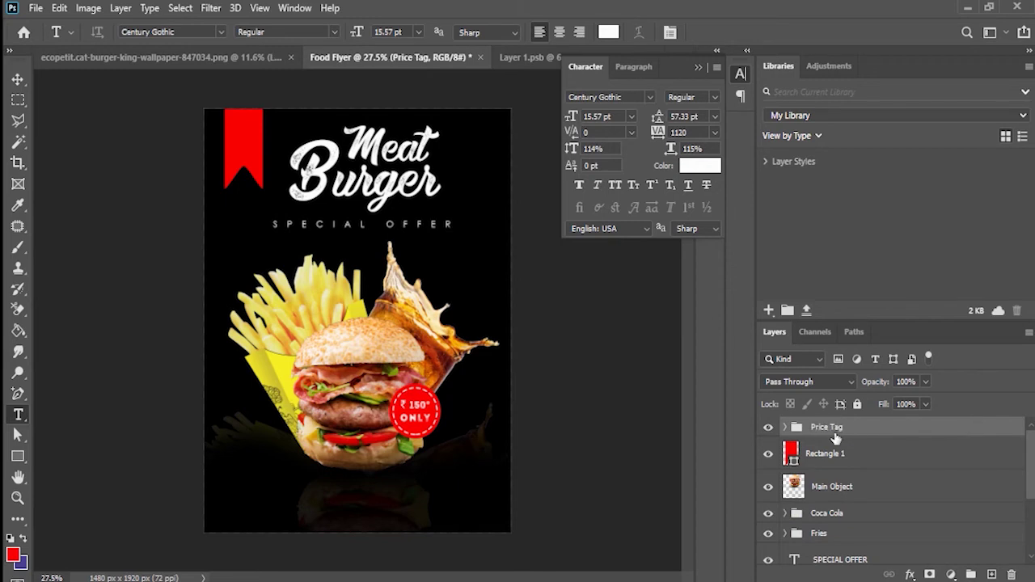
Step: Reposition the Price Tag group slightly to the right so the badge overlaps the burger's lower-right edge
{"action": "key", "text": "ctrl+t"}
{"action": "key", "text": "shift+Down"}
{"action": "key", "text": "shift+Down"}
{"action": "key", "text": "shift+Down"}
{"action": "key", "text": "shift+Down"}
{"action": "key", "text": "shift+Down"}
{"action": "key", "text": "shift+Down"}
{"action": "key", "text": "shift+Down"}
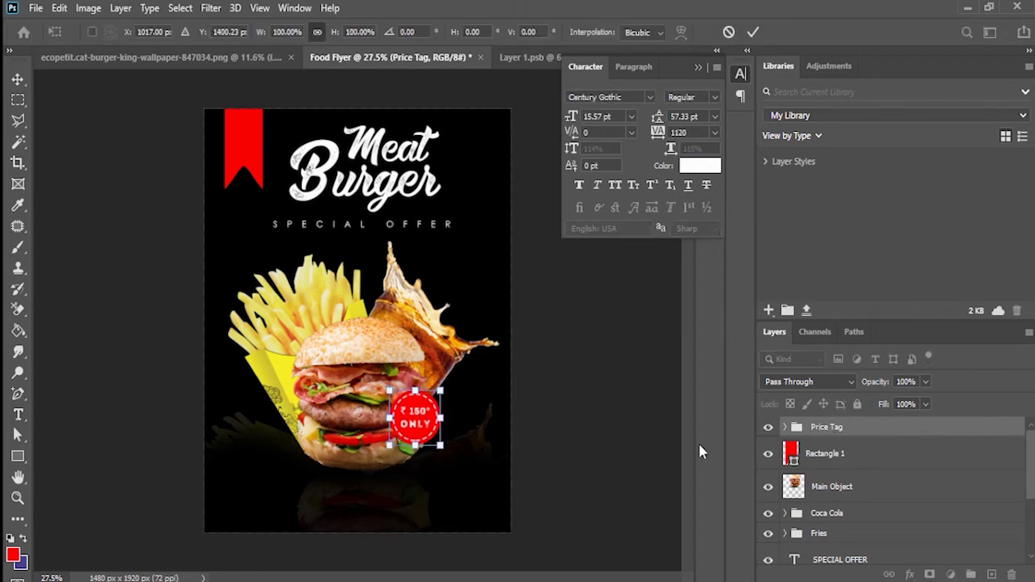
{"action": "key", "text": "Down"}
{"action": "key", "text": "Down"}
{"action": "key", "text": "Down"}
{"action": "key", "text": "Down"}
{"action": "key", "text": "Down"}
{"action": "key", "text": "Down"}
{"action": "key", "text": "Down"}
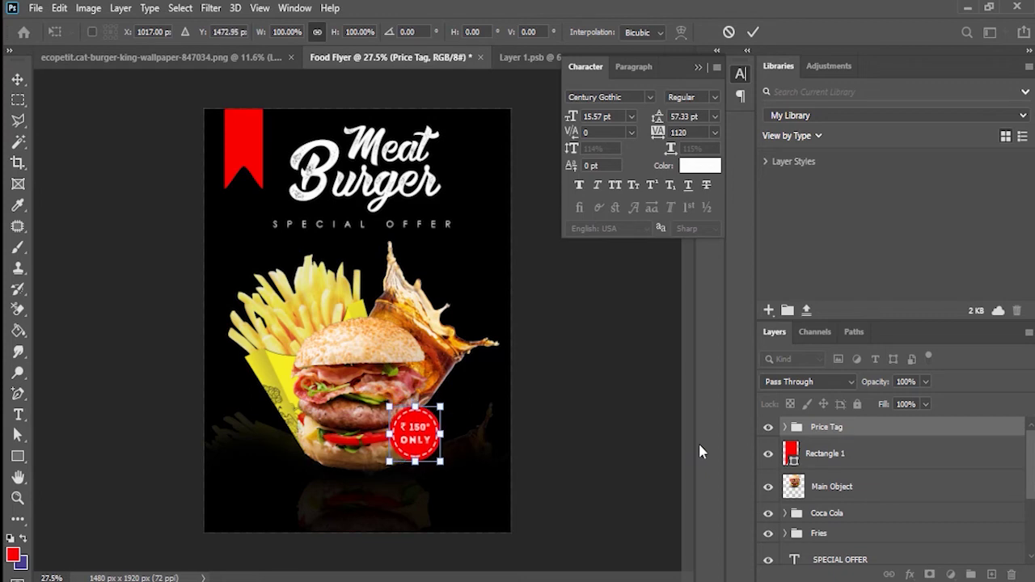
{"action": "key", "text": "Right"}
{"action": "key", "text": "Right"}
{"action": "key", "text": "Right"}
{"action": "key", "text": "Up"}
{"action": "key", "text": "Up"}
{"action": "key", "text": "Up"}
{"action": "key", "text": "Up"}
{"action": "key", "text": "Up"}
{"action": "key", "text": "Up"}
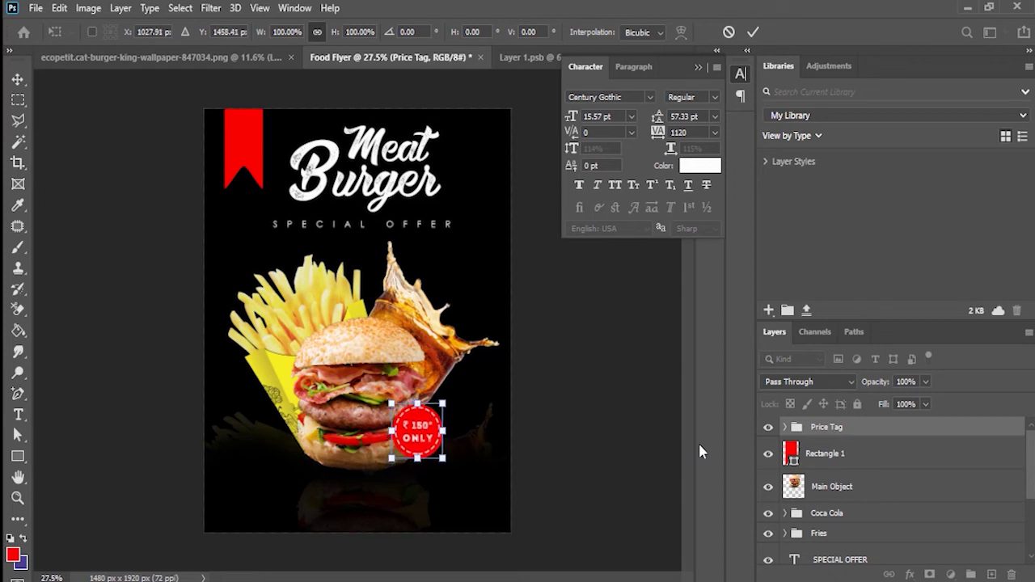
{"action": "key", "text": "Up"}
{"action": "key", "text": "Up"}
{"action": "key", "text": "Up"}
{"action": "key", "text": "Up"}
{"action": "key", "text": "Up"}
{"action": "key", "text": "Up"}
{"action": "key", "text": "Up"}
{"action": "key", "text": "Up"}
{"action": "key", "text": "Up"}
{"action": "key", "text": "Up"}
{"action": "key", "text": "Up"}
{"action": "key", "text": "Up"}
{"action": "key", "text": "Up"}
{"action": "key", "text": "Up"}
{"action": "key", "text": "Up"}
{"action": "key", "text": "Up"}
{"action": "key", "text": "Up"}
{"action": "key", "text": "Up"}
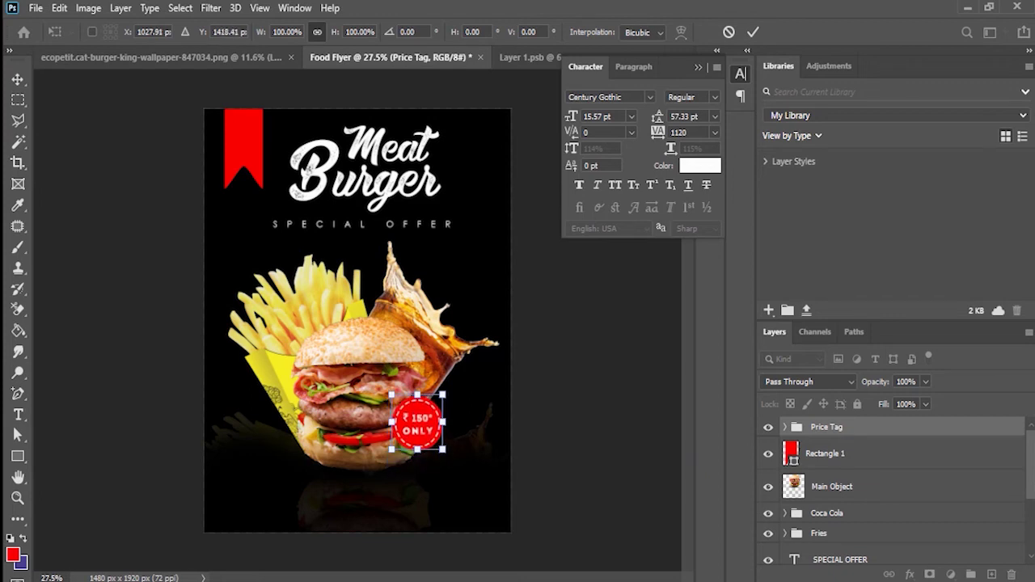
{"action": "key", "text": "Right"}
{"action": "key", "text": "Right"}
{"action": "key", "text": "Right"}
{"action": "key", "text": "Right"}
{"action": "key", "text": "Right"}
{"action": "key", "text": "Right"}
{"action": "key", "text": "Right"}
{"action": "key", "text": "Right"}
{"action": "key", "text": "Right"}
{"action": "key", "text": "Right"}
{"action": "key", "text": "Right"}
{"action": "key", "text": "Right"}
{"action": "key", "text": "Right"}
{"action": "key", "text": "Right"}
{"action": "key", "text": "Right"}
{"action": "key", "text": "Right"}
{"action": "key", "text": "Right"}
{"action": "key", "text": "Right"}
{"action": "key", "text": "Right"}
{"action": "key", "text": "Right"}
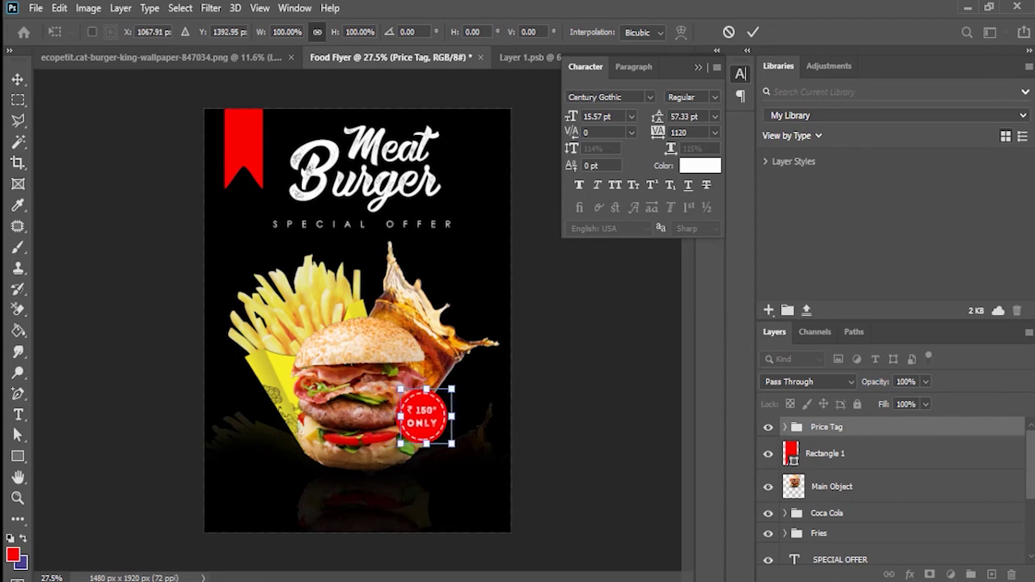
{"action": "key", "text": "Left"}
{"action": "key", "text": "Left"}
{"action": "key", "text": "Up"}
{"action": "key", "text": "Up"}
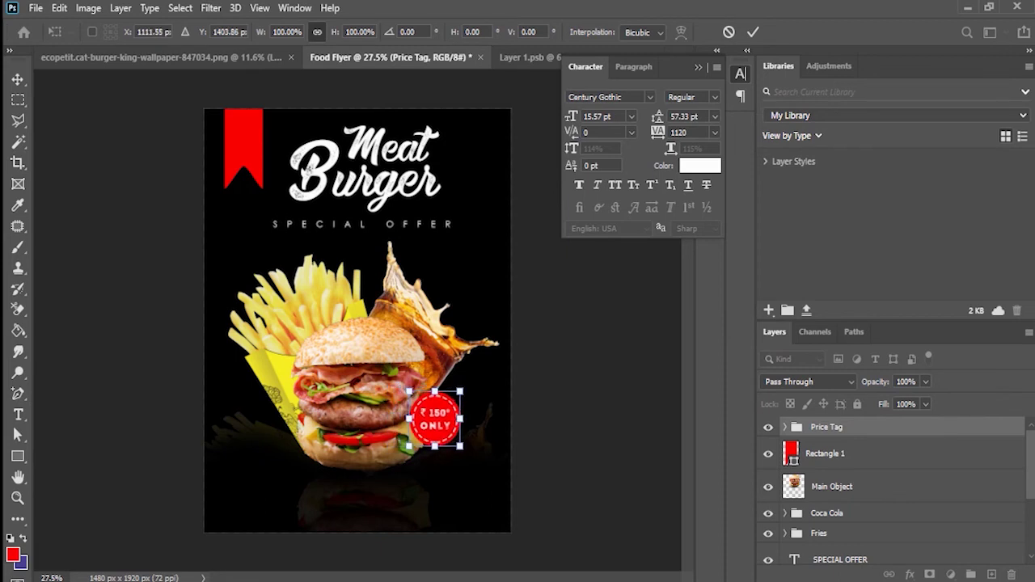
{"action": "key", "text": "Left"}
{"action": "key", "text": "Up"}
{"action": "key", "text": "Up"}
{"action": "key", "text": "Up"}
{"action": "key", "text": "Up"}
{"action": "key", "text": "Up"}
{"action": "key", "text": "Up"}
{"action": "key", "text": "Up"}
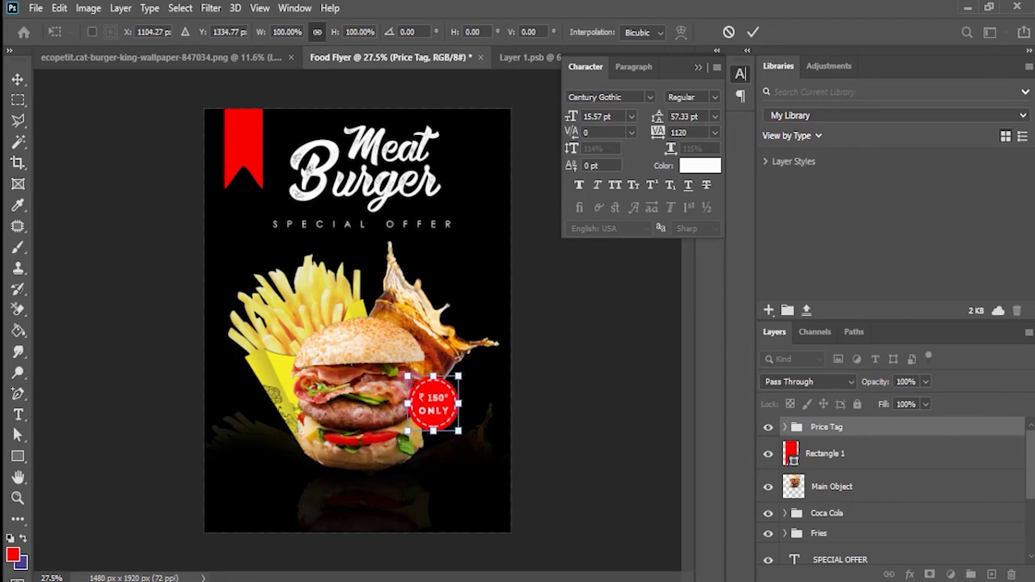
{"action": "key", "text": "Left"}
{"action": "key", "text": "Return"}
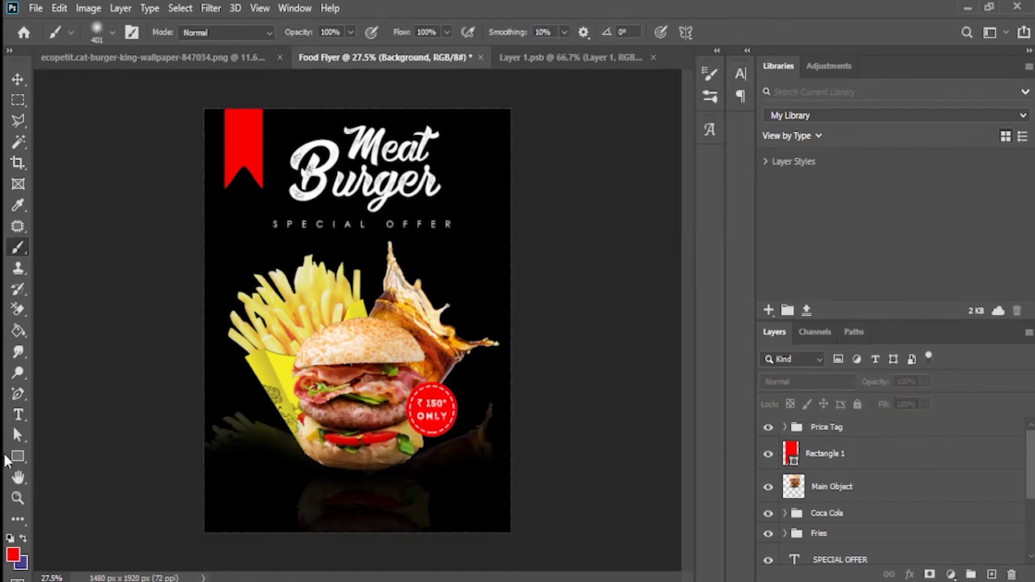
Step: Draw a red rectangle about 284 × 259 px at the flyer's lower-right edge, directly above the Background layer
{"action": "left_click", "coordinate": [17, 457]}
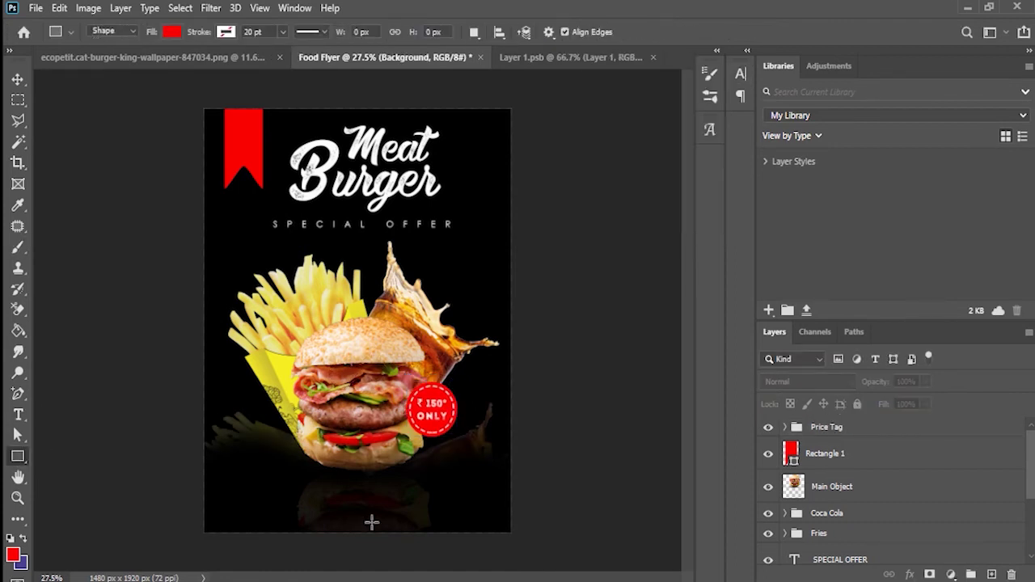
{"action": "left_click_drag", "start_coordinate": [437, 477], "coordinate": [496, 532]}
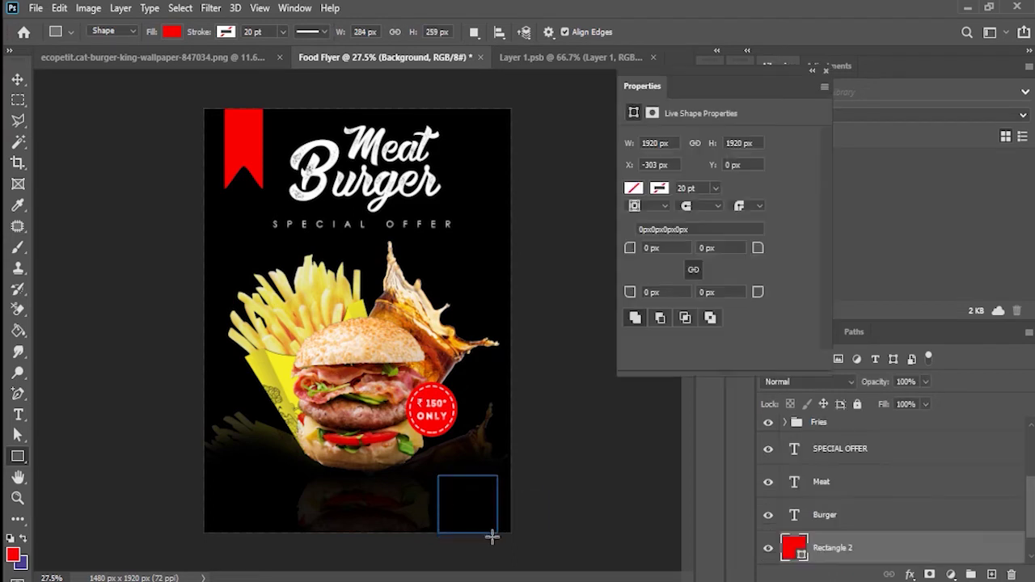
{"action": "left_click", "coordinate": [815, 73]}
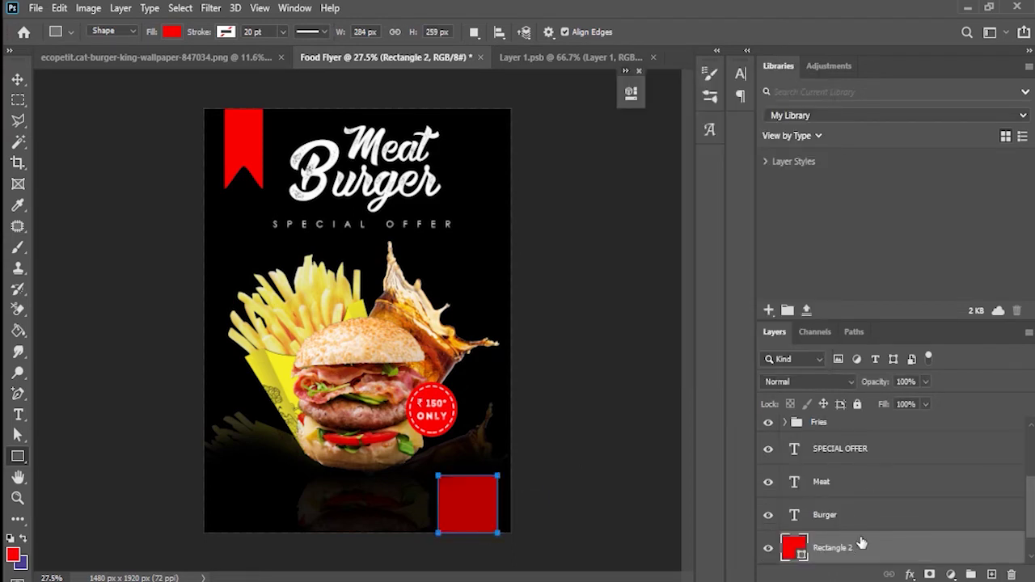
Step: Stretch the new red rectangle vertically past the flyer's upper and lower edges, to about 2074 px high
{"action": "key", "text": "ctrl+t"}
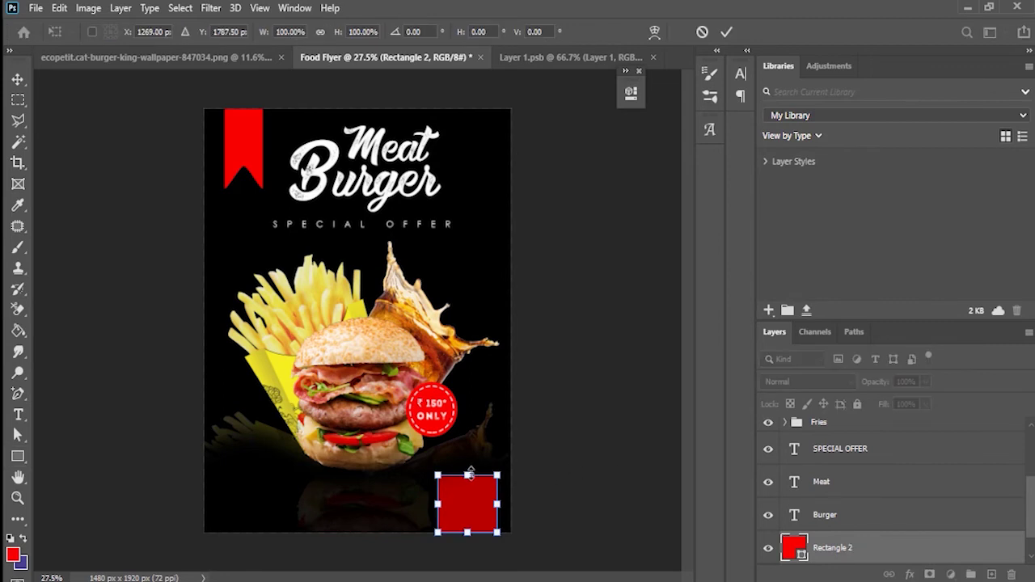
{"action": "left_click_drag", "start_coordinate": [470, 472], "coordinate": [476, 94]}
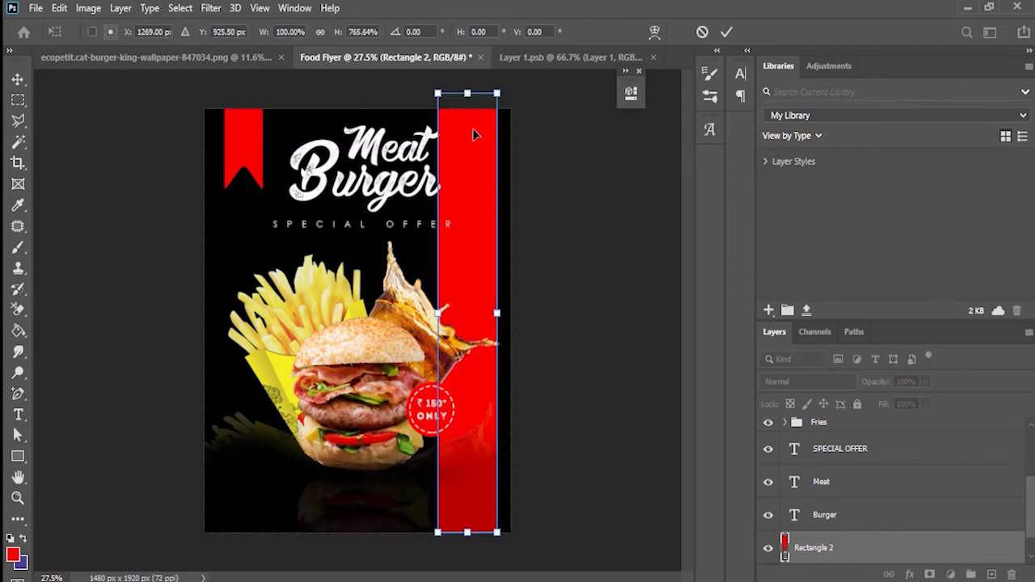
{"action": "left_click_drag", "start_coordinate": [473, 535], "coordinate": [481, 556]}
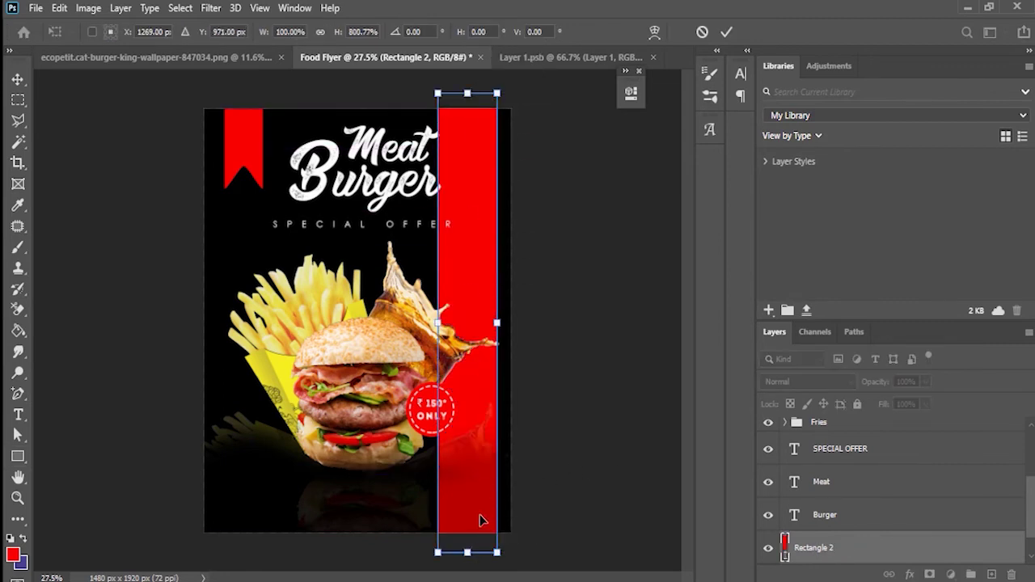
{"action": "key", "text": "Return"}
Step: Set the opacity of the tall red Rectangle 2 stripe to 20%
{"action": "left_click", "coordinate": [825, 514]}
{"action": "scroll", "coordinate": [829, 521], "scroll_direction": "down", "scroll_amount": 1}
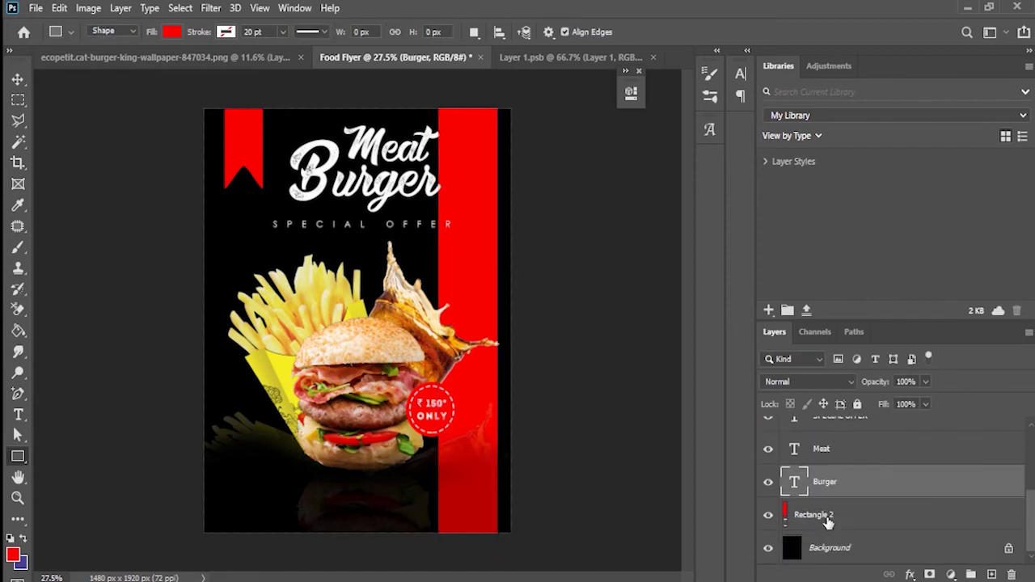
{"action": "left_click", "coordinate": [828, 522]}
{"action": "key", "text": "ctrl+z"}
{"action": "left_click", "coordinate": [839, 530]}
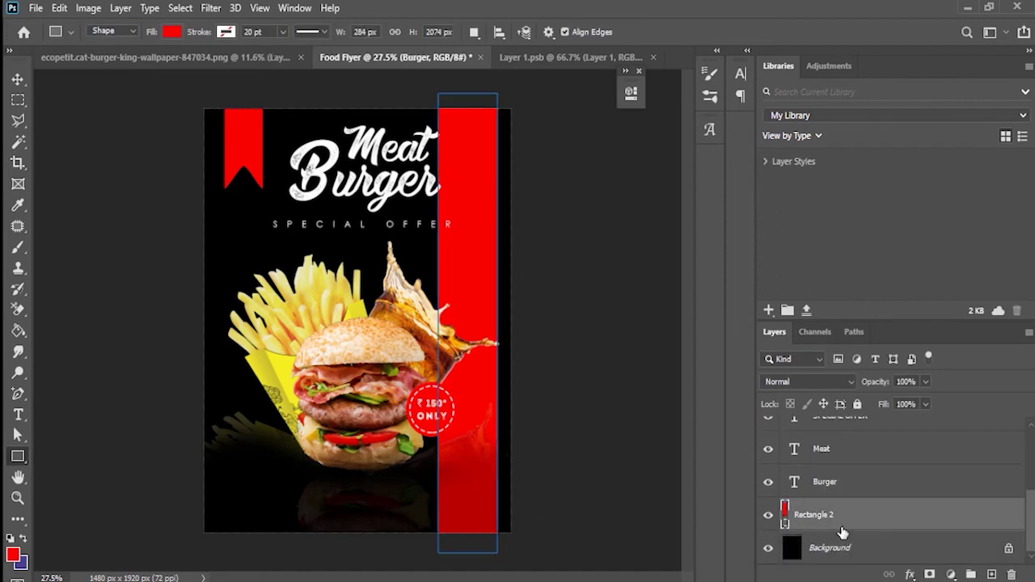
{"action": "left_click", "coordinate": [926, 382]}
{"action": "left_click_drag", "start_coordinate": [880, 406], "coordinate": [871, 407]}
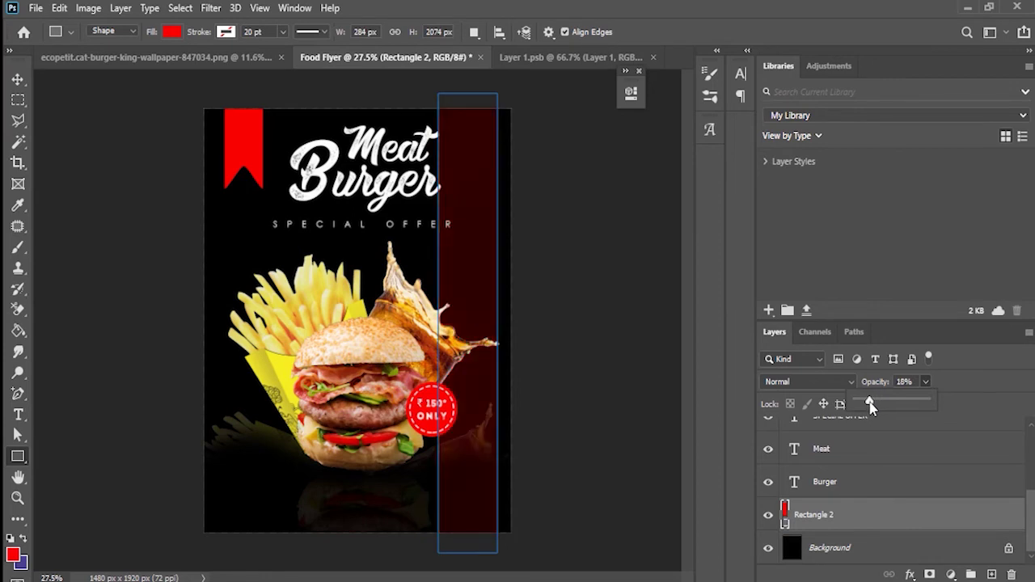
{"action": "type", "text": "20"}
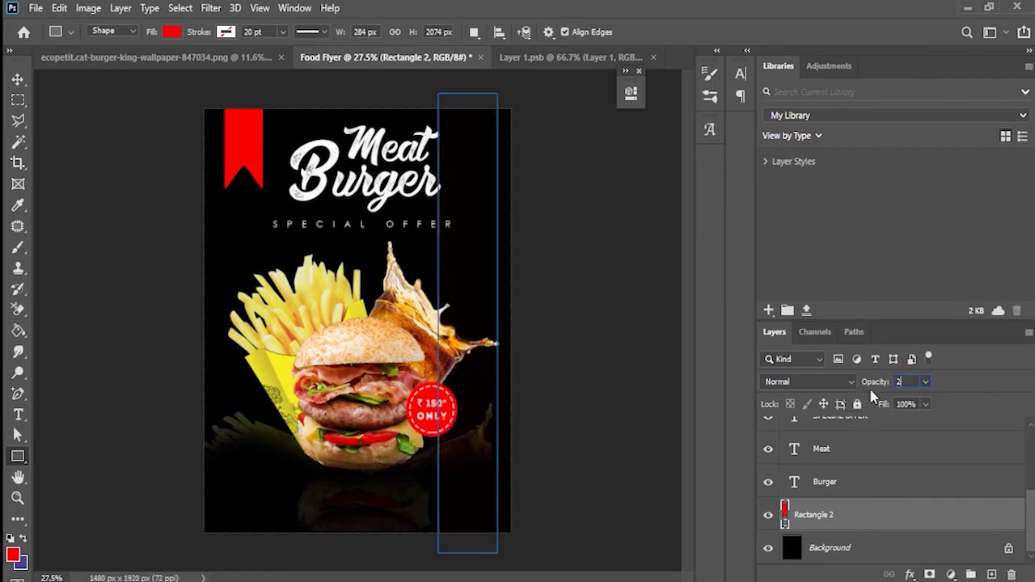
{"action": "key", "text": "Return"}
Step: Add the text "Visit Now" below the burger in Boulevard Saint Denis Bold at about 129 pt
{"action": "left_click", "coordinate": [876, 459]}
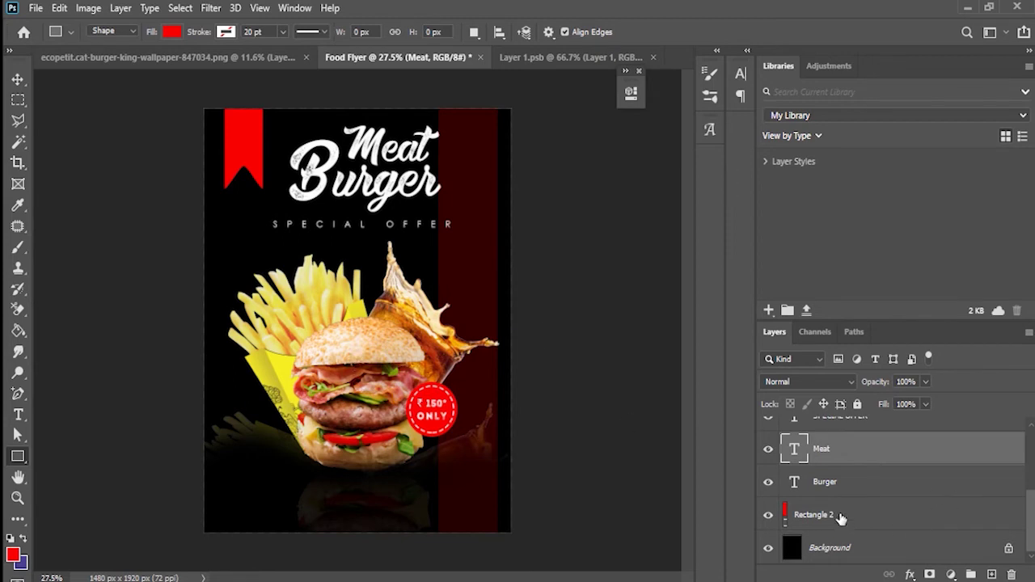
{"action": "left_click", "coordinate": [876, 482]}
{"action": "left_click", "coordinate": [18, 415]}
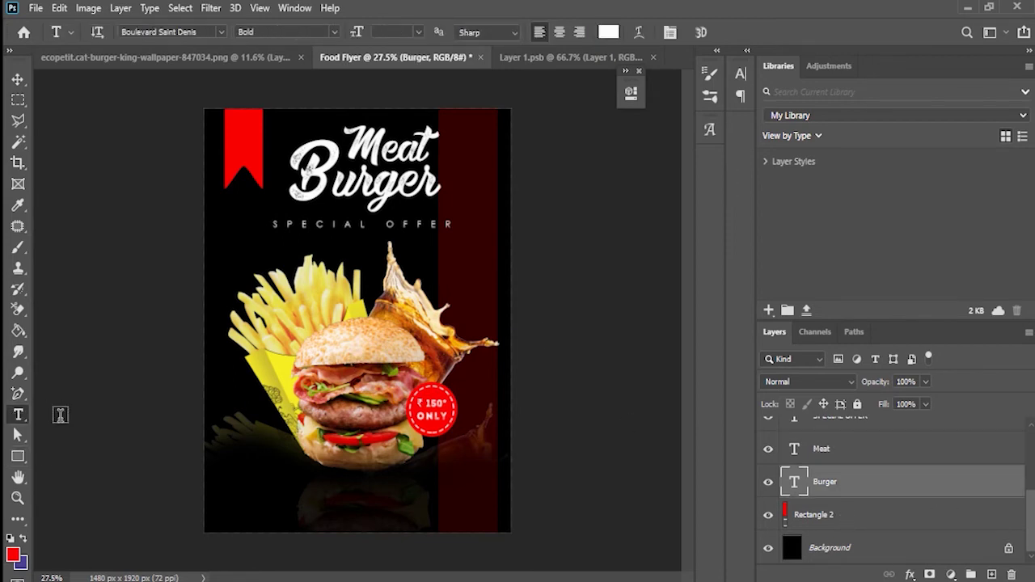
{"action": "left_click", "coordinate": [376, 485]}
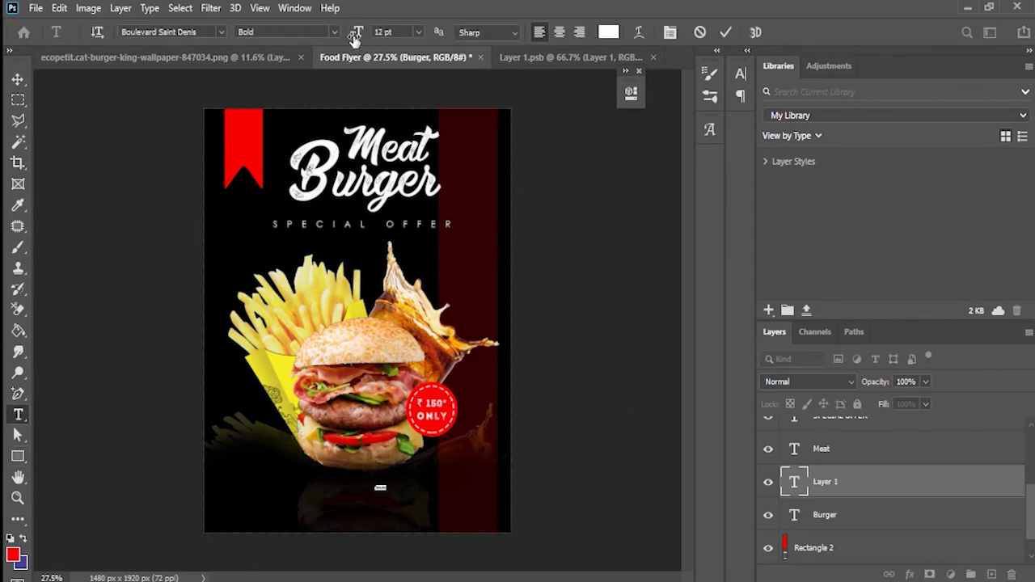
{"action": "left_click_drag", "start_coordinate": [354, 40], "coordinate": [435, 50]}
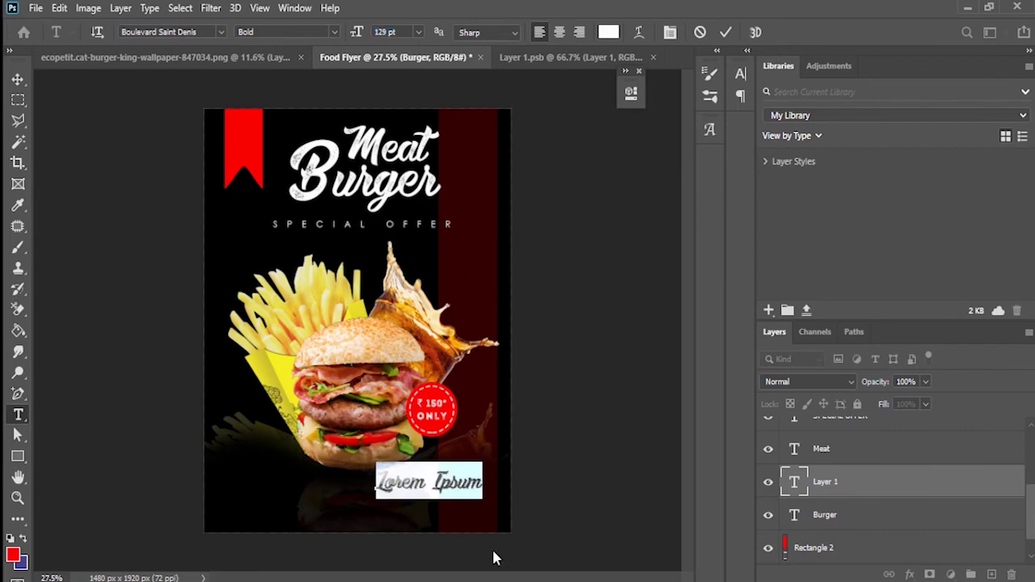
{"action": "type", "text": "Visit Now"}
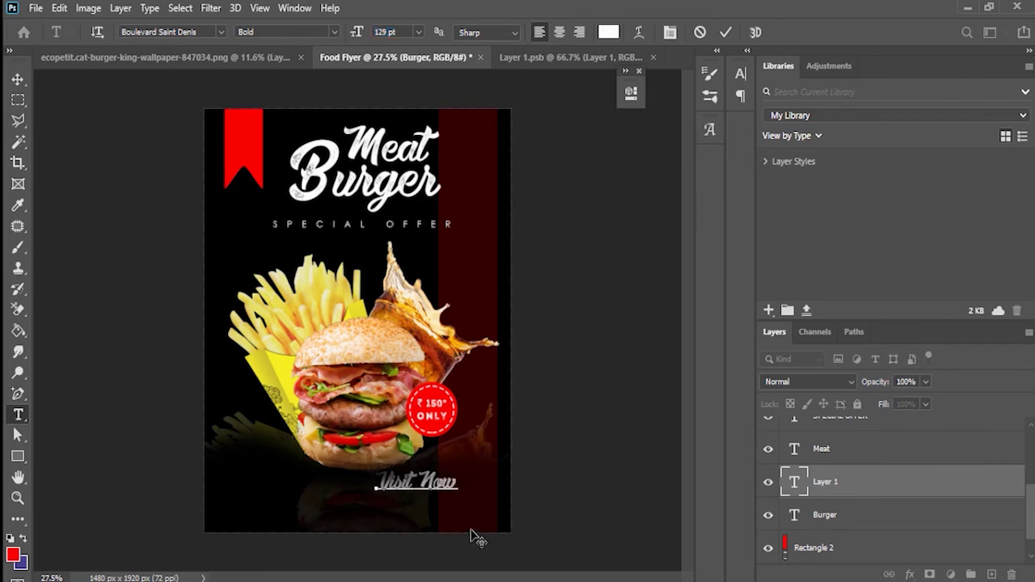
Step: Enlarge the Visit Now text to 188 pt and place its layer directly above Main Object
{"action": "key", "text": "ctrl+shift+Left"}
{"action": "key", "text": "ctrl+shift+Left"}
{"action": "left_click_drag", "start_coordinate": [356, 34], "coordinate": [374, 36]}
{"action": "scroll", "coordinate": [893, 520], "scroll_direction": "down", "scroll_amount": 2}
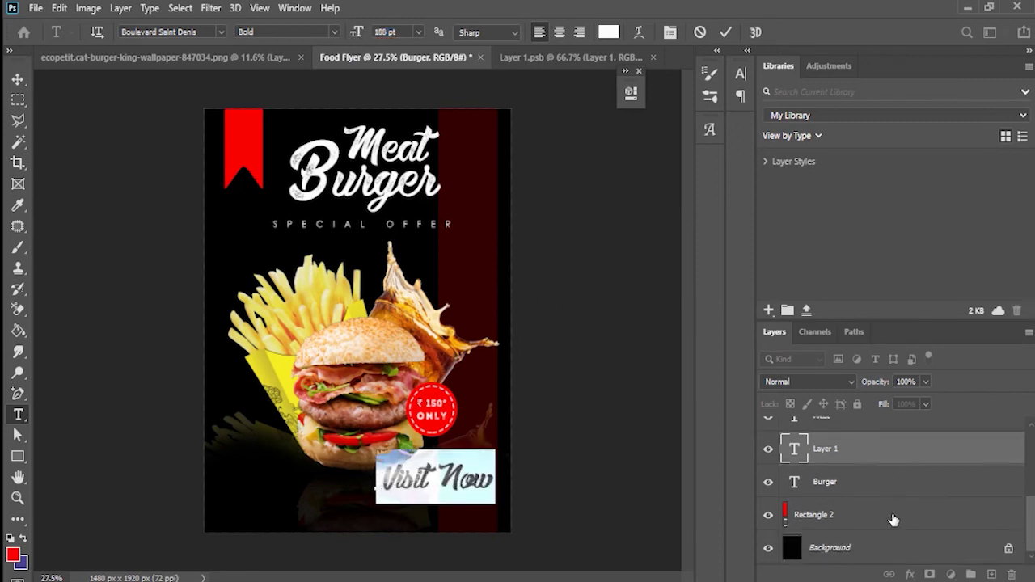
{"action": "left_click", "coordinate": [878, 491]}
{"action": "mouse_move", "coordinate": [864, 450]}
{"action": "left_mouse_down"}
{"action": "mouse_move", "coordinate": [877, 522]}
{"action": "mouse_move", "coordinate": [878, 415]}
{"action": "mouse_move", "coordinate": [878, 558]}
{"action": "mouse_move", "coordinate": [890, 469]}
{"action": "mouse_move", "coordinate": [848, 490]}
{"action": "mouse_move", "coordinate": [855, 527]}
{"action": "mouse_move", "coordinate": [869, 429]}
{"action": "mouse_move", "coordinate": [881, 469]}
{"action": "mouse_move", "coordinate": [881, 460]}
{"action": "left_mouse_up"}
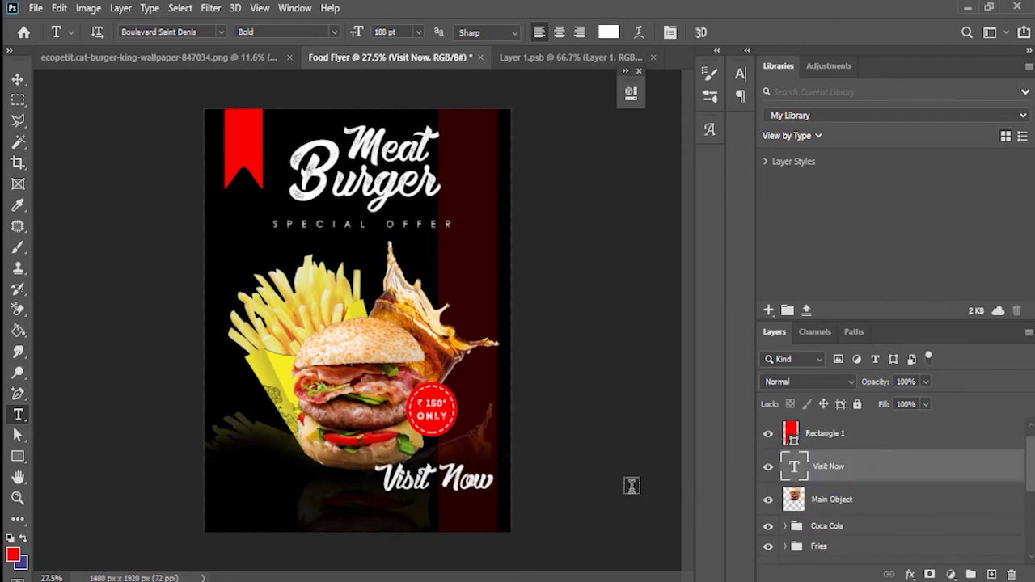
Step: Move the Visit Now text slightly down, towards the flyer's lower edge
{"action": "key", "text": "ctrl+t"}
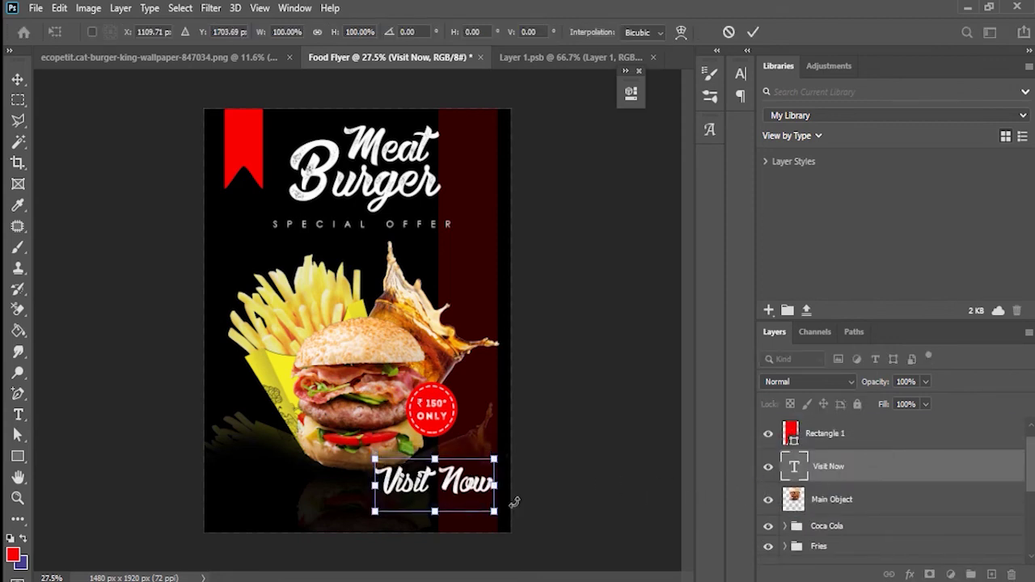
{"action": "left_click_drag", "start_coordinate": [515, 502], "coordinate": [515, 499]}
{"action": "key", "text": "Return"}
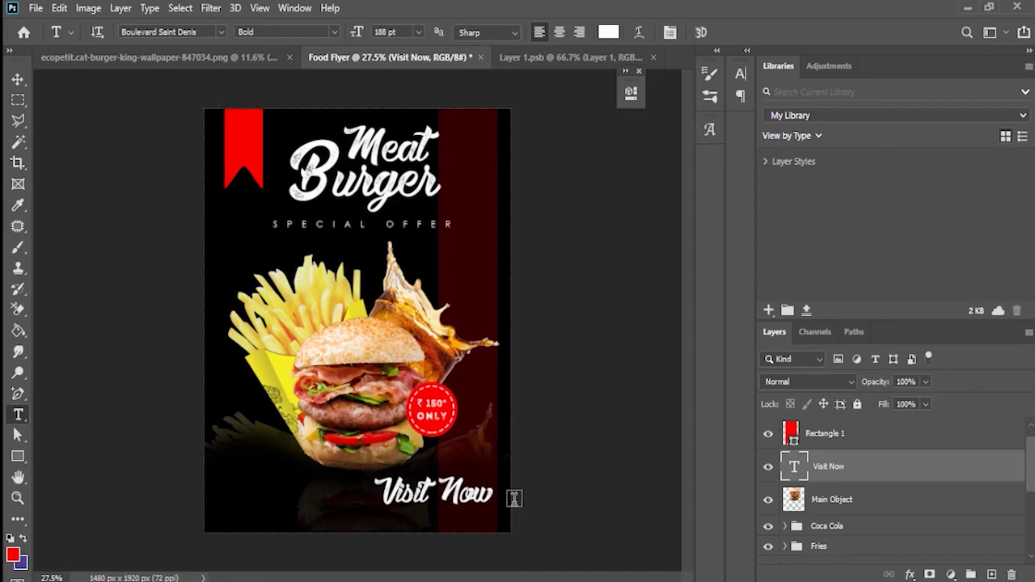
Step: Change the Visit Now text's font to Gotham Black and its size to 93 pt
{"action": "triple_click", "coordinate": [470, 494]}
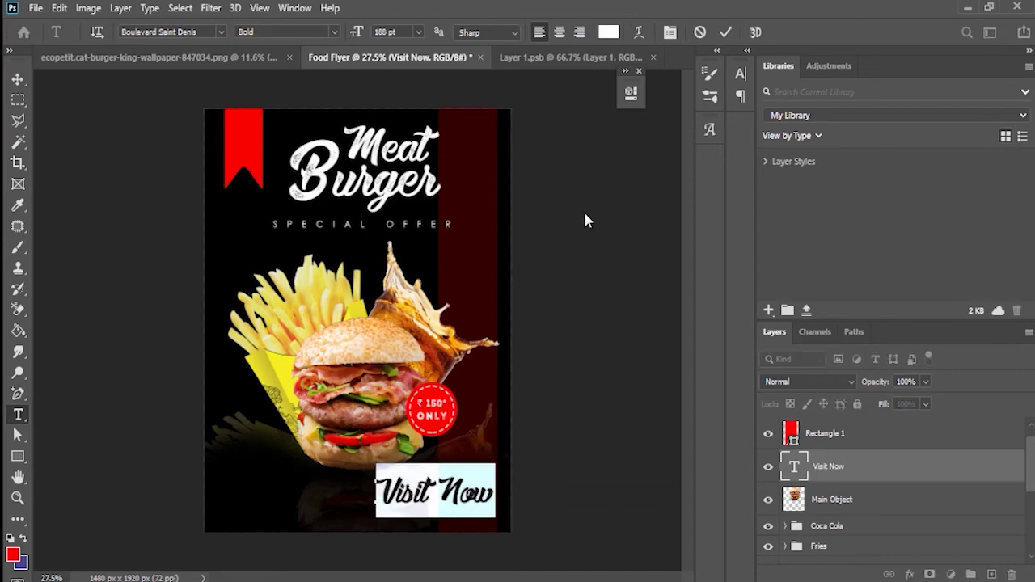
{"action": "left_click", "coordinate": [672, 36]}
{"action": "left_click", "coordinate": [650, 98]}
{"action": "scroll", "coordinate": [660, 405], "scroll_direction": "down", "scroll_amount": 3}
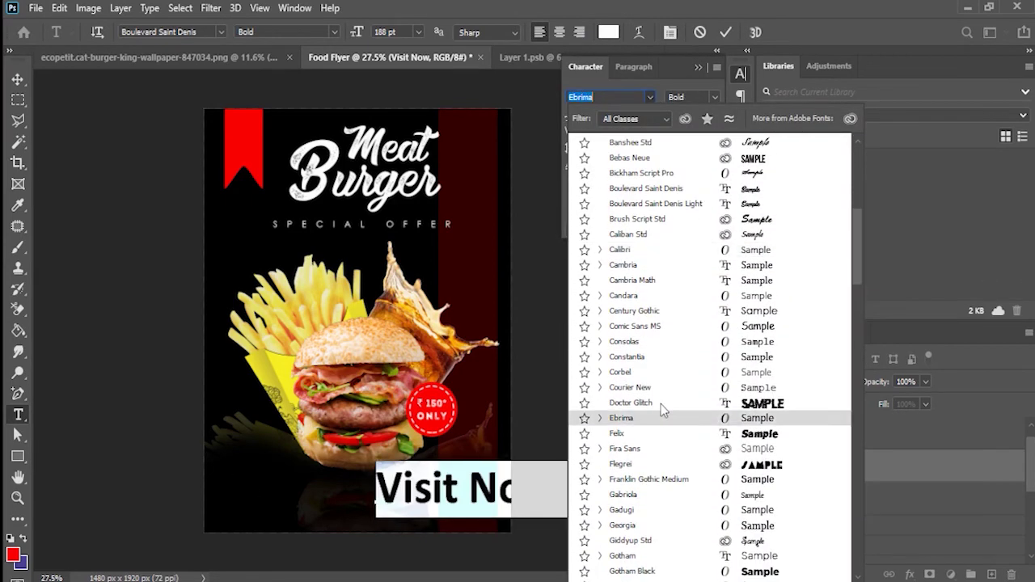
{"action": "scroll", "coordinate": [648, 394], "scroll_direction": "up", "scroll_amount": 1}
{"action": "scroll", "coordinate": [650, 401], "scroll_direction": "down", "scroll_amount": 3}
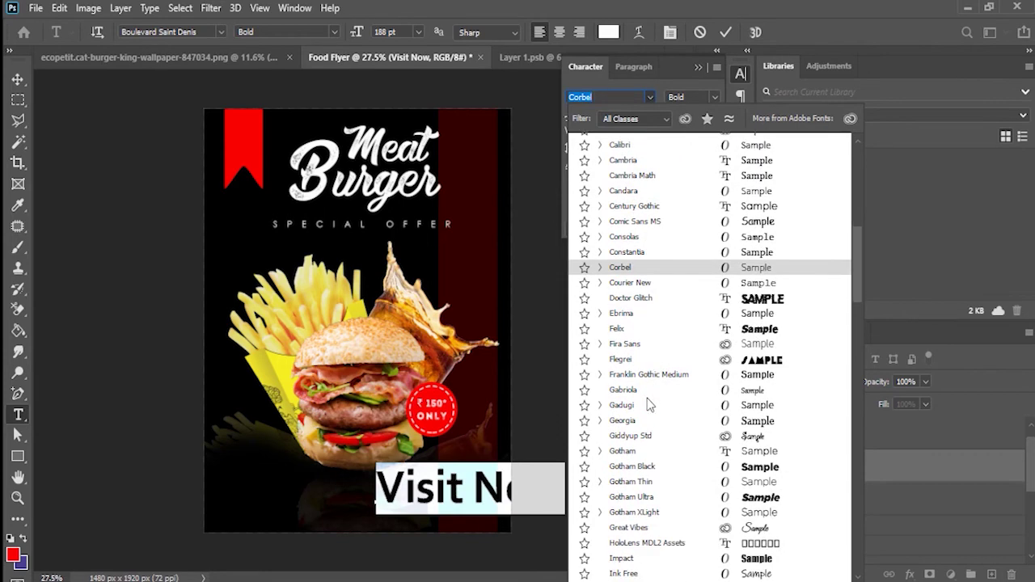
{"action": "left_click", "coordinate": [650, 470]}
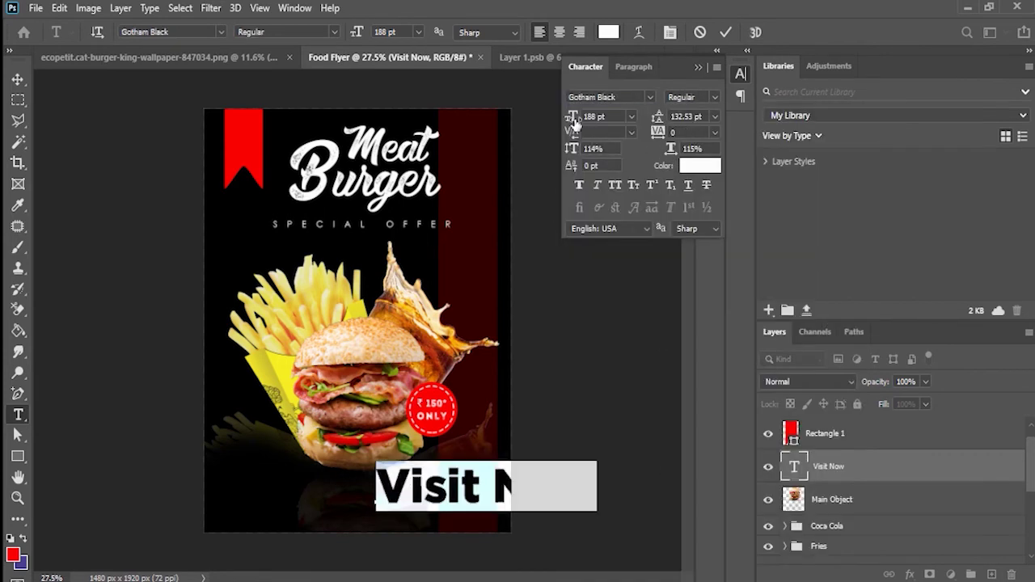
{"action": "left_click_drag", "start_coordinate": [574, 119], "coordinate": [541, 122]}
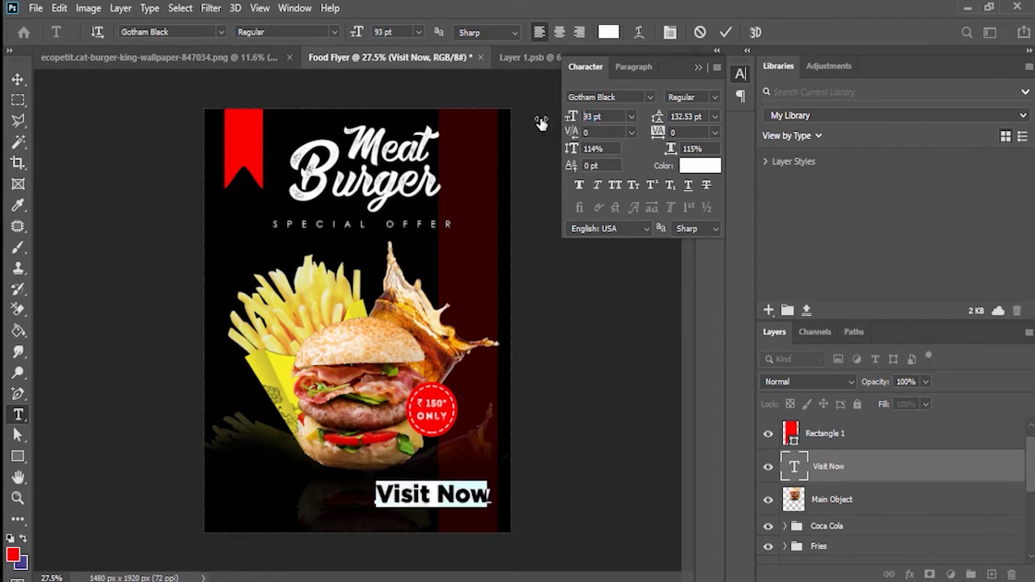
{"action": "key", "text": "ctrl+Return"}
Step: Nudge the Visit Now text right and slightly up so it ends near the red stripe's right edge
{"action": "key", "text": "ctrl+t"}
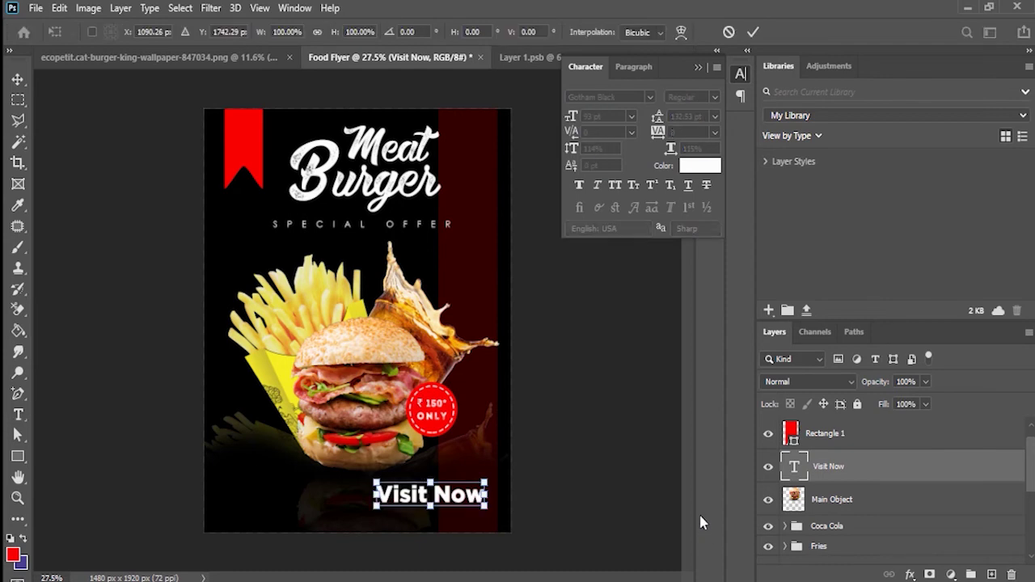
{"action": "key", "text": "Up"}
{"action": "key", "text": "Up"}
{"action": "key", "text": "Up"}
{"action": "key", "text": "Up"}
{"action": "key", "text": "Right"}
{"action": "key", "text": "Right"}
{"action": "key", "text": "Right"}
{"action": "key", "text": "Right"}
{"action": "key", "text": "Right"}
{"action": "key", "text": "Right"}
{"action": "key", "text": "Right"}
{"action": "key", "text": "Right"}
{"action": "key", "text": "Right"}
{"action": "key", "text": "Down"}
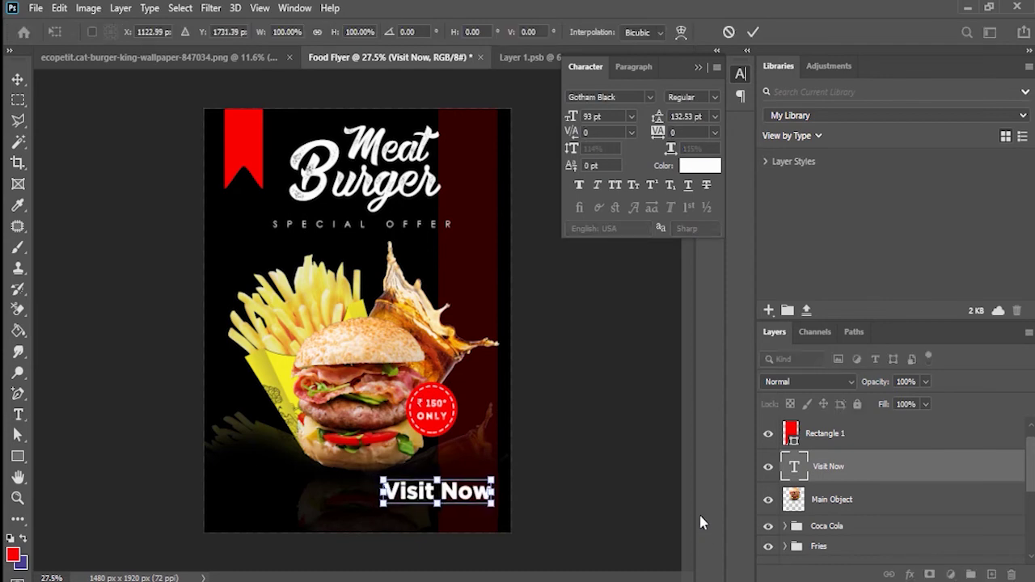
{"action": "key", "text": "Return"}
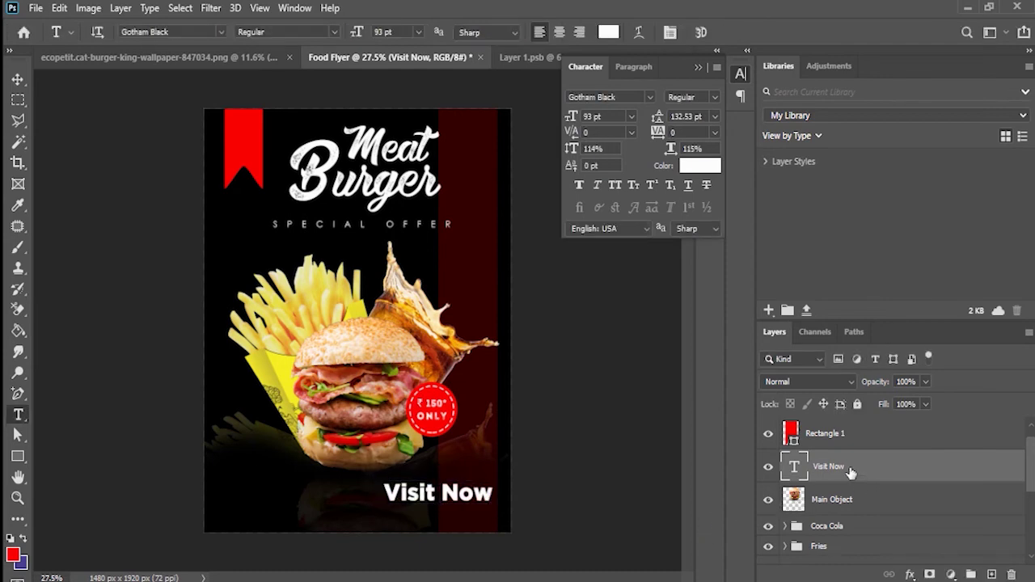
{"action": "left_click_drag", "start_coordinate": [419, 493], "coordinate": [417, 520]}
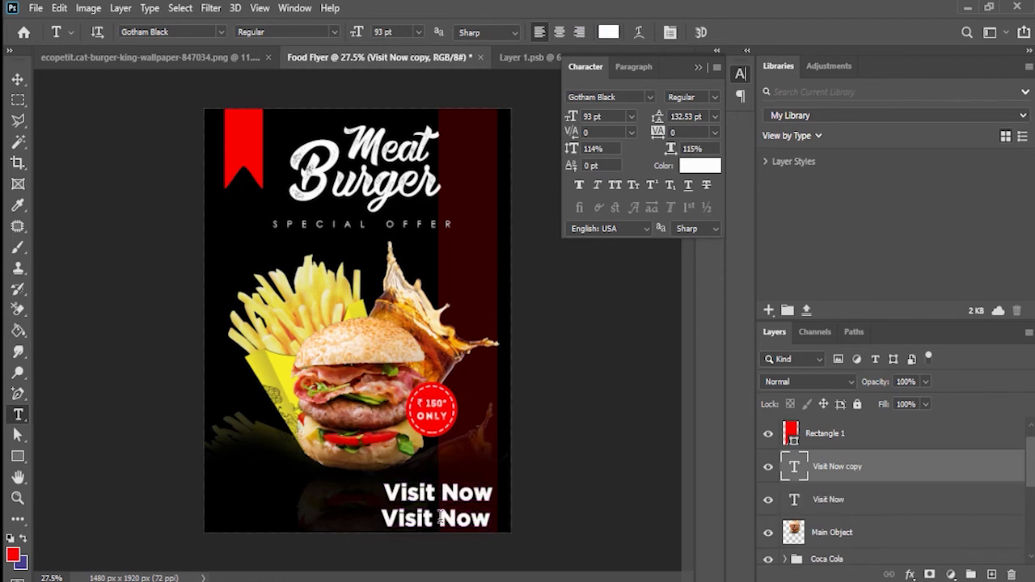
{"action": "left_click", "coordinate": [437, 518]}
{"action": "left_click", "coordinate": [493, 518]}
{"action": "left_click_drag", "start_coordinate": [494, 518], "coordinate": [373, 524]}
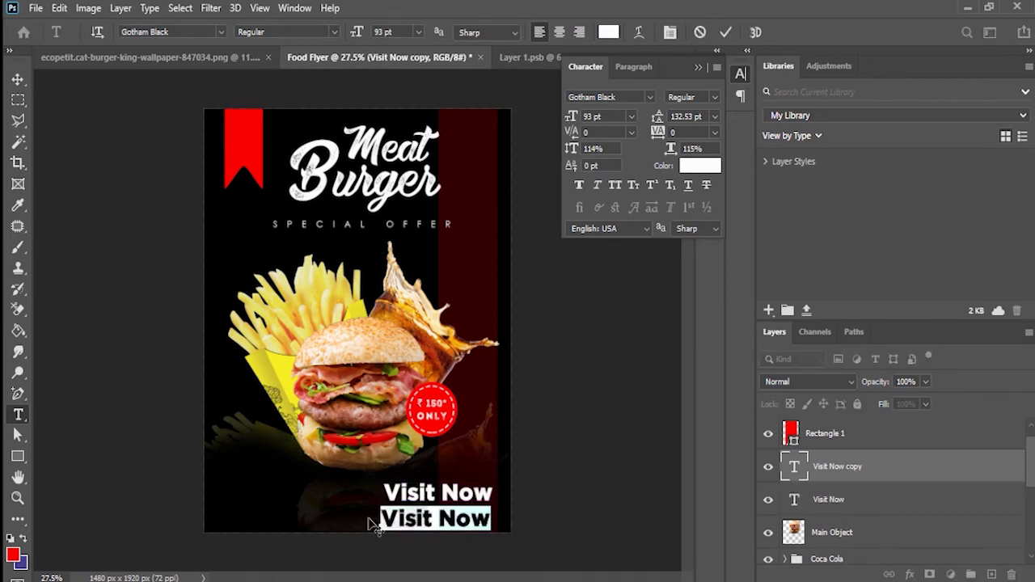
{"action": "type", "text": "WWW.NEW"}
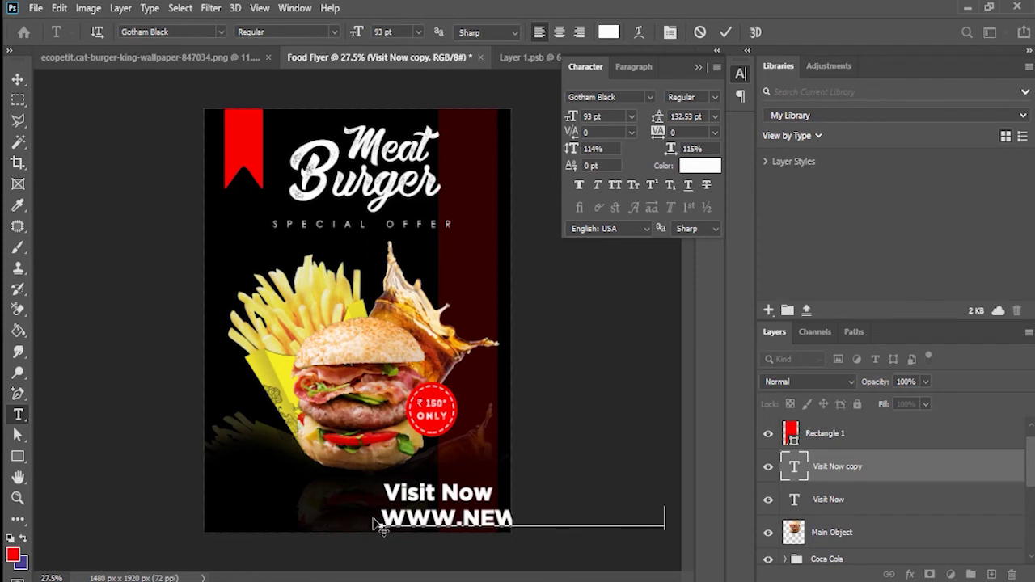
{"action": "left_click_drag", "start_coordinate": [380, 524], "coordinate": [664, 518]}
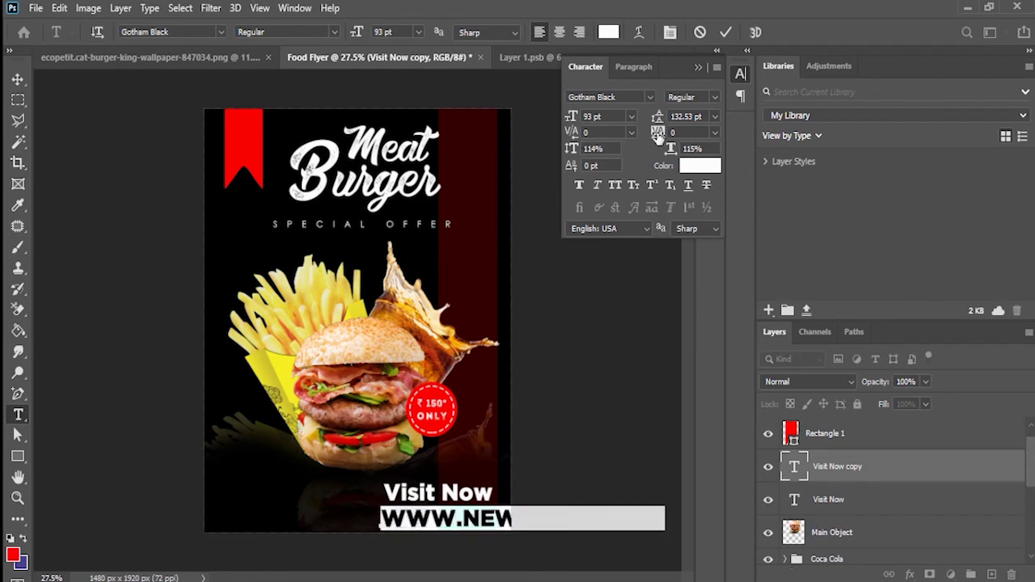
{"action": "mouse_move", "coordinate": [658, 137]}
{"action": "left_mouse_down"}
{"action": "mouse_move", "coordinate": [637, 138]}
{"action": "mouse_move", "coordinate": [647, 139]}
{"action": "left_mouse_up"}
{"action": "type", "text": "0"}
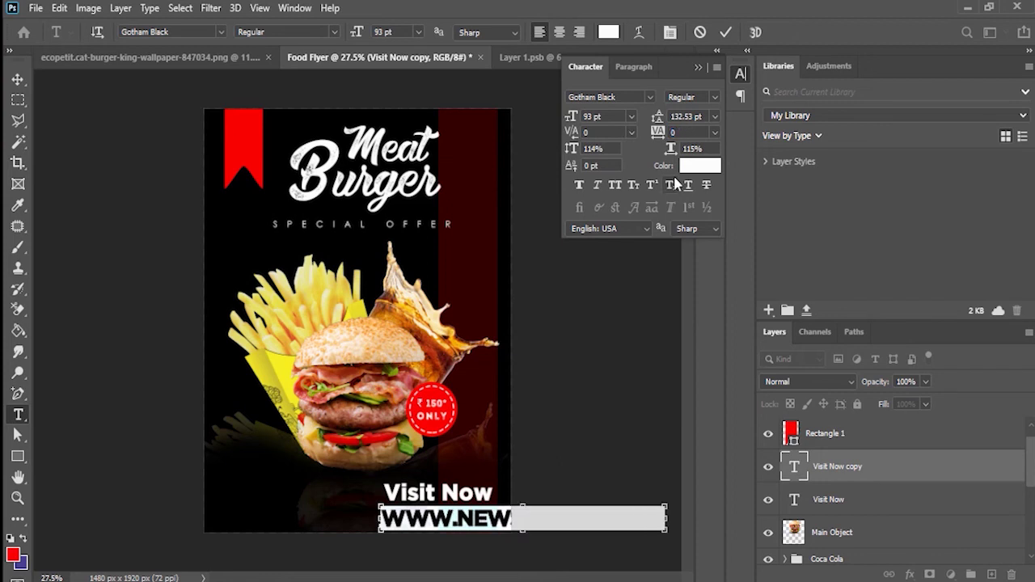
{"action": "left_click_drag", "start_coordinate": [572, 117], "coordinate": [538, 126]}
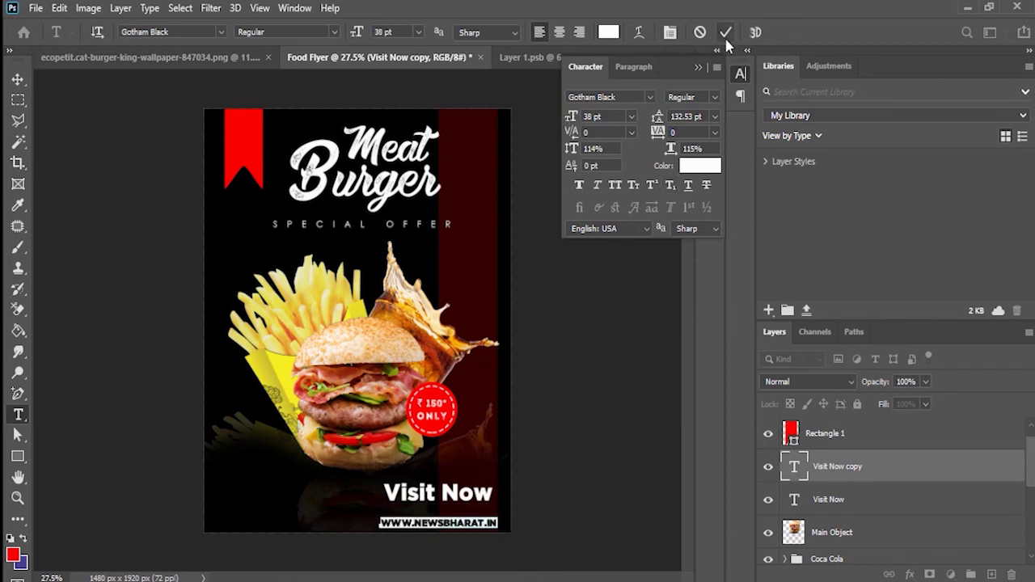
{"action": "left_click", "coordinate": [725, 33]}
Step: Nudge the website text up and slightly left so it sits close beneath Visit Now
{"action": "key", "text": "ctrl+t"}
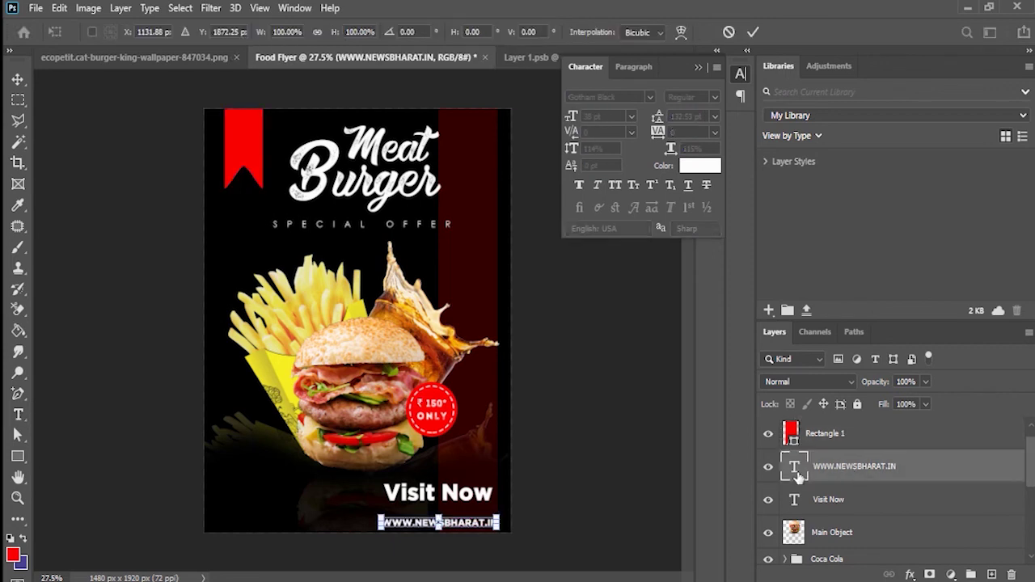
{"action": "key", "text": "Up"}
{"action": "key", "text": "Up"}
{"action": "key", "text": "Up"}
{"action": "key", "text": "Up"}
{"action": "key", "text": "Up"}
{"action": "key", "text": "Up"}
{"action": "key", "text": "Up"}
{"action": "key", "text": "Up"}
{"action": "key", "text": "Up"}
{"action": "key", "text": "Up"}
{"action": "key", "text": "Up"}
{"action": "key", "text": "Up"}
{"action": "key", "text": "Up"}
{"action": "key", "text": "Up"}
{"action": "key", "text": "Left"}
{"action": "key", "text": "Left"}
{"action": "key", "text": "Left"}
{"action": "key", "text": "Left"}
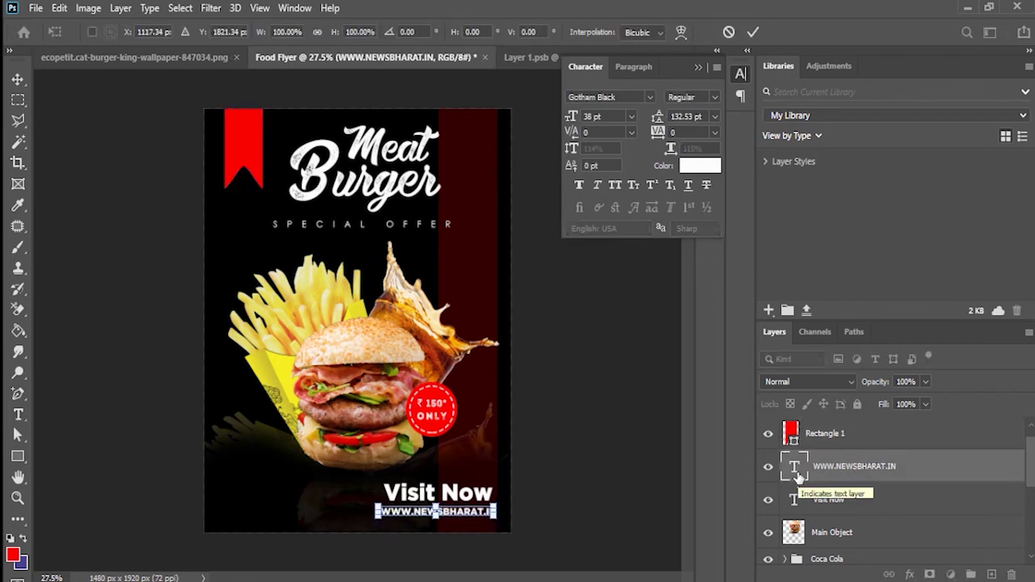
{"action": "key", "text": "Return"}
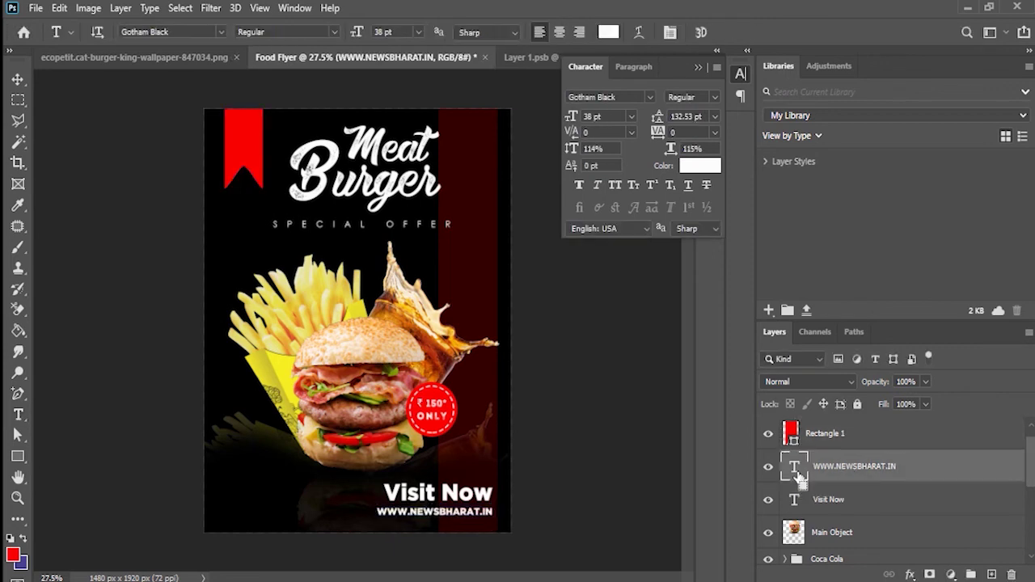
Step: Fine-tune the website text's position slightly further left and down under Visit Now
{"action": "key", "text": "ctrl+t"}
{"action": "key", "text": "Left"}
{"action": "key", "text": "Left"}
{"action": "key", "text": "Left"}
{"action": "key", "text": "Left"}
{"action": "key", "text": "Left"}
{"action": "key", "text": "Left"}
{"action": "key", "text": "Left"}
{"action": "key", "text": "Left"}
{"action": "key", "text": "Left"}
{"action": "key", "text": "Left"}
{"action": "key", "text": "Down"}
{"action": "key", "text": "Down"}
{"action": "key", "text": "Down"}
{"action": "key", "text": "Return"}
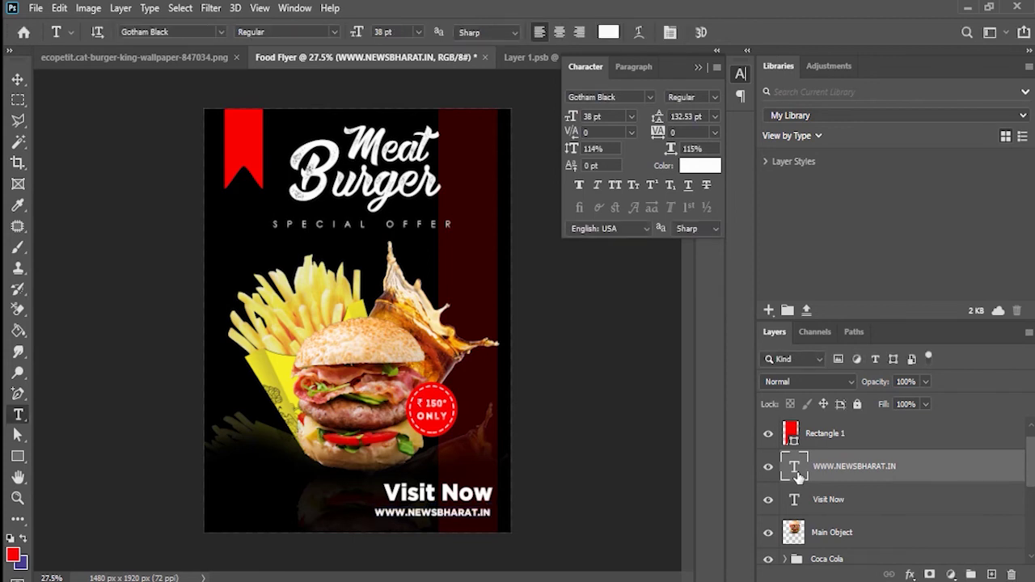
{"action": "left_click", "coordinate": [879, 505], "text": "shift"}
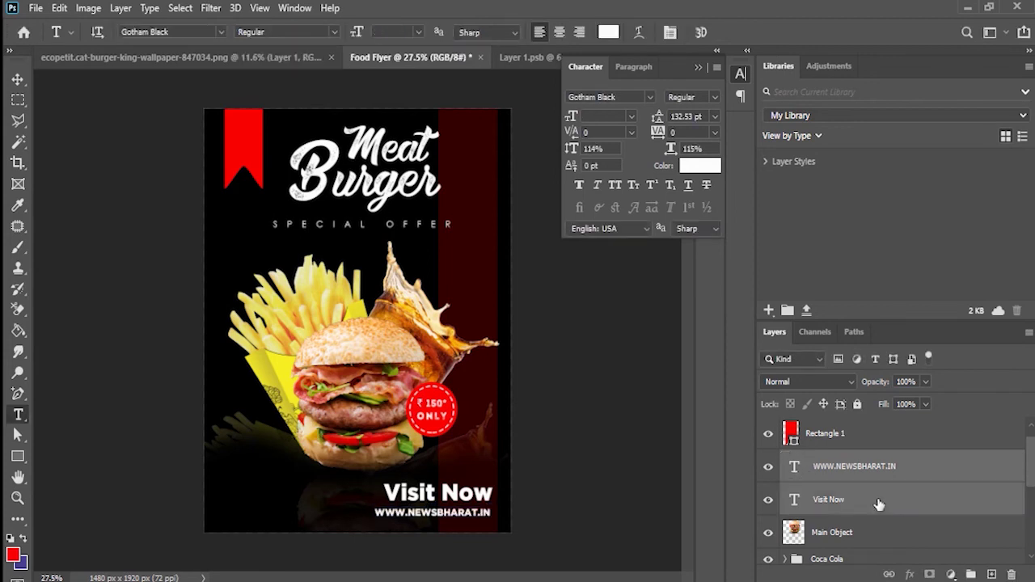
{"action": "key", "text": "ctrl+t"}
{"action": "key", "text": "Down"}
{"action": "key", "text": "Down"}
{"action": "key", "text": "Down"}
{"action": "key", "text": "Down"}
{"action": "key", "text": "Down"}
{"action": "key", "text": "Down"}
{"action": "key", "text": "Down"}
{"action": "key", "text": "Down"}
{"action": "key", "text": "Down"}
{"action": "key", "text": "Down"}
{"action": "key", "text": "Down"}
{"action": "key", "text": "Down"}
{"action": "key", "text": "Down"}
{"action": "key", "text": "Down"}
{"action": "key", "text": "Down"}
{"action": "key", "text": "Down"}
{"action": "key", "text": "Down"}
{"action": "key", "text": "Down"}
{"action": "key", "text": "Down"}
{"action": "key", "text": "Down"}
{"action": "key", "text": "Down"}
{"action": "key", "text": "Down"}
{"action": "key", "text": "Down"}
{"action": "key", "text": "Down"}
{"action": "key", "text": "Down"}
{"action": "key", "text": "Down"}
{"action": "key", "text": "Down"}
{"action": "key", "text": "Down"}
{"action": "key", "text": "Down"}
{"action": "key", "text": "Down"}
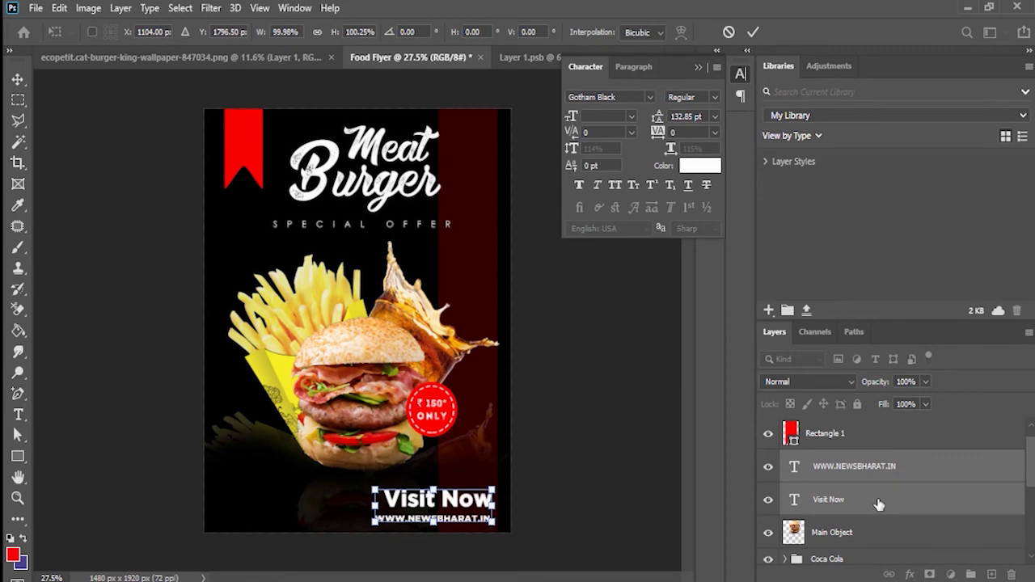
{"action": "key", "text": "Return"}
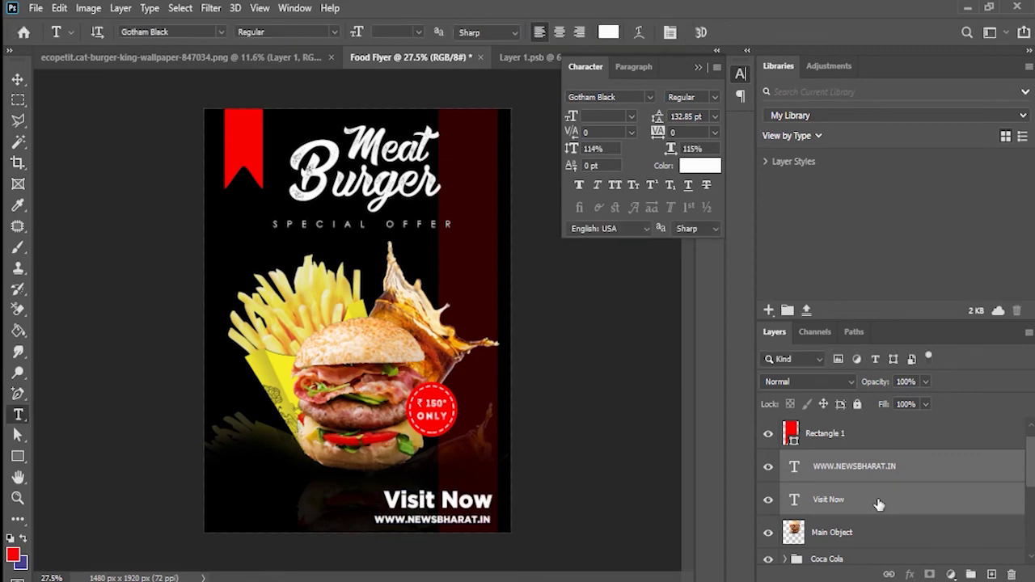
Step: Create a new empty layer directly above Main Object and below the Visit Now text, ready for painting in red
{"action": "left_click", "coordinate": [715, 50]}
{"action": "key", "text": "b"}
{"action": "left_click", "coordinate": [1014, 532]}
{"action": "scroll", "coordinate": [1014, 508], "scroll_direction": "down", "scroll_amount": 1}
{"action": "scroll", "coordinate": [886, 539], "scroll_direction": "up", "scroll_amount": 2}
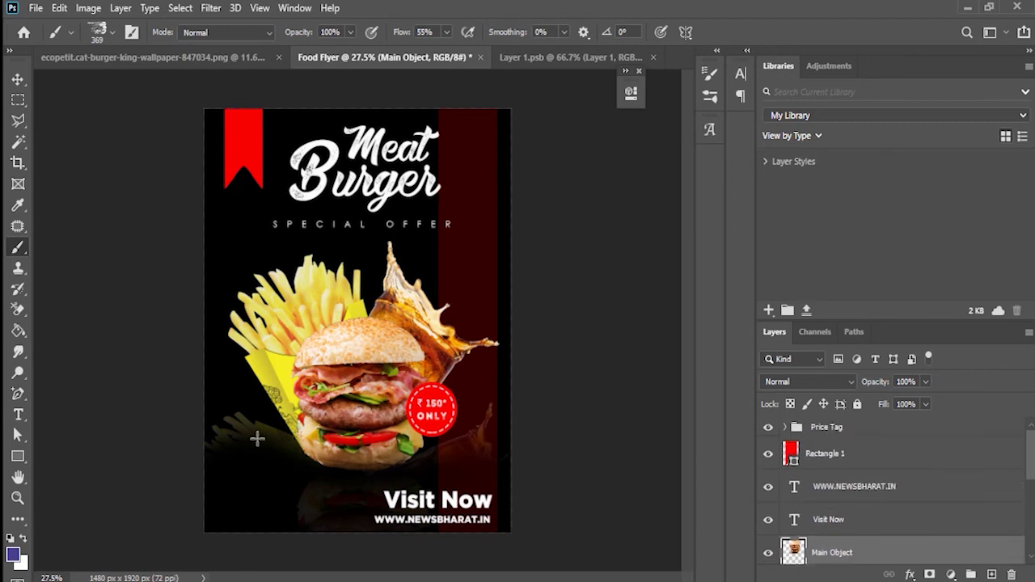
{"action": "scroll", "coordinate": [954, 544], "scroll_direction": "down", "scroll_amount": 3}
{"action": "left_click", "coordinate": [993, 574]}
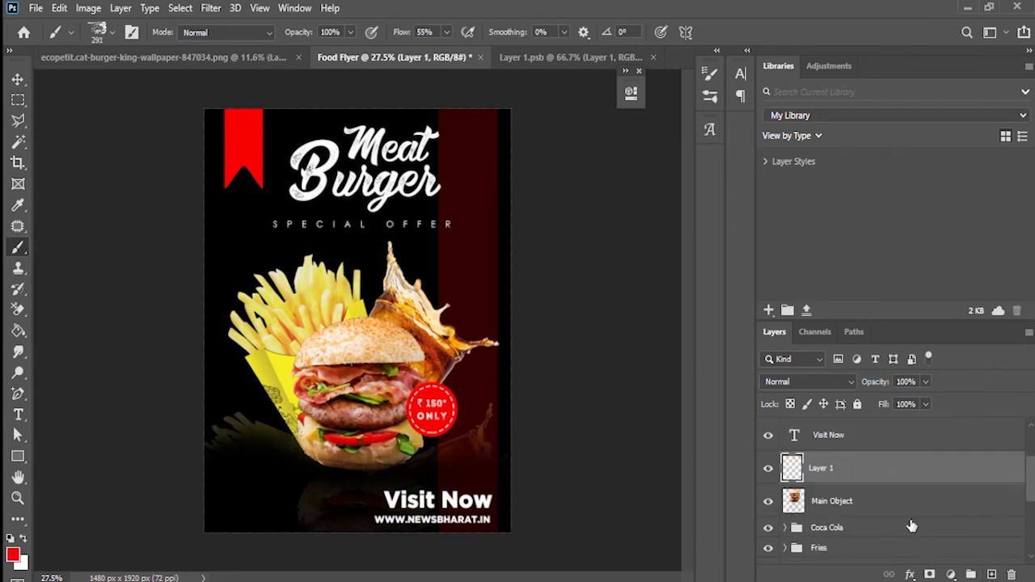
{"action": "scroll", "coordinate": [906, 516], "scroll_direction": "up", "scroll_amount": 2}
{"action": "left_click_drag", "start_coordinate": [882, 533], "coordinate": [858, 497]}
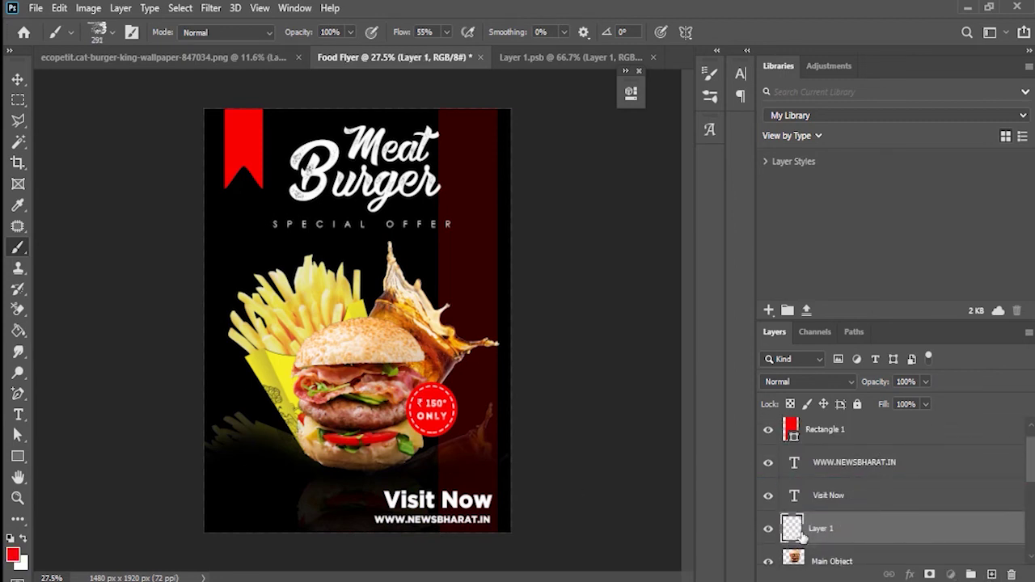
Step: Choose the rough textured brush and set its size to 300 px
{"action": "left_click", "coordinate": [111, 29]}
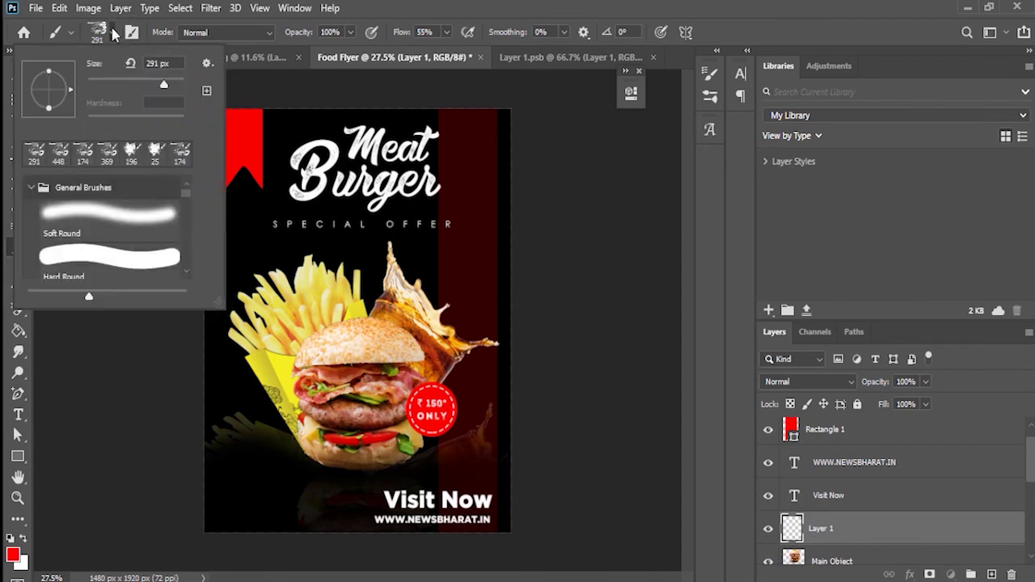
{"action": "type", "text": "3"}
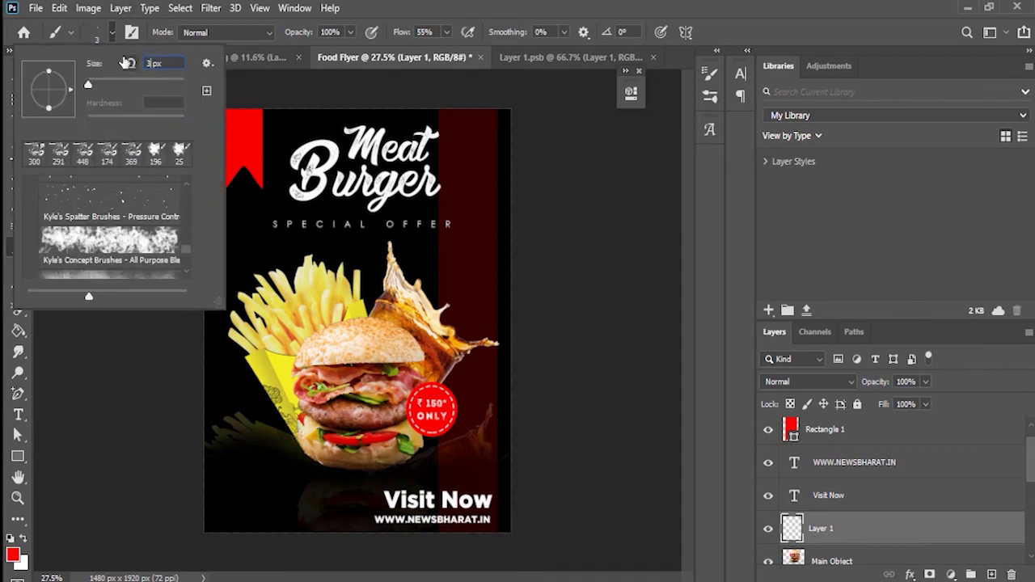
{"action": "type", "text": "00"}
{"action": "key", "text": "Return"}
Step: Try painting rough red brush strokes on Layer 1 behind the Visit Now and website texts
{"action": "left_click_drag", "start_coordinate": [366, 506], "coordinate": [509, 517]}
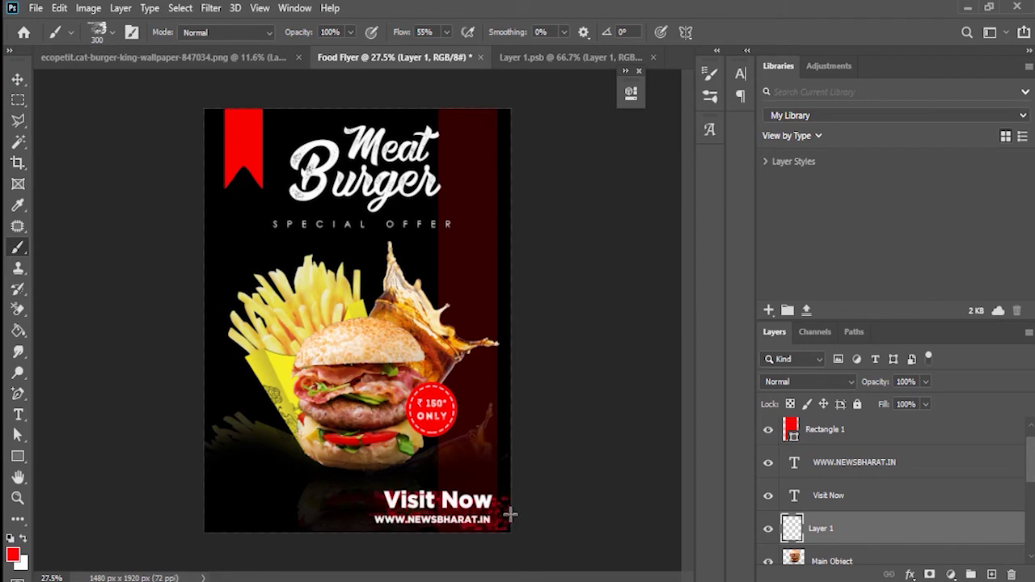
{"action": "left_click_drag", "start_coordinate": [363, 522], "coordinate": [530, 535]}
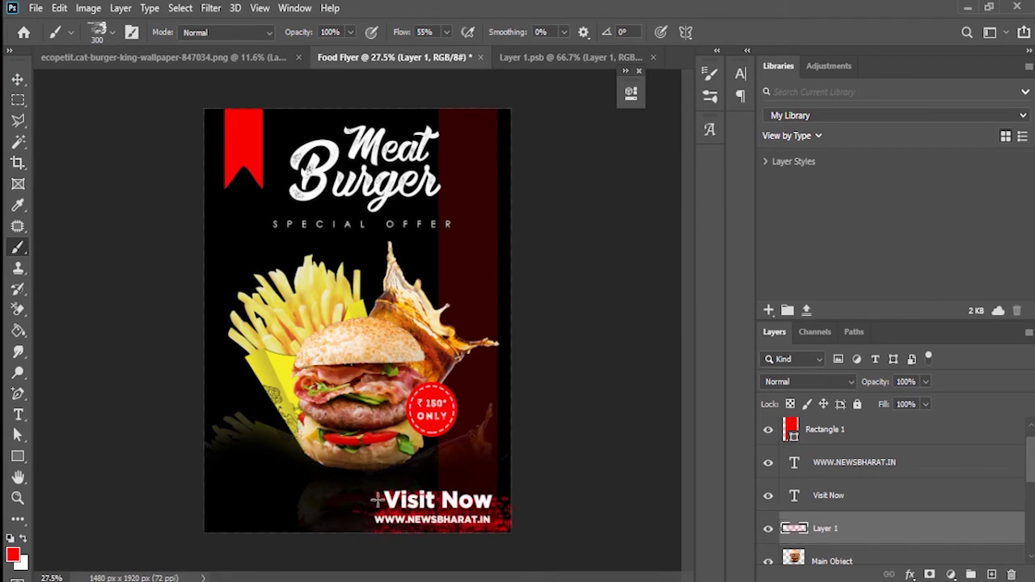
{"action": "left_click_drag", "start_coordinate": [377, 501], "coordinate": [515, 503]}
{"action": "left_click_drag", "start_coordinate": [374, 519], "coordinate": [469, 520]}
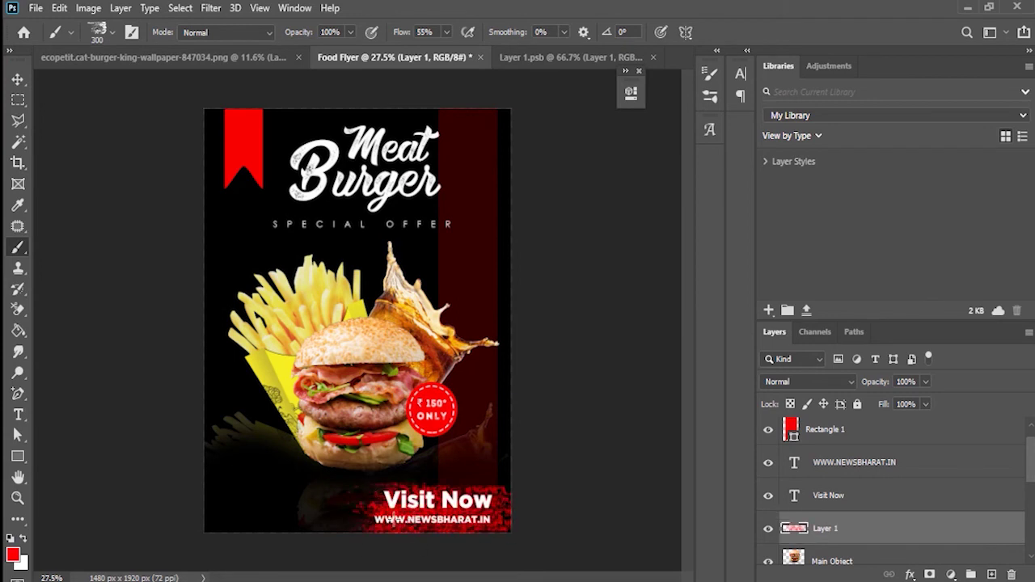
{"action": "mouse_move", "coordinate": [393, 520]}
{"action": "left_mouse_down"}
{"action": "mouse_move", "coordinate": [348, 511]}
{"action": "mouse_move", "coordinate": [406, 518]}
{"action": "mouse_move", "coordinate": [511, 496]}
{"action": "mouse_move", "coordinate": [409, 524]}
{"action": "mouse_move", "coordinate": [359, 500]}
{"action": "mouse_move", "coordinate": [369, 503]}
{"action": "left_mouse_up"}
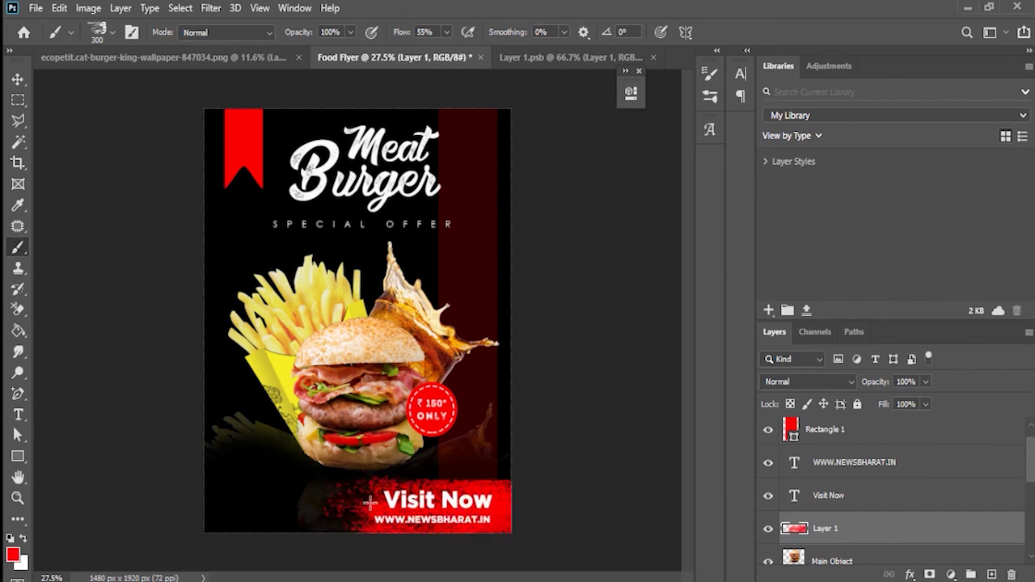
Step: Undo all the red brush strokes on Layer 1
{"action": "key", "text": "ctrl+z"}
{"action": "key", "text": "ctrl+z"}
{"action": "key", "text": "ctrl+z"}
{"action": "key", "text": "ctrl+z"}
{"action": "key", "text": "ctrl+z"}
{"action": "key", "text": "ctrl+z"}
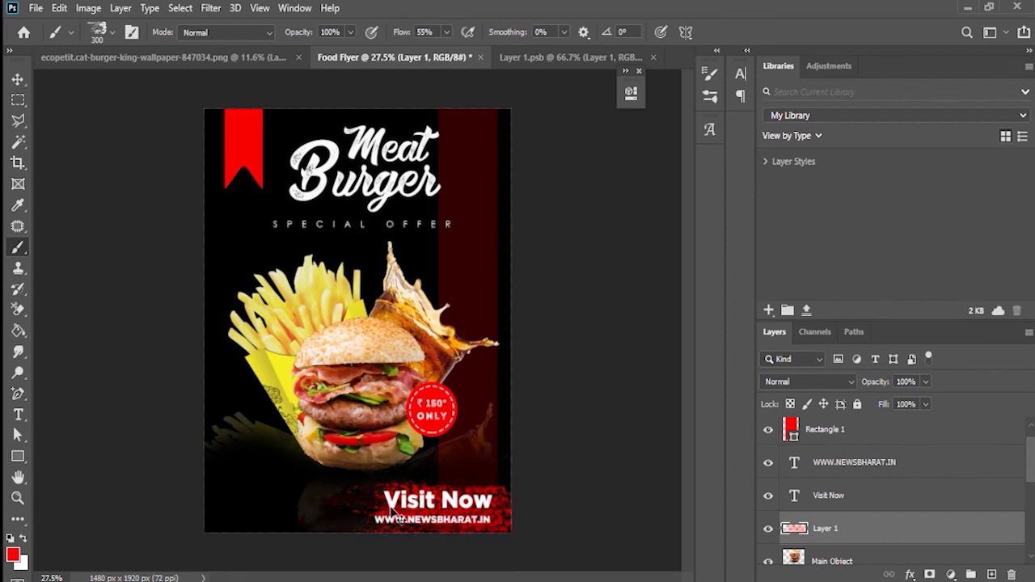
{"action": "key", "text": "ctrl+z"}
{"action": "key", "text": "ctrl+z"}
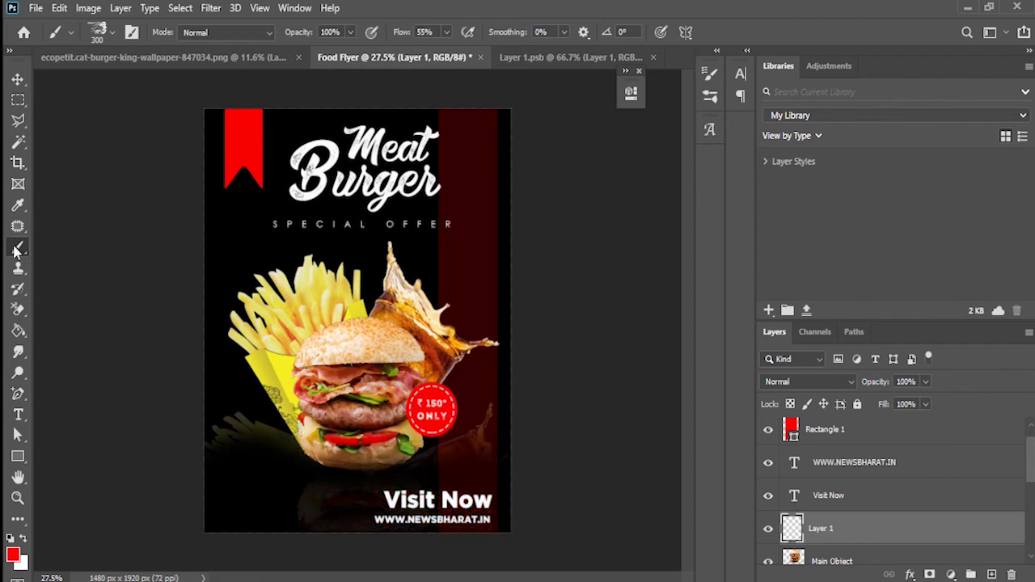
Step: Paint a rough-edged red band on Layer 1 behind both texts, extending to the flyer's lower-right corner
{"action": "left_click_drag", "start_coordinate": [356, 503], "coordinate": [588, 533]}
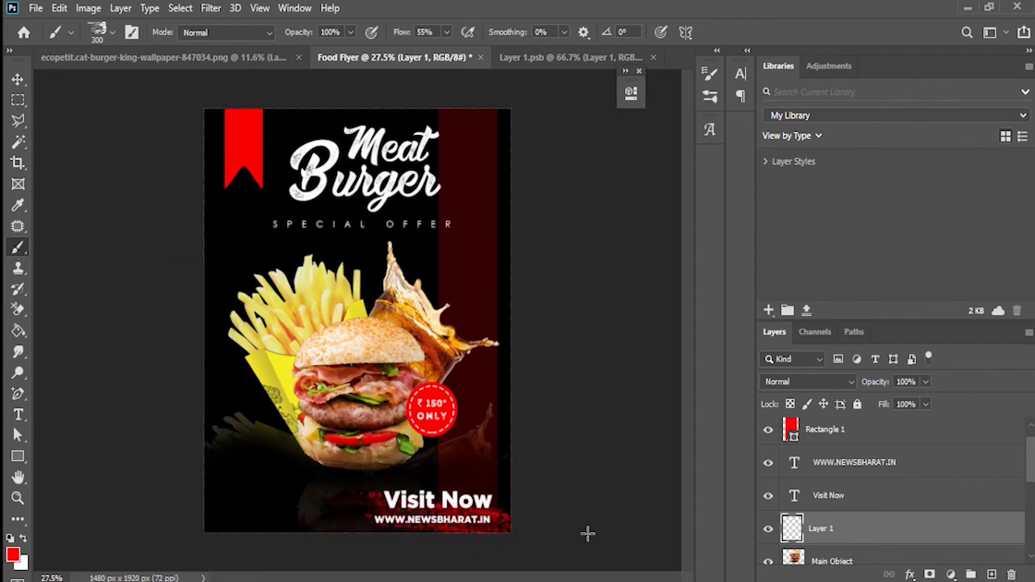
{"action": "mouse_move", "coordinate": [526, 522]}
{"action": "left_mouse_down"}
{"action": "mouse_move", "coordinate": [366, 526]}
{"action": "mouse_move", "coordinate": [485, 503]}
{"action": "mouse_move", "coordinate": [366, 507]}
{"action": "mouse_move", "coordinate": [502, 500]}
{"action": "mouse_move", "coordinate": [368, 500]}
{"action": "left_mouse_up"}
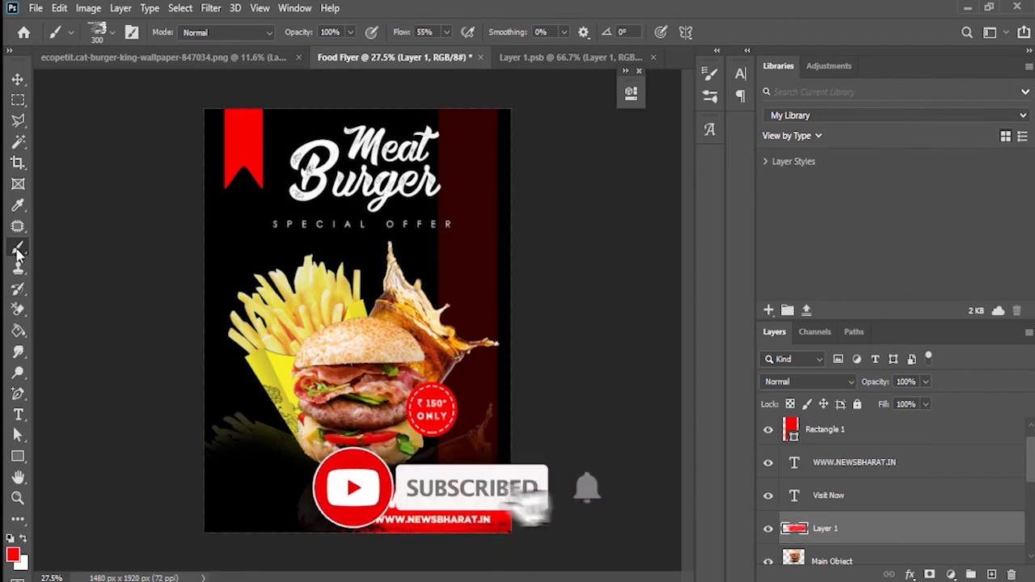
Step: Switch to the Soft Round Pressure Opacity brush at 133 px and touch up the red band near the flyer's corner
{"action": "left_click", "coordinate": [99, 32]}
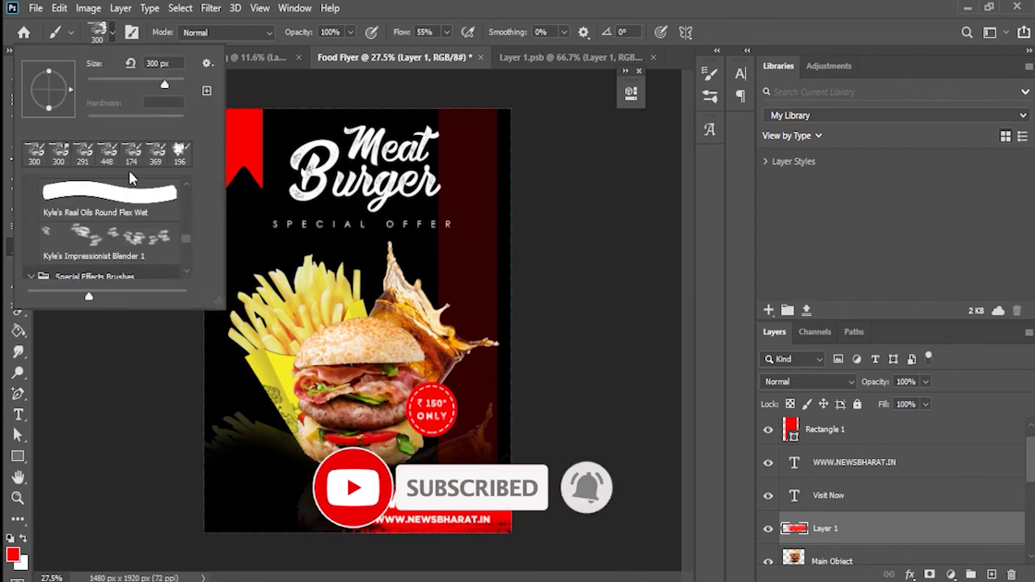
{"action": "scroll", "coordinate": [129, 178], "scroll_direction": "up", "scroll_amount": 15}
{"action": "left_click", "coordinate": [109, 252]}
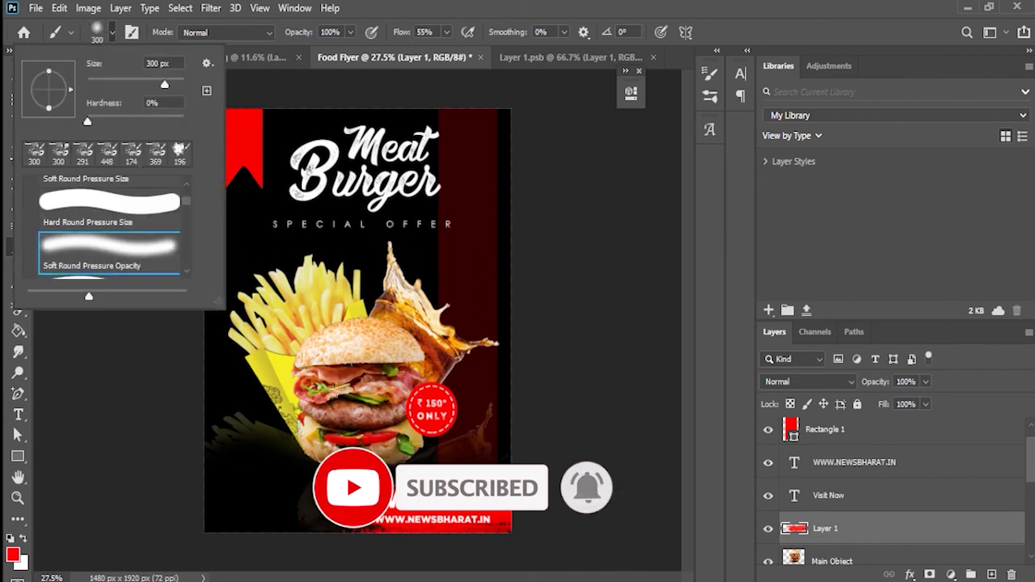
{"action": "left_click", "coordinate": [111, 34]}
{"action": "left_click", "coordinate": [111, 34]}
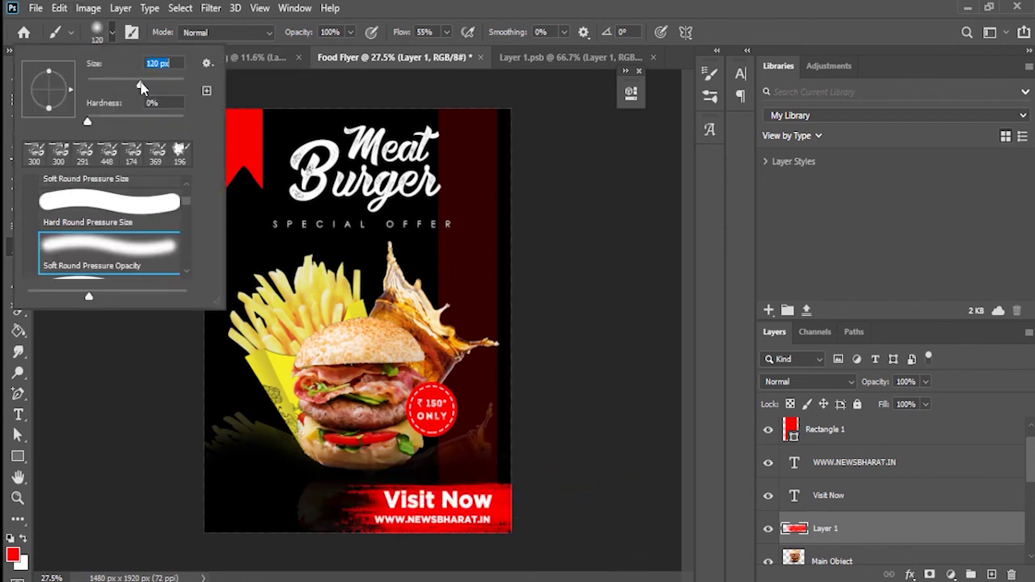
{"action": "left_click", "coordinate": [500, 527]}
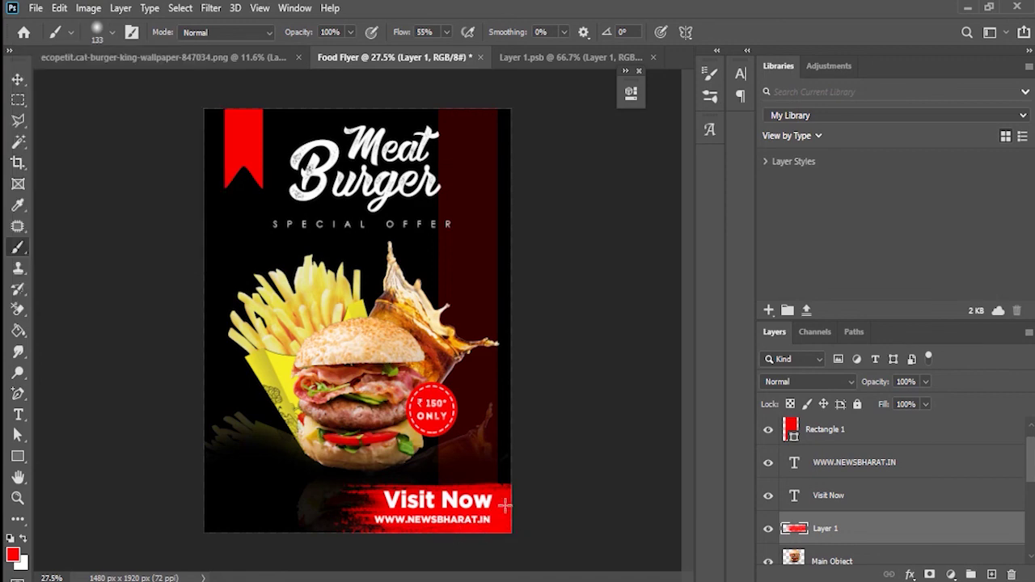
{"action": "key", "text": "ctrl+z"}
Step: Select the red band behind the texts with the Magic Wand and return to the Brush tool
{"action": "left_click", "coordinate": [17, 142]}
{"action": "left_click", "coordinate": [490, 512]}
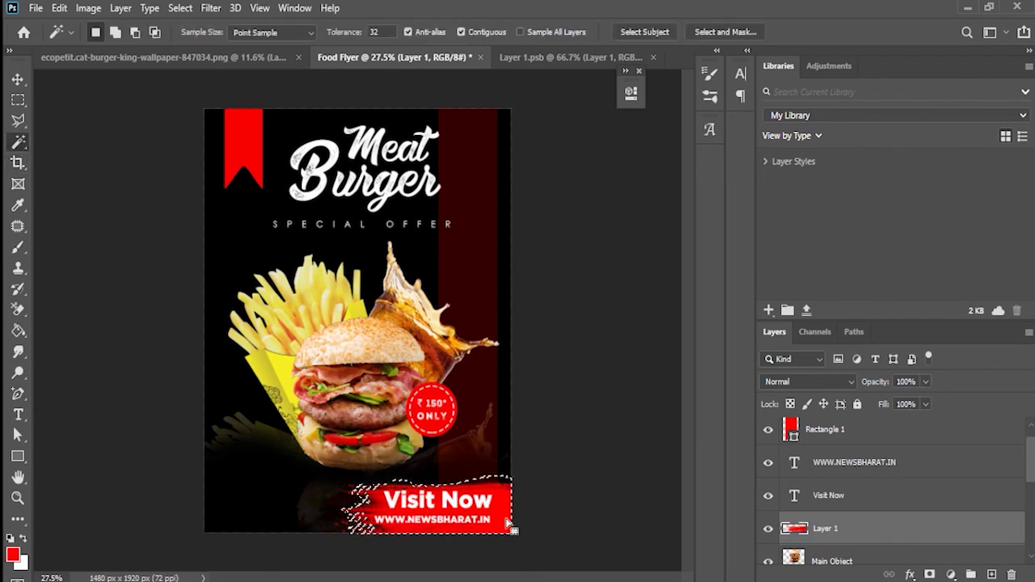
{"action": "key", "text": "b"}
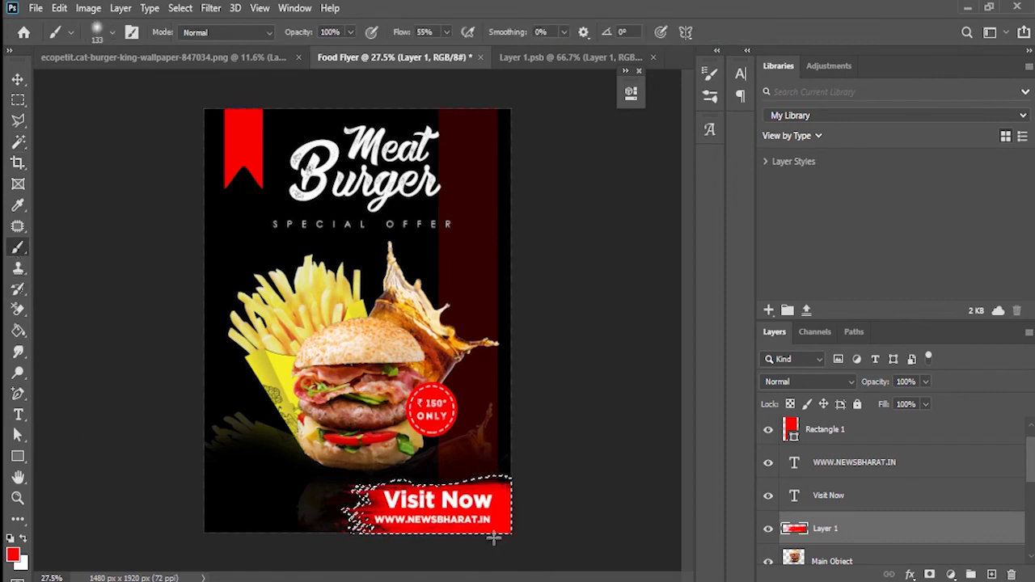
Step: Clear the selection around the red band
{"action": "left_click", "coordinate": [18, 99]}
{"action": "left_click", "coordinate": [179, 7]}
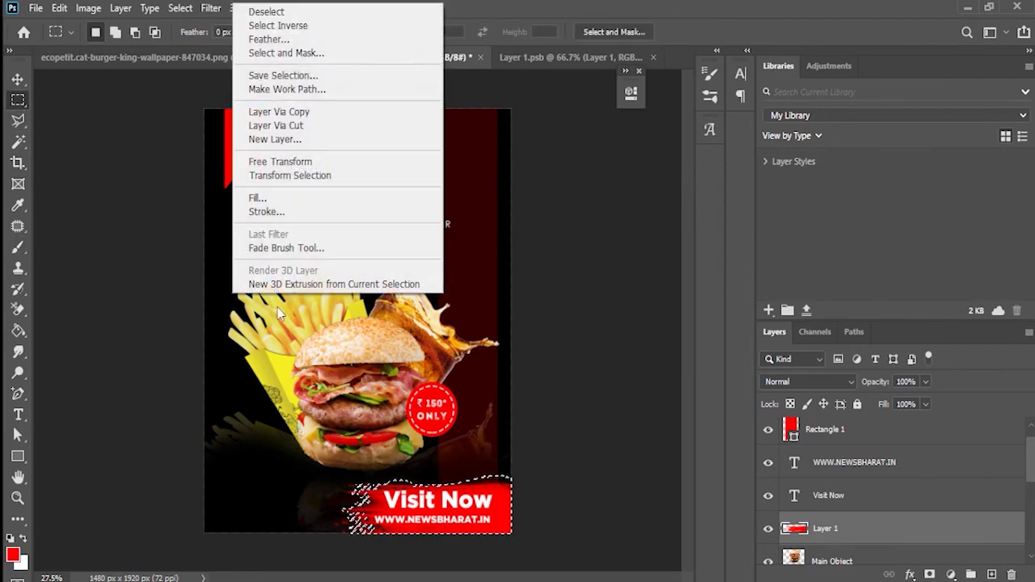
{"action": "left_click", "coordinate": [248, 11]}
{"action": "scroll", "coordinate": [486, 506], "scroll_direction": "up", "scroll_amount": 3}
{"action": "scroll", "coordinate": [447, 509], "scroll_direction": "up", "scroll_amount": 4}
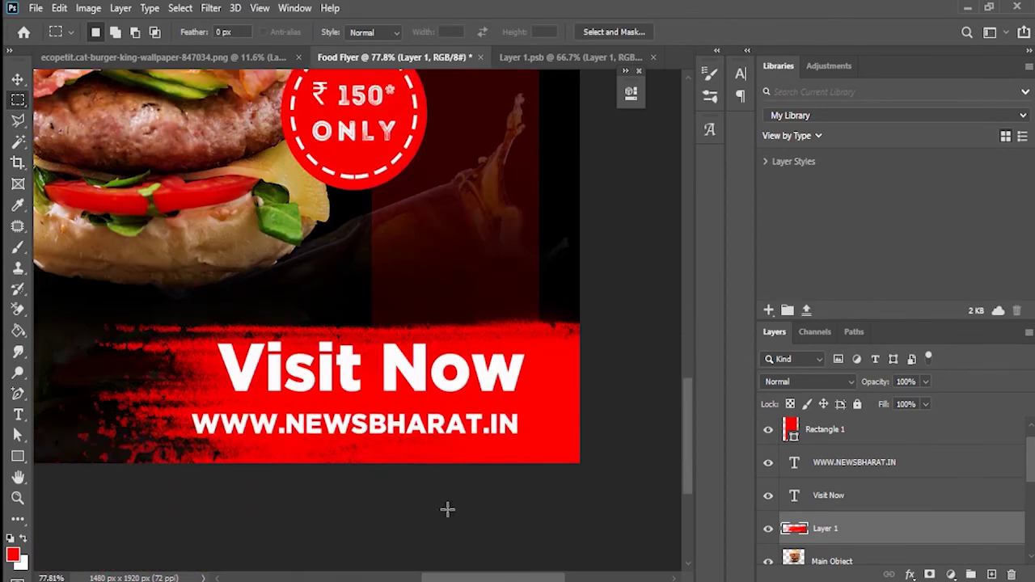
{"action": "scroll", "coordinate": [339, 192], "scroll_direction": "down", "scroll_amount": 3}
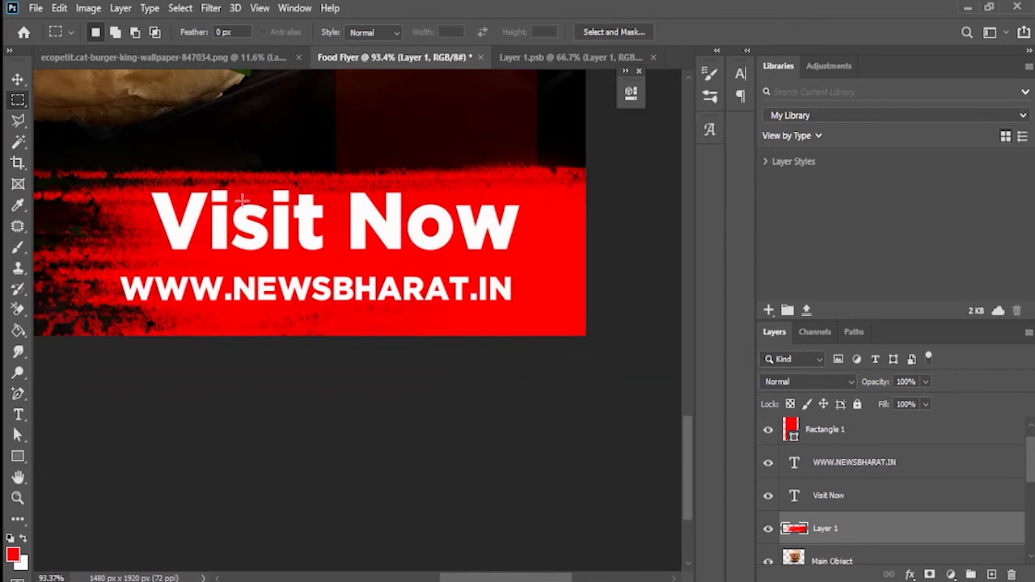
Step: Shift the Visit Now and website texts together to the right on the red band, to about X 1154 px
{"action": "scroll", "coordinate": [243, 198], "scroll_direction": "down", "scroll_amount": 1}
{"action": "left_click", "coordinate": [18, 247]}
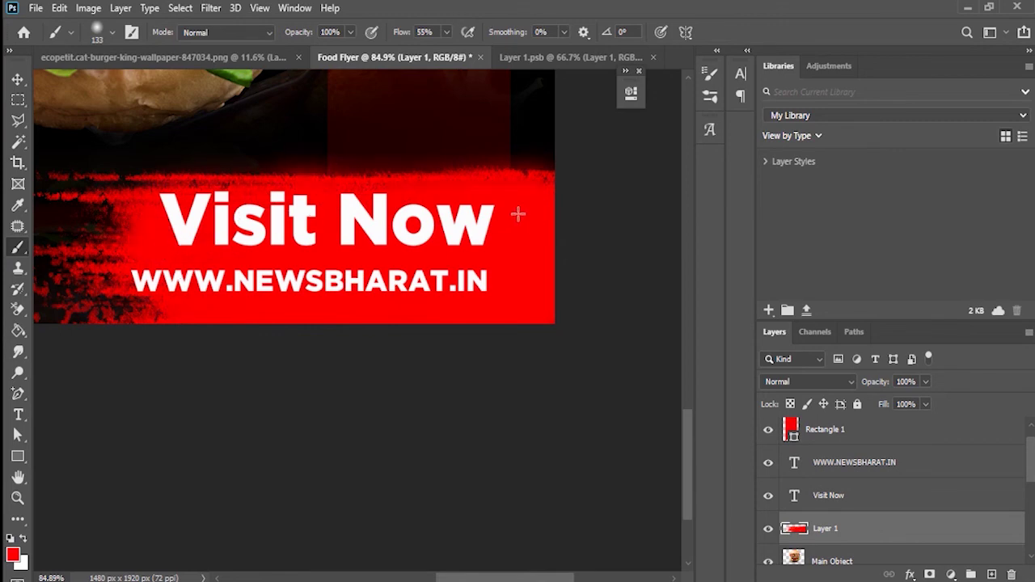
{"action": "scroll", "coordinate": [498, 212], "scroll_direction": "down", "scroll_amount": 10}
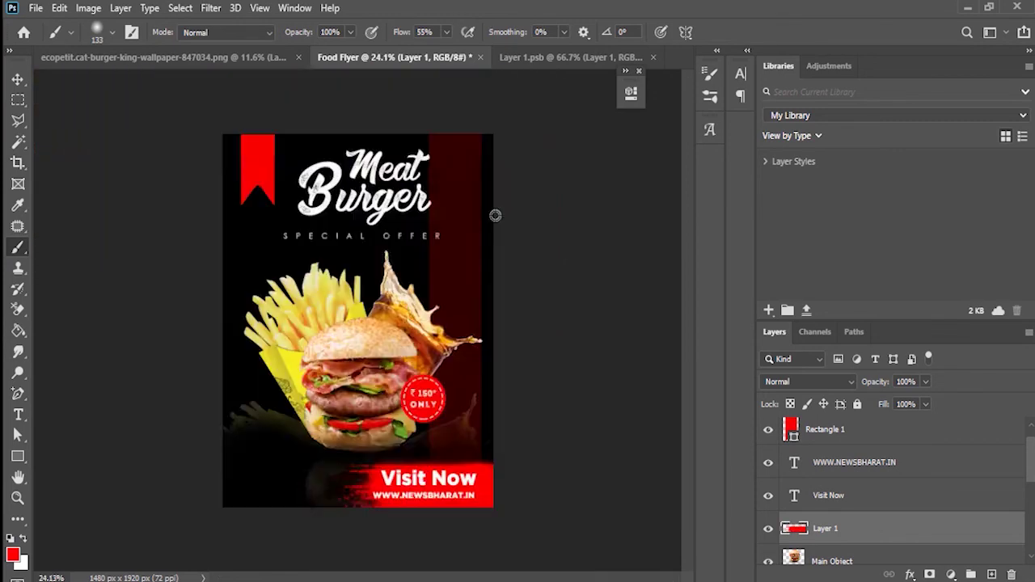
{"action": "scroll", "coordinate": [474, 463], "scroll_direction": "down", "scroll_amount": 2}
{"action": "scroll", "coordinate": [434, 449], "scroll_direction": "up", "scroll_amount": 1}
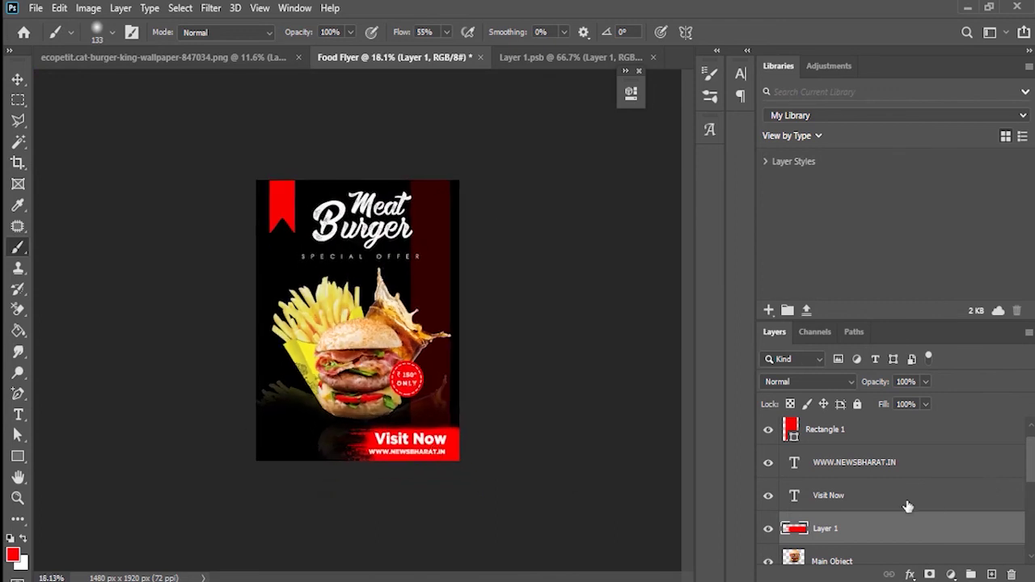
{"action": "left_click", "coordinate": [909, 497]}
{"action": "left_click", "coordinate": [912, 467]}
{"action": "left_click", "coordinate": [912, 501]}
{"action": "left_click", "coordinate": [904, 467], "text": "shift"}
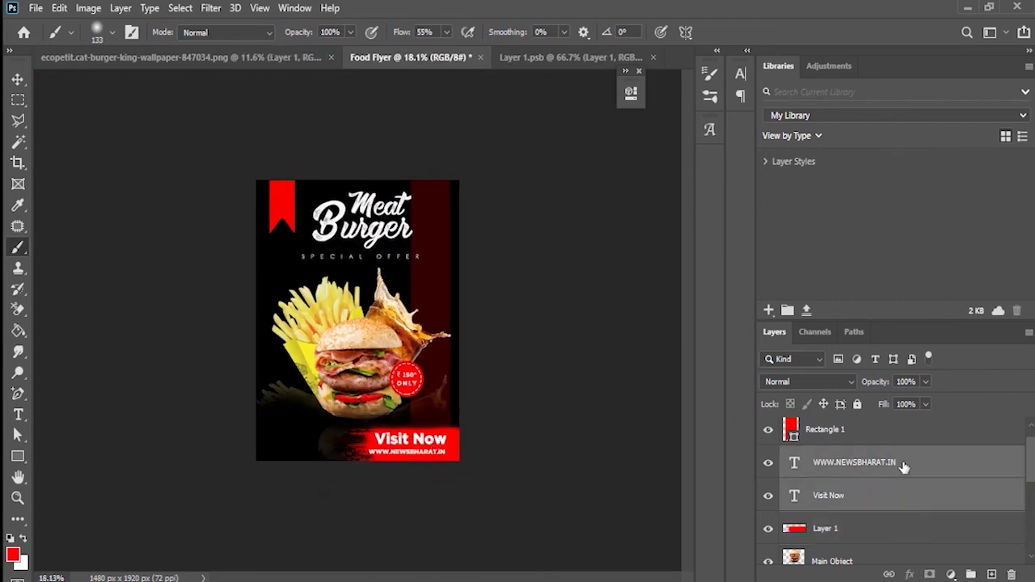
{"action": "key", "text": "ctrl+t"}
{"action": "key", "text": "Right"}
{"action": "key", "text": "Right"}
{"action": "key", "text": "Right"}
{"action": "key", "text": "Right"}
{"action": "key", "text": "Right"}
{"action": "key", "text": "Right"}
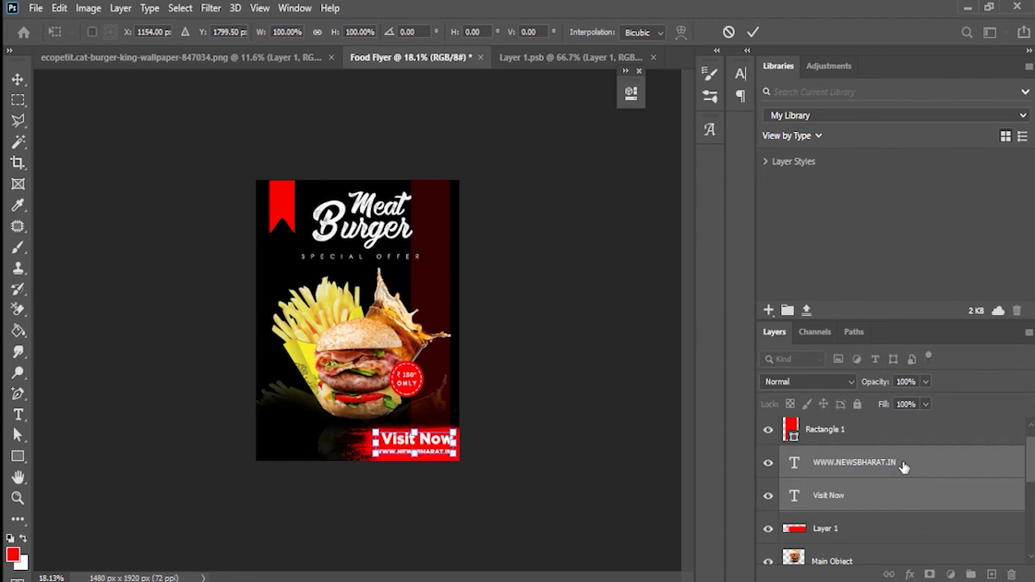
{"action": "key", "text": "Return"}
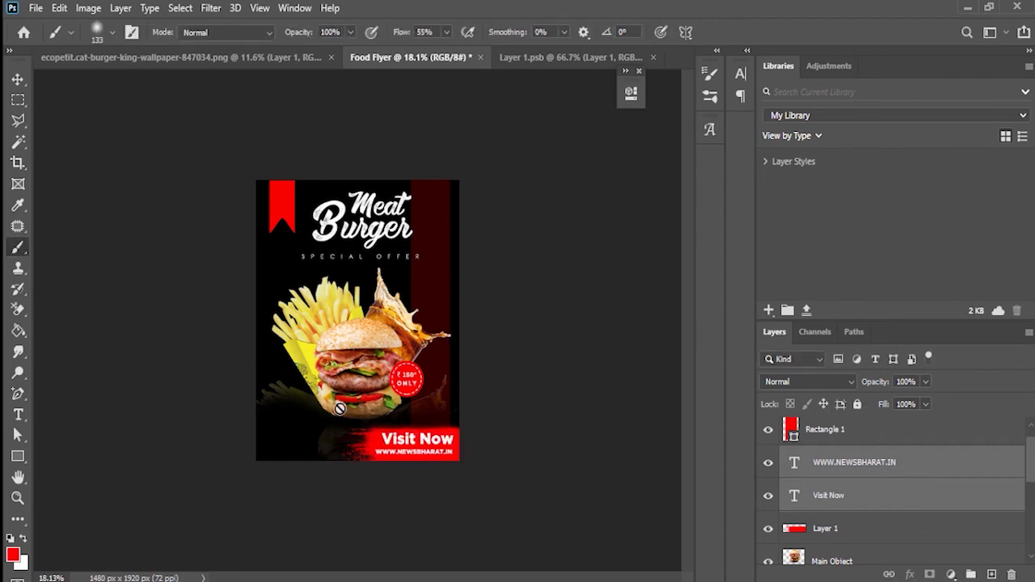
Step: Export the finished flyer to the Desktop as Food Flyer and open the exported image
{"action": "scroll", "coordinate": [319, 373], "scroll_direction": "up", "scroll_amount": 4}
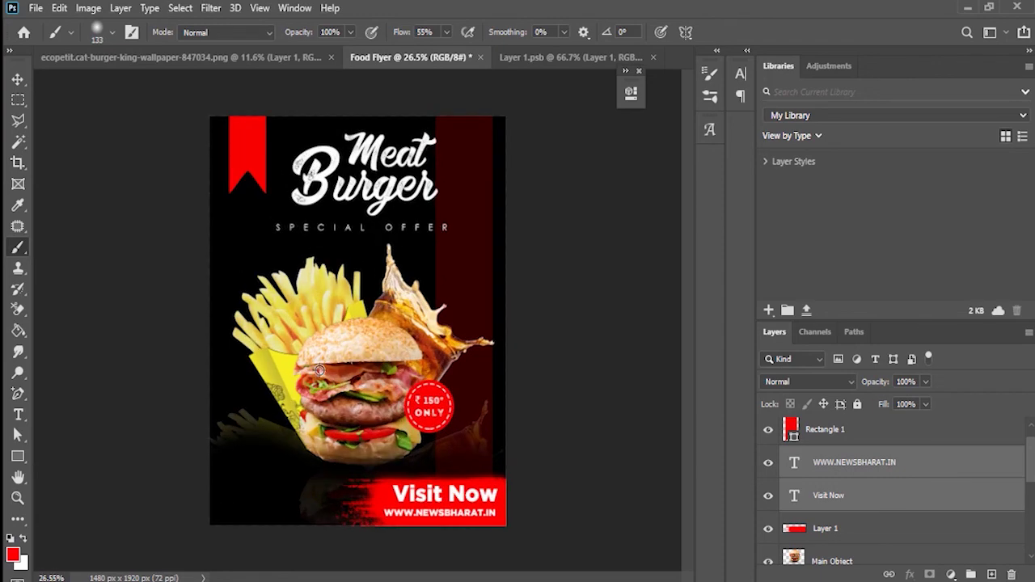
{"action": "left_click", "coordinate": [35, 8]}
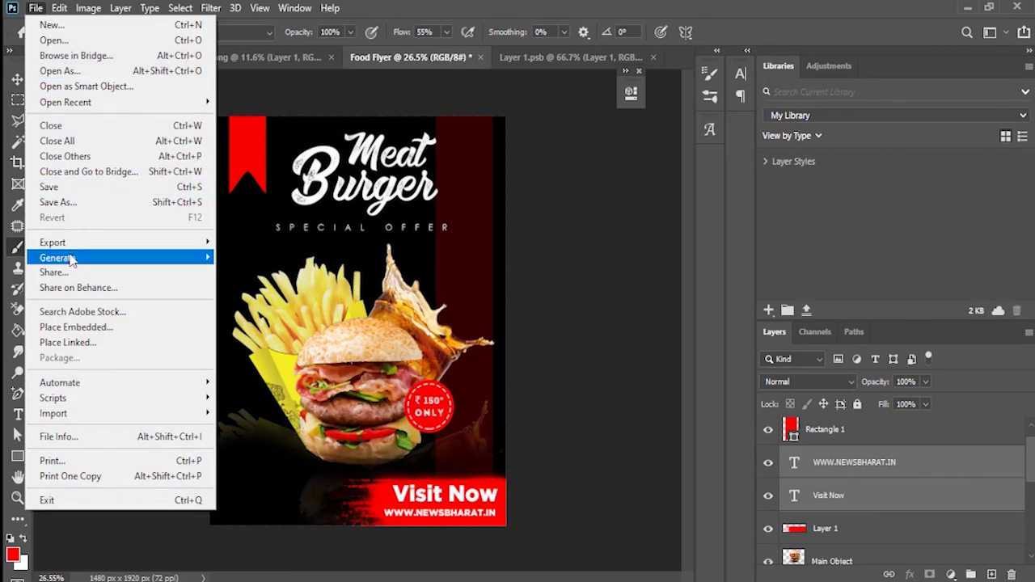
{"action": "mouse_move", "coordinate": [73, 241]}
{"action": "left_click", "coordinate": [258, 242]}
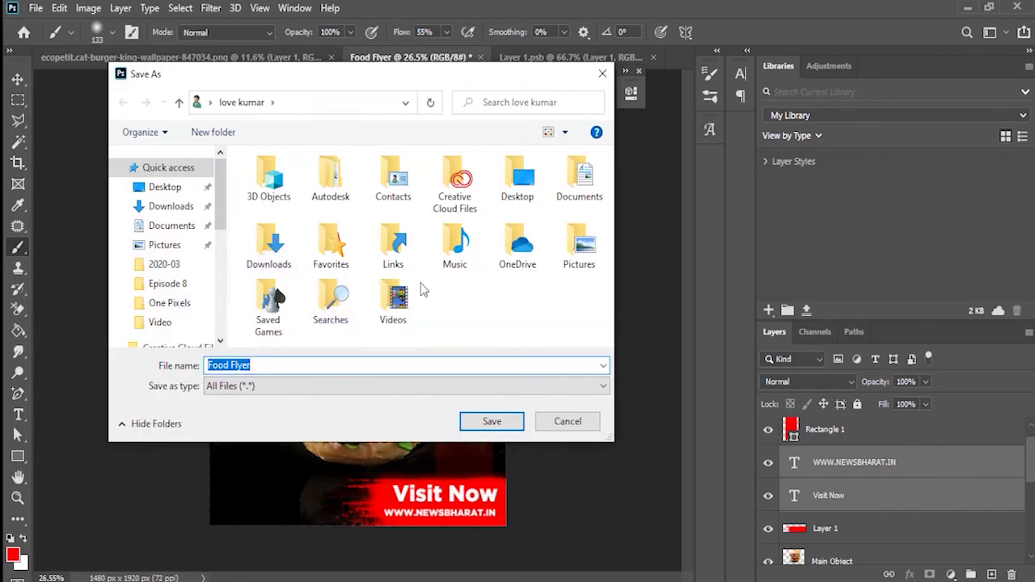
{"action": "left_click", "coordinate": [165, 187]}
{"action": "left_click", "coordinate": [491, 422]}
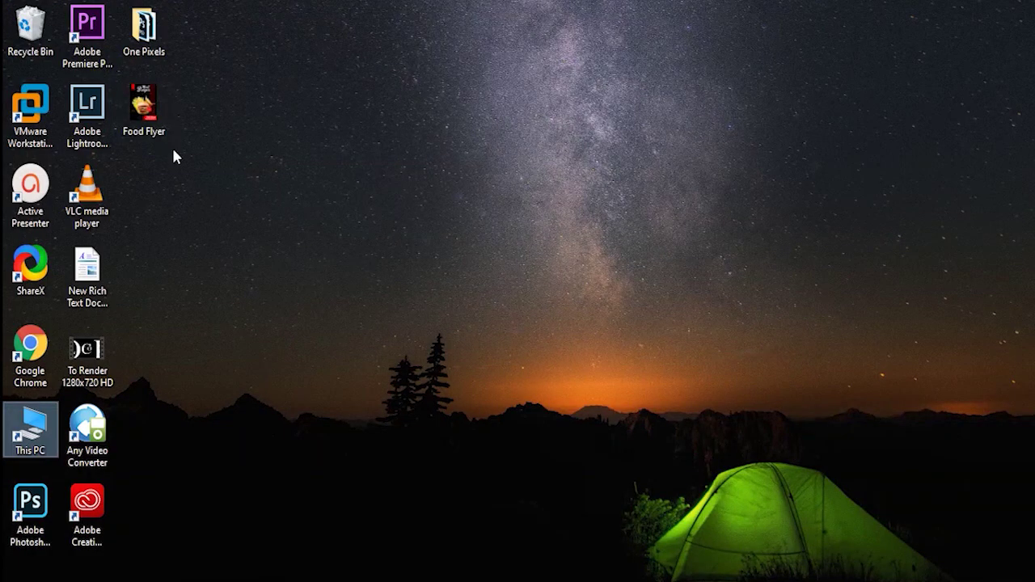
{"action": "double_click", "coordinate": [144, 109]}
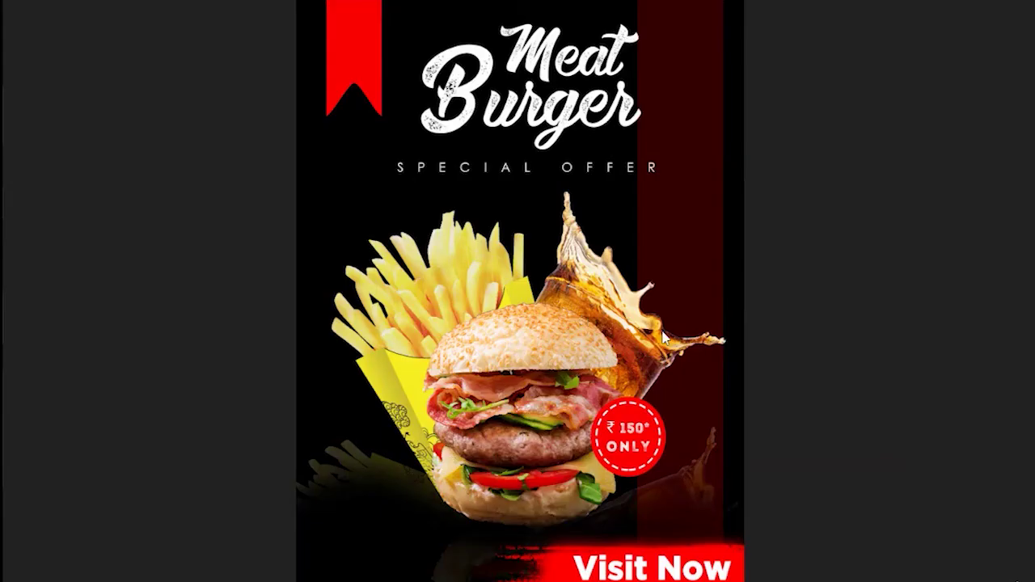